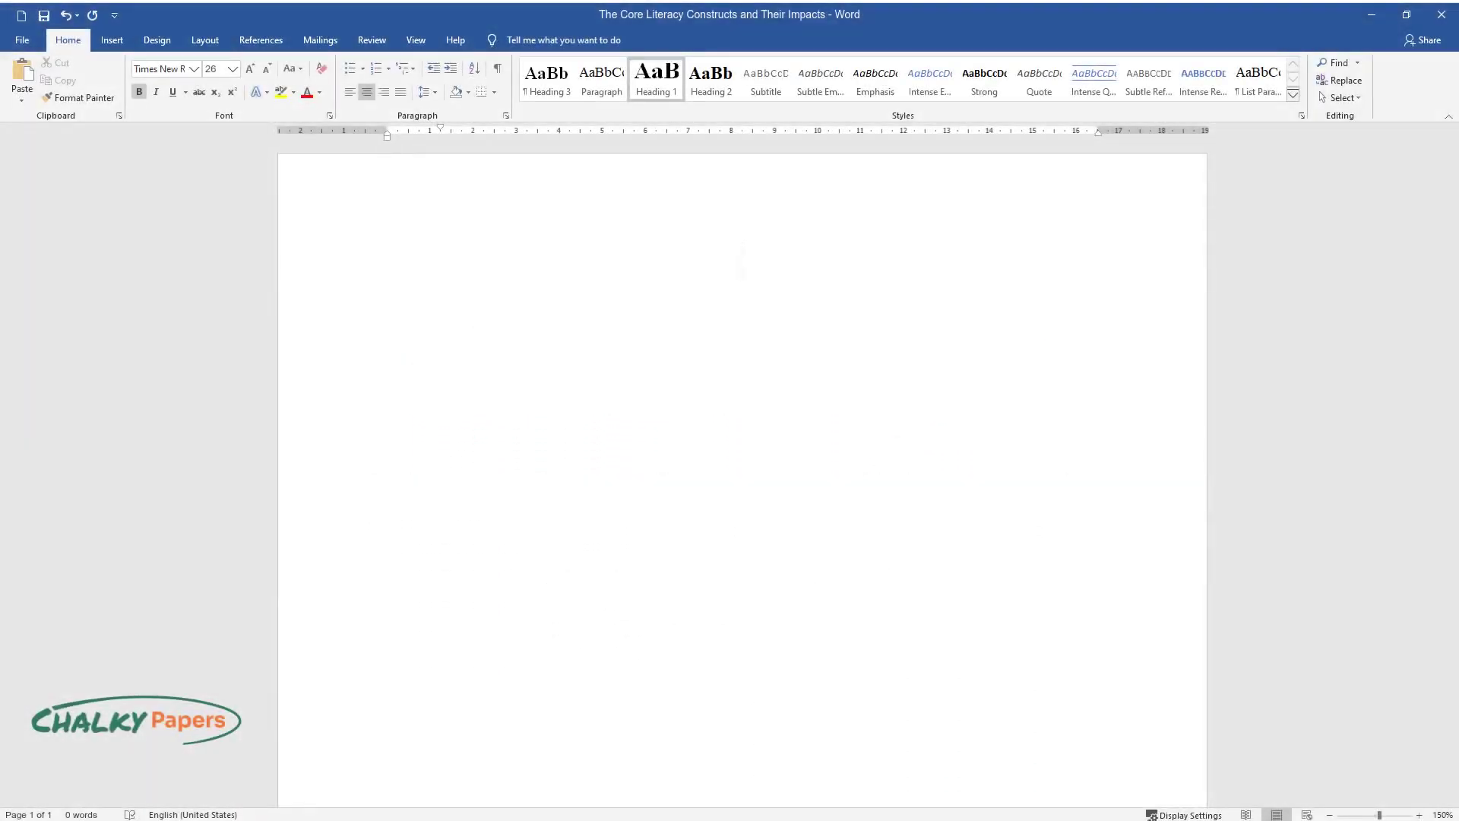
Type the title 'The Core Literacy Constructs and Their Impacts' with an 'Introduction' heading beneath it.
text(The Core Lit)
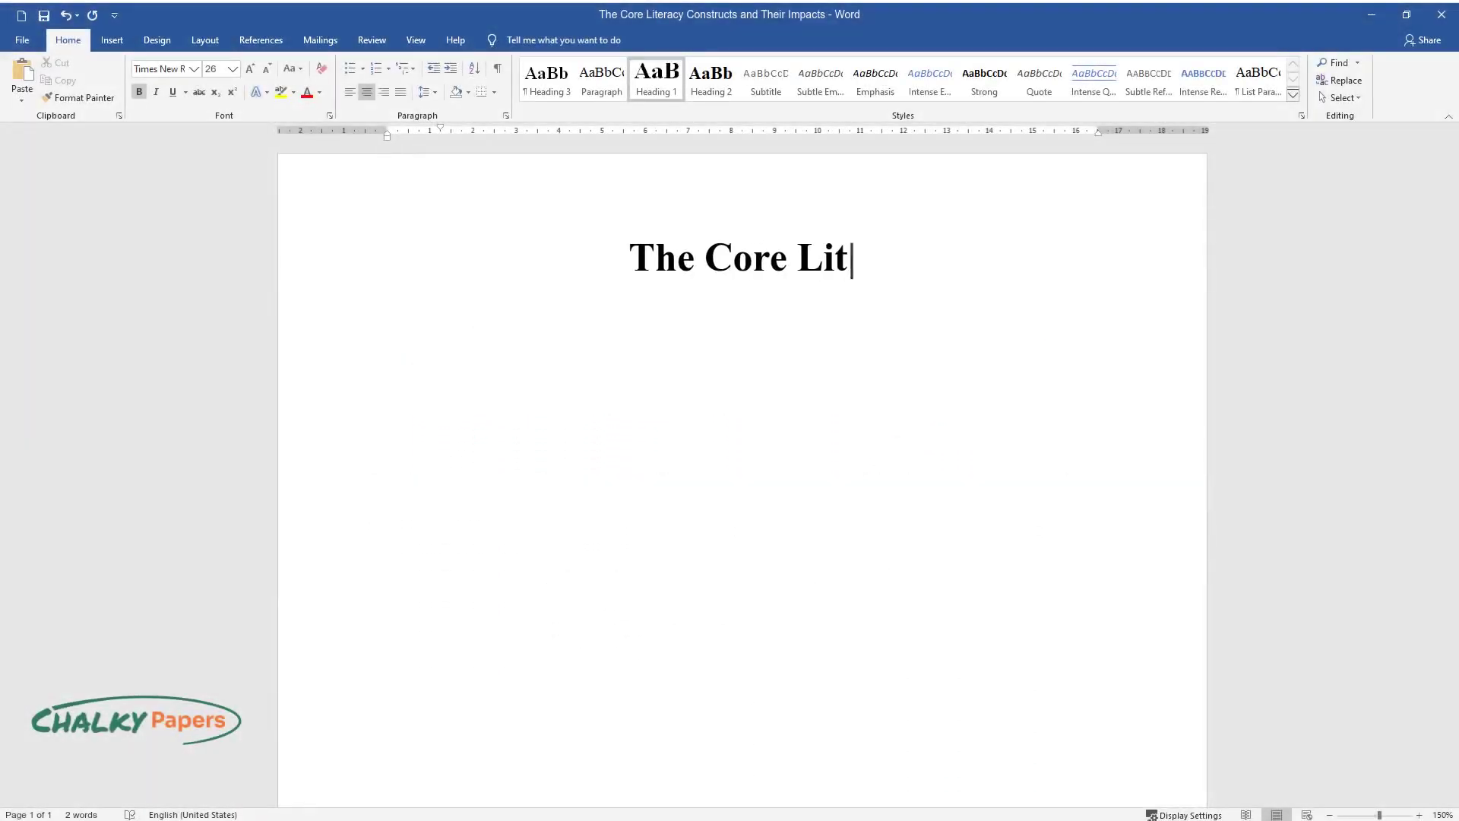
text(eracy Constructs and Their Impacts)
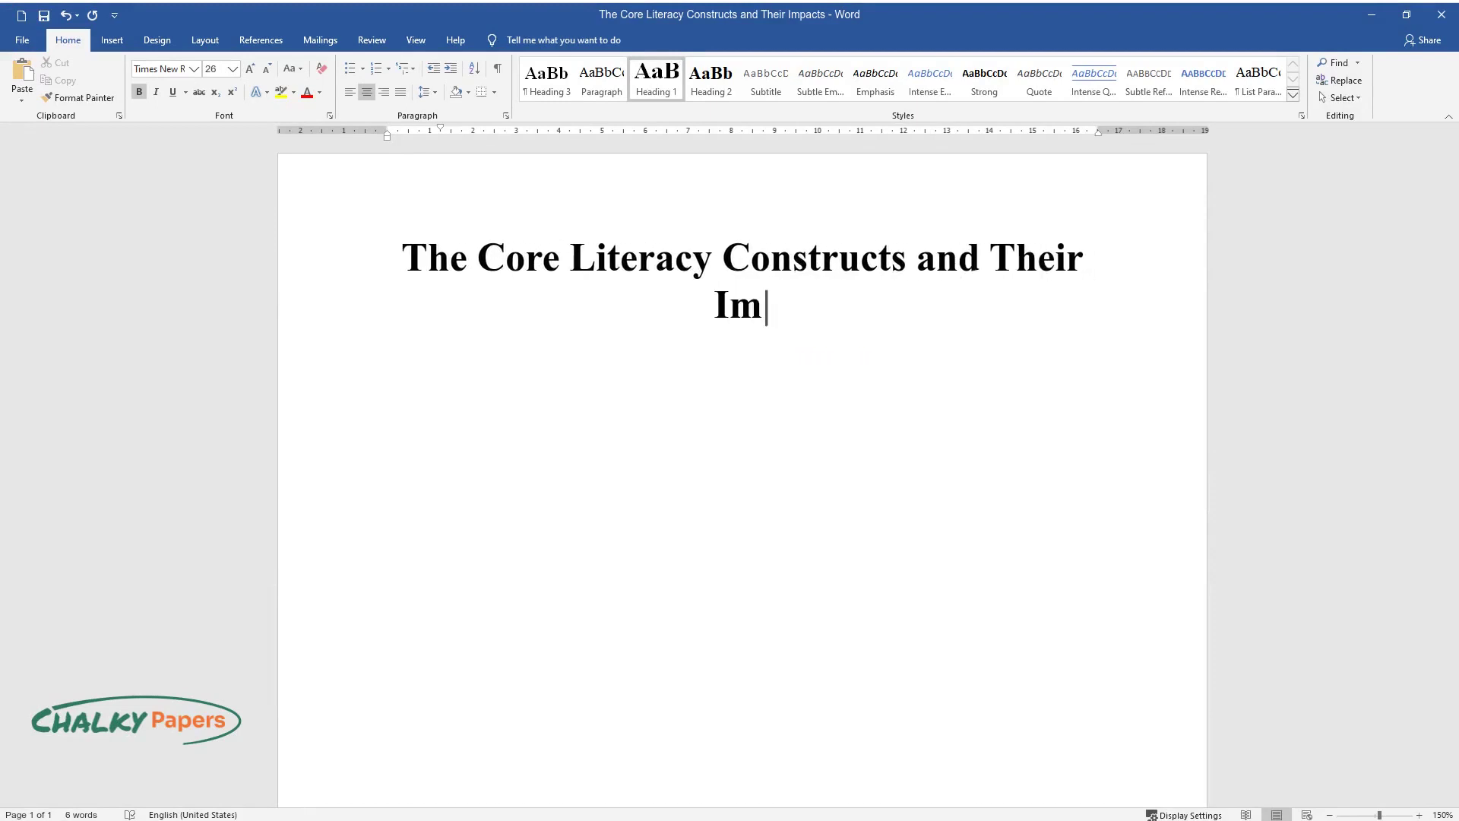
key(Return)
text(Introduction)
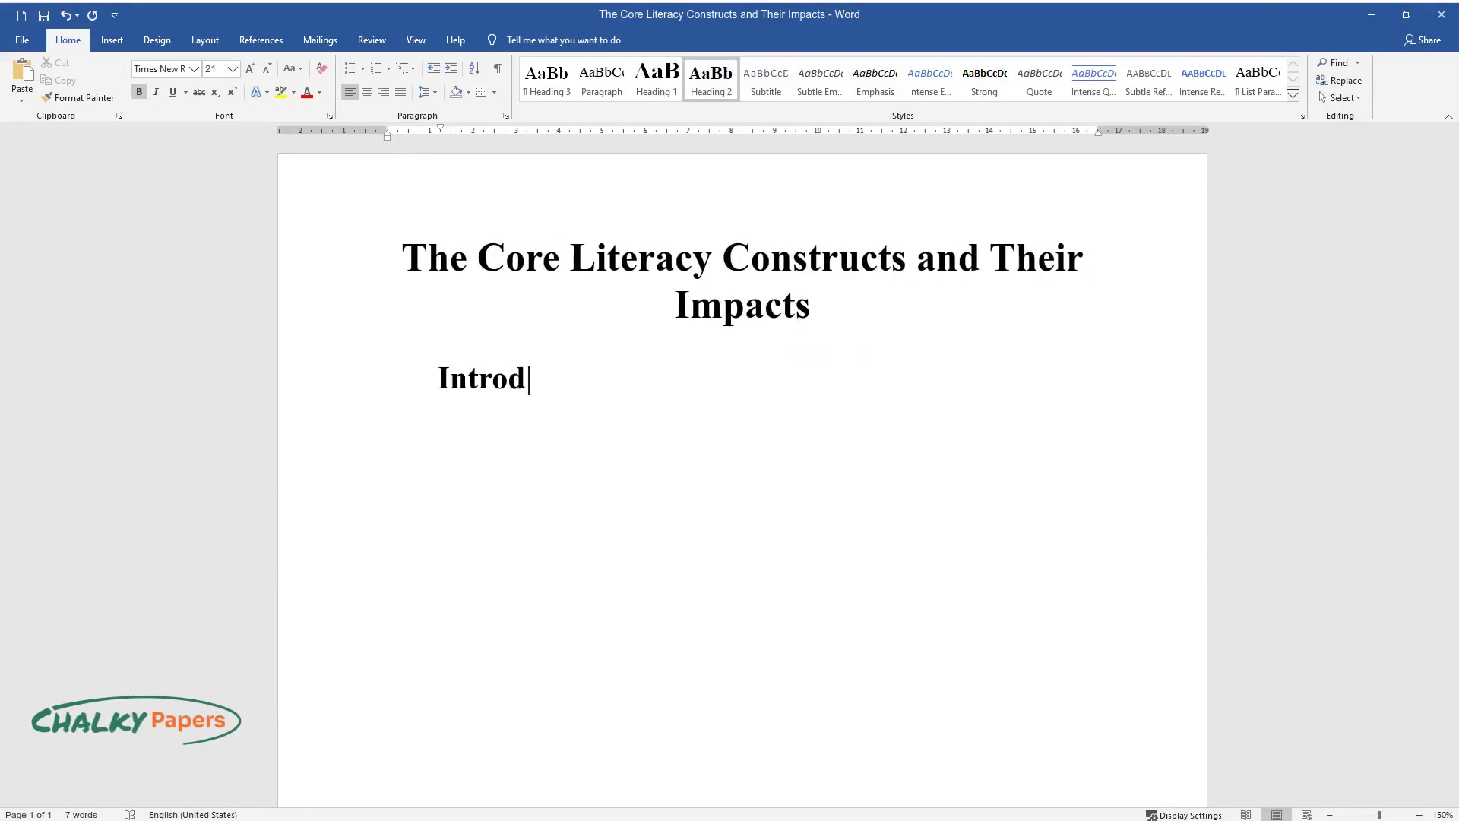
key(Return)
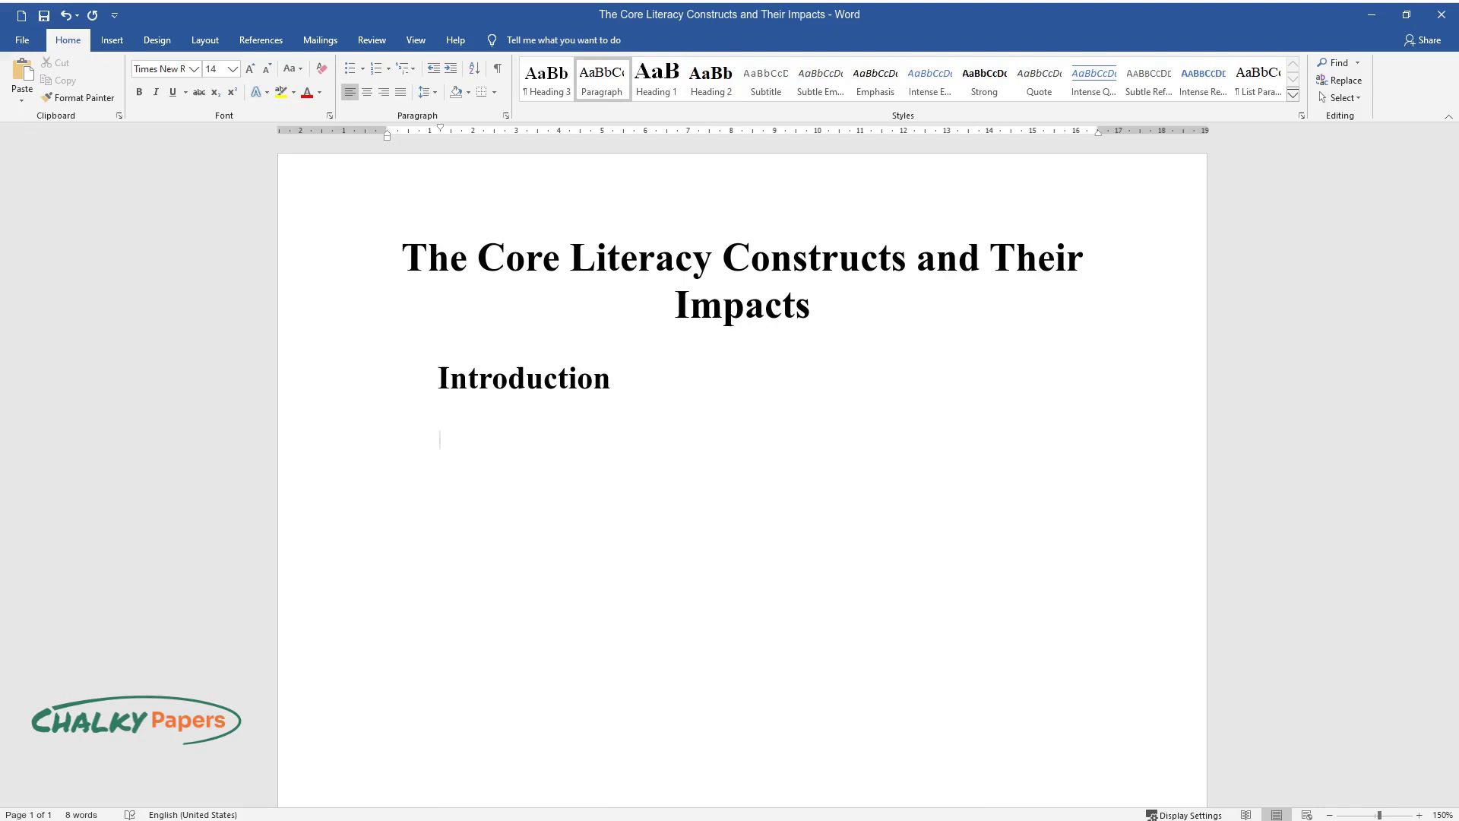
Write the introduction paragraph on teachers' understanding of developing children's literacy, then start a new line.
text(The core literacy constructs are)
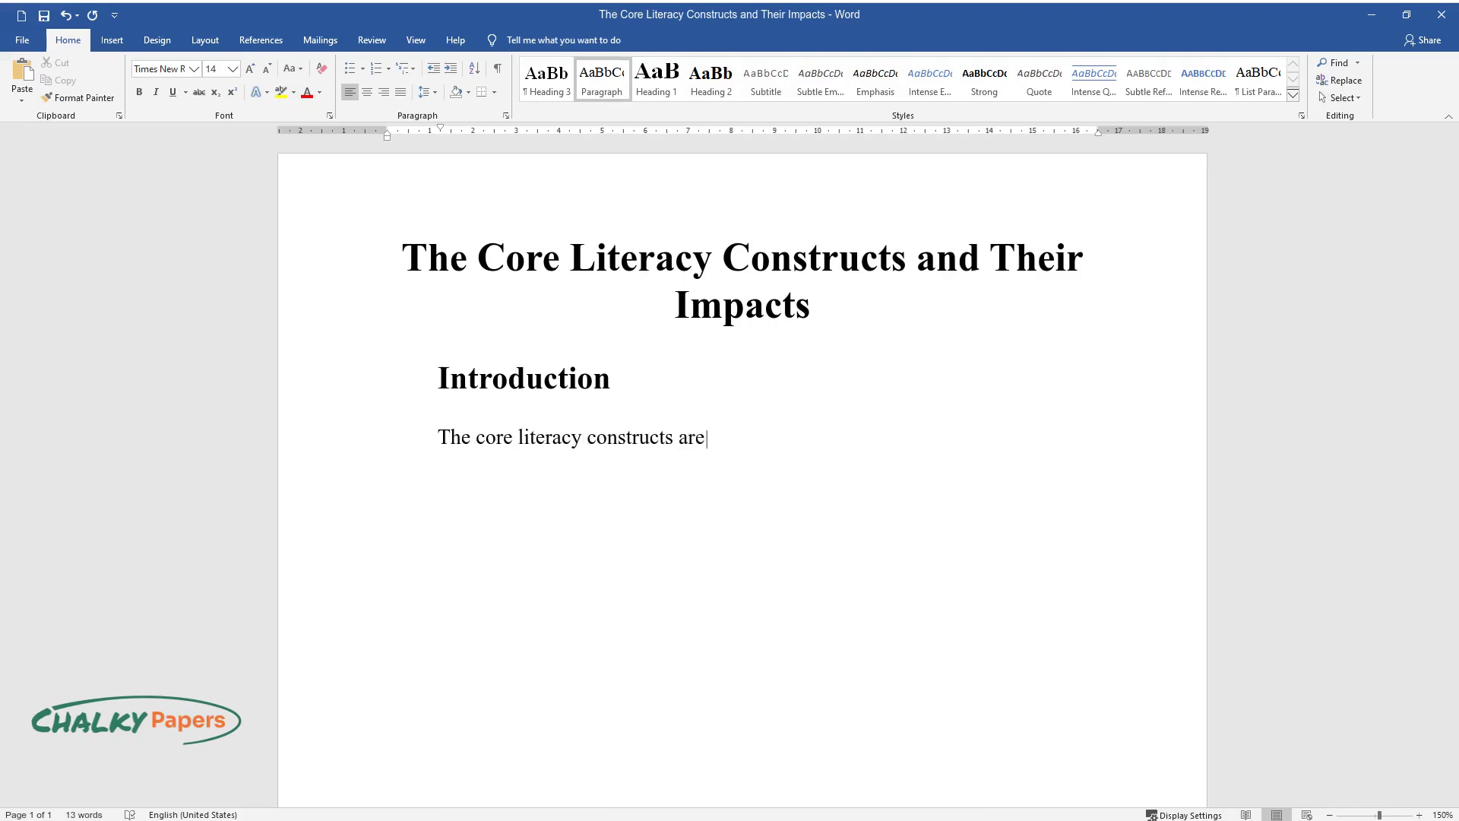
text( essential for a teacher's unders)
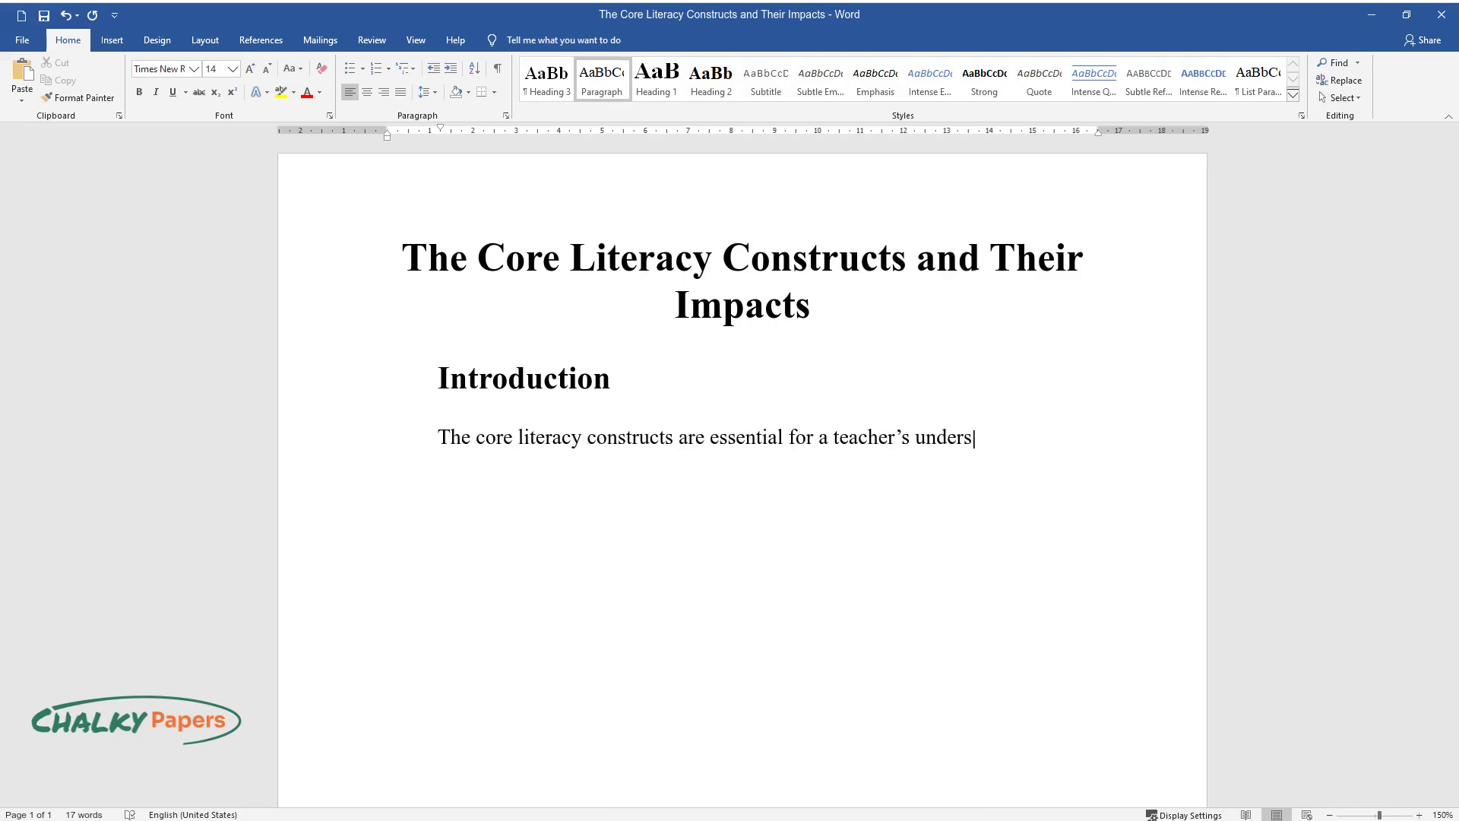
text(tanding of developing a ch)
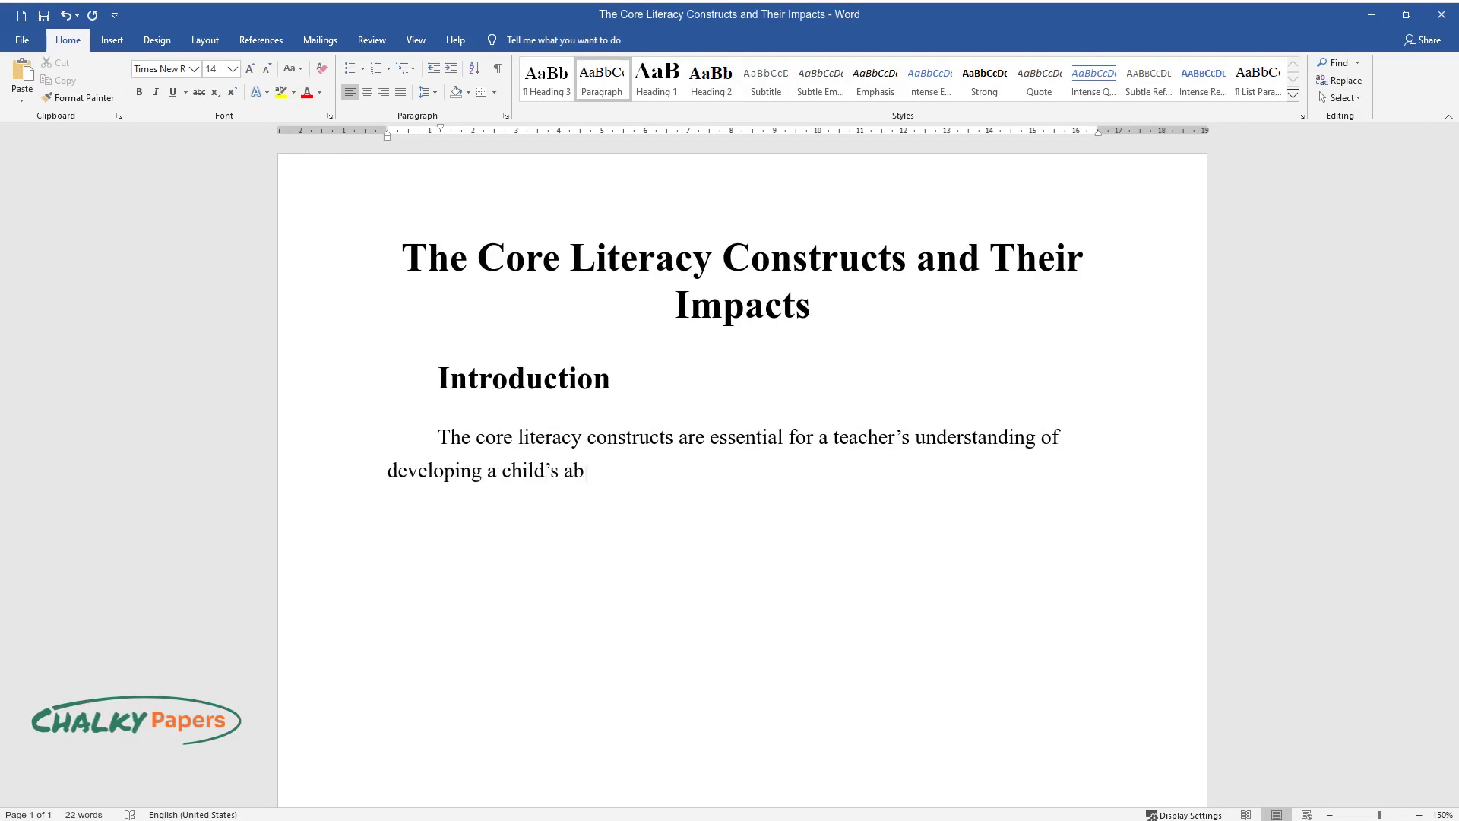
text(ild's ability and desire to read. There are severa)
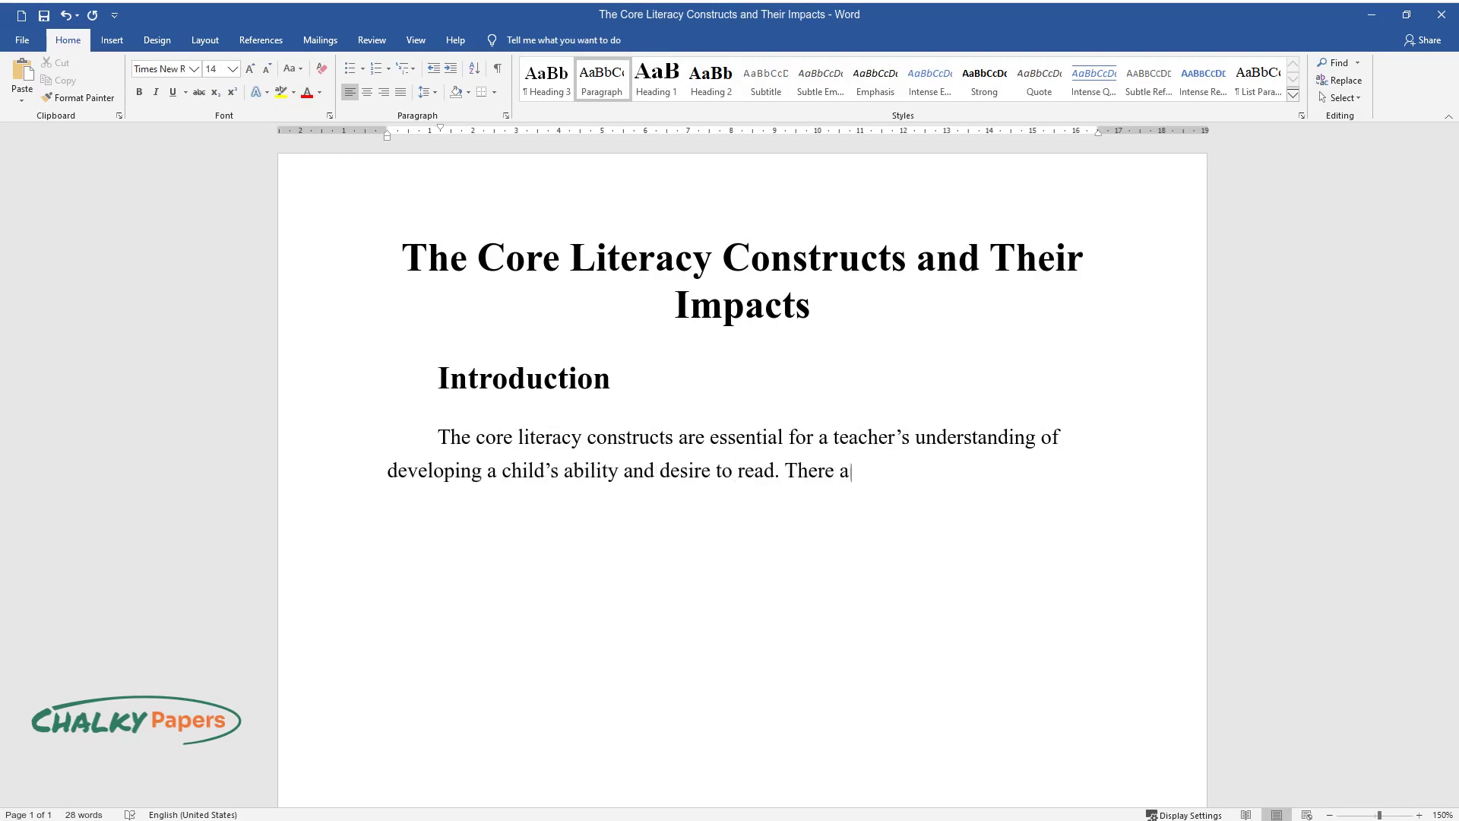
text(l constructs that a teac)
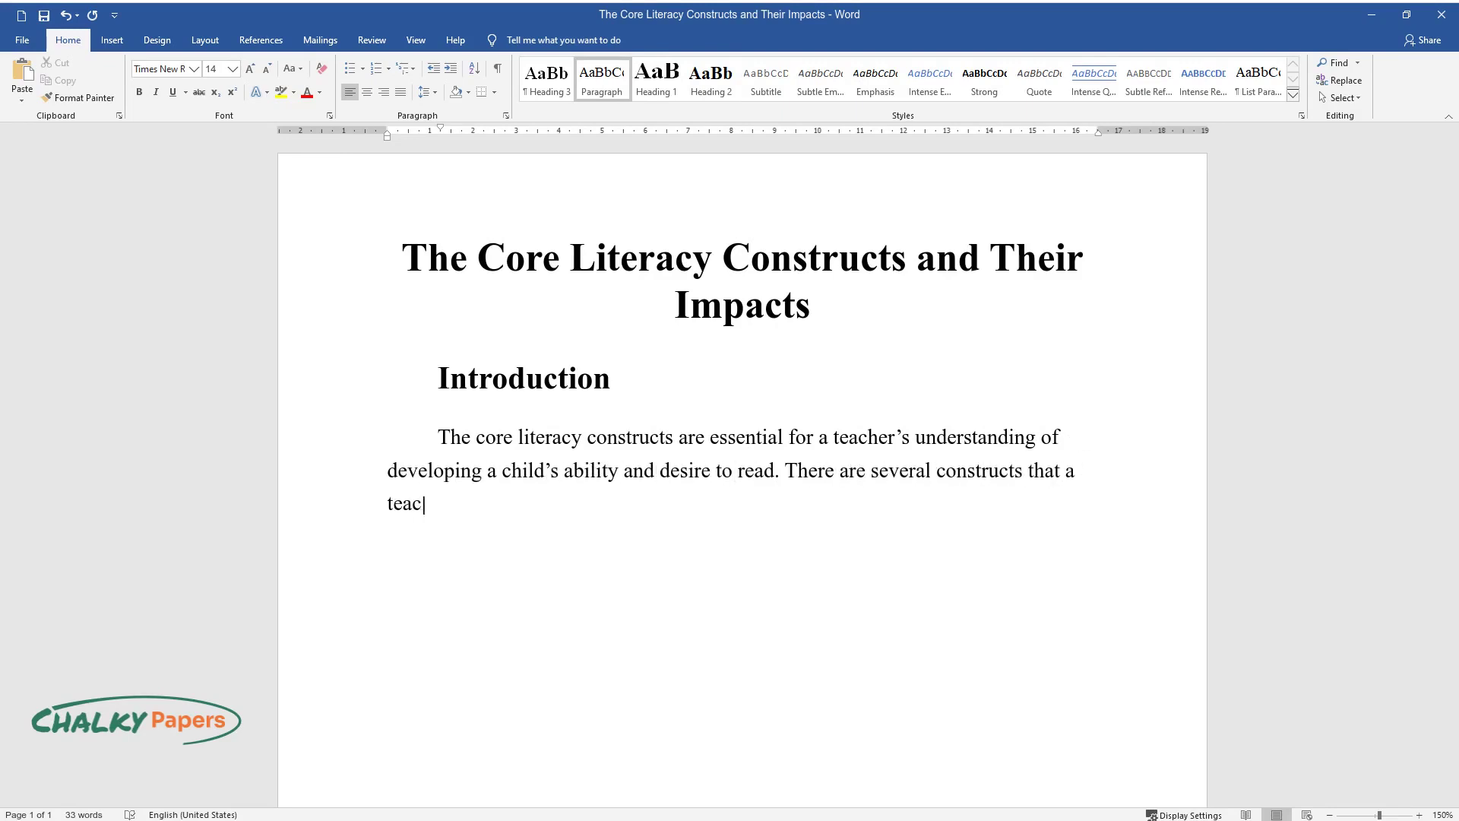
text(her must be aware of and study th)
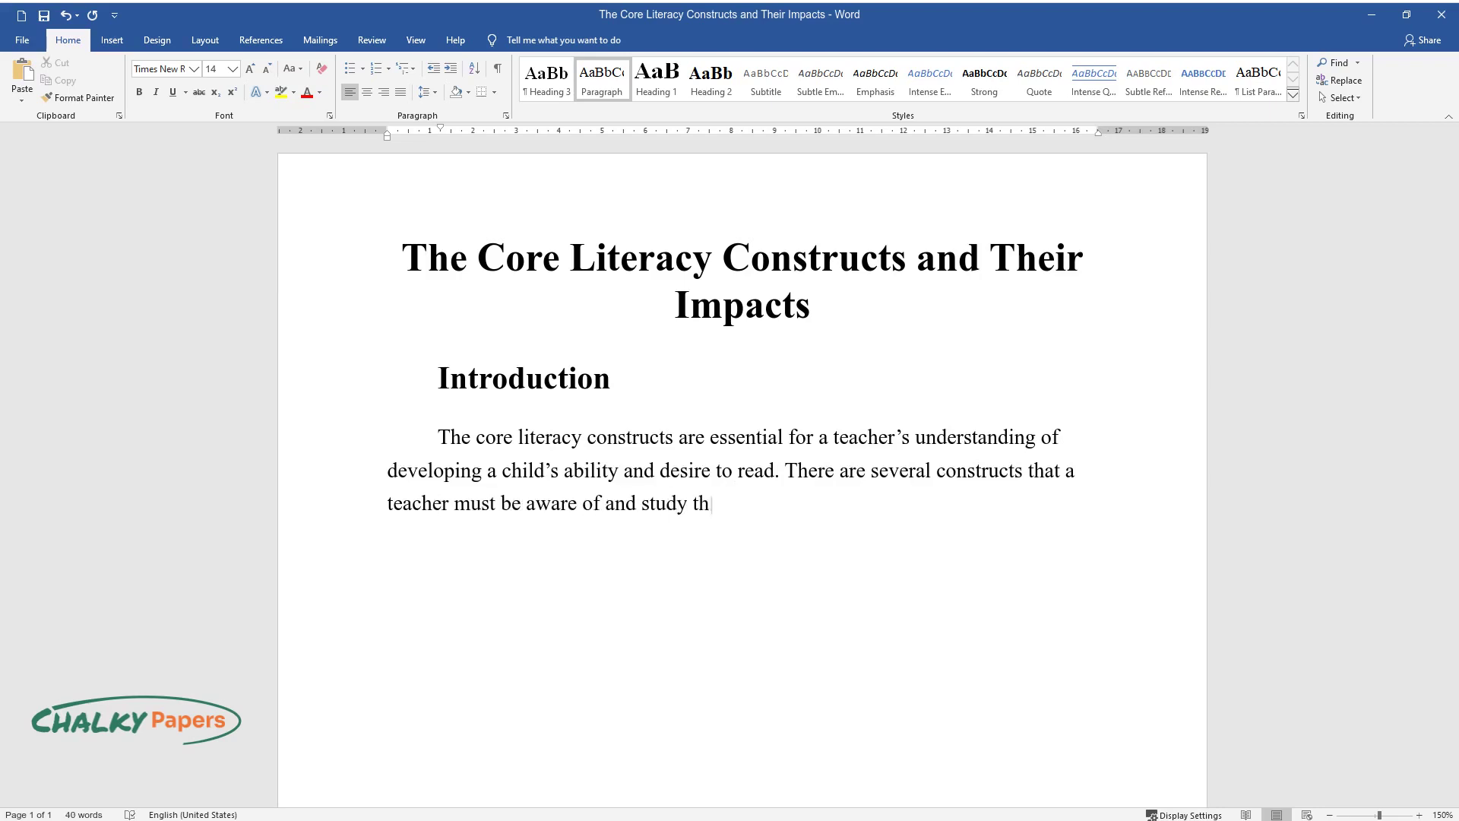
text(oroughly. These constructs include print concepts, phonological awar)
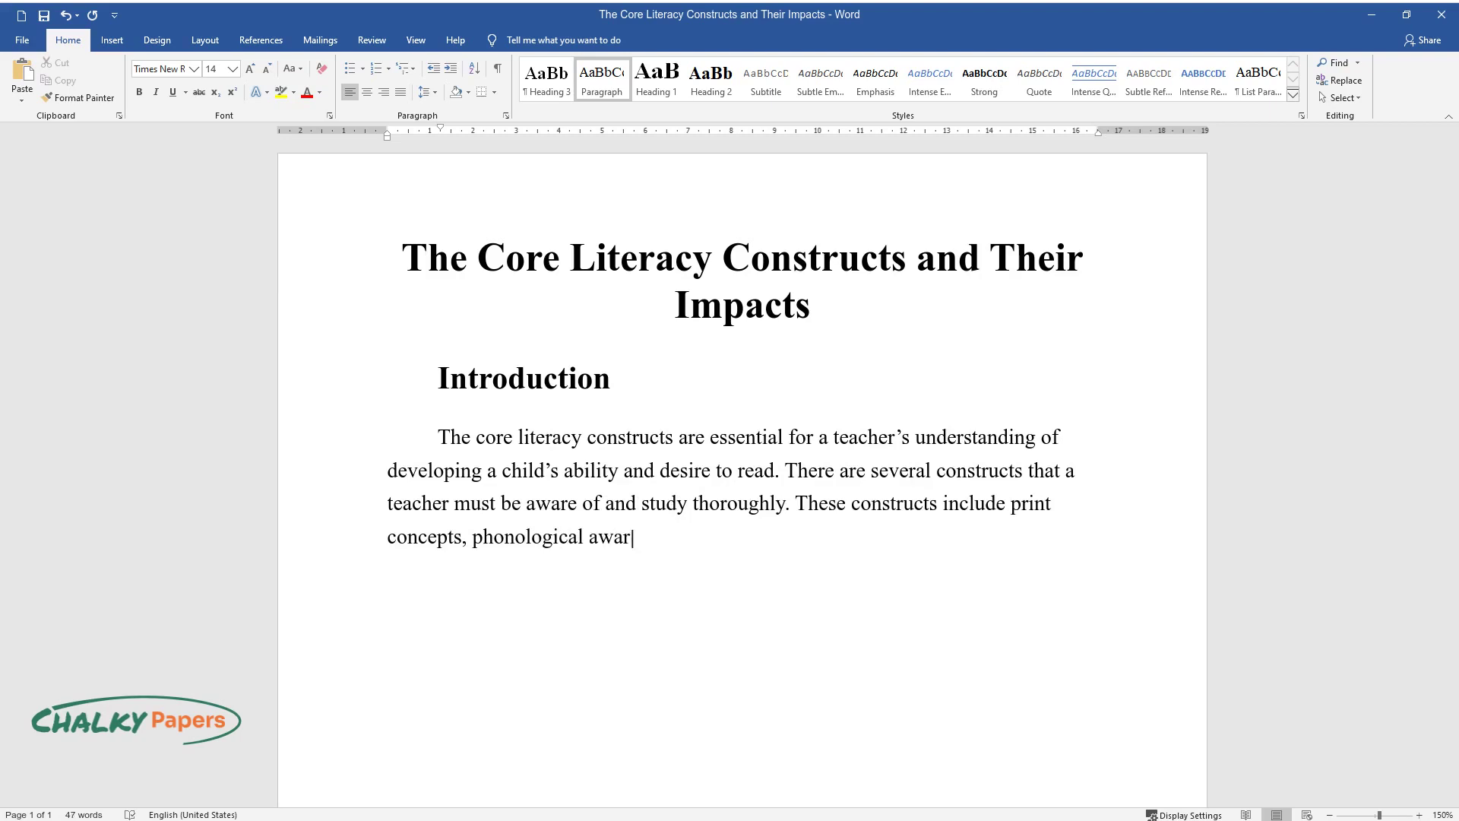
text(eness, phonics, spelling, handwri)
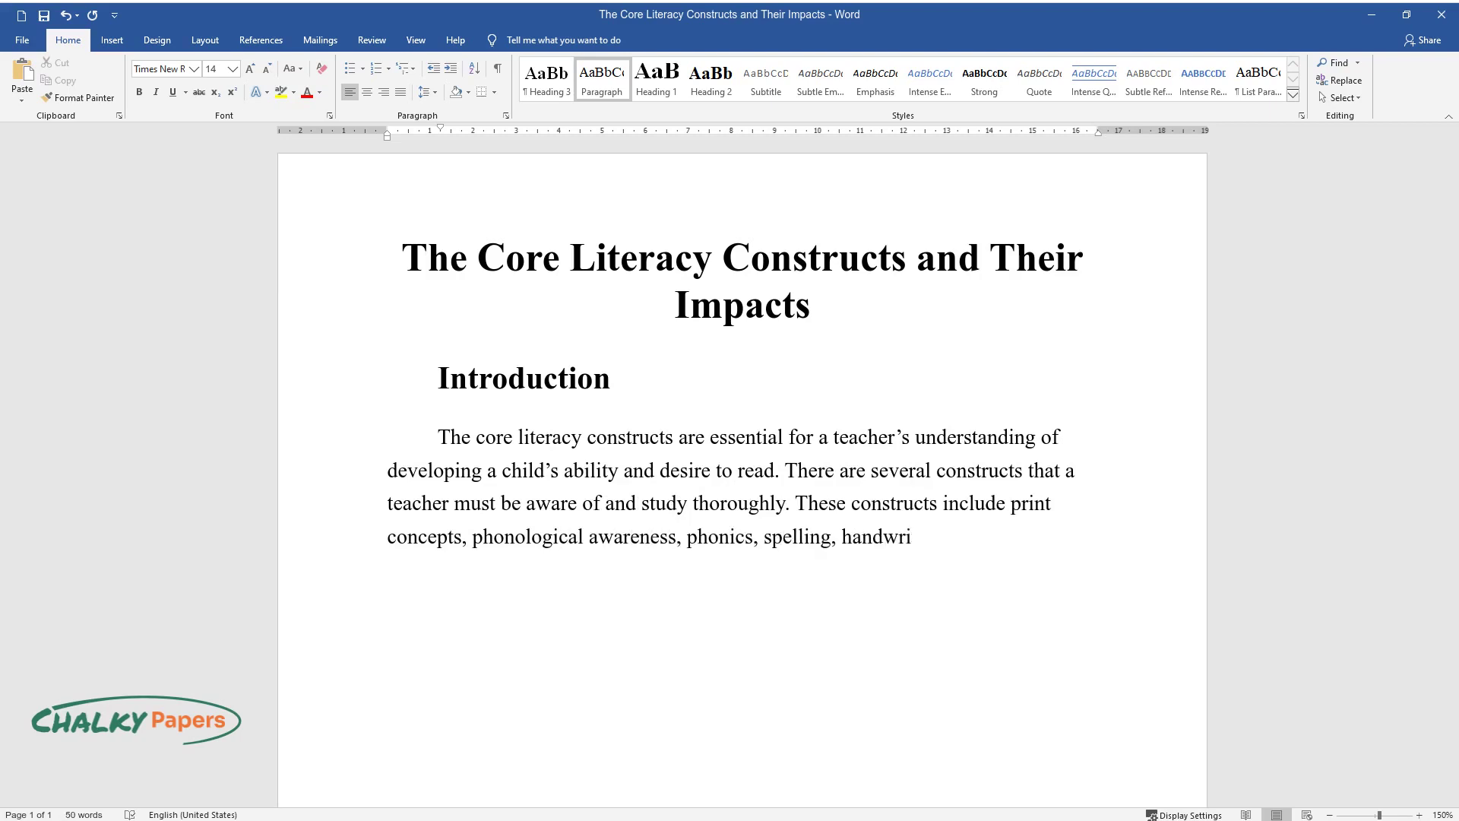
text(ting, vocabulary, word recognitio)
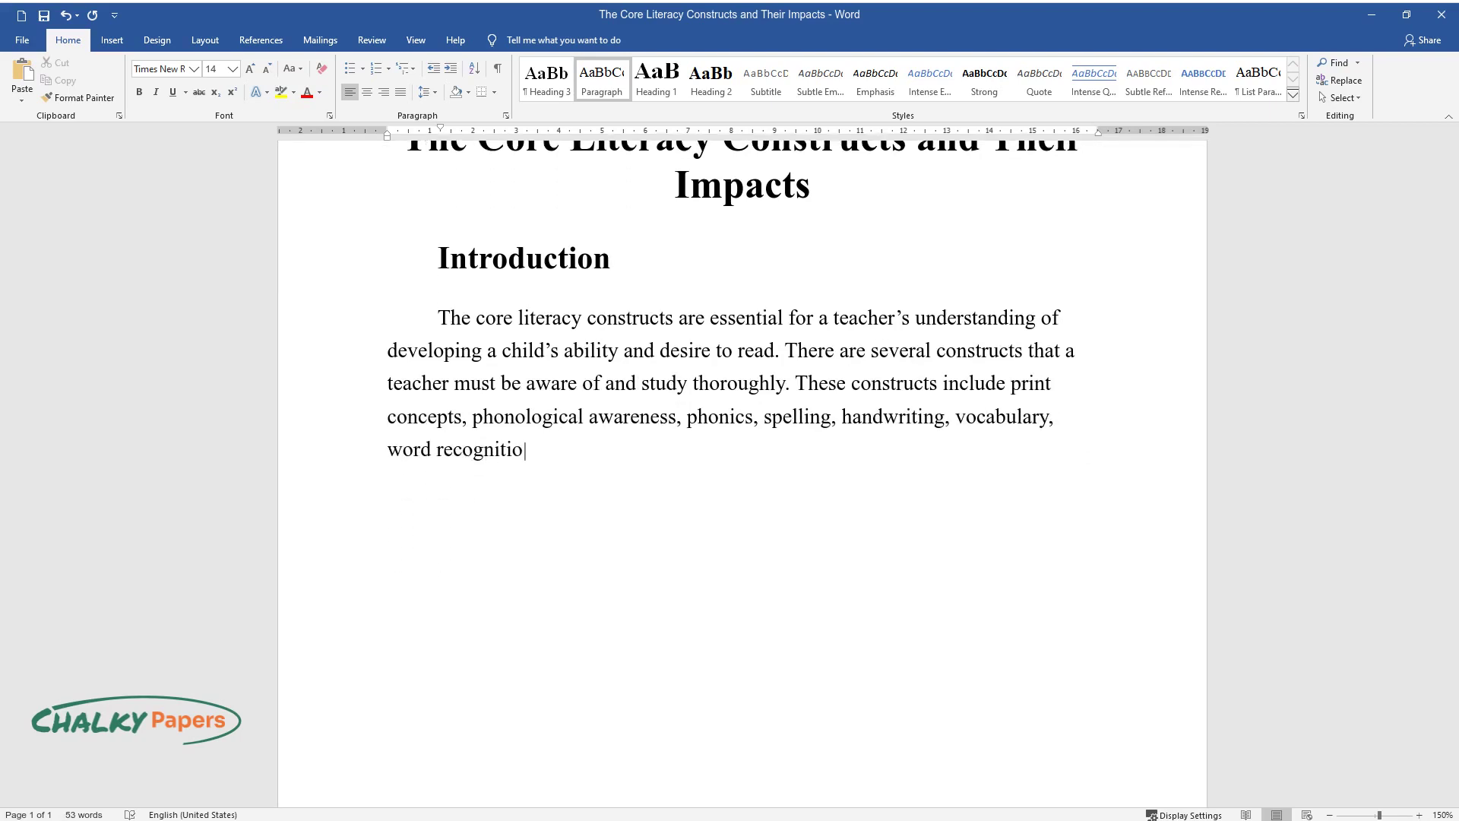
text(n, morphology, fluency, comprehens)
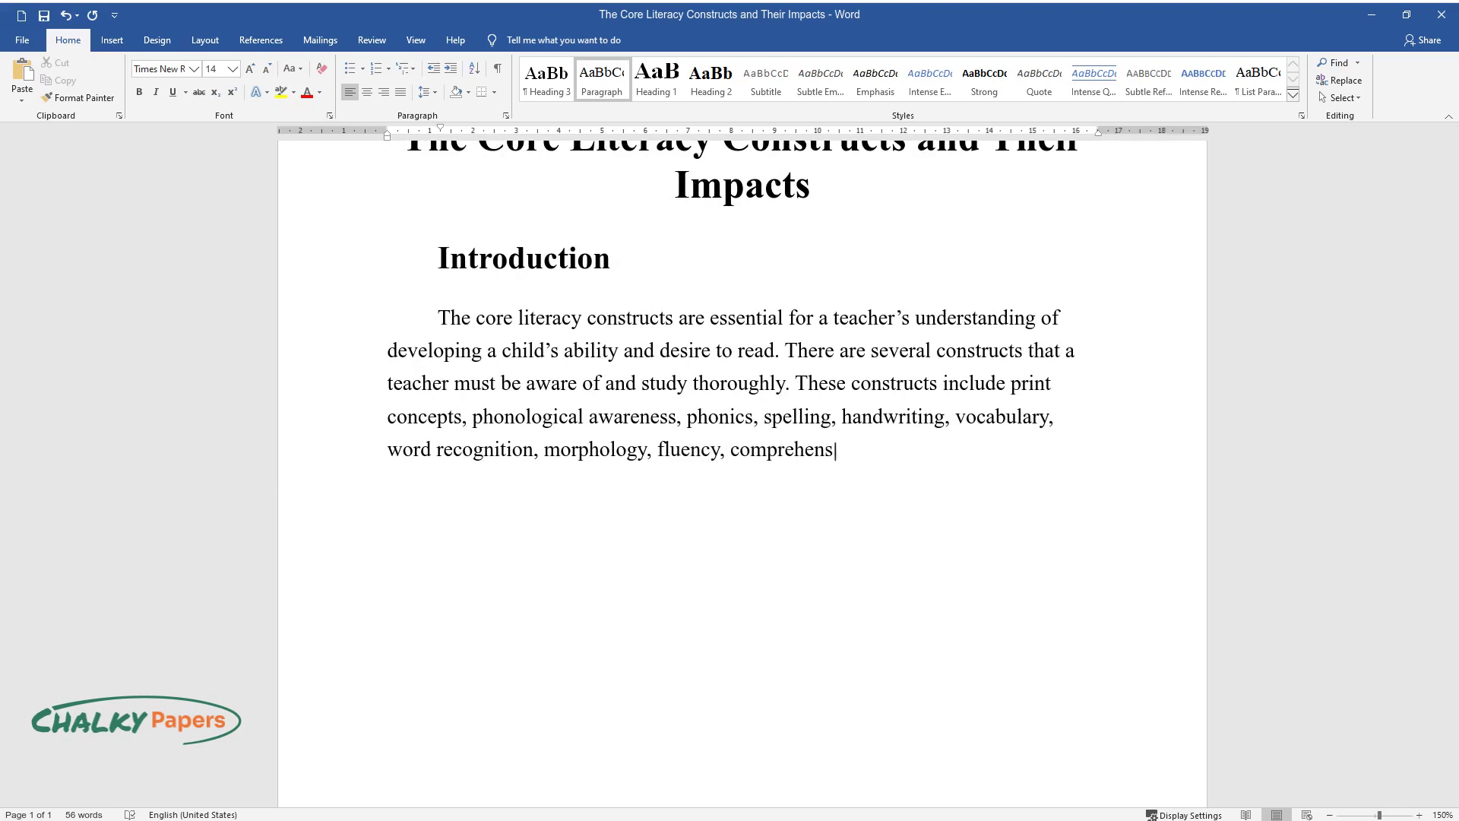
text(ion, syntax, and composition. It is neces)
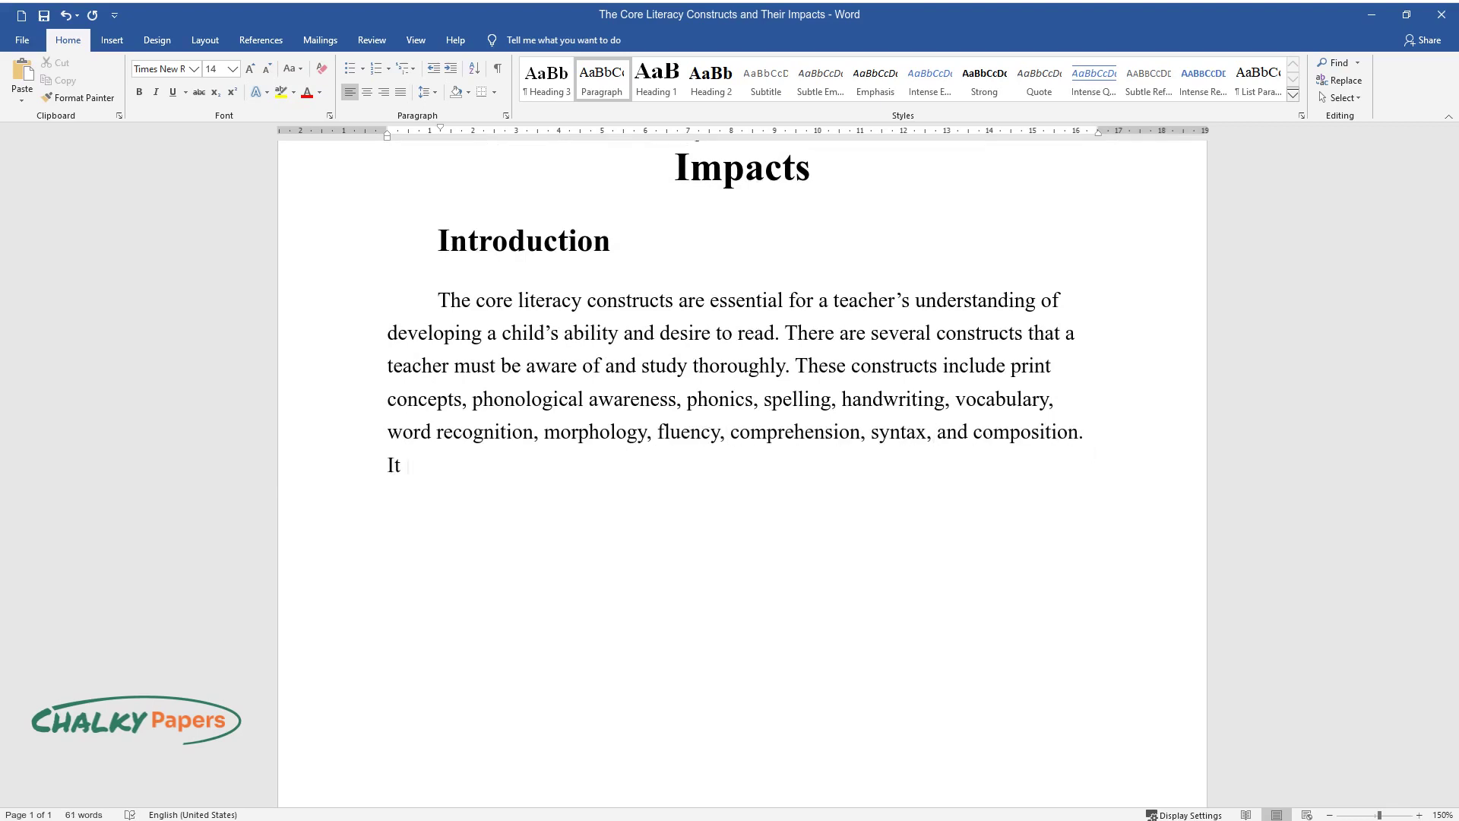
text(sary to understand what t)
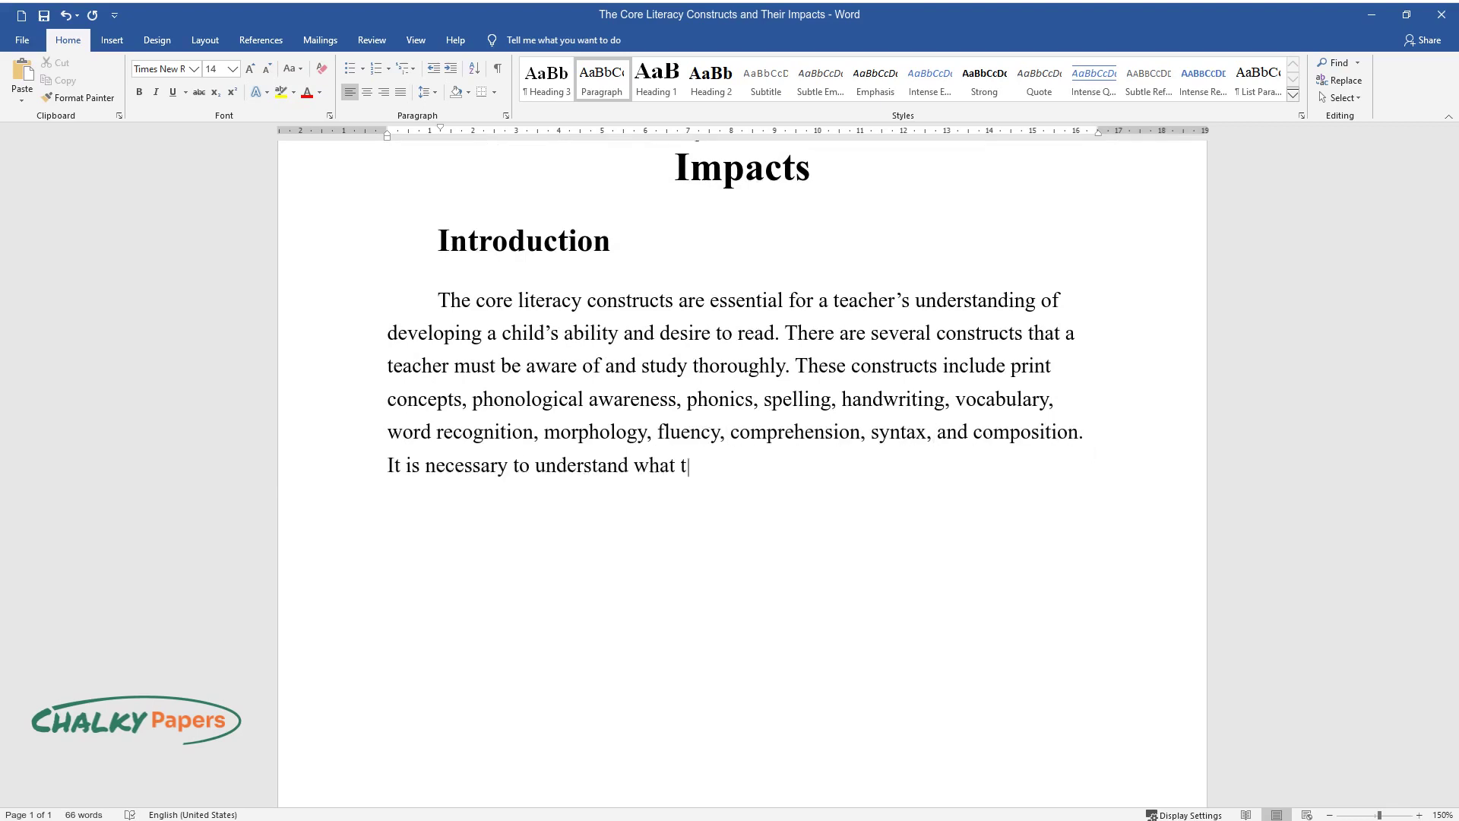
text(hey represent and their meaning fo)
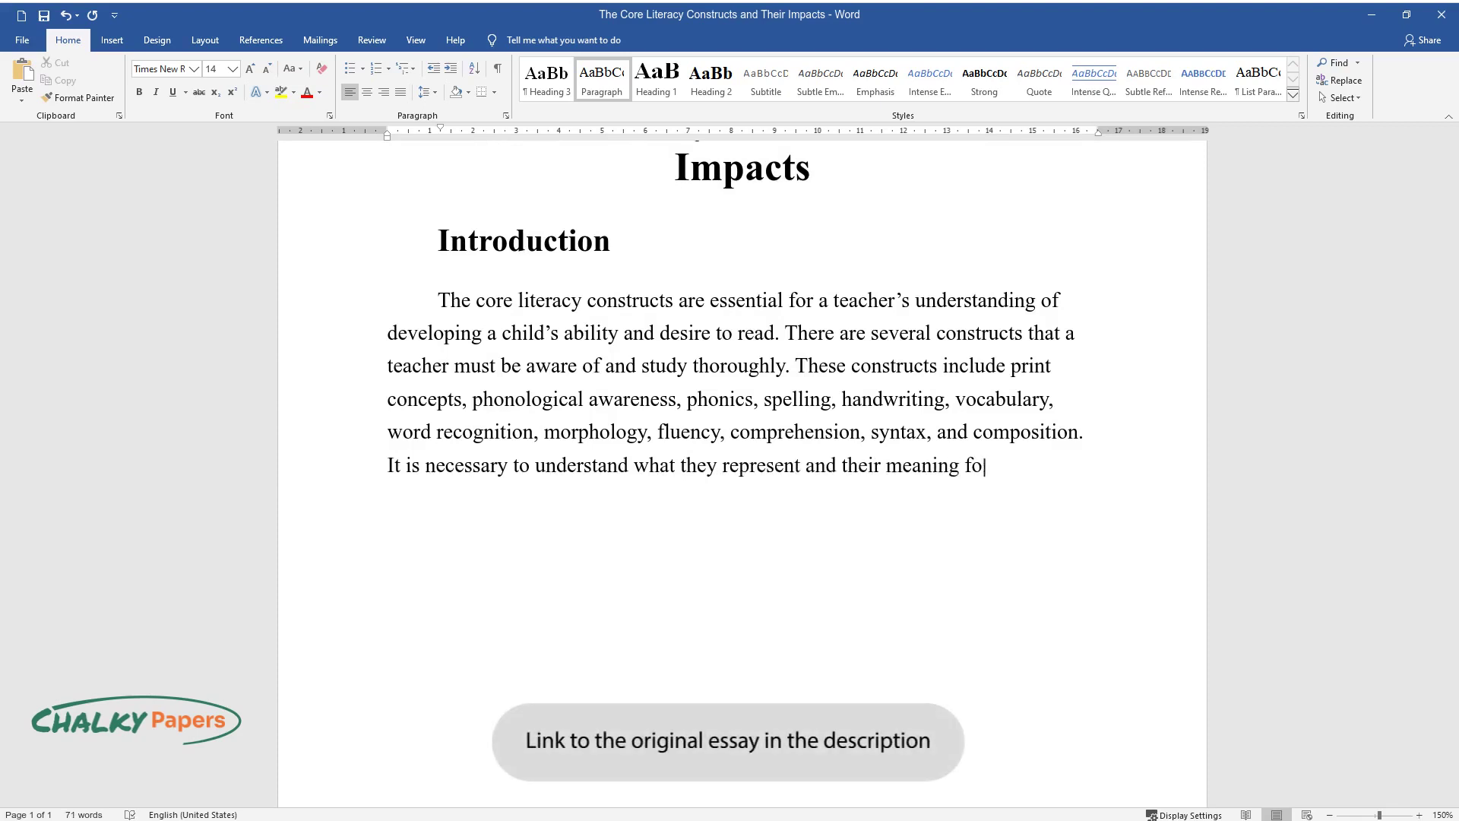
text(r other literacy skills developme)
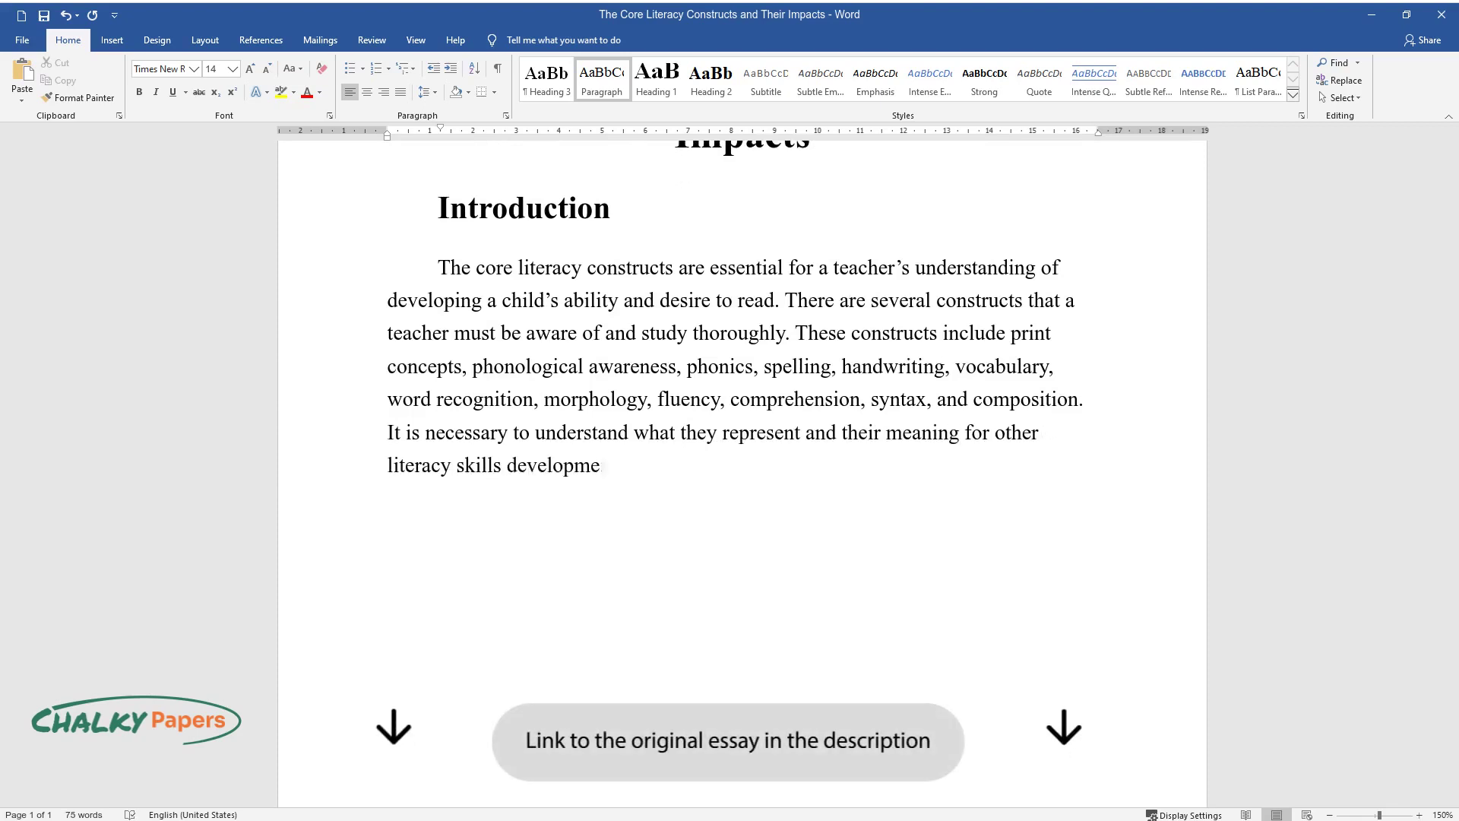
text(nt and the development of reading)
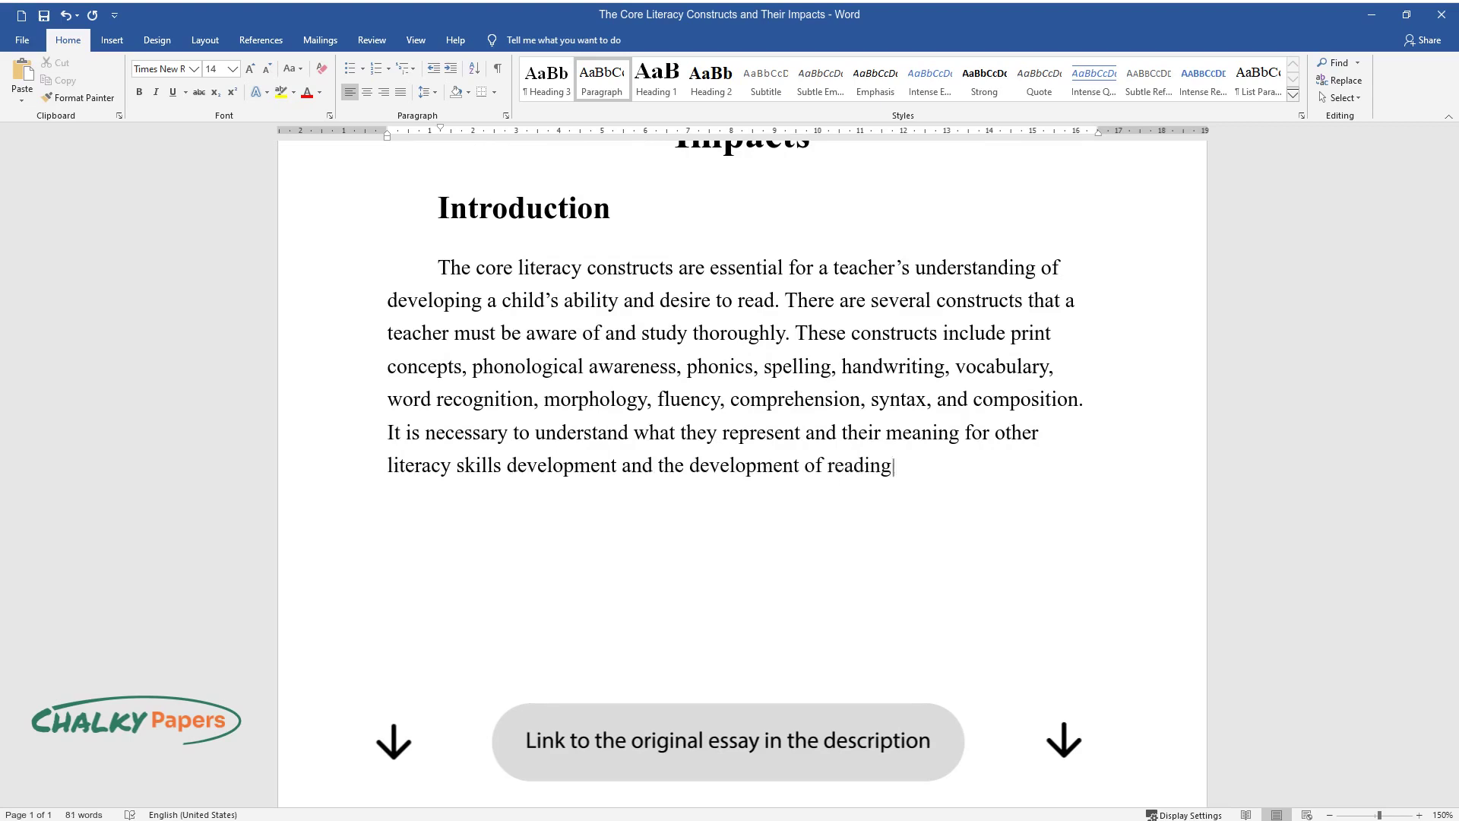
text( abilities in general to comprehend the fa)
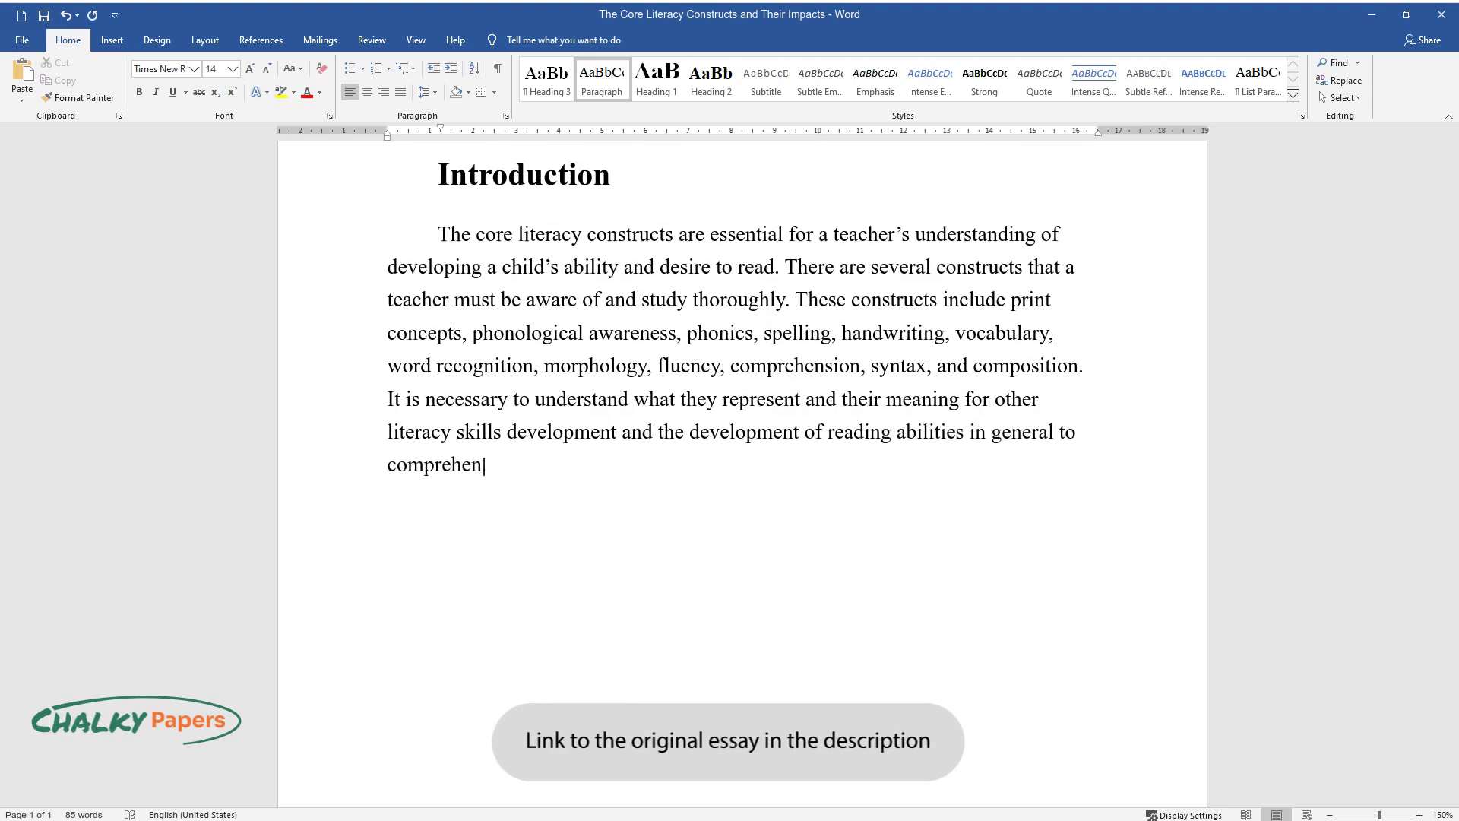
text(ctors behind children's l)
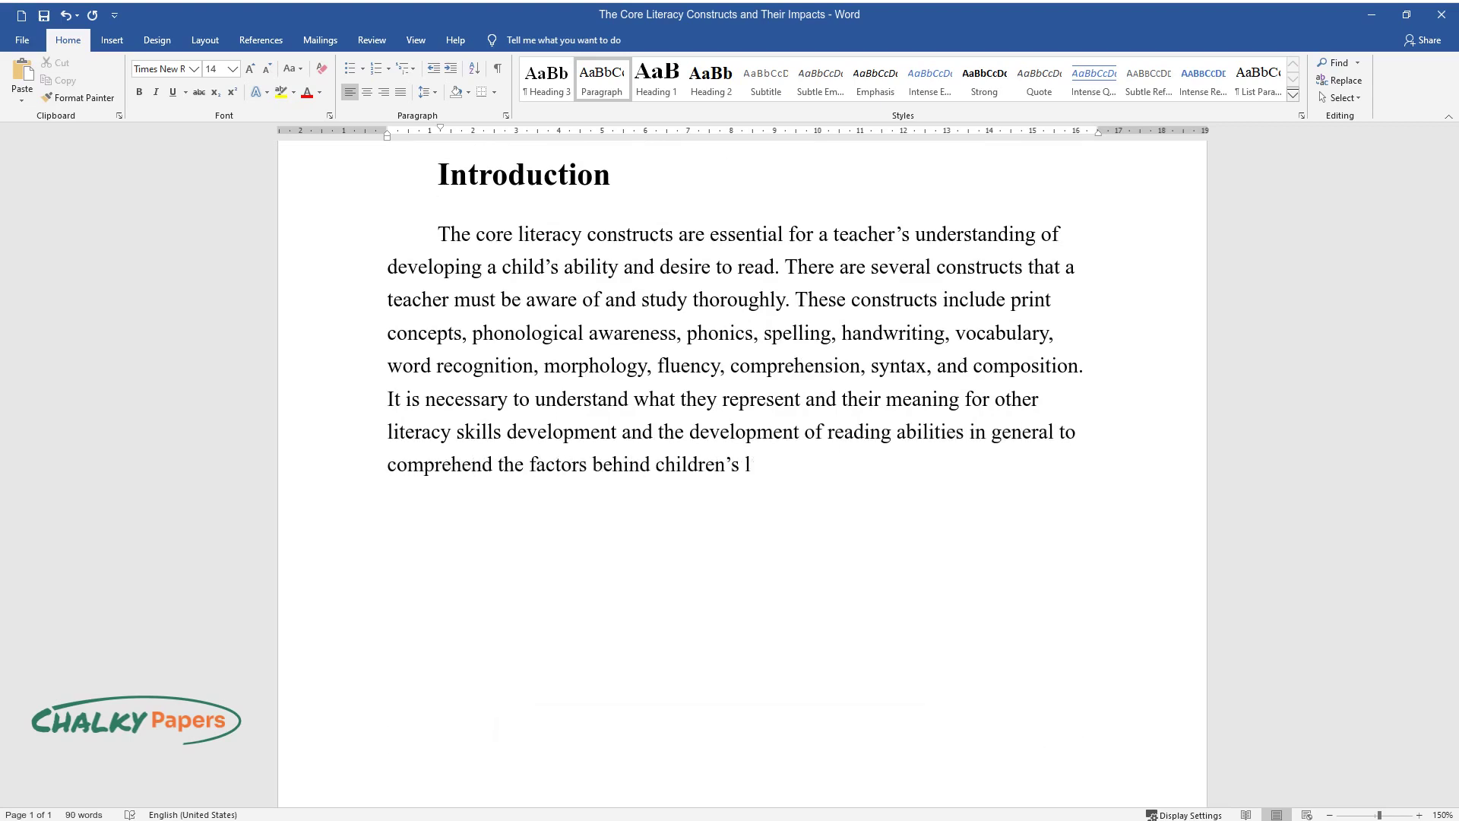
text(iteracy.)
key(Return)
Add 'The Core Literacy Constructs' heading and its paragraph defining print concepts, phonics, spelling and handwriting.
text(The Co)
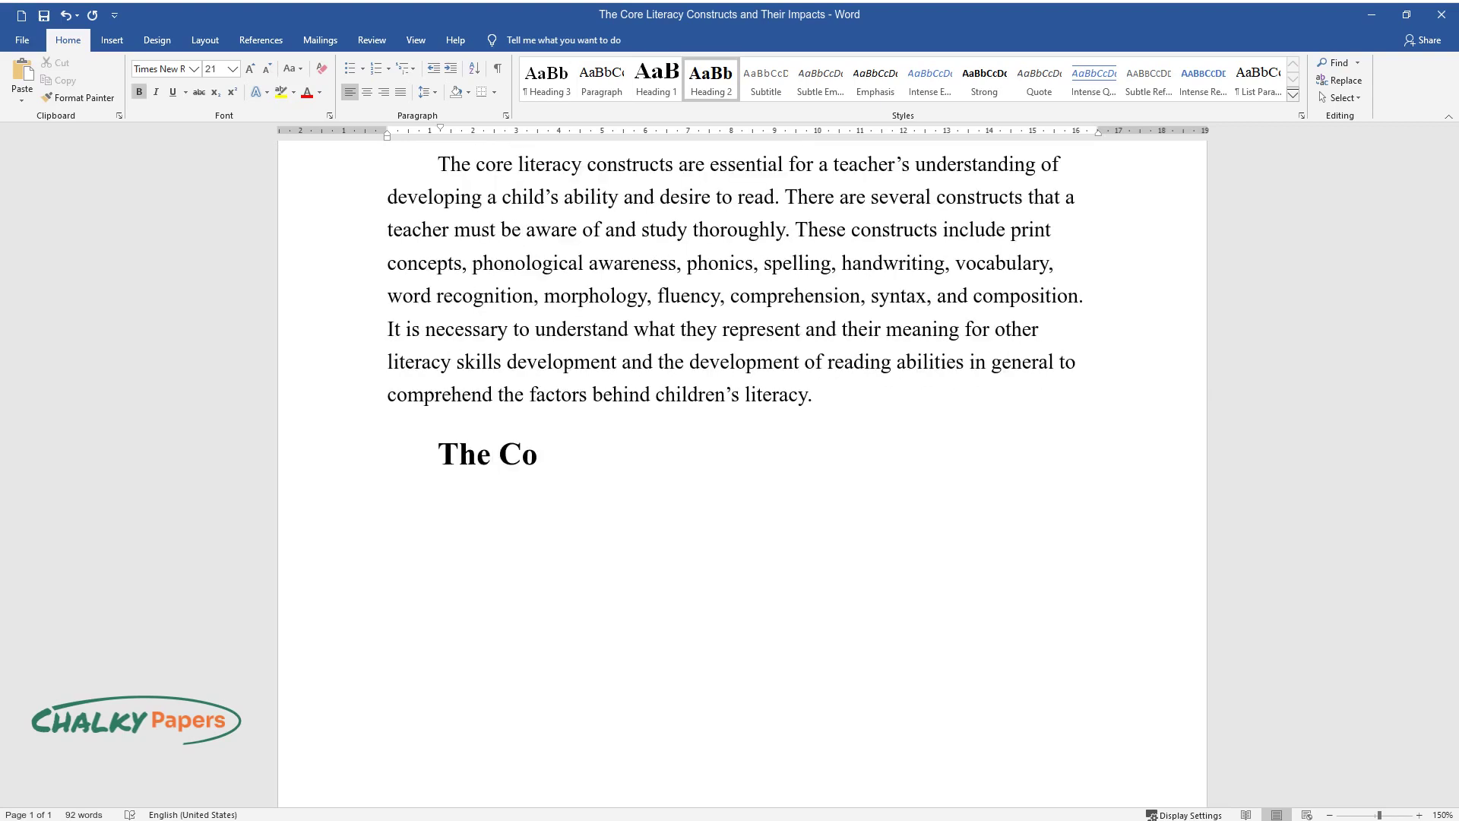
text(re Literacy Constructs)
key(Return)
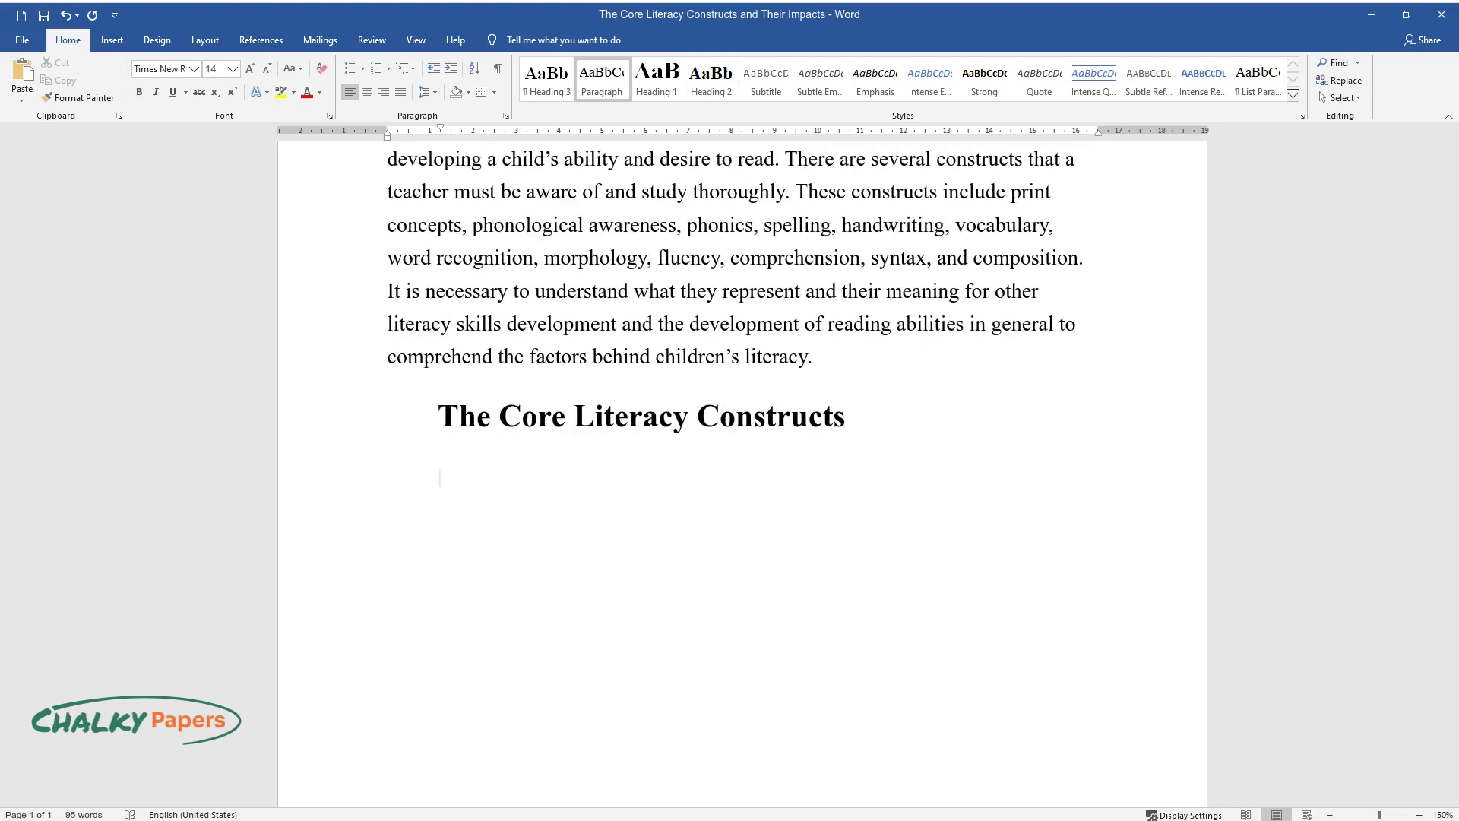
text(To undergo full)
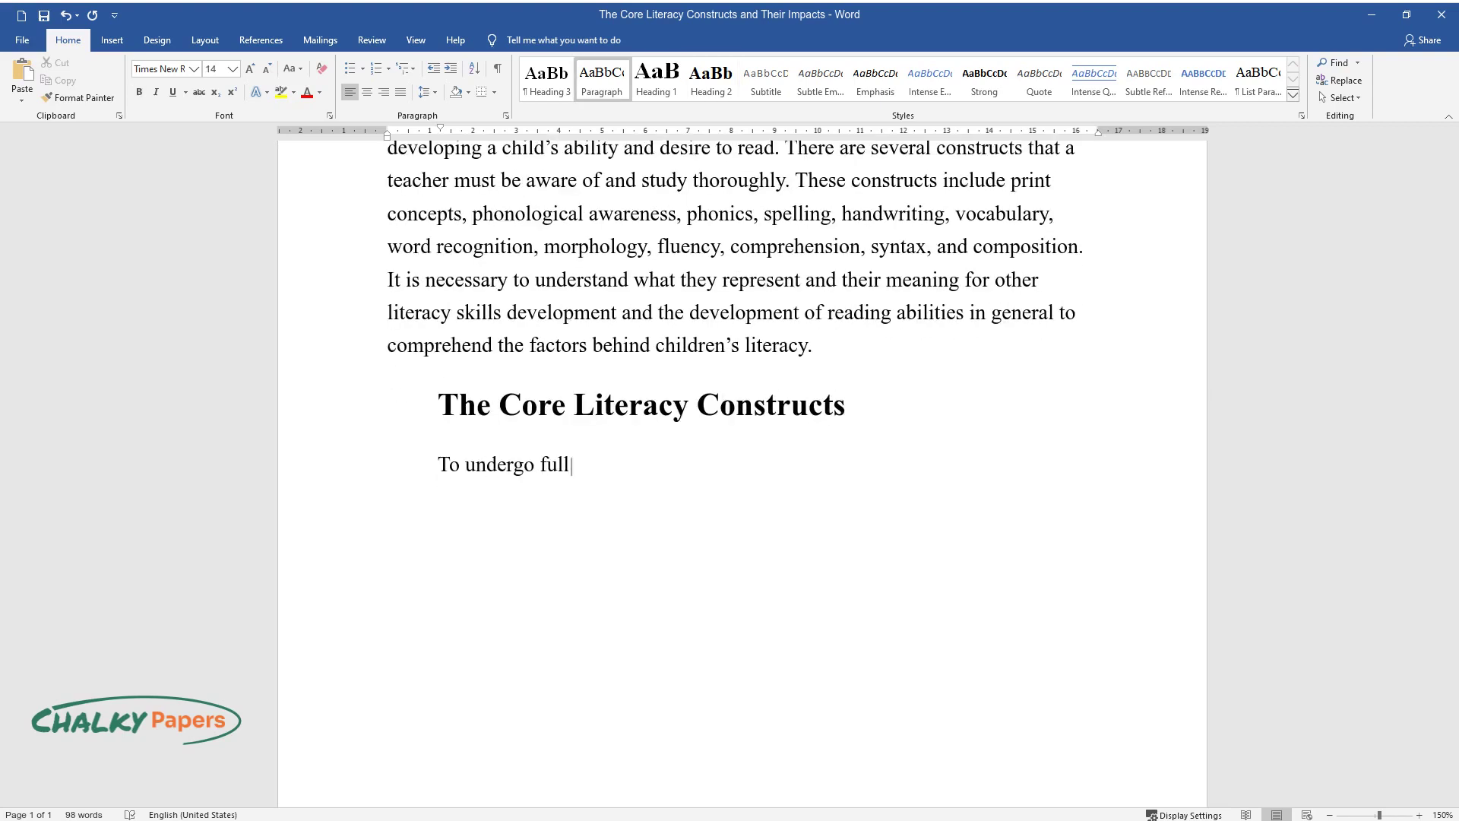
text( literacy development, one must d)
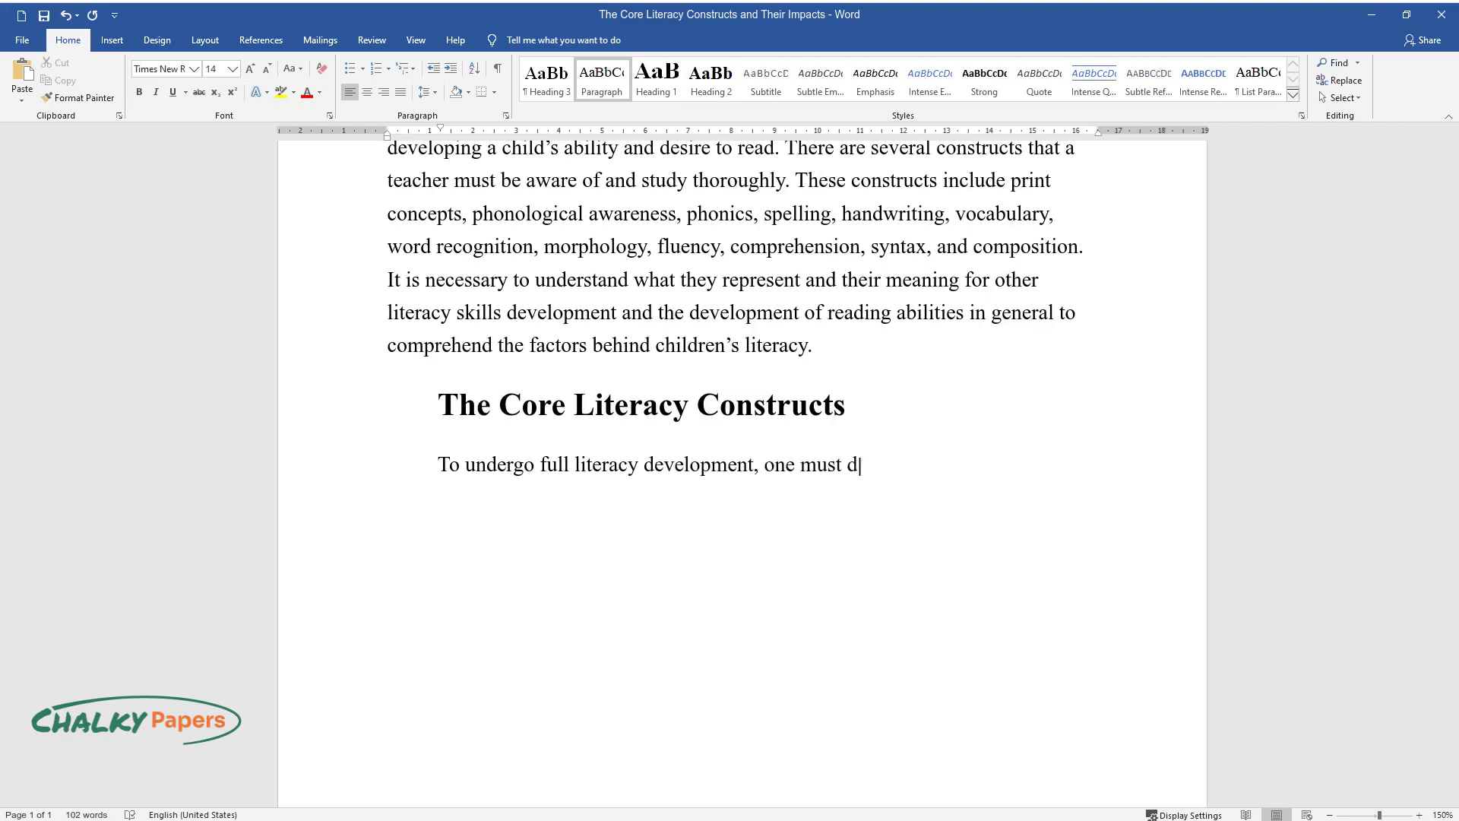
text(evelop literacy constructs. Print )
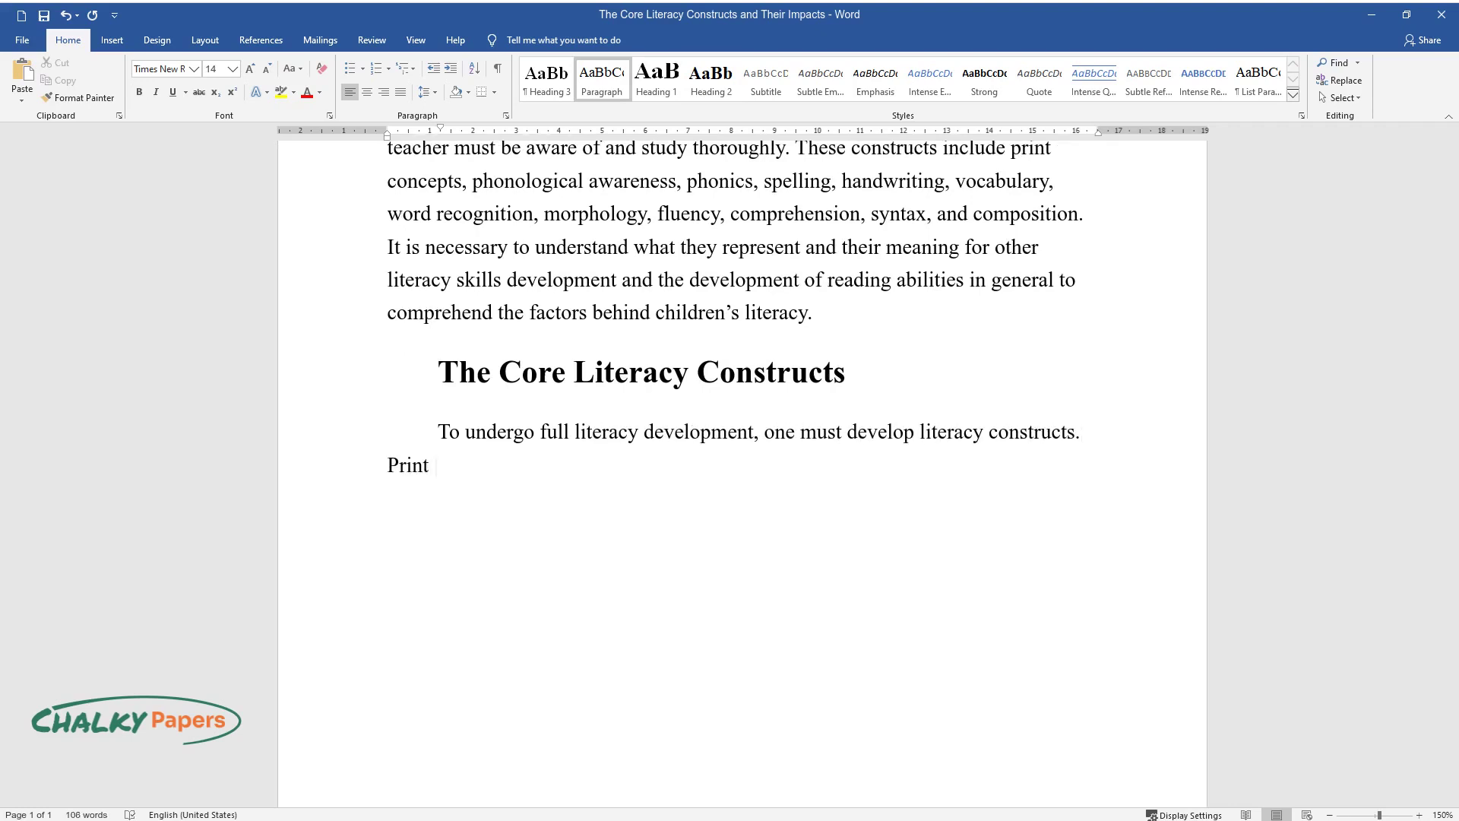
text(concepts refer to distinguishing )
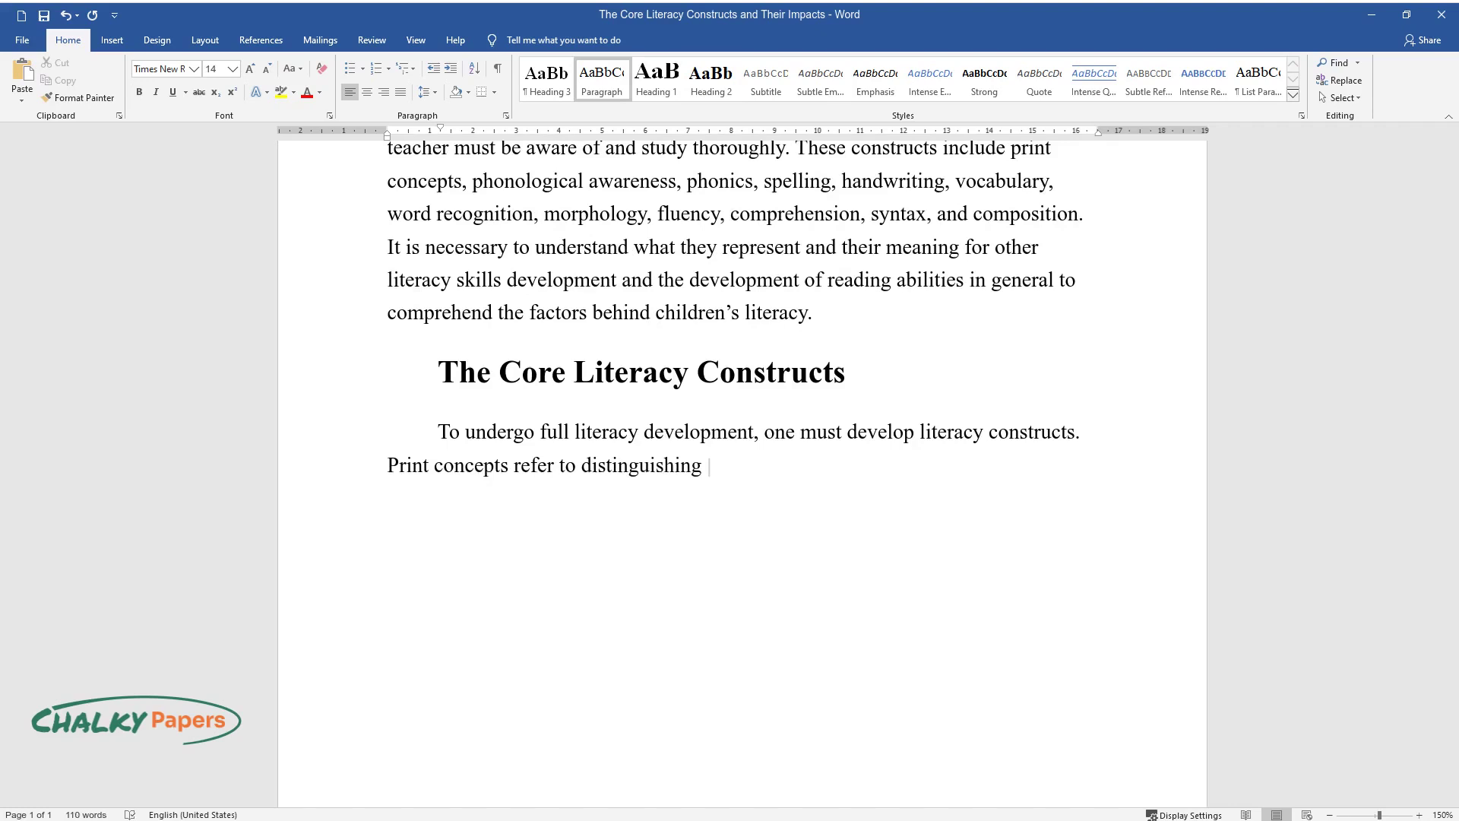
text(between letters and words, direct)
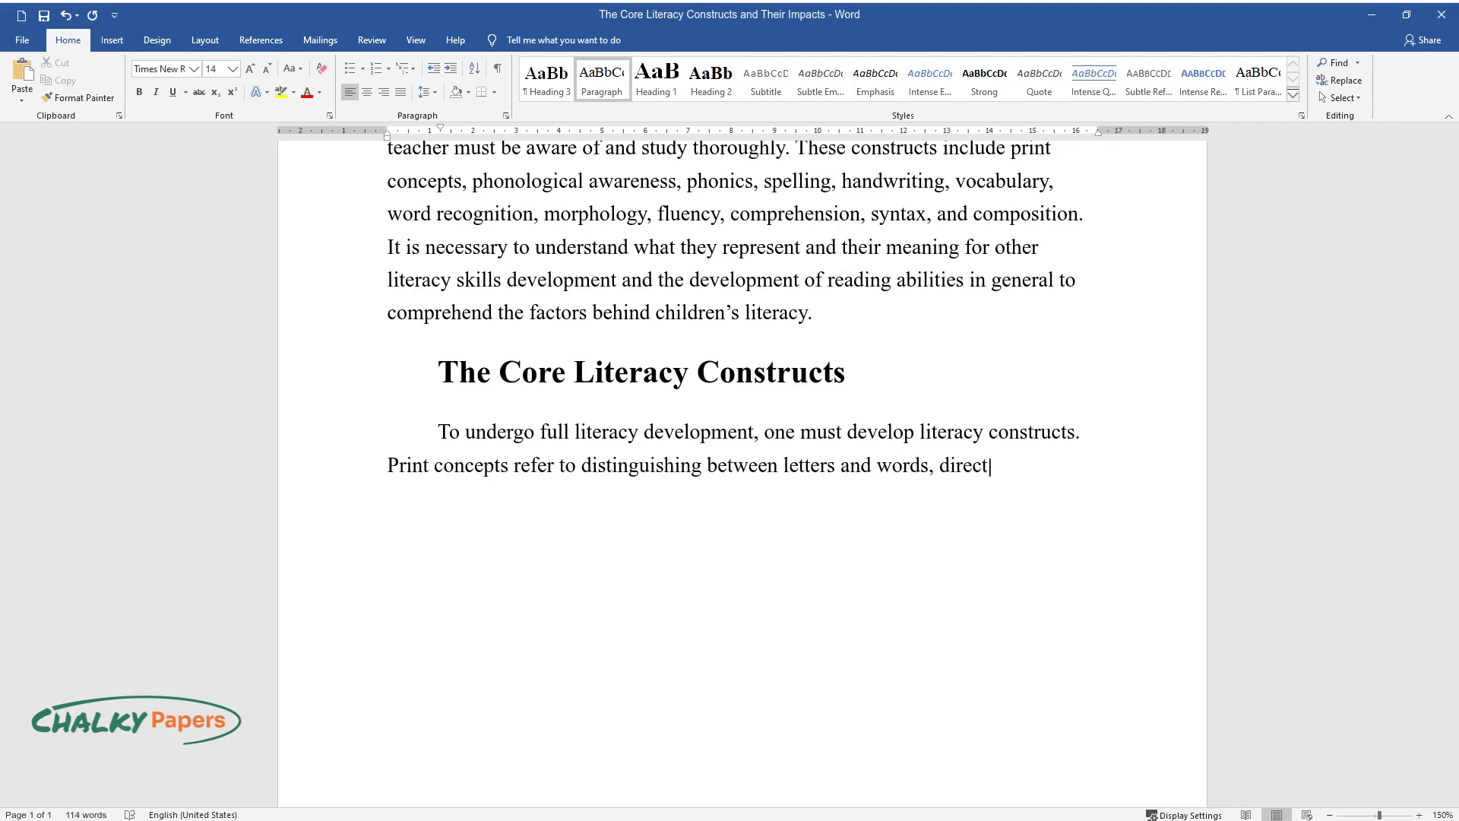
text(ionality, and punctuation. Phonolo)
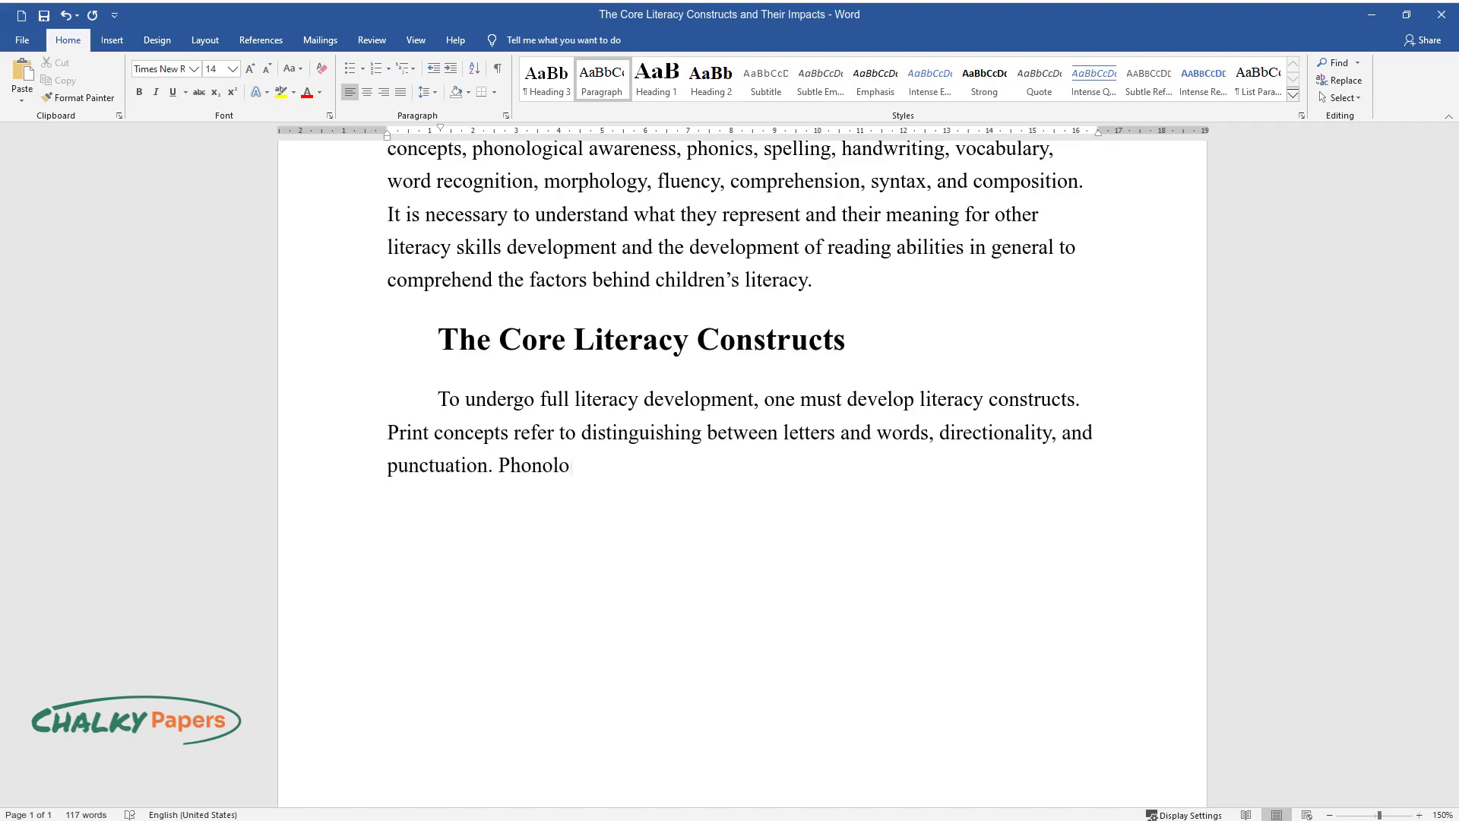
text(gical awareness represents a chil)
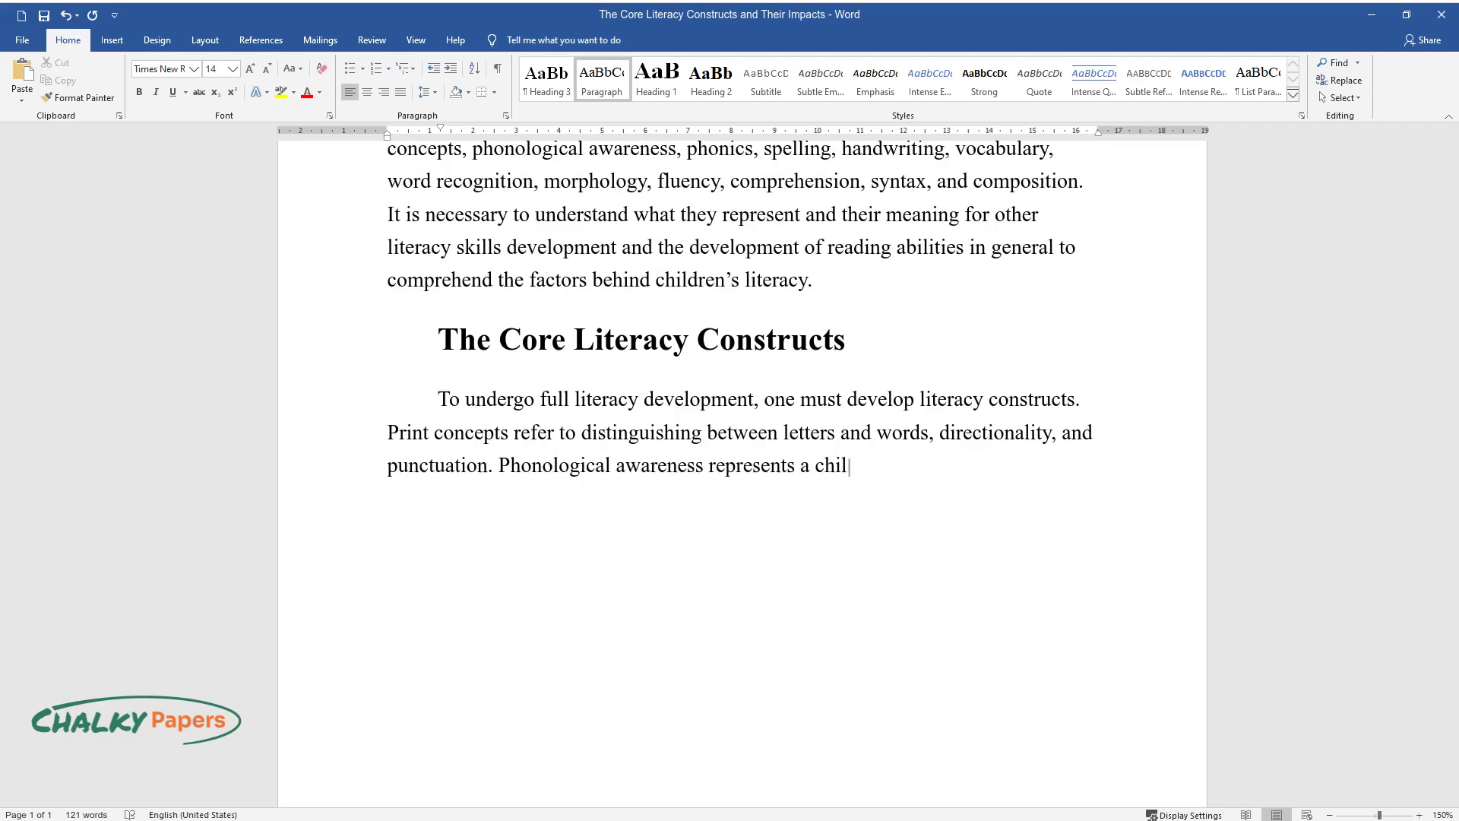
text(d's ability to work with sounds i)
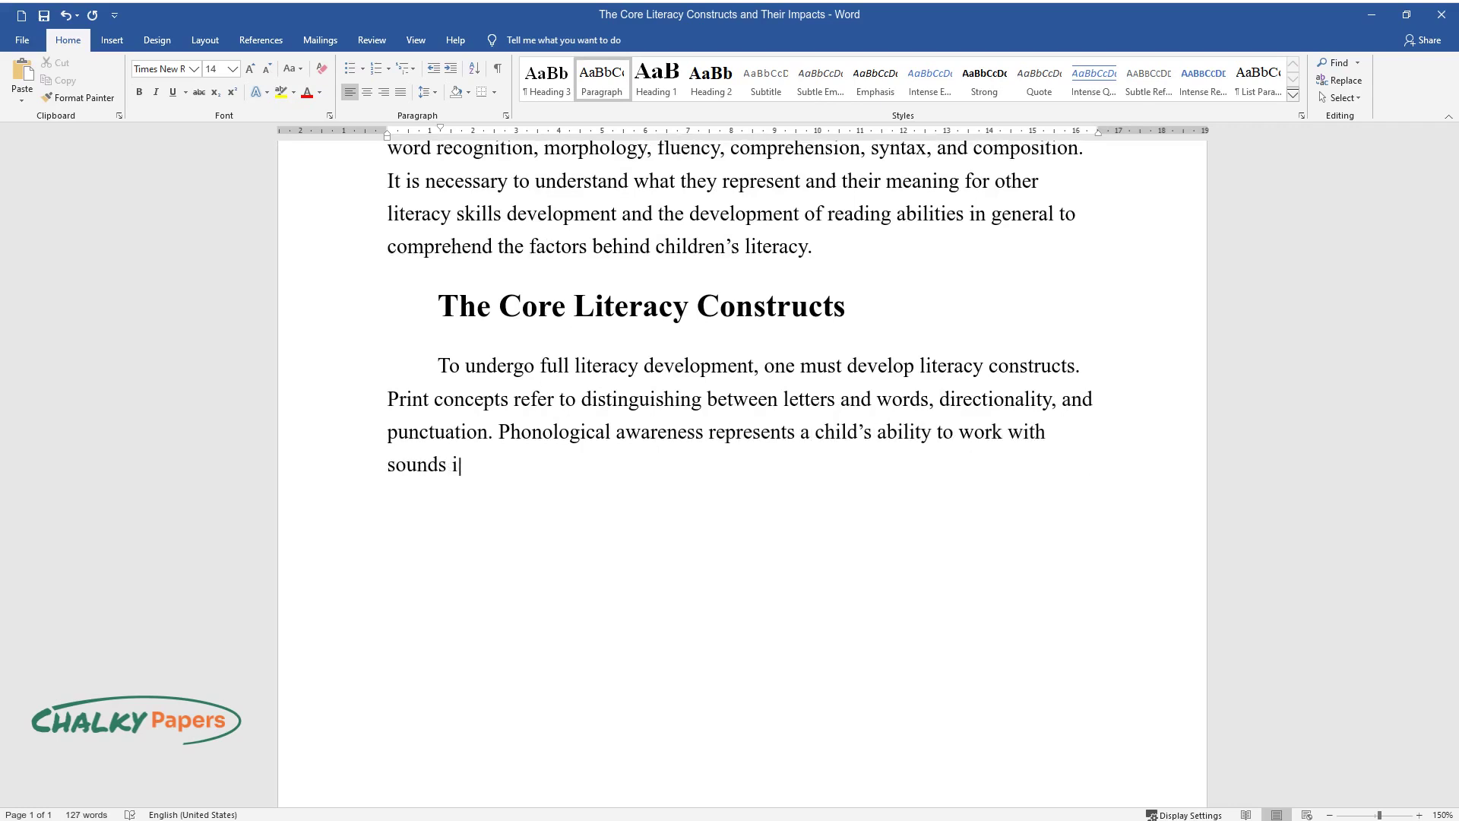
text(n speech. Phonics is an auditory m)
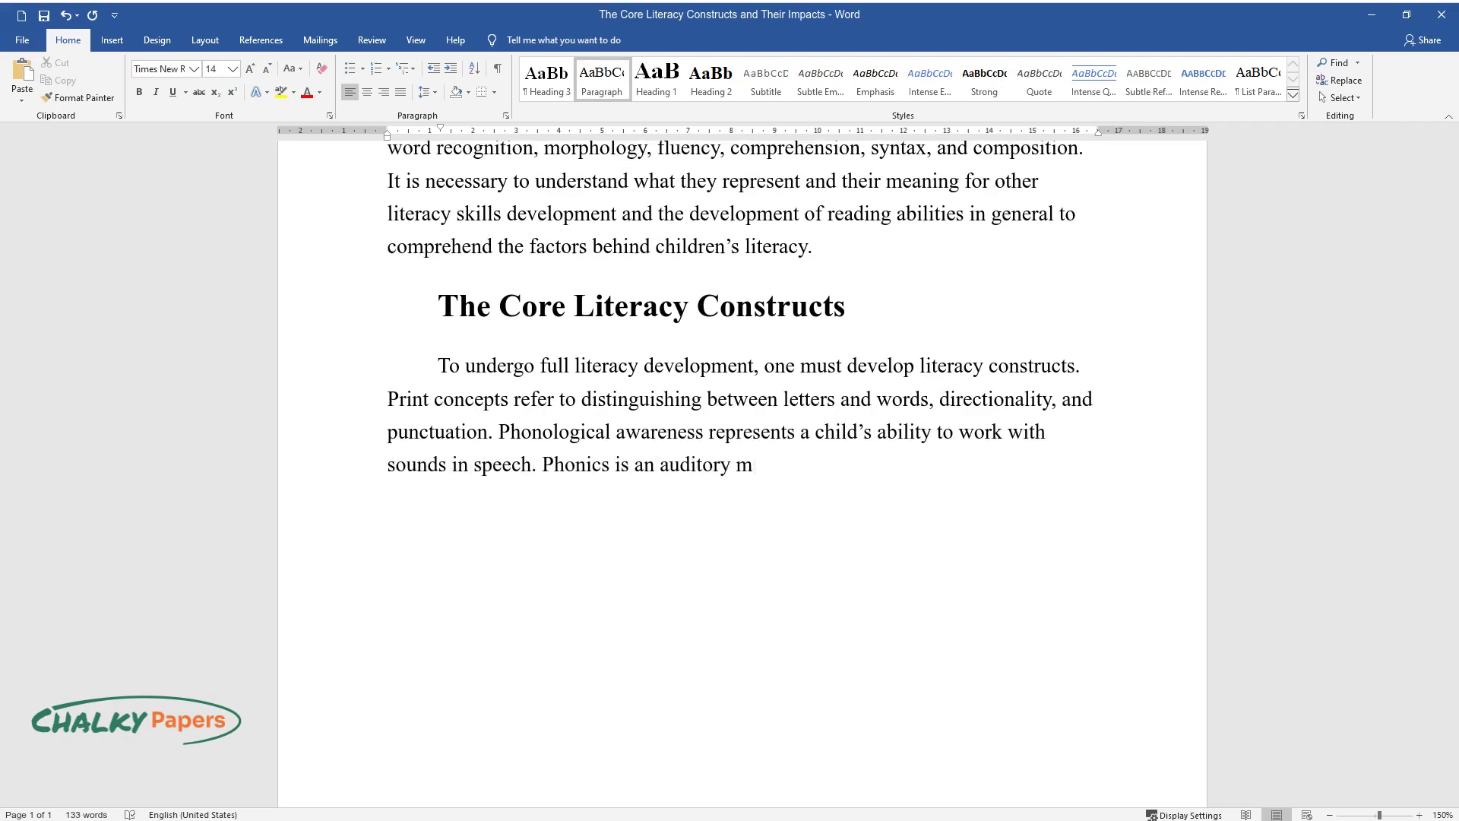
text(ethod of teaching children readin)
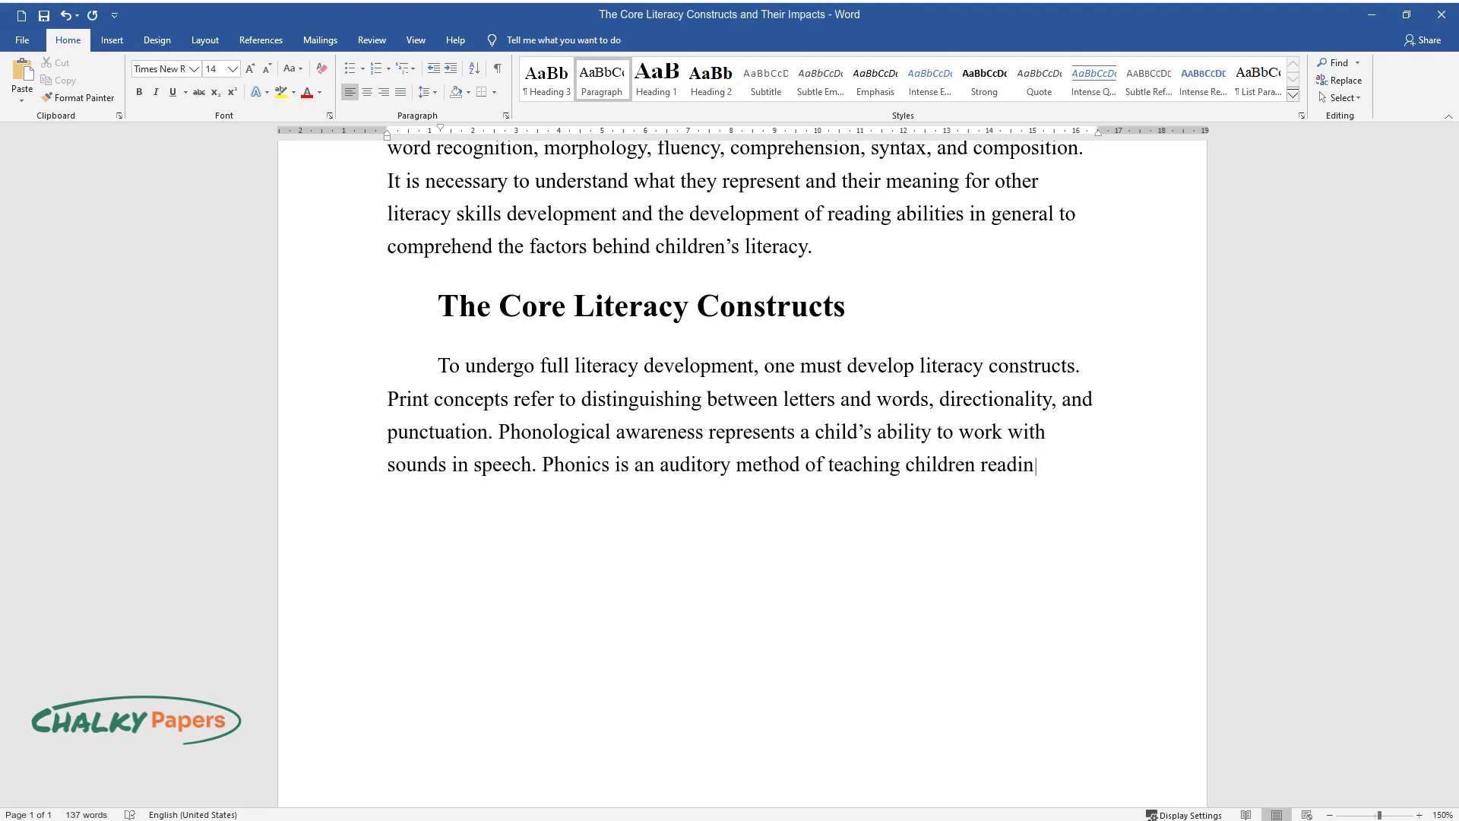
text(g and writing, and it requires te)
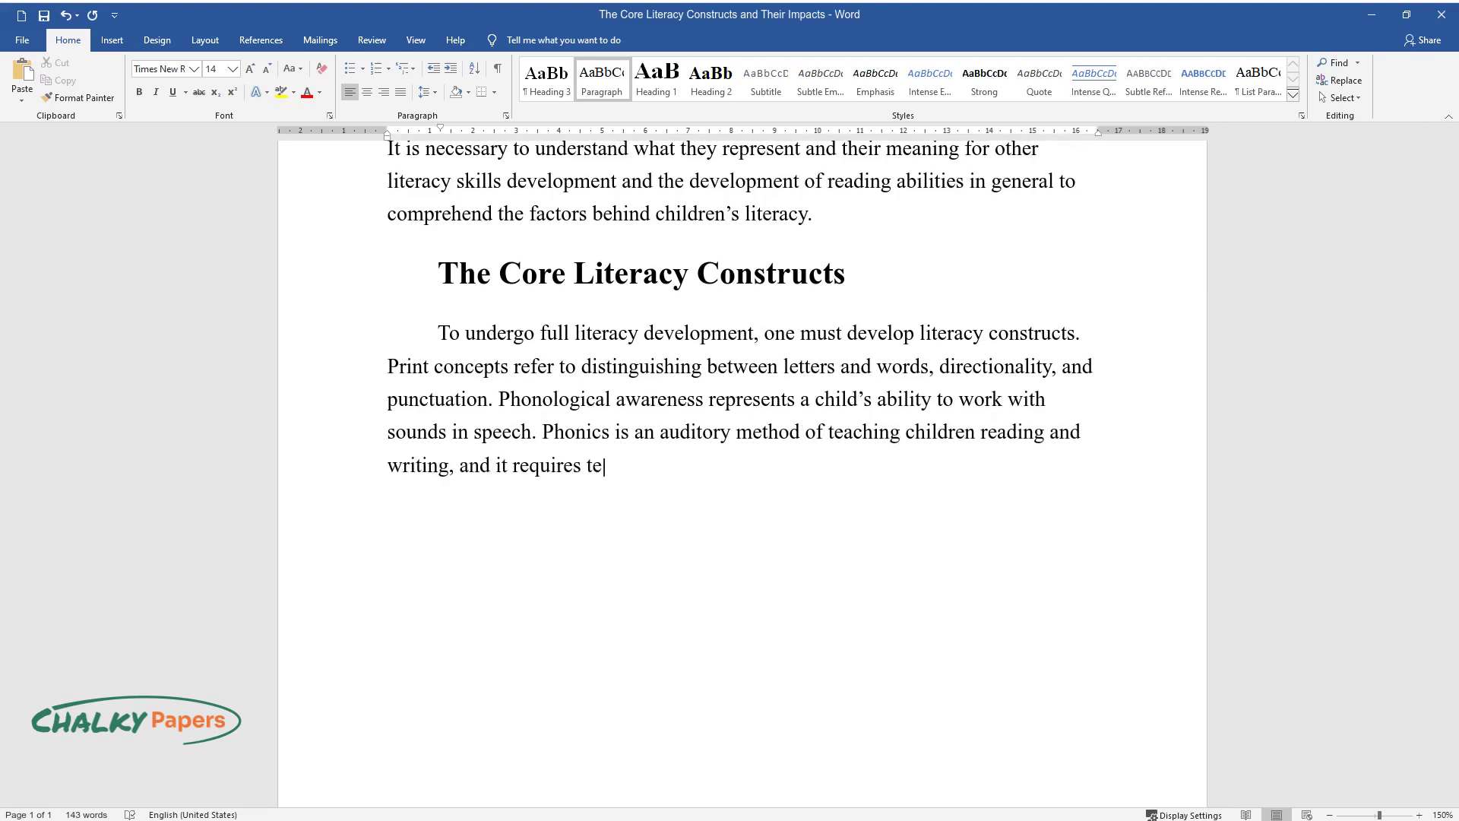
text(aching to identify different sound)
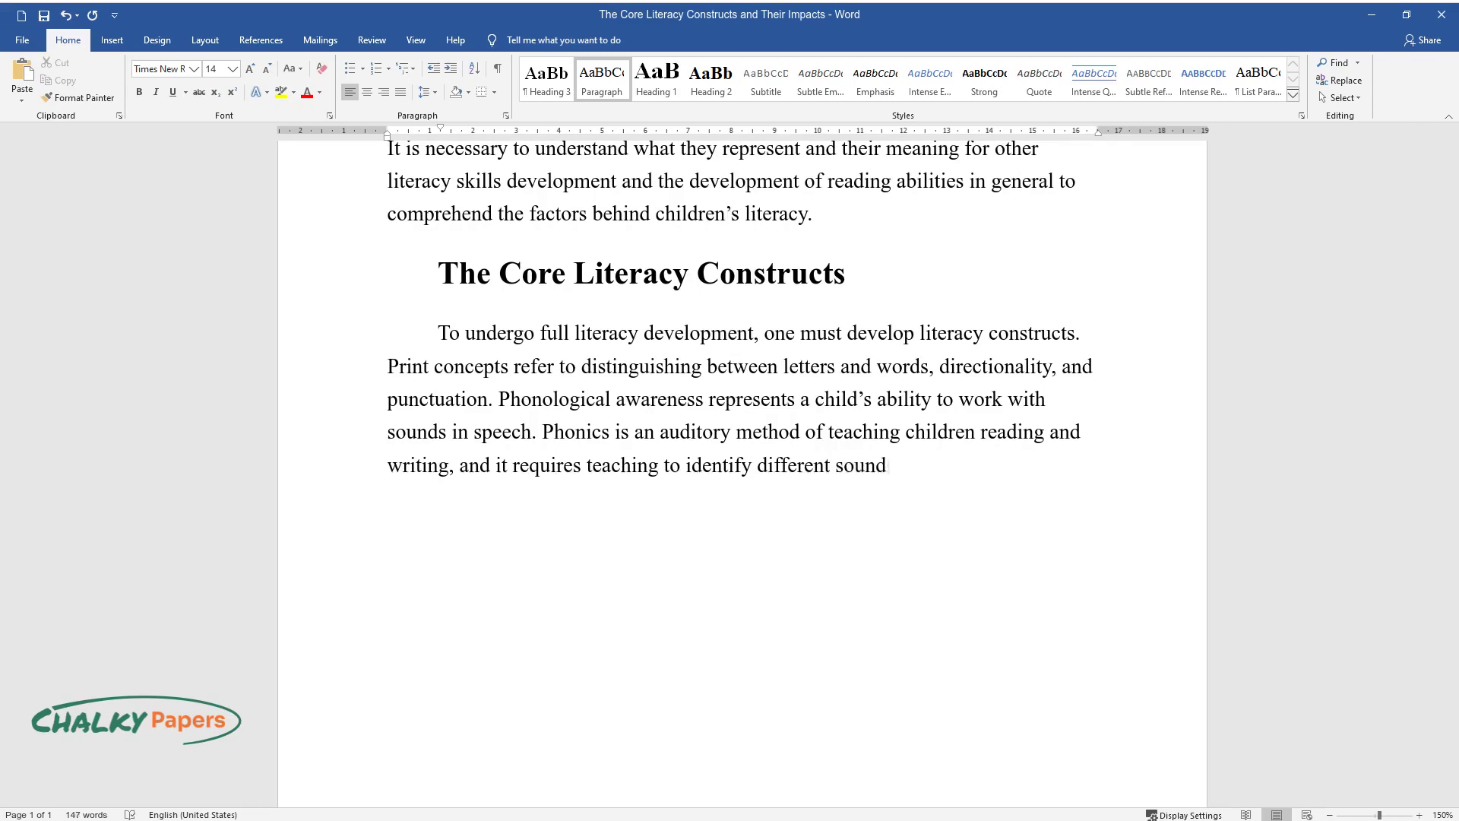
text(s of a language with correlating )
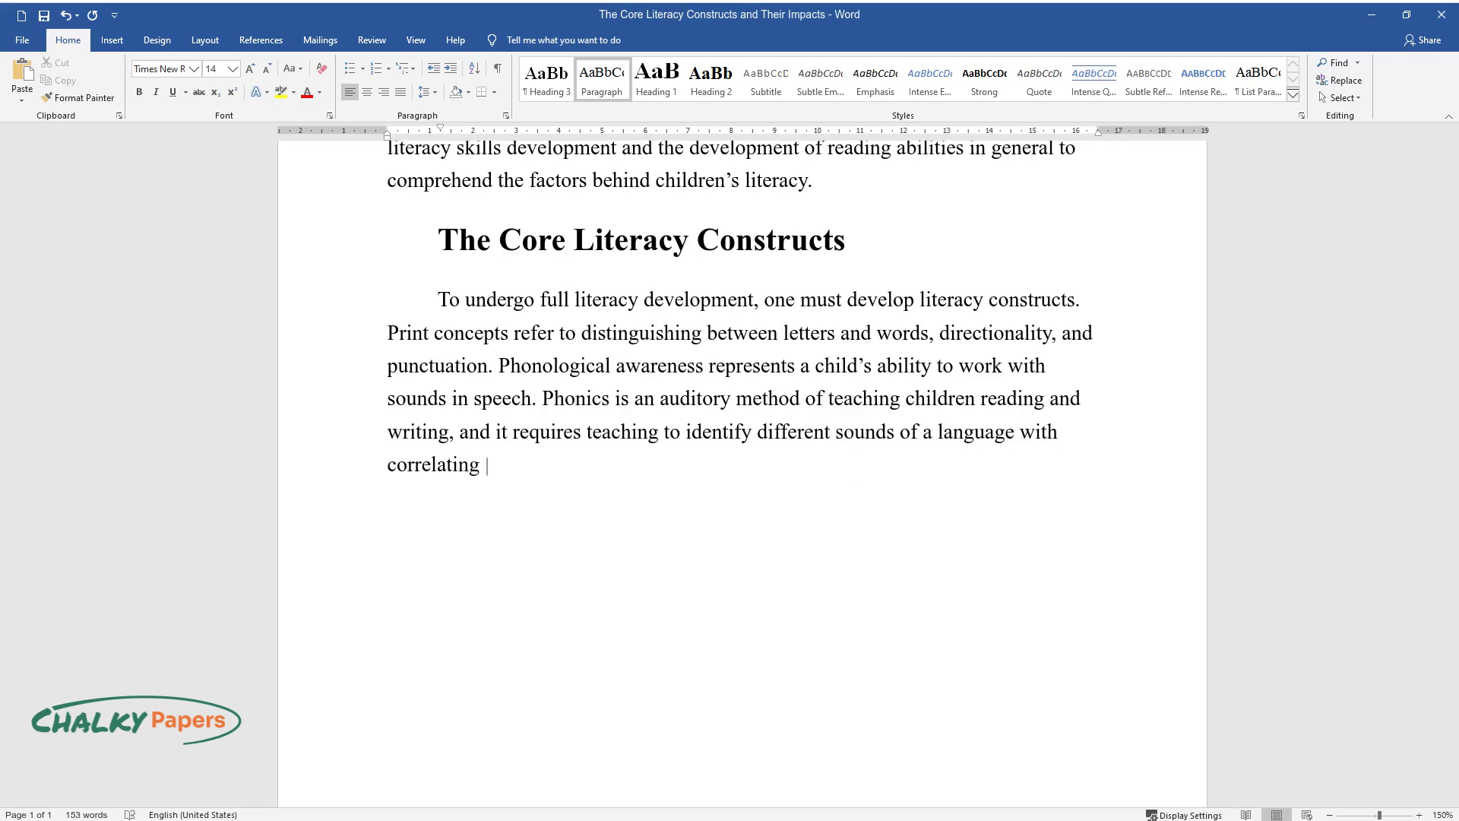
text(letters of the alphabet. Learning)
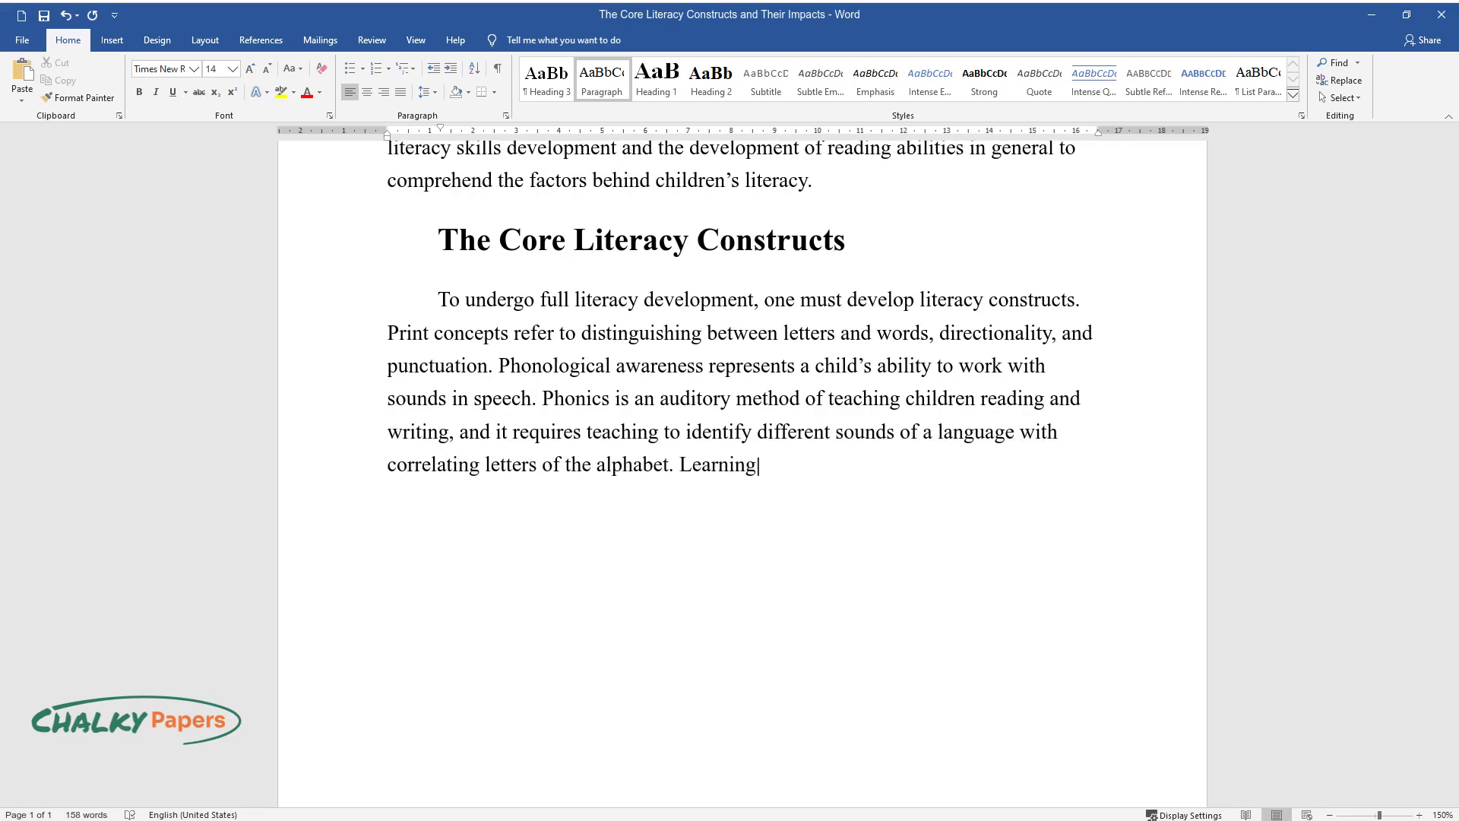
text( how to spell is to learn how word)
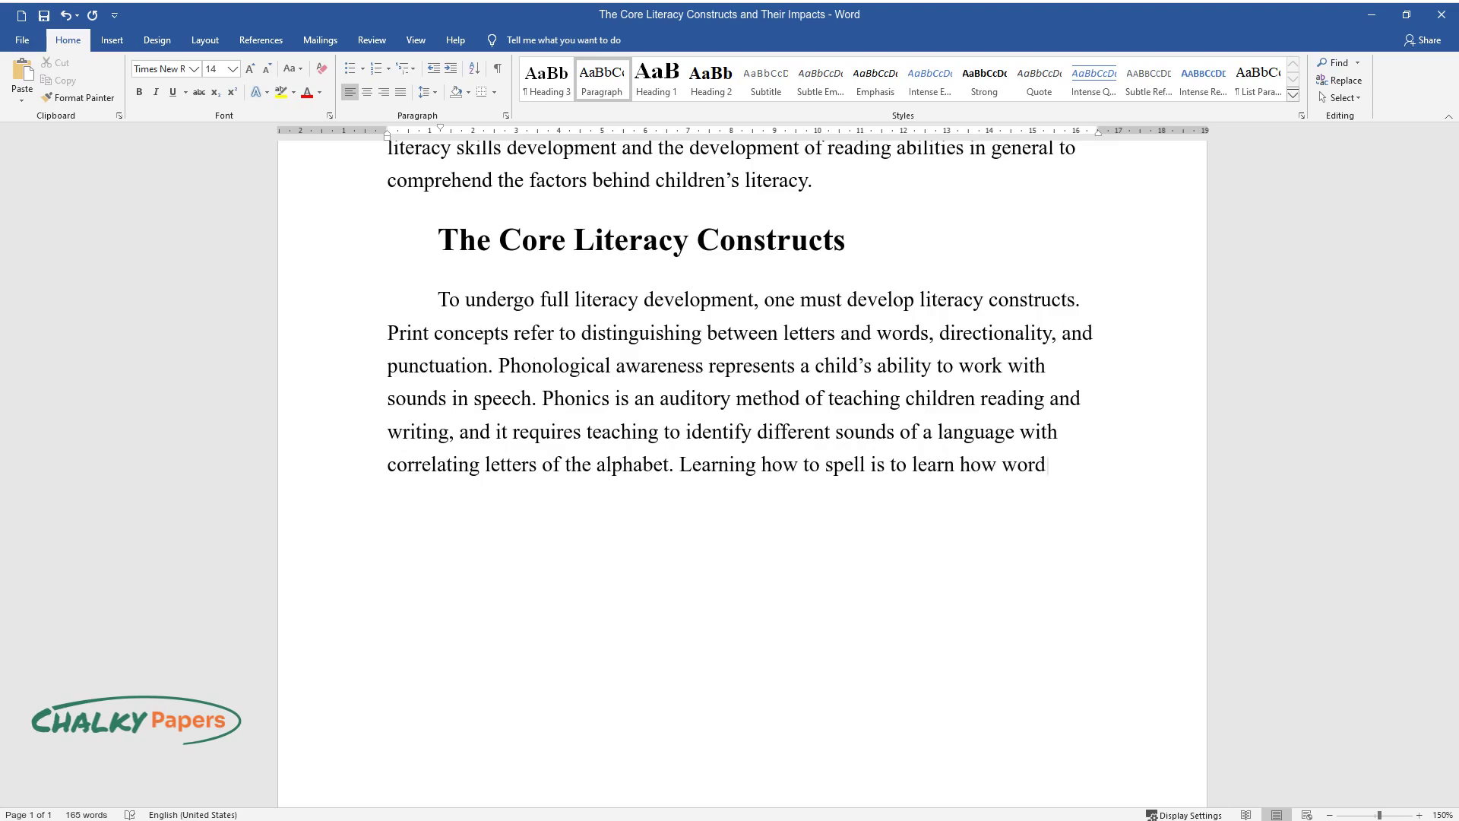
text(s are written properly. Handwriti)
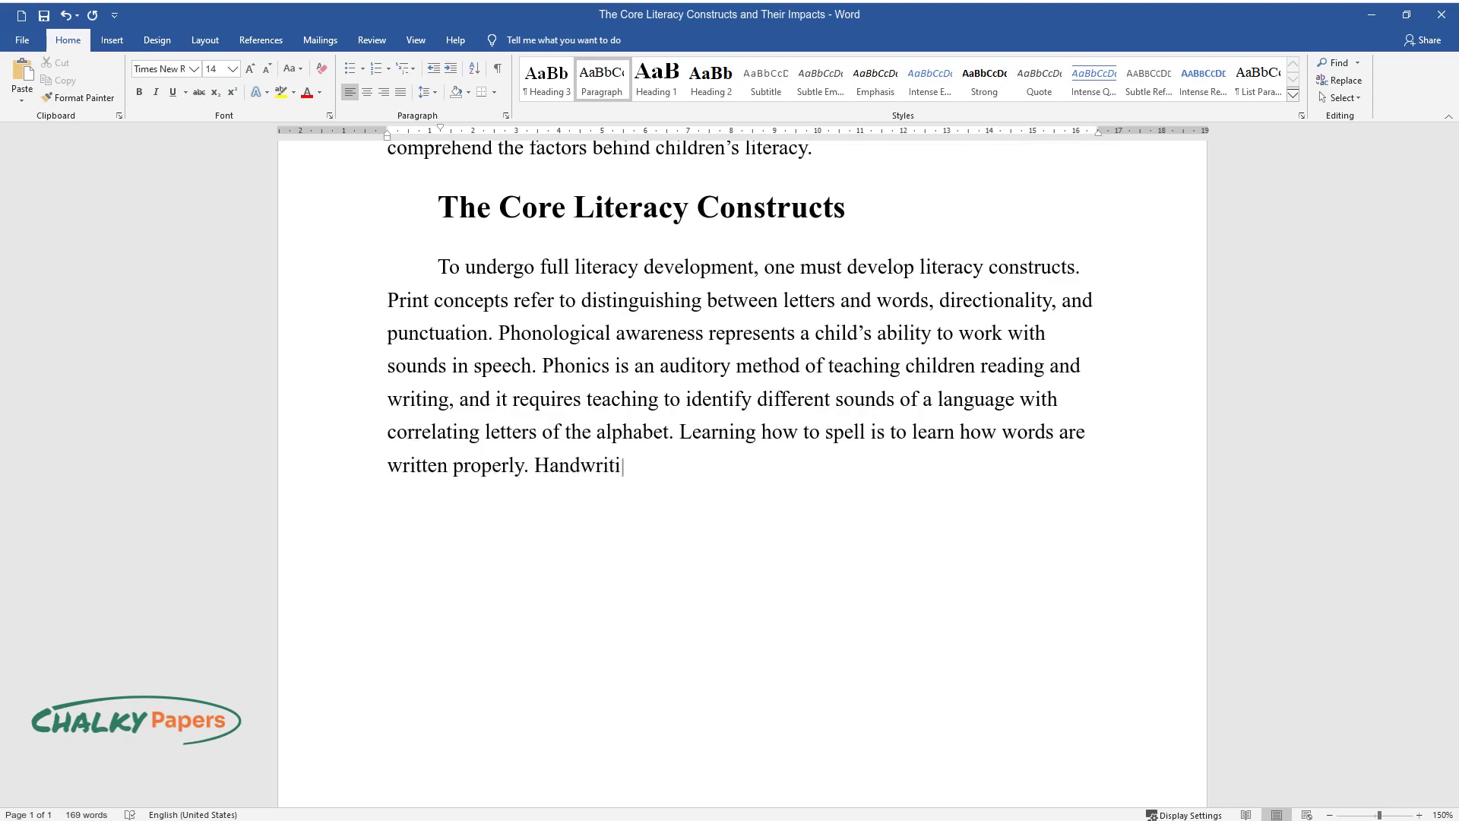
text(ng refers to forming letters by h)
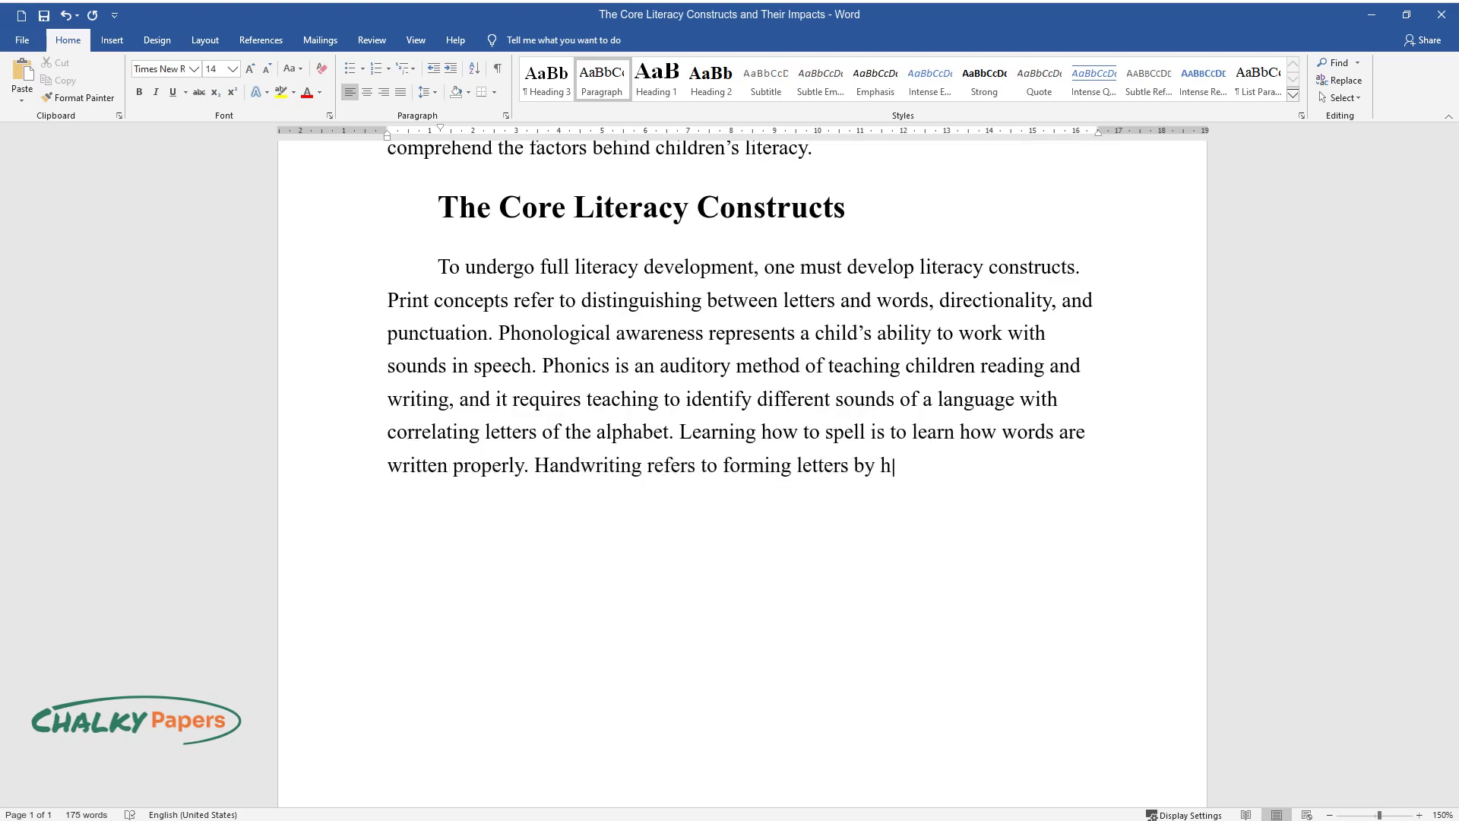
text(and, and this process begins befor)
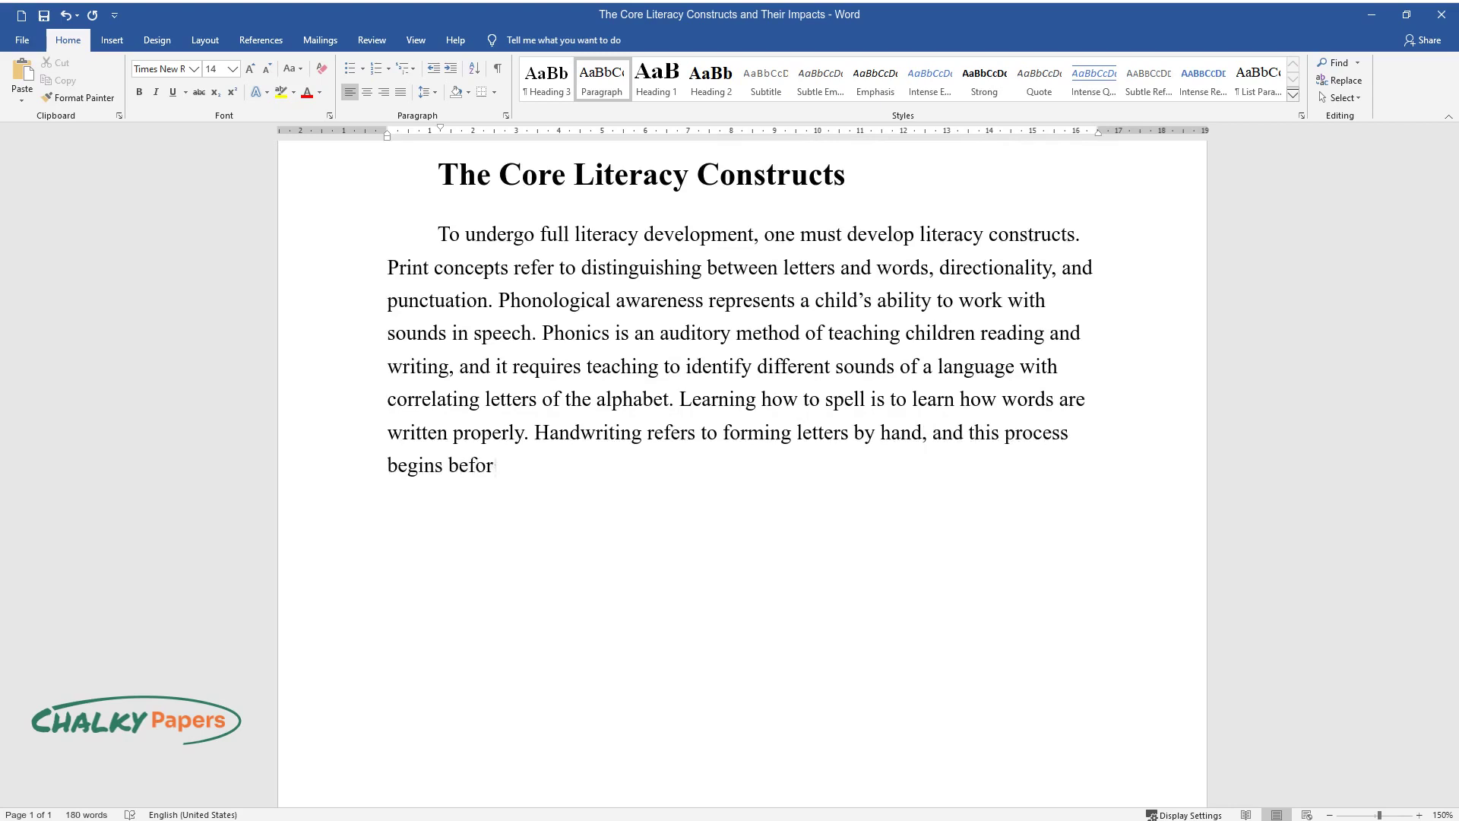
text(e school with scribbling.)
key(Return)
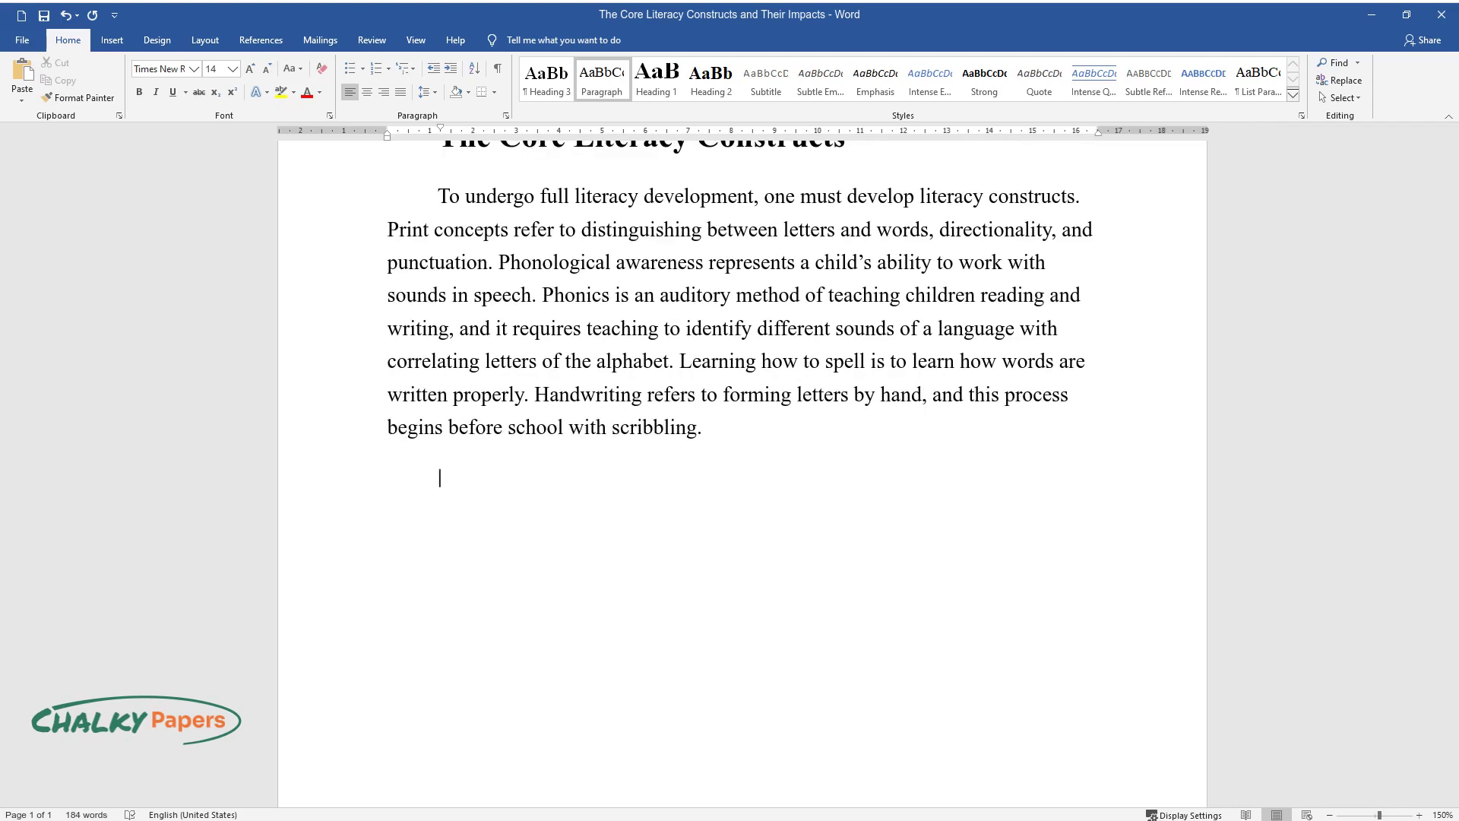
Finish the constructs paragraph on vocabulary, syntax and composition, then add the 'The Impacts of Literacy Constructs' heading.
text(Vocabulary is built through the practice of speech a)
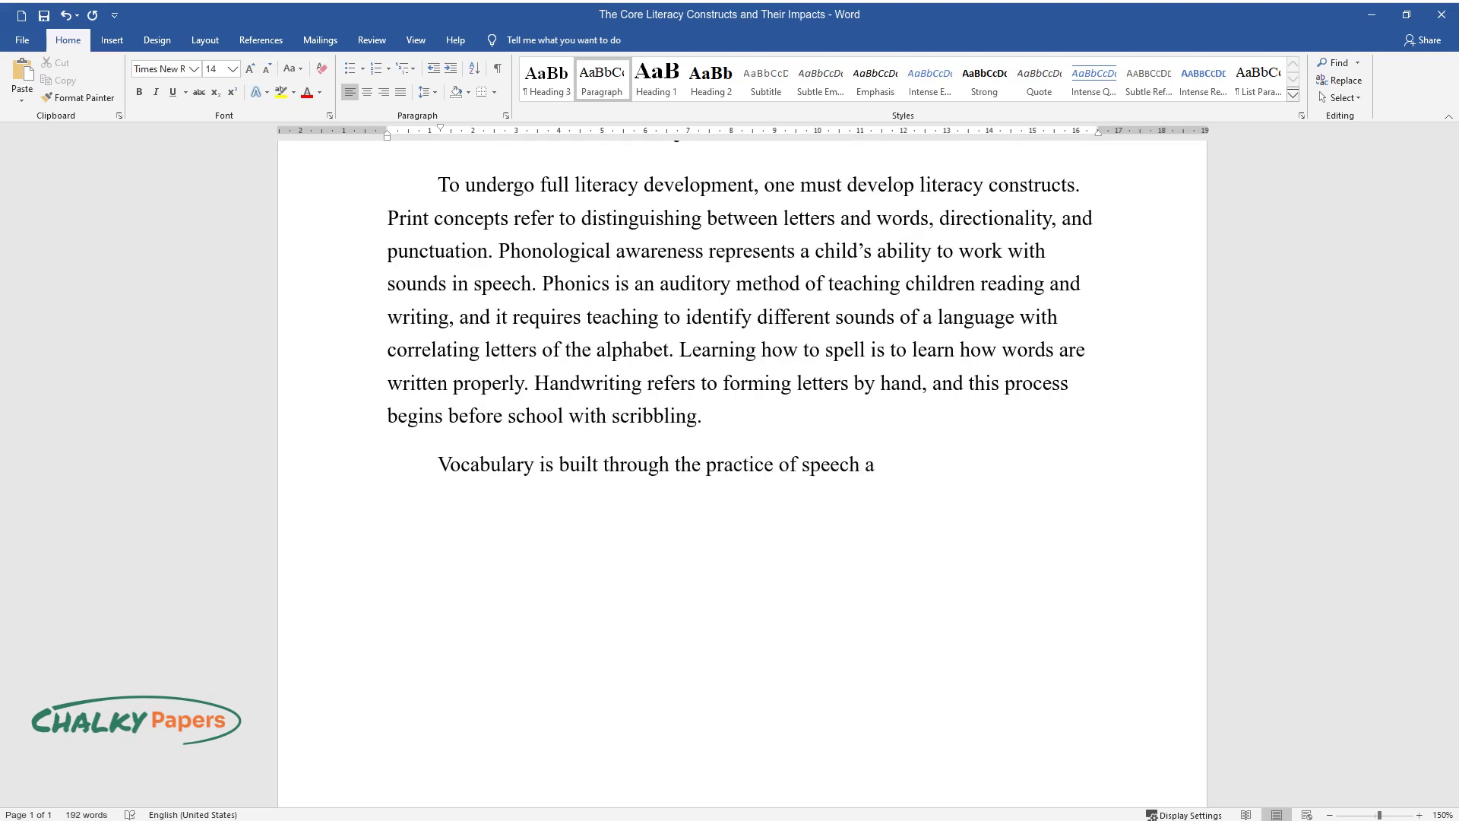
text(nd writing by often unconscious l)
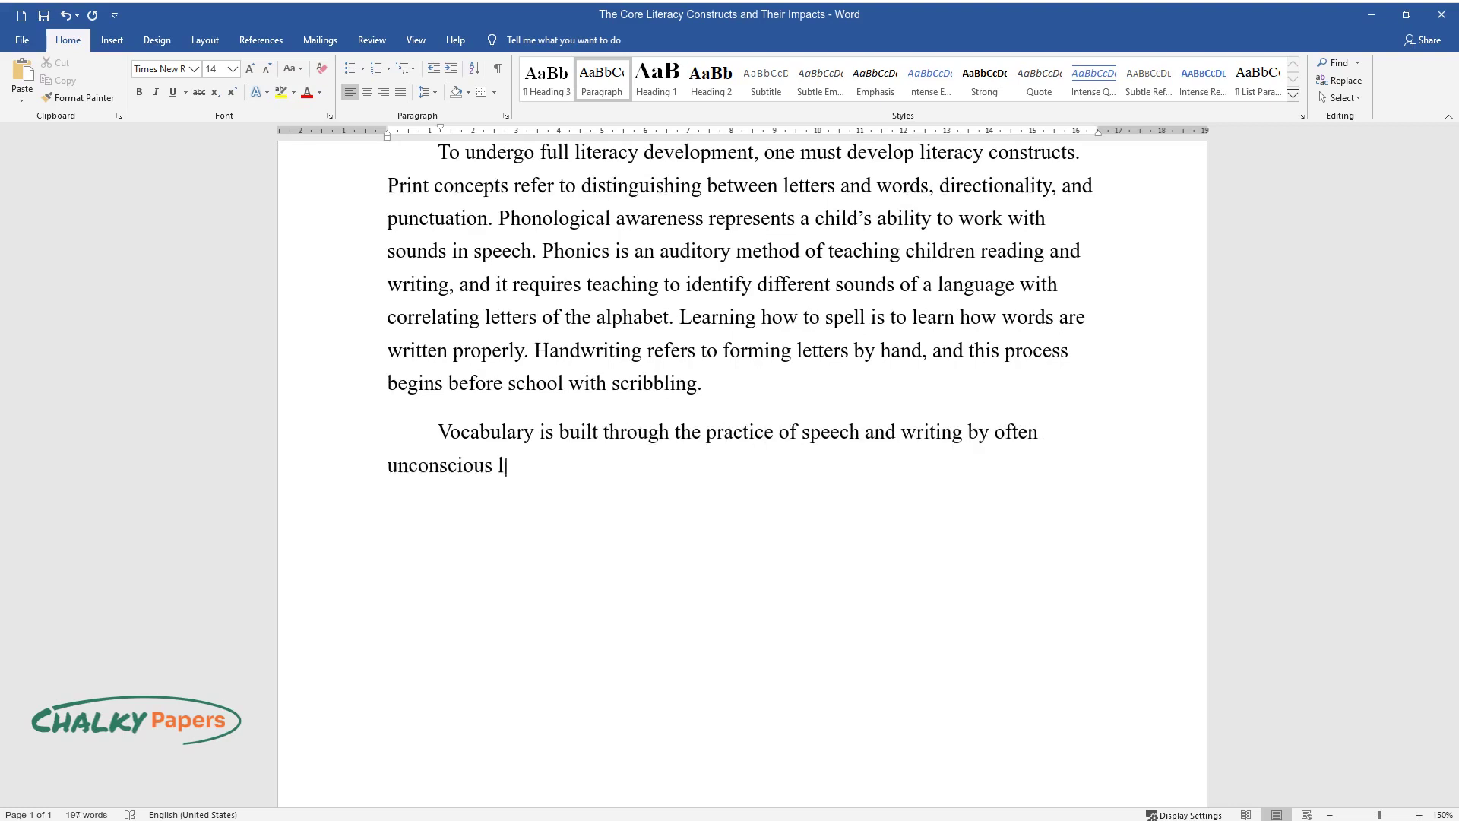
text(inking between words and concepts.)
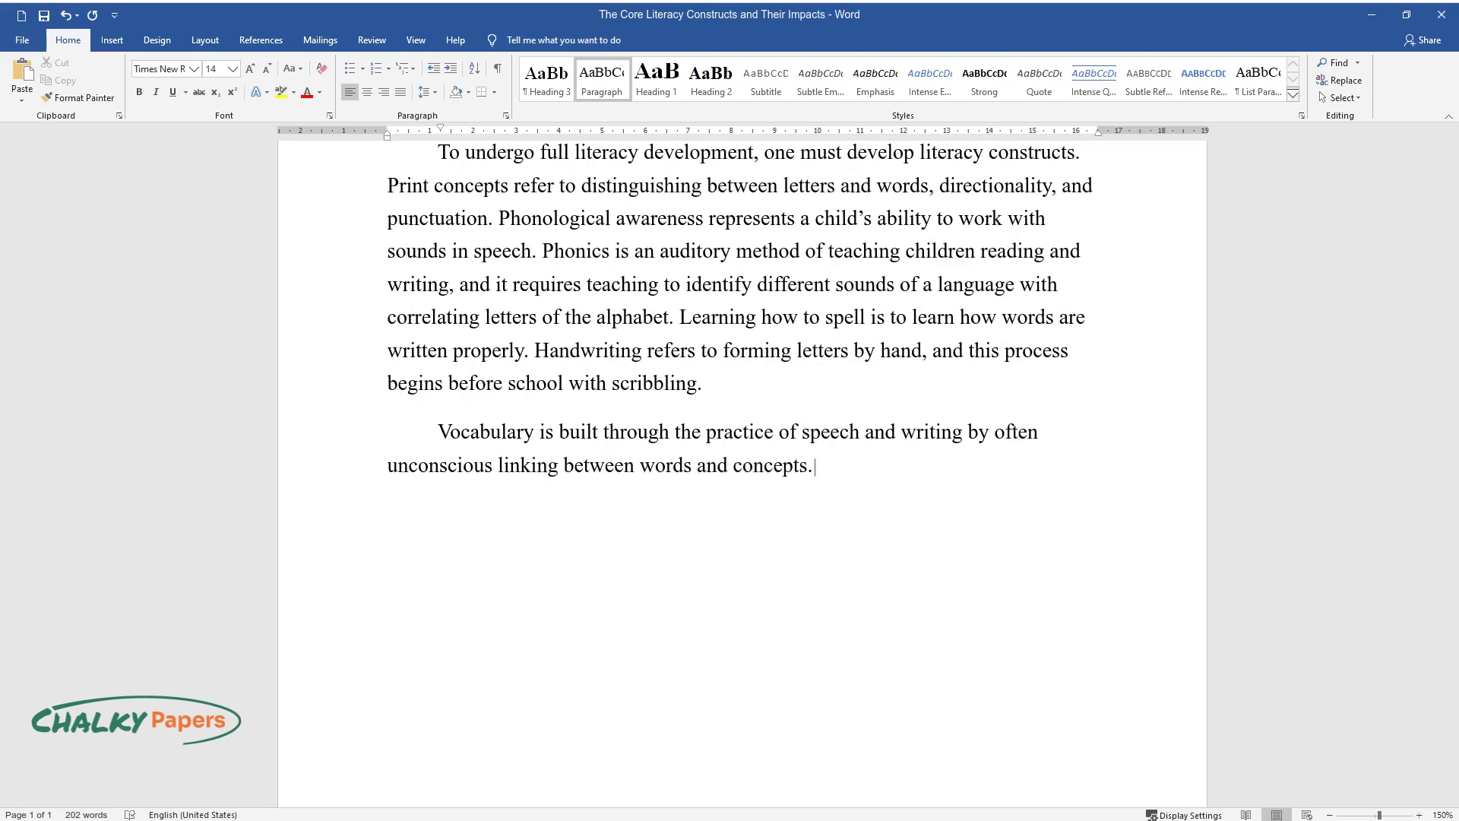
text( Word recognition represents one's)
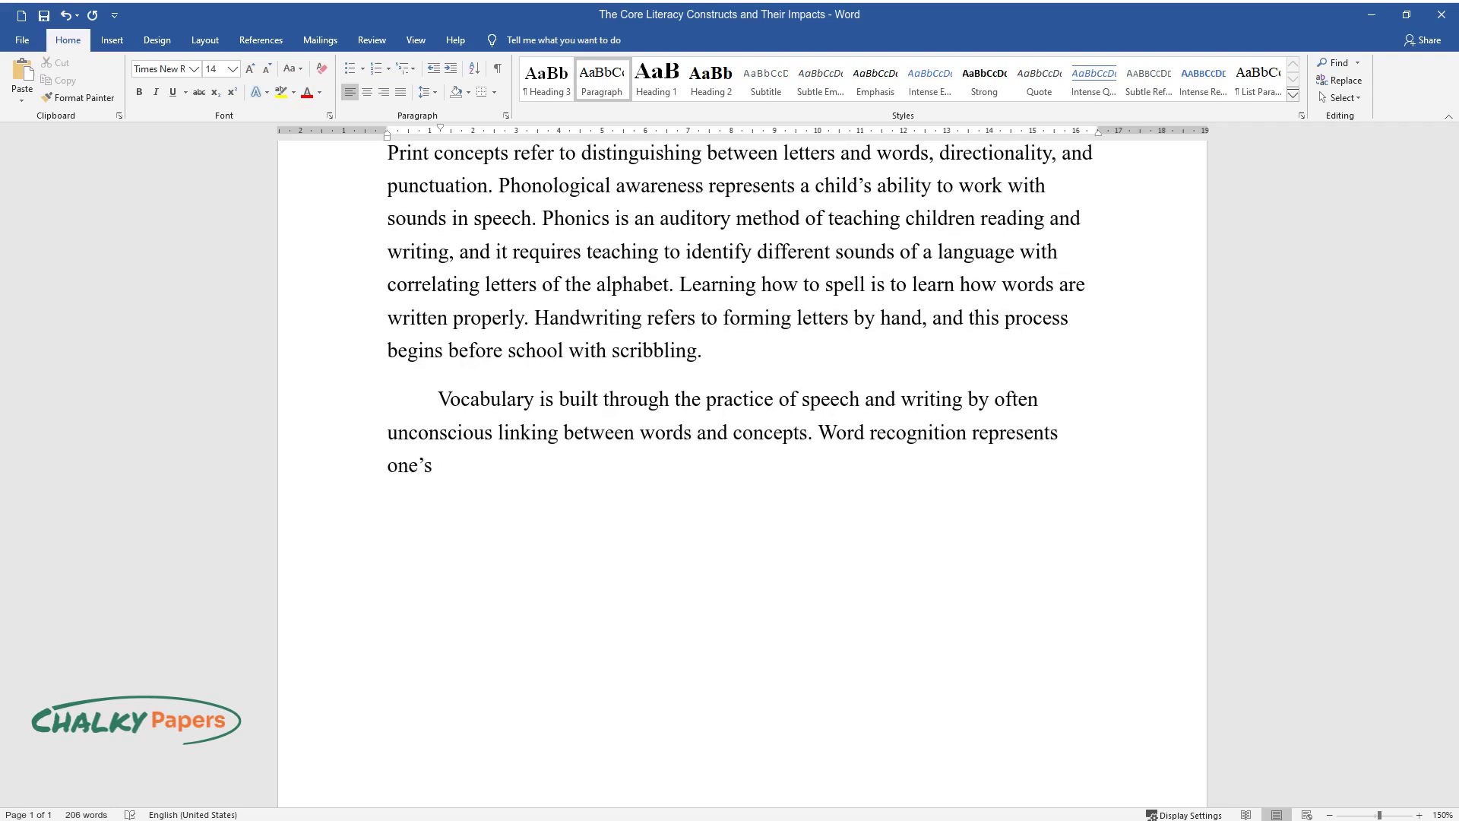
text( ability to read words automatical)
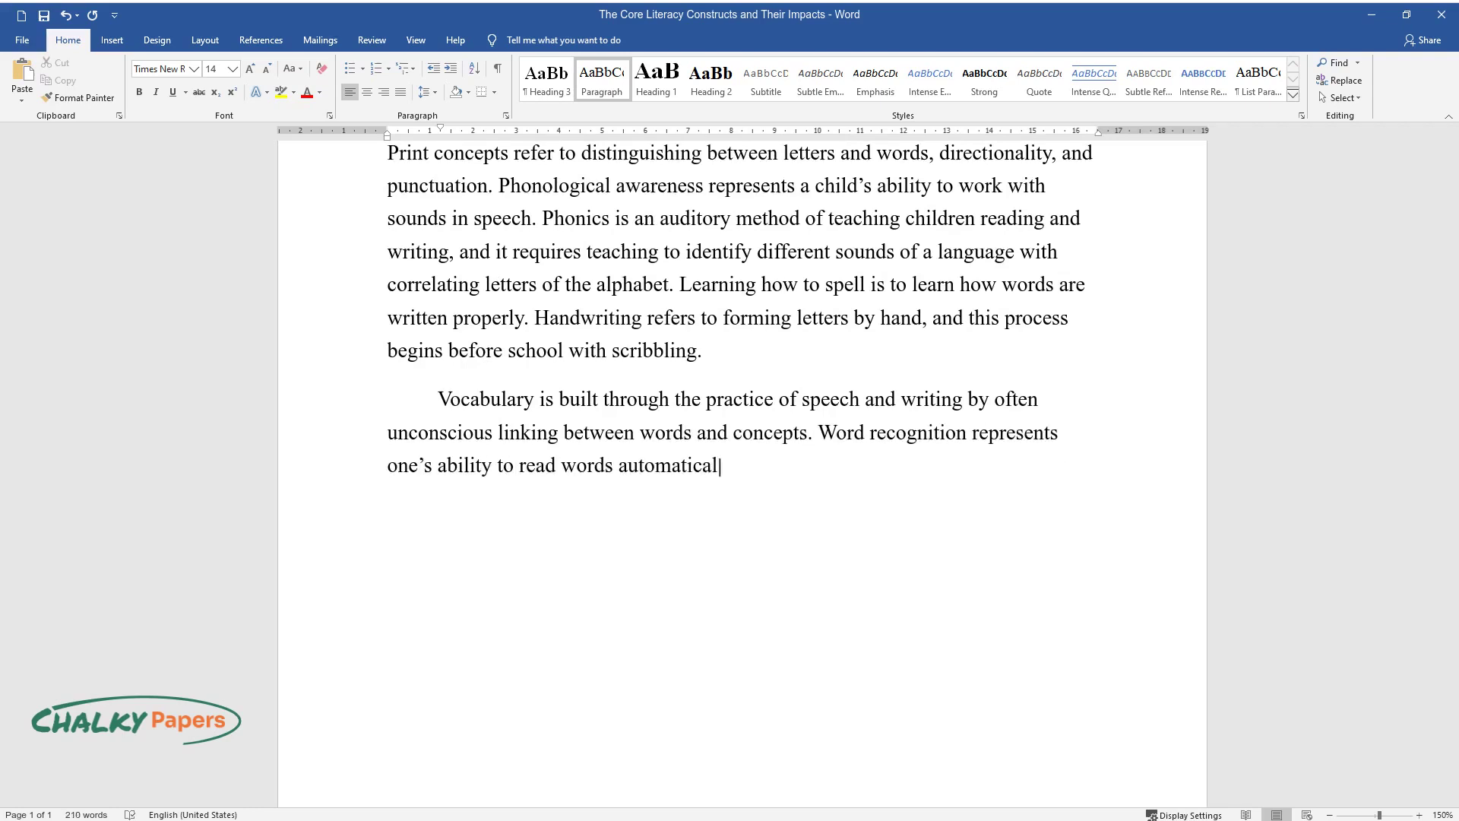
text(ly and correctly. Morphology studi)
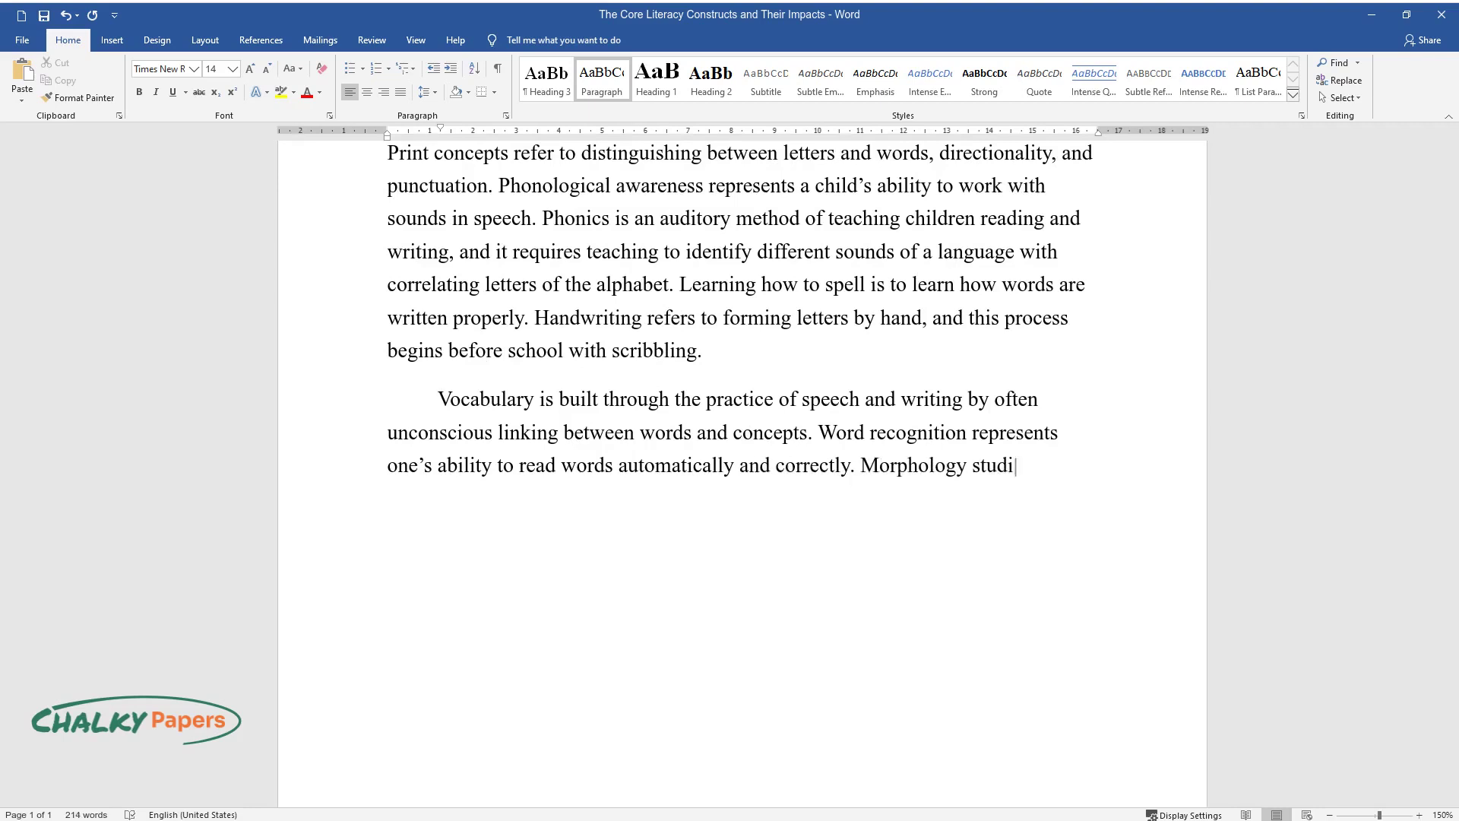
text(es meaningful elements of language)
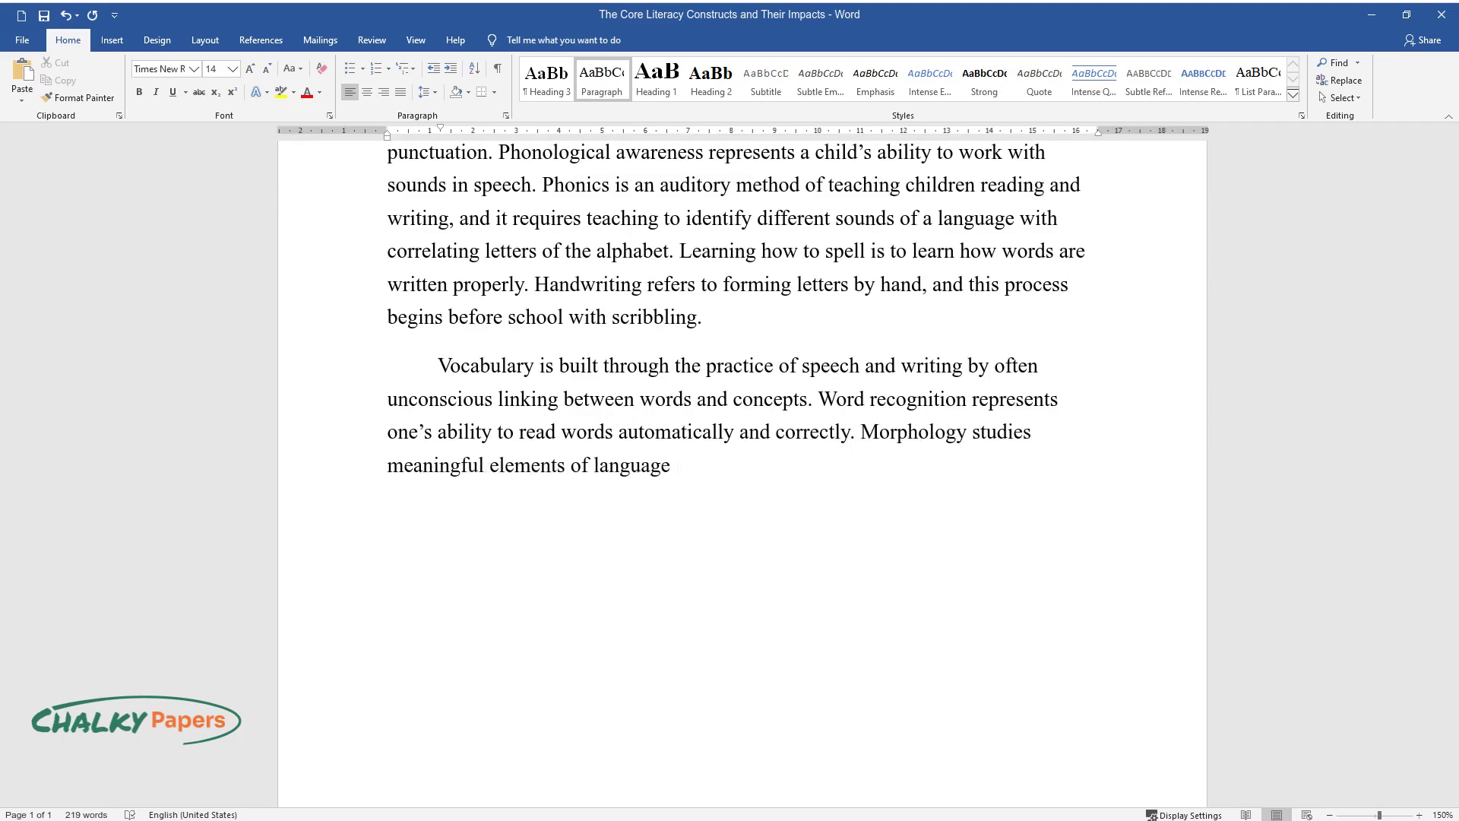
text( and how they are combined to form)
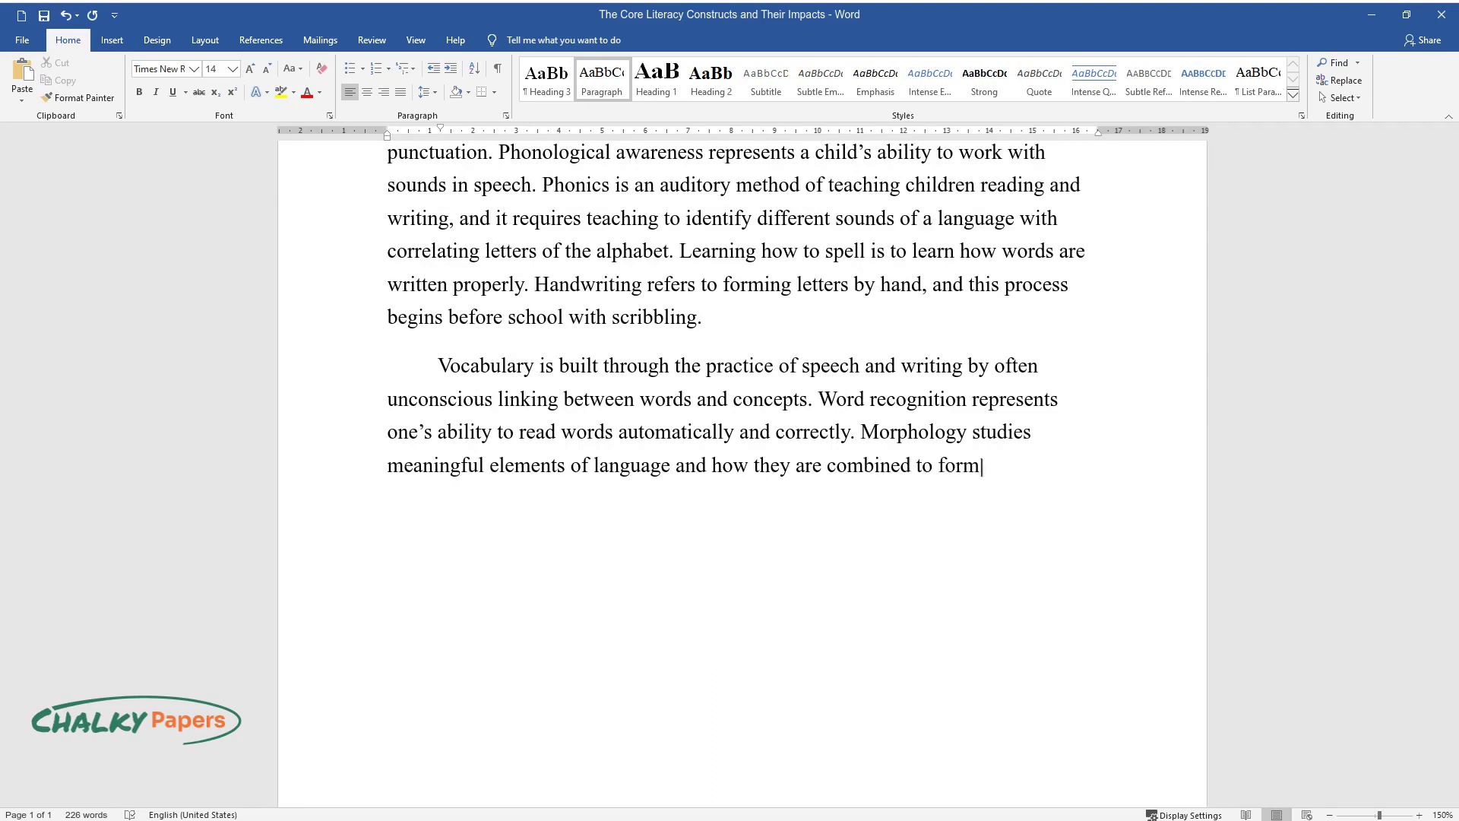
text( words. Fluency refers to one’s ab)
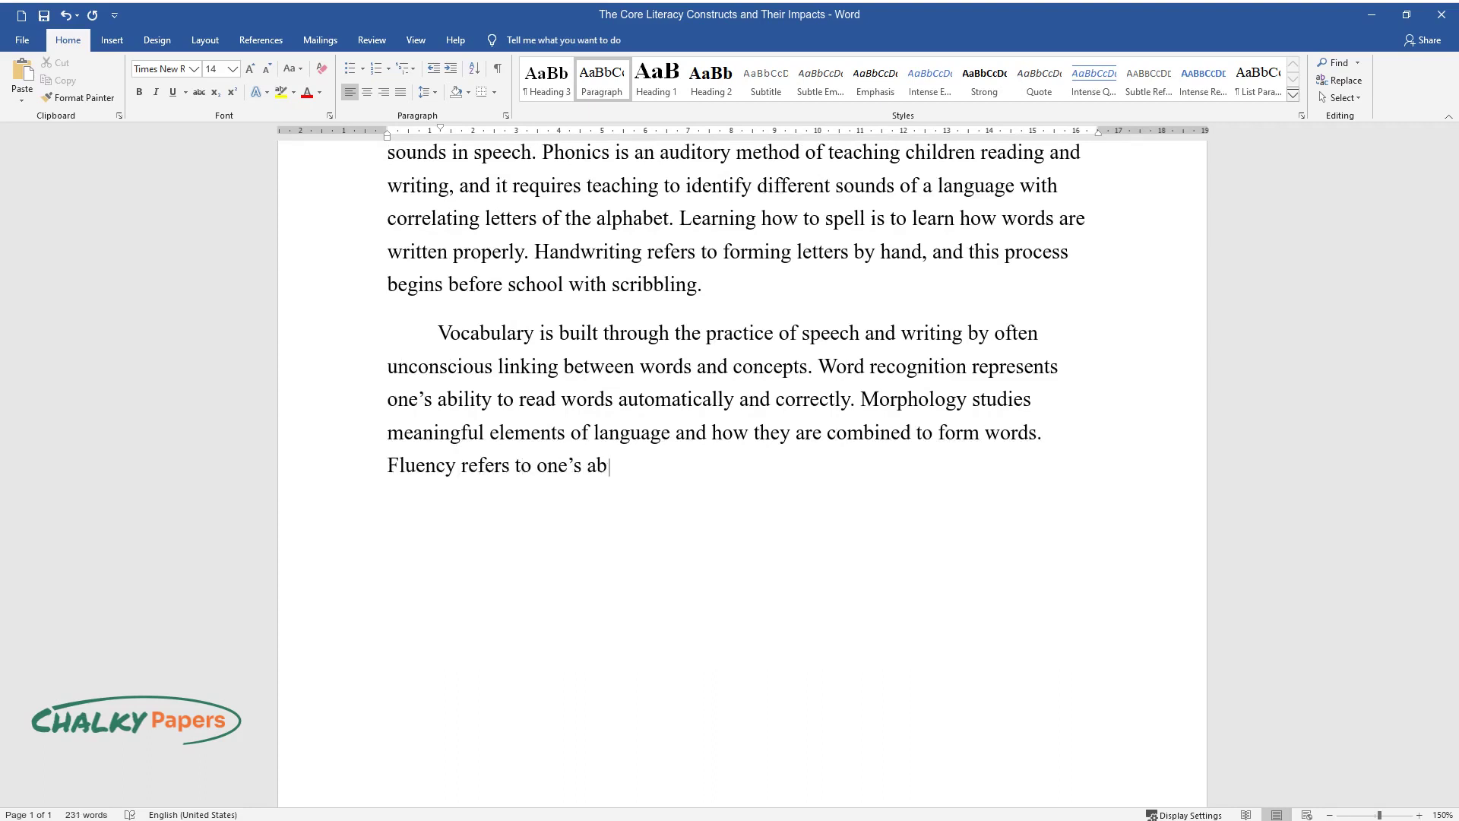
text(ility to read quickly, accurately,)
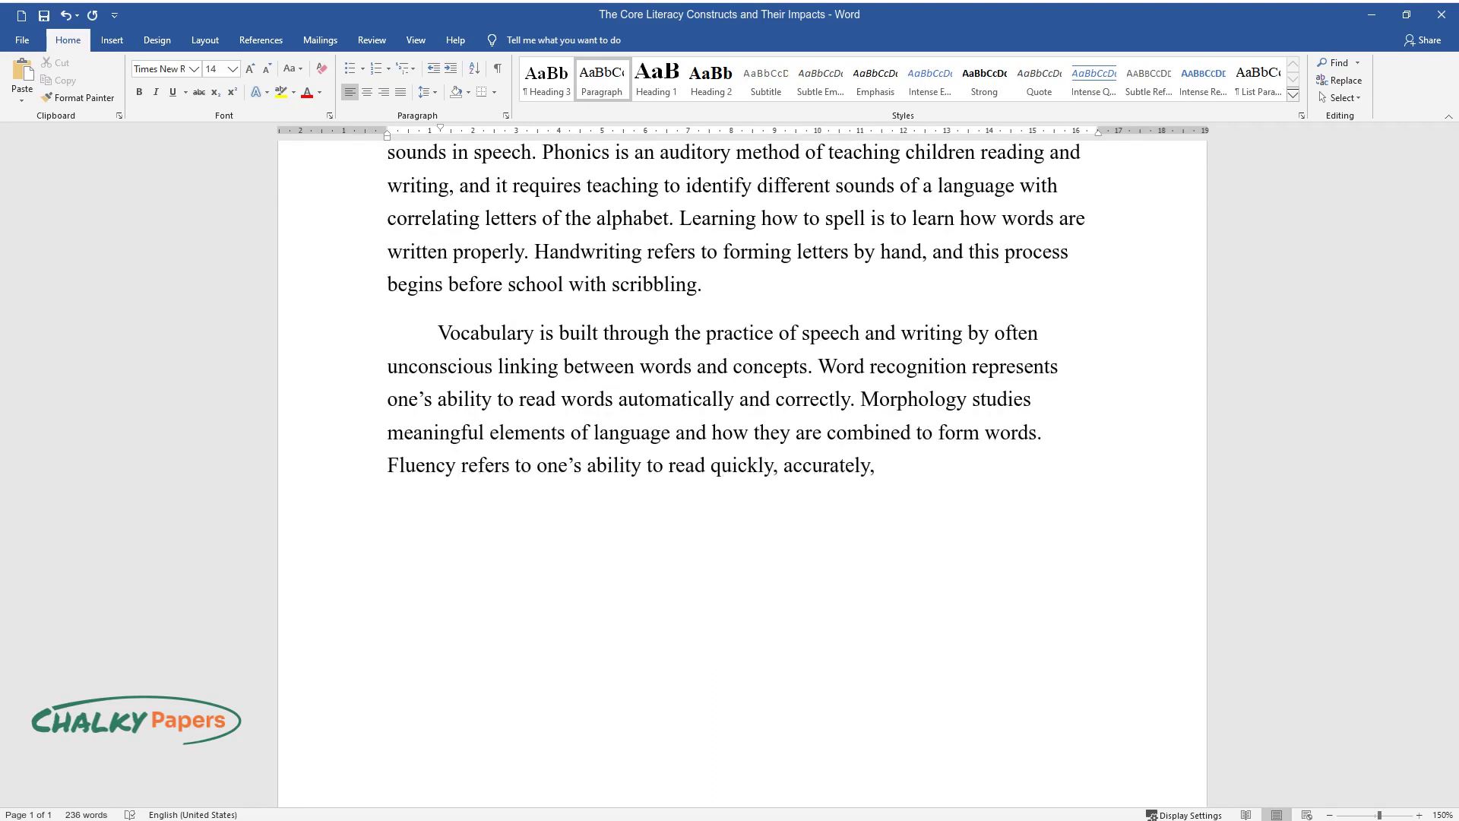
text( and with the right intonation. Co)
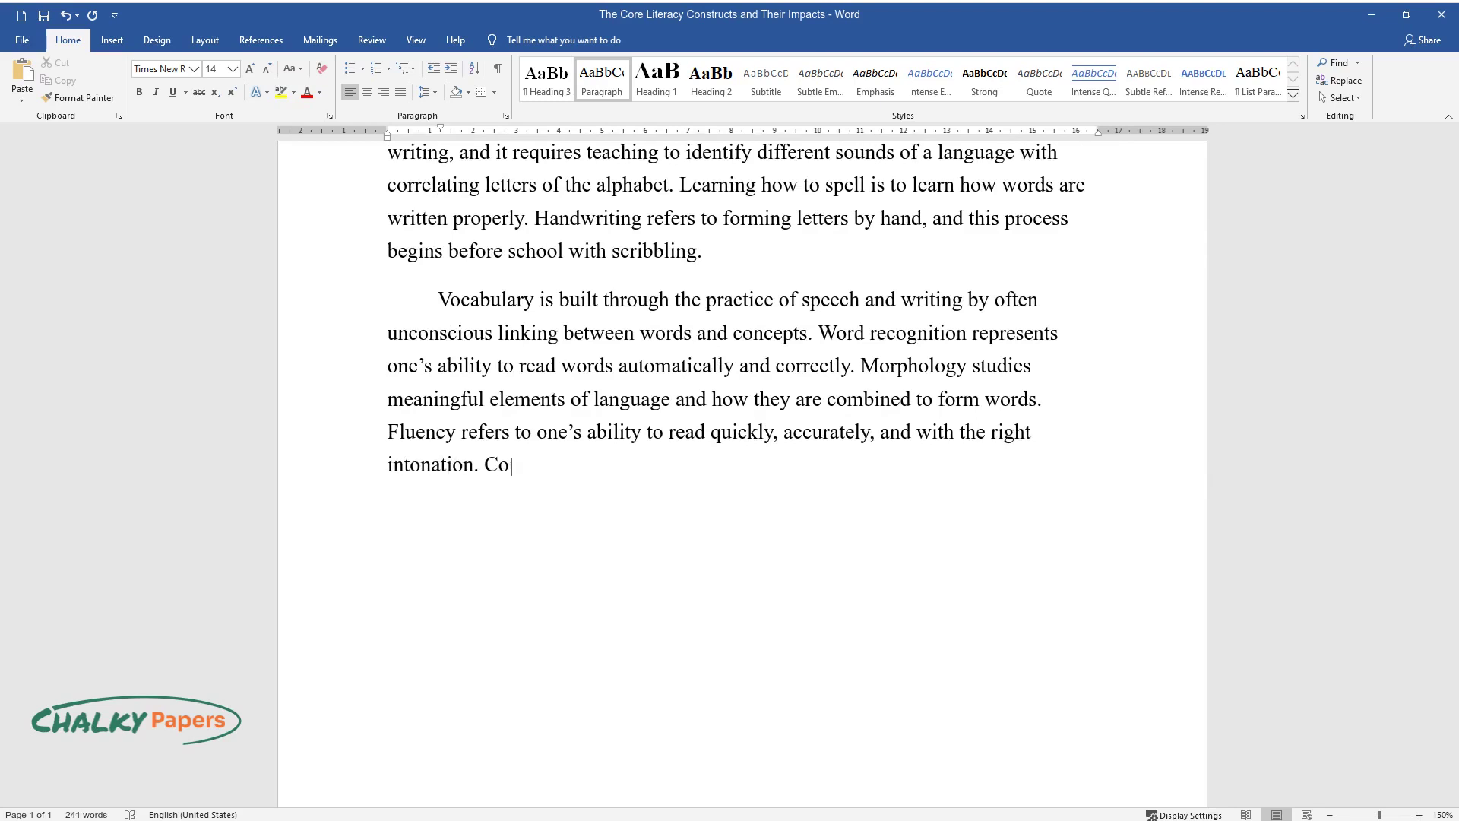
text(mprehension means one’s ability t)
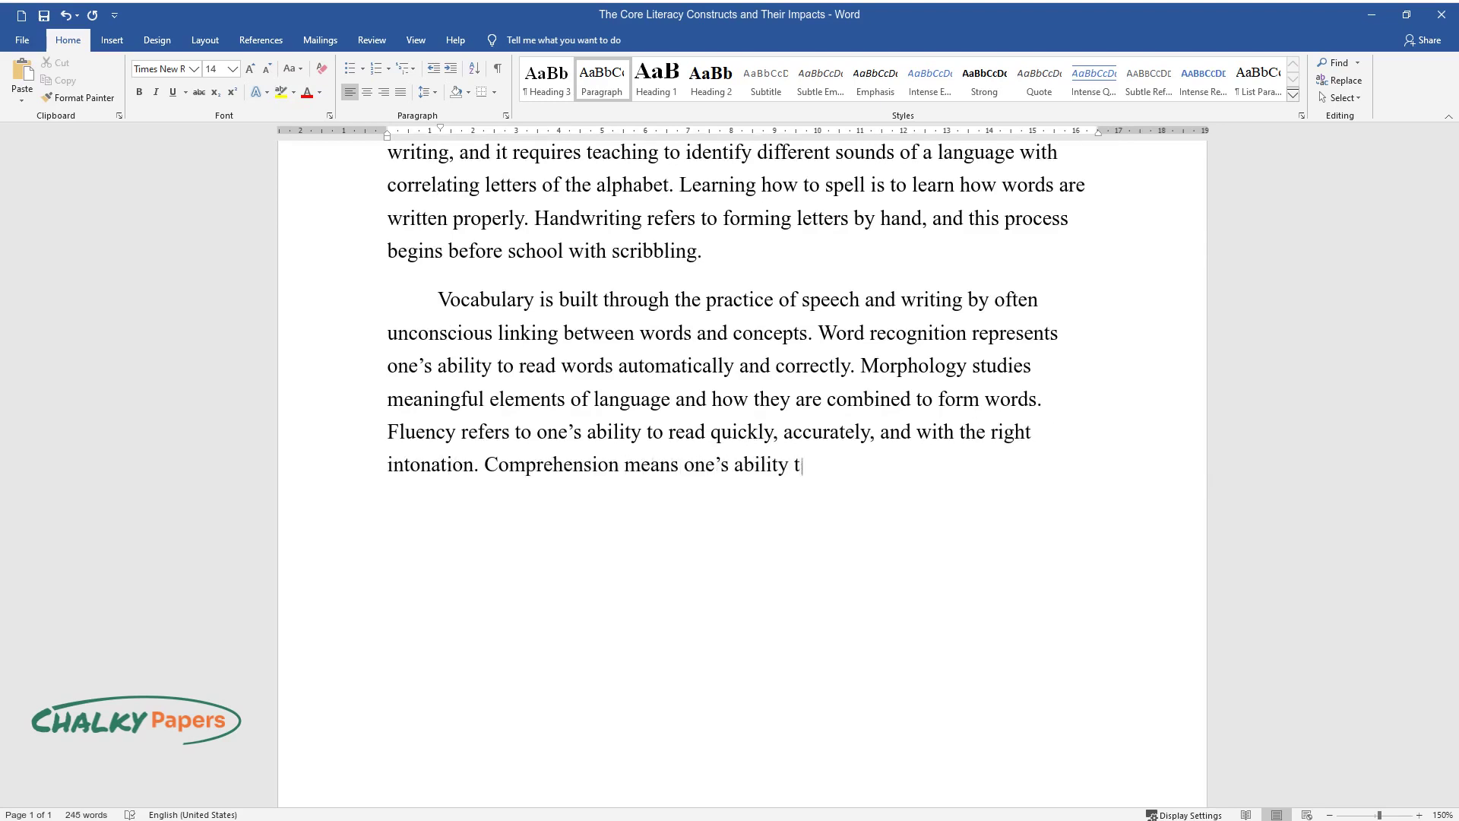
text(o understand and interpret the rea)
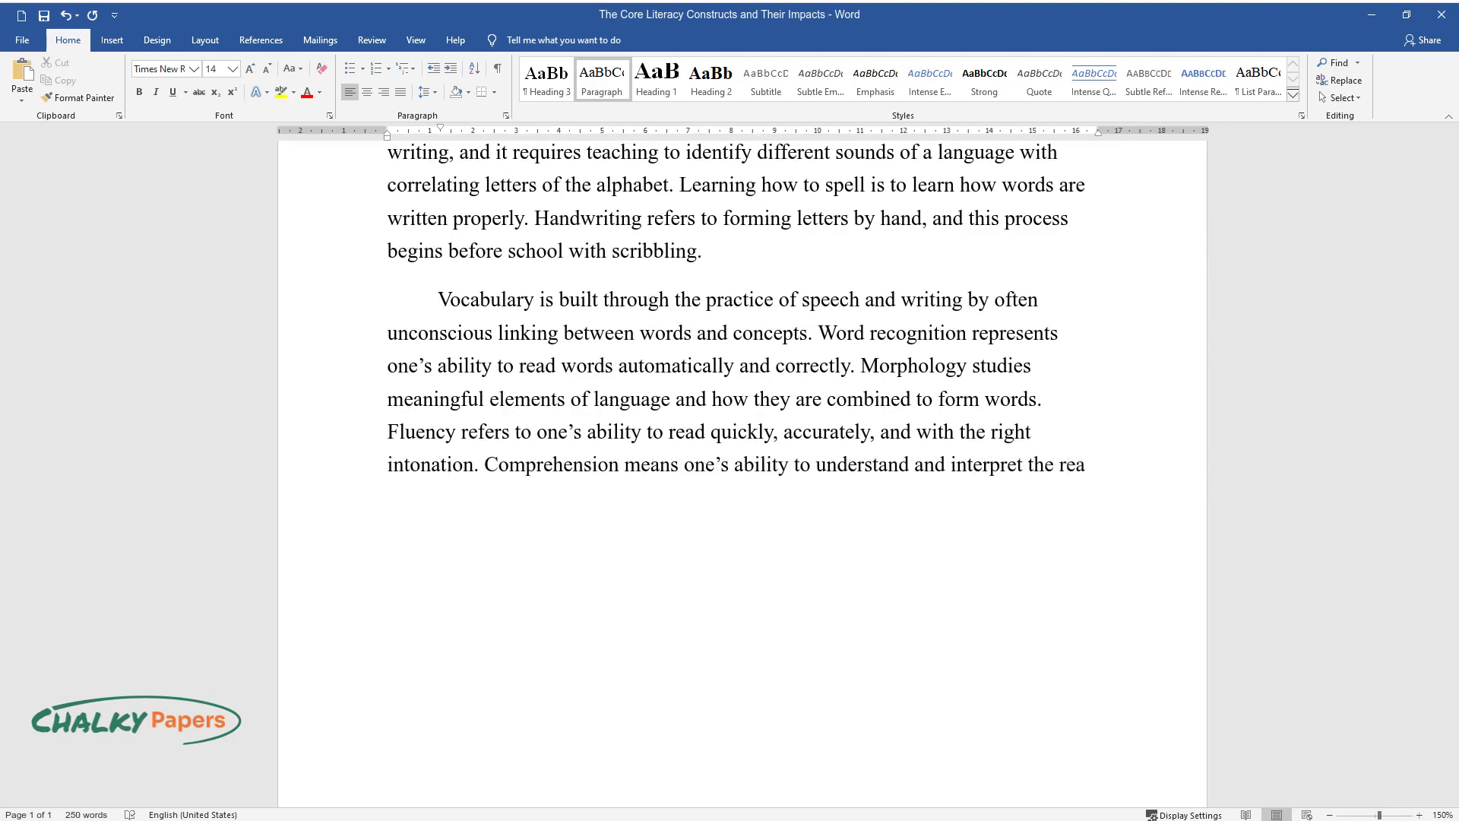
text(ding material. The syntax is a con)
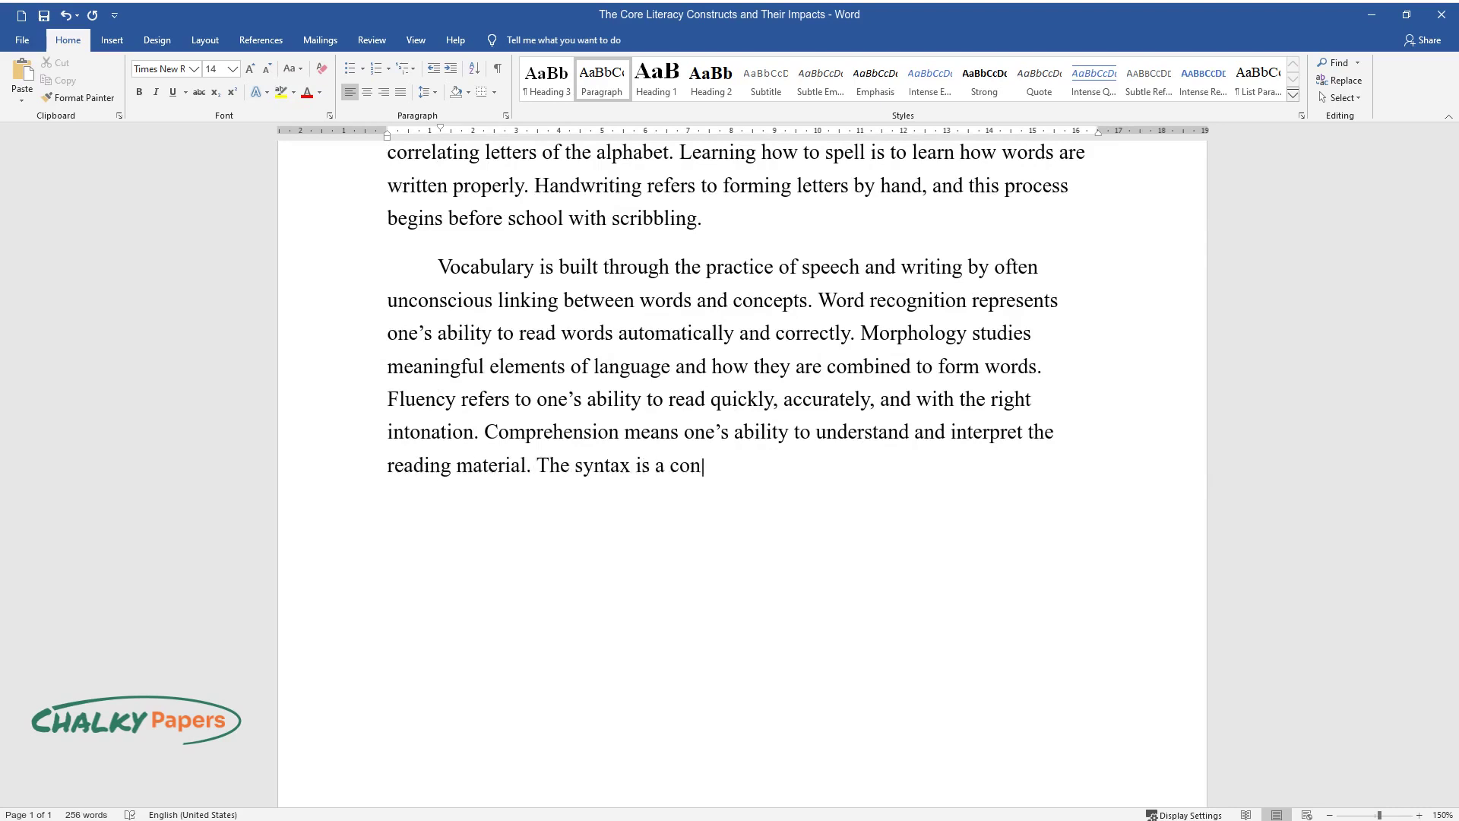
text(cept that rules the arrangement of)
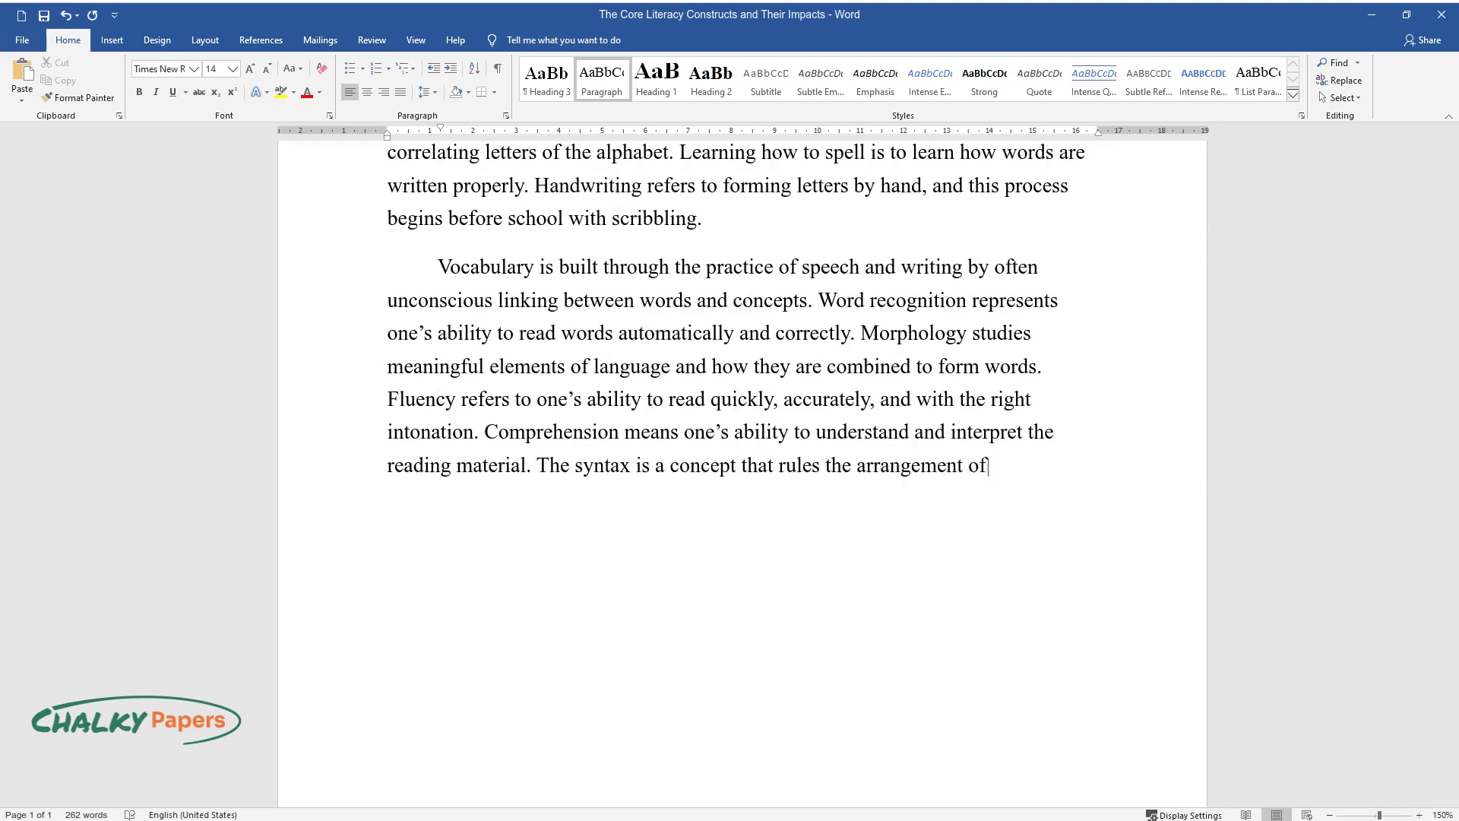
text( sentences and clauses, and it concerns the roles that words and phr)
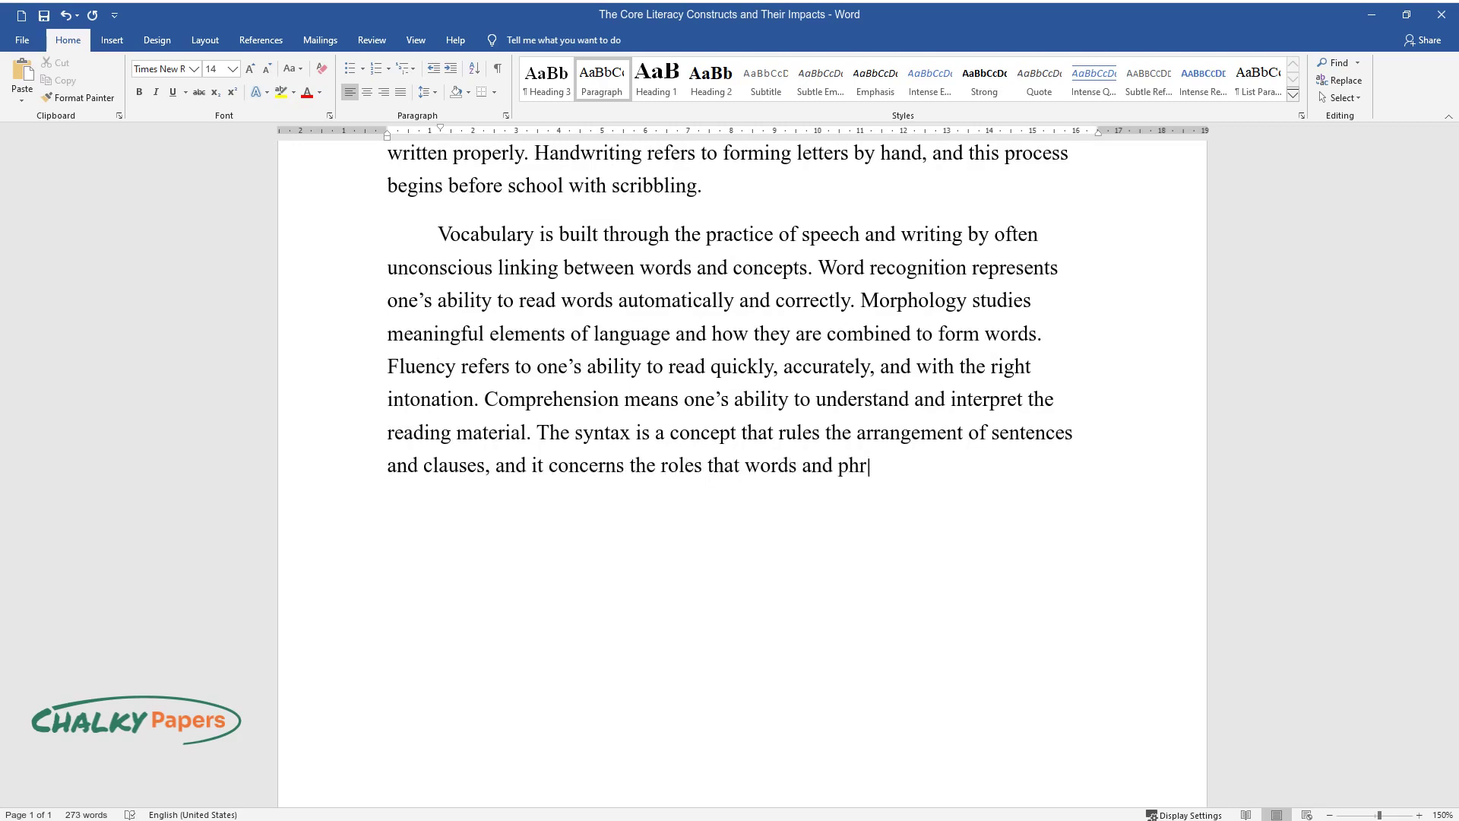
text(ases play in a sentence. Composition refer)
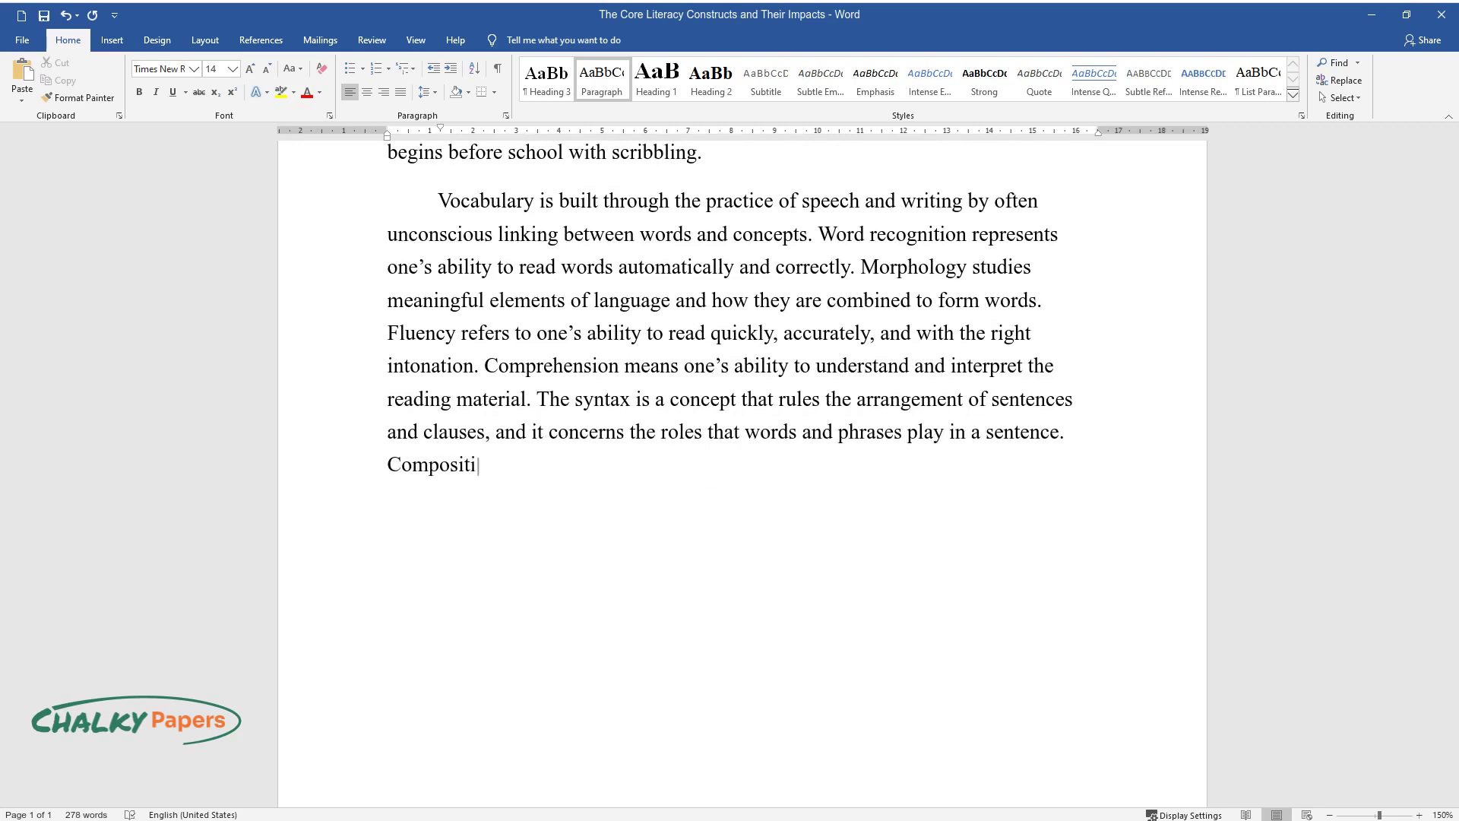
text(s)
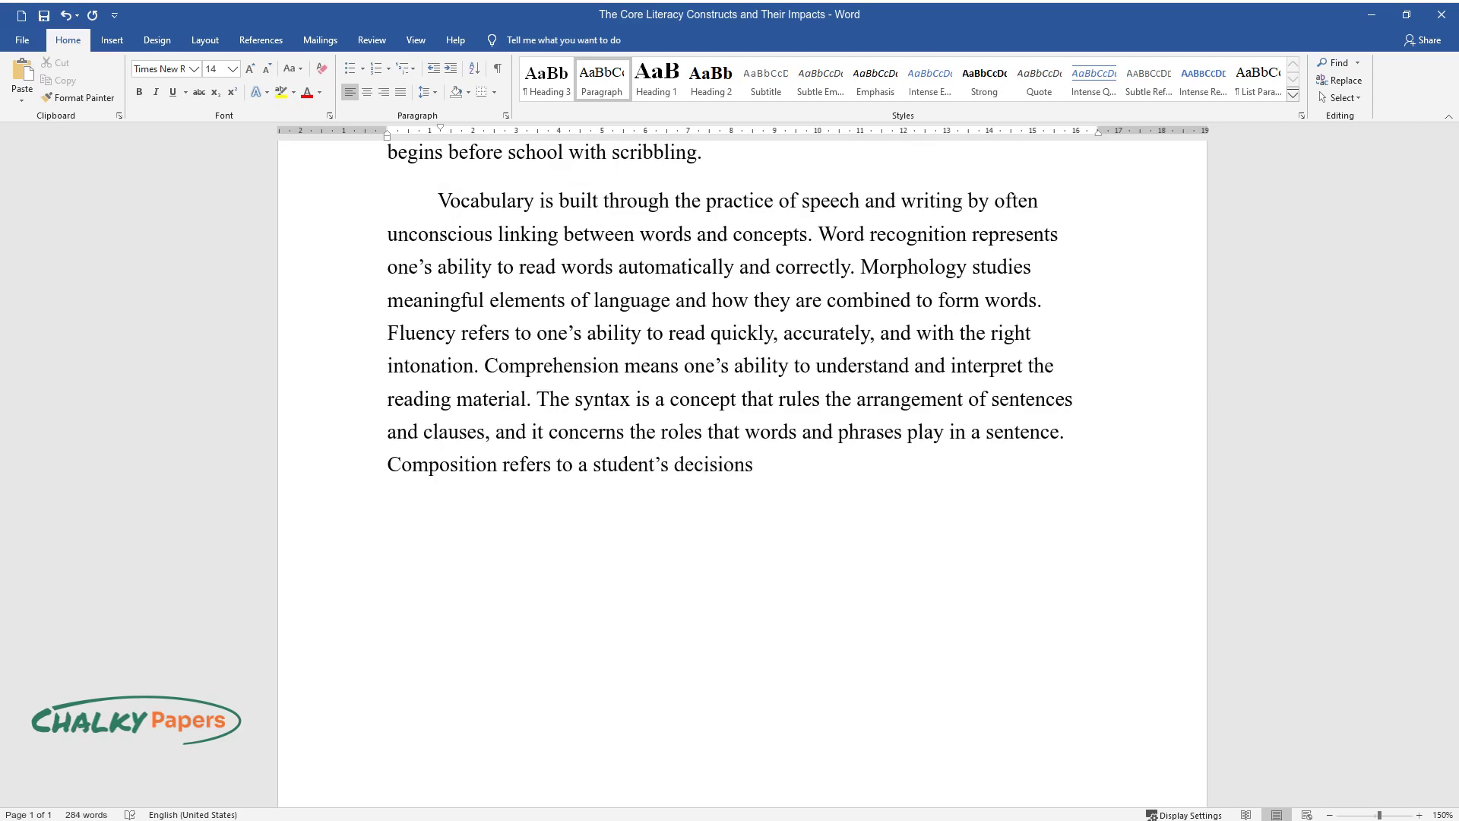
text( to a)
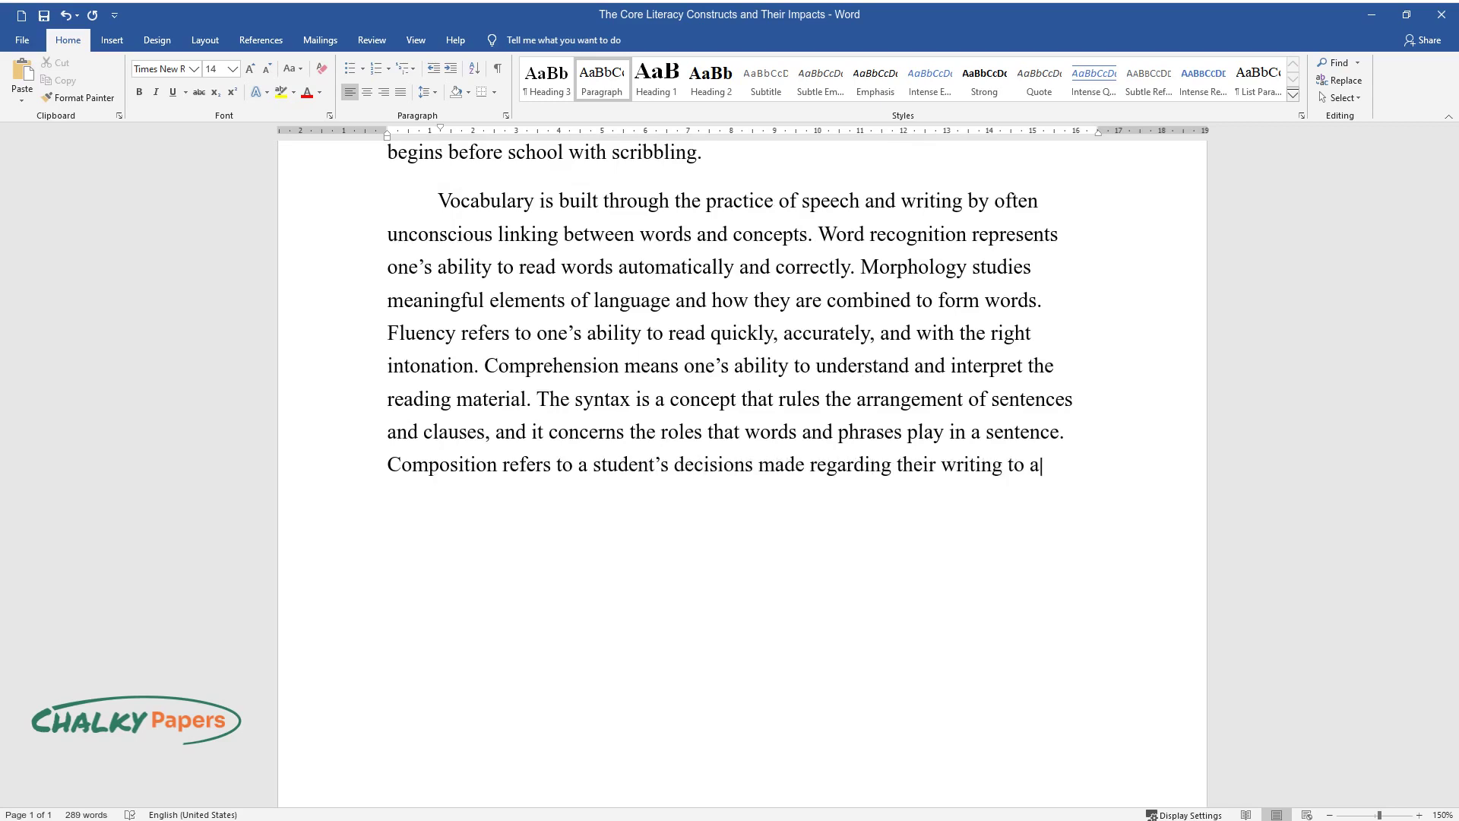
text( student's decisions made regarding their writing to achieve certain goals and requireme)
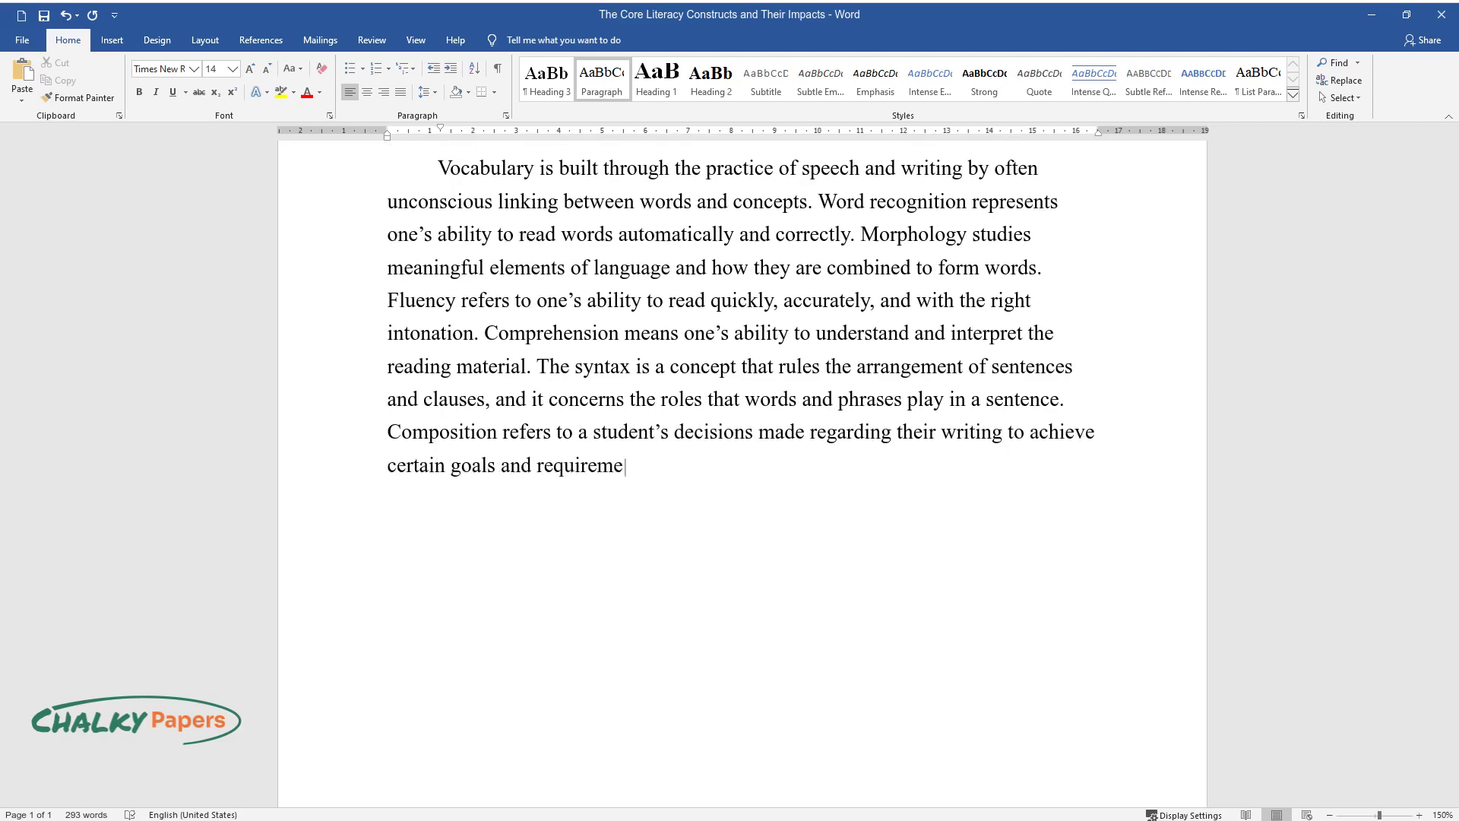
text(nts. Each of these constructs is)
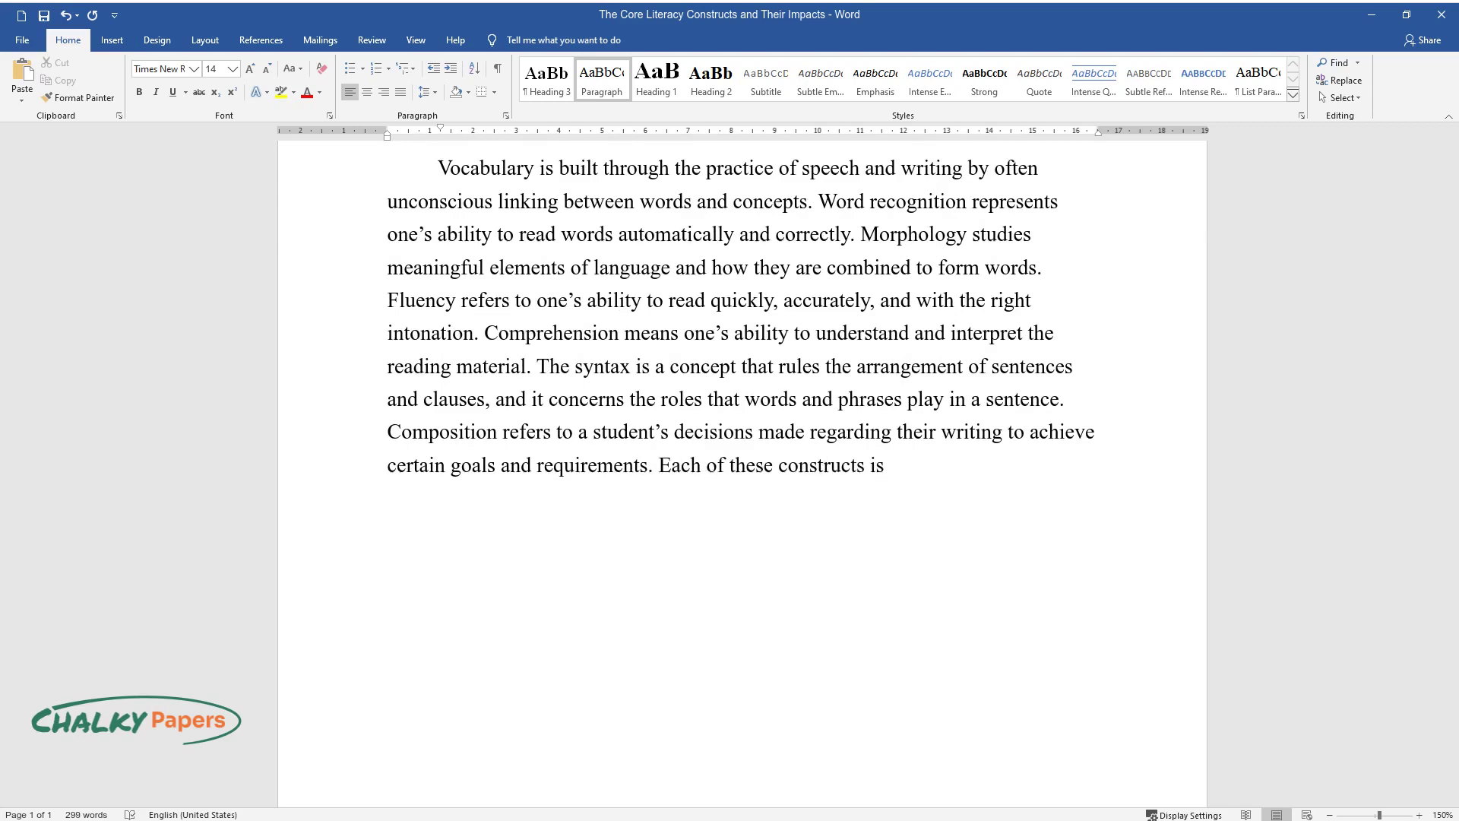
text( highly important for the developme)
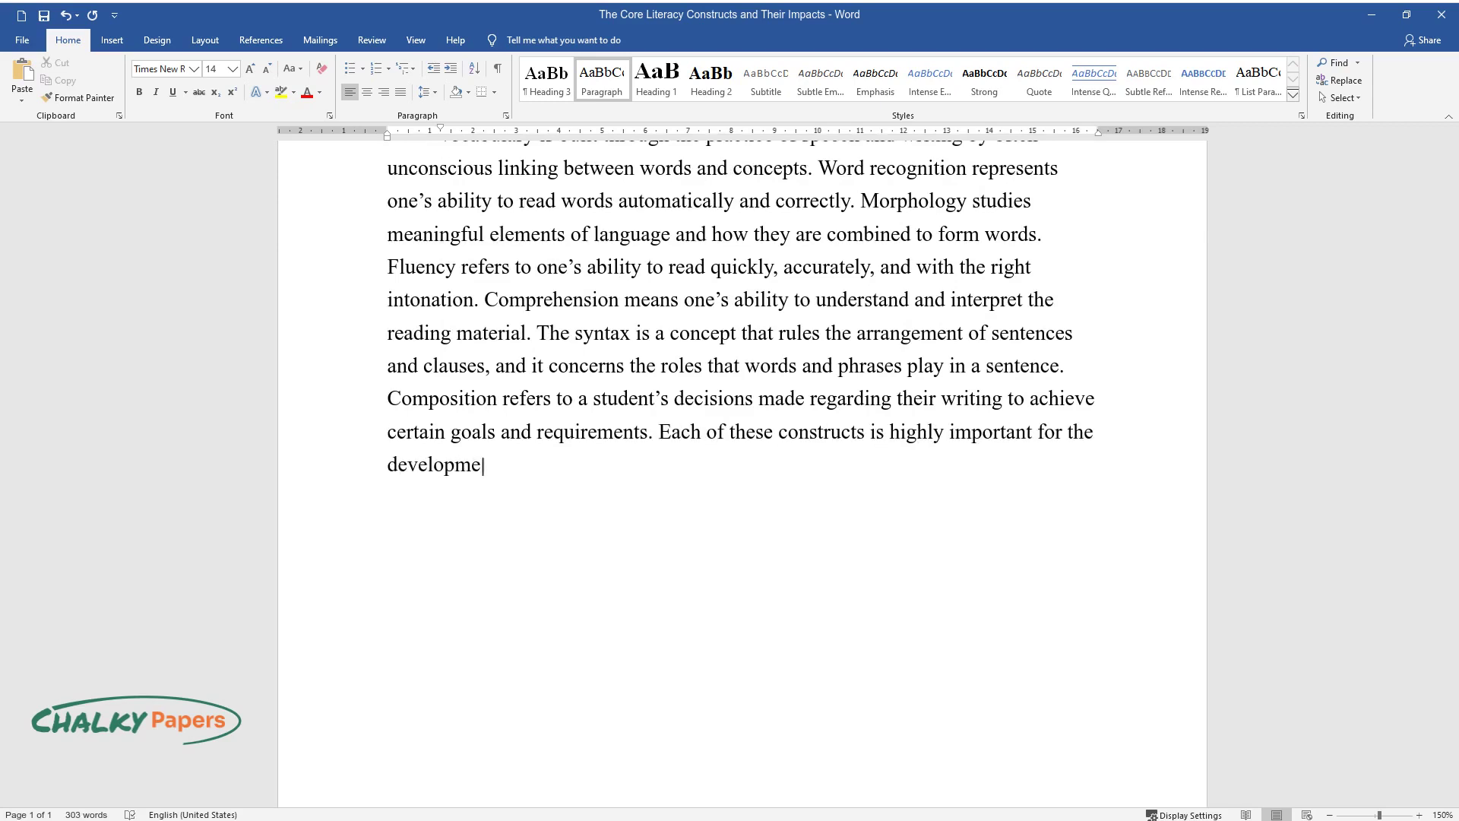
text(nt of a well-rounded ability to re)
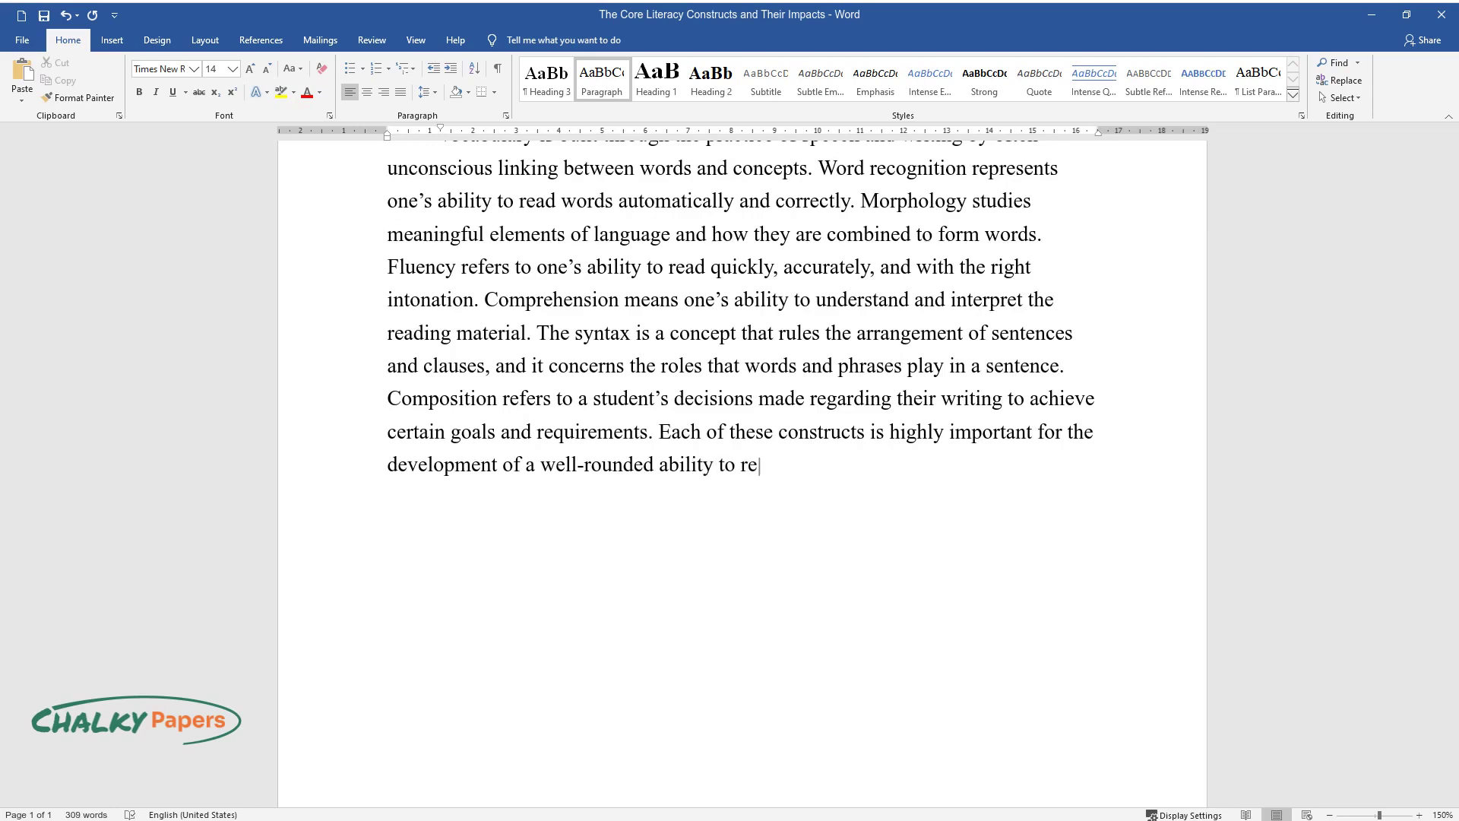
text(ad and write.)
key(ctrl+Return)
text(Th)
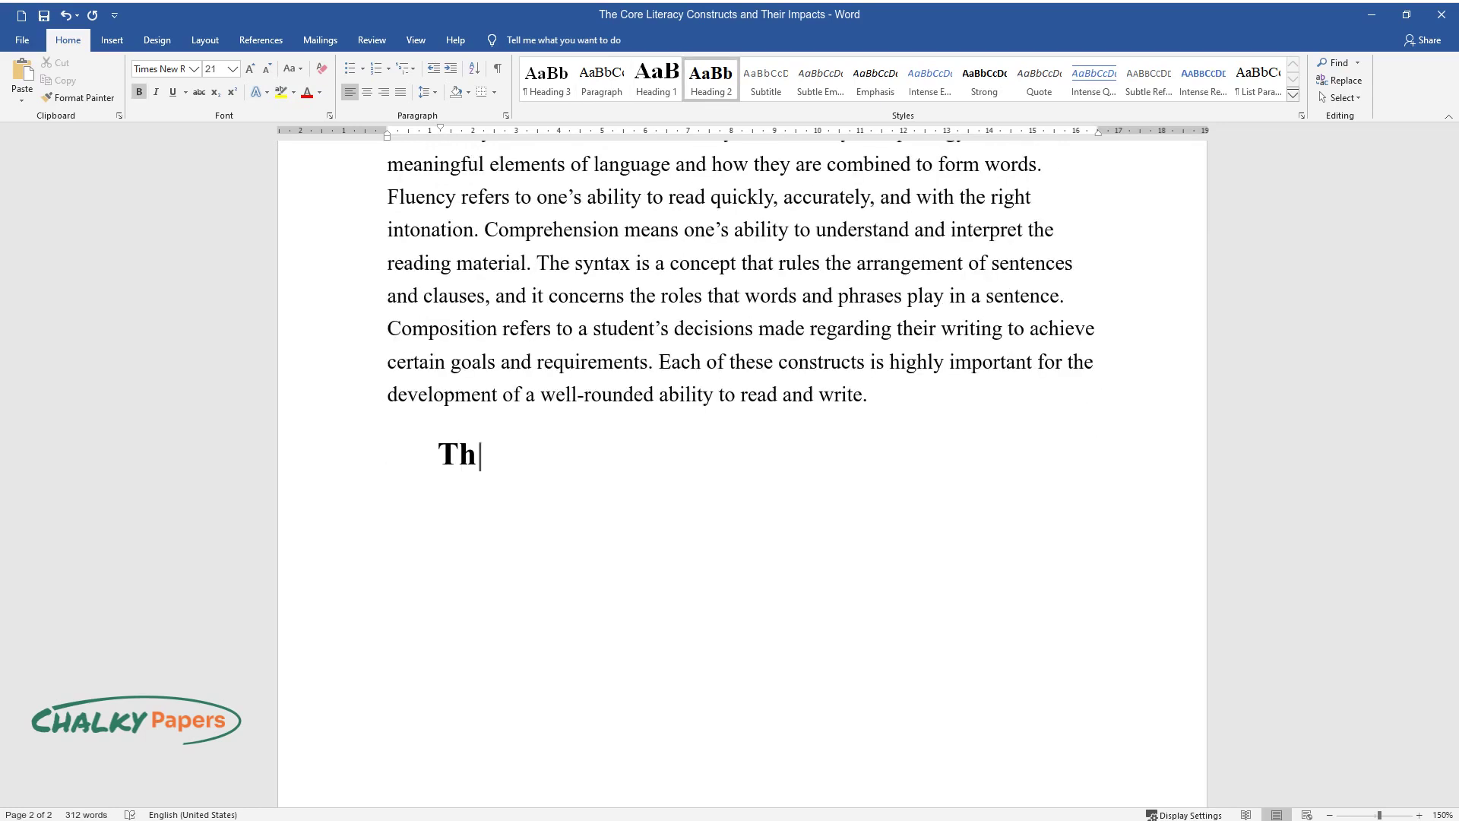
text(e Impacts of Literacy Constructs)
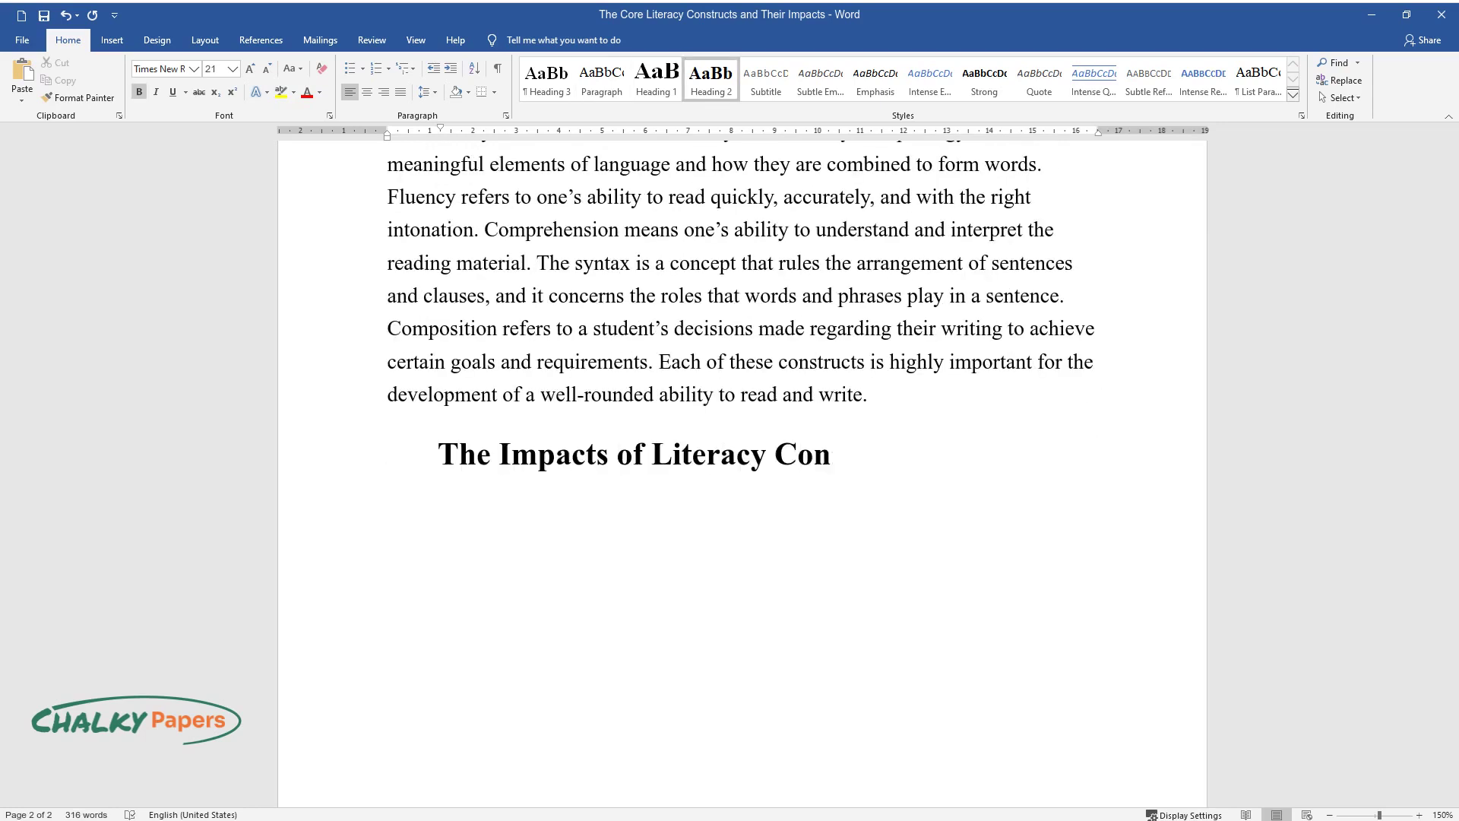
key(Return)
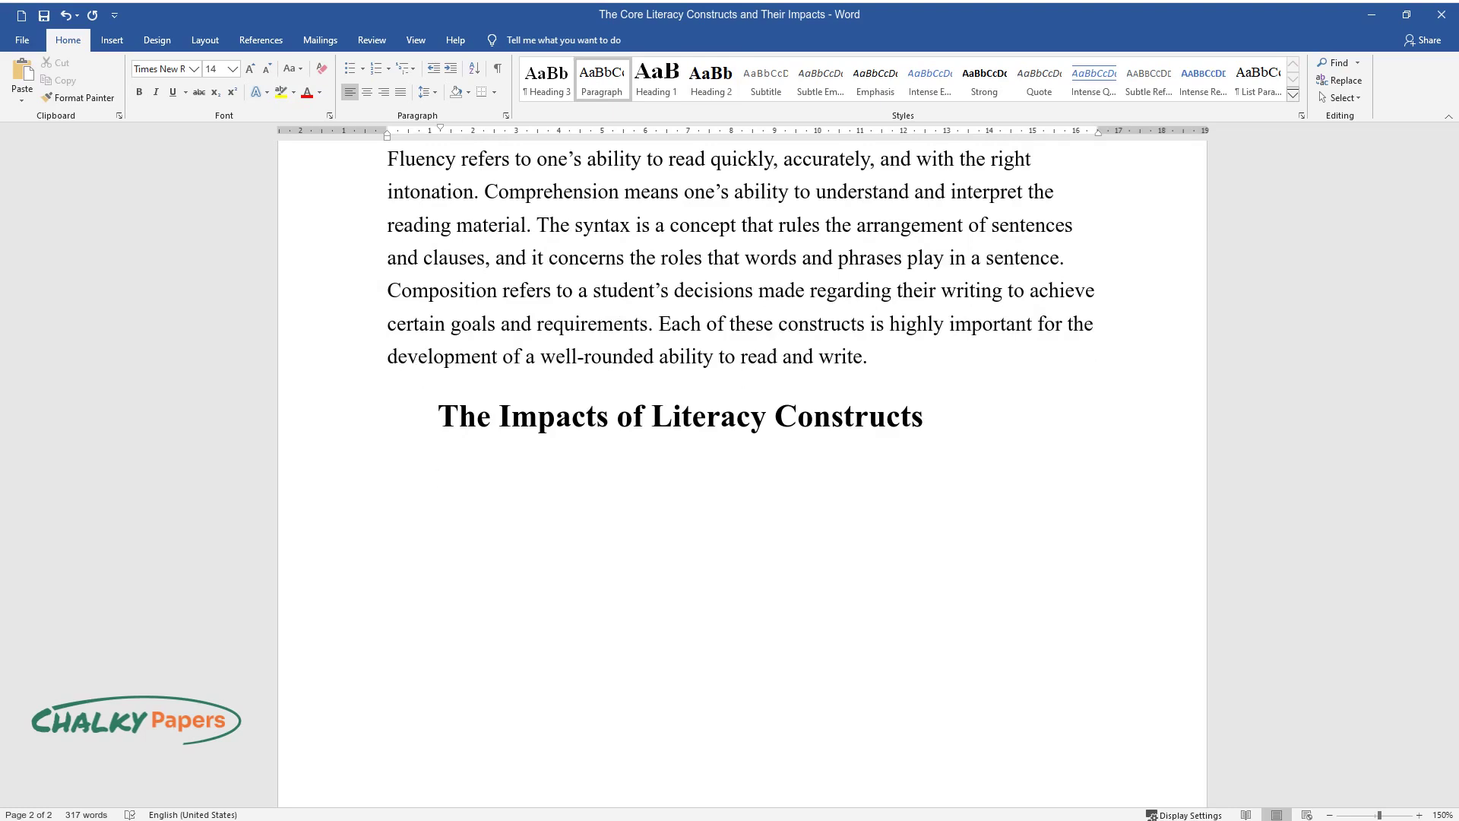
text(Literacy constructs have a d)
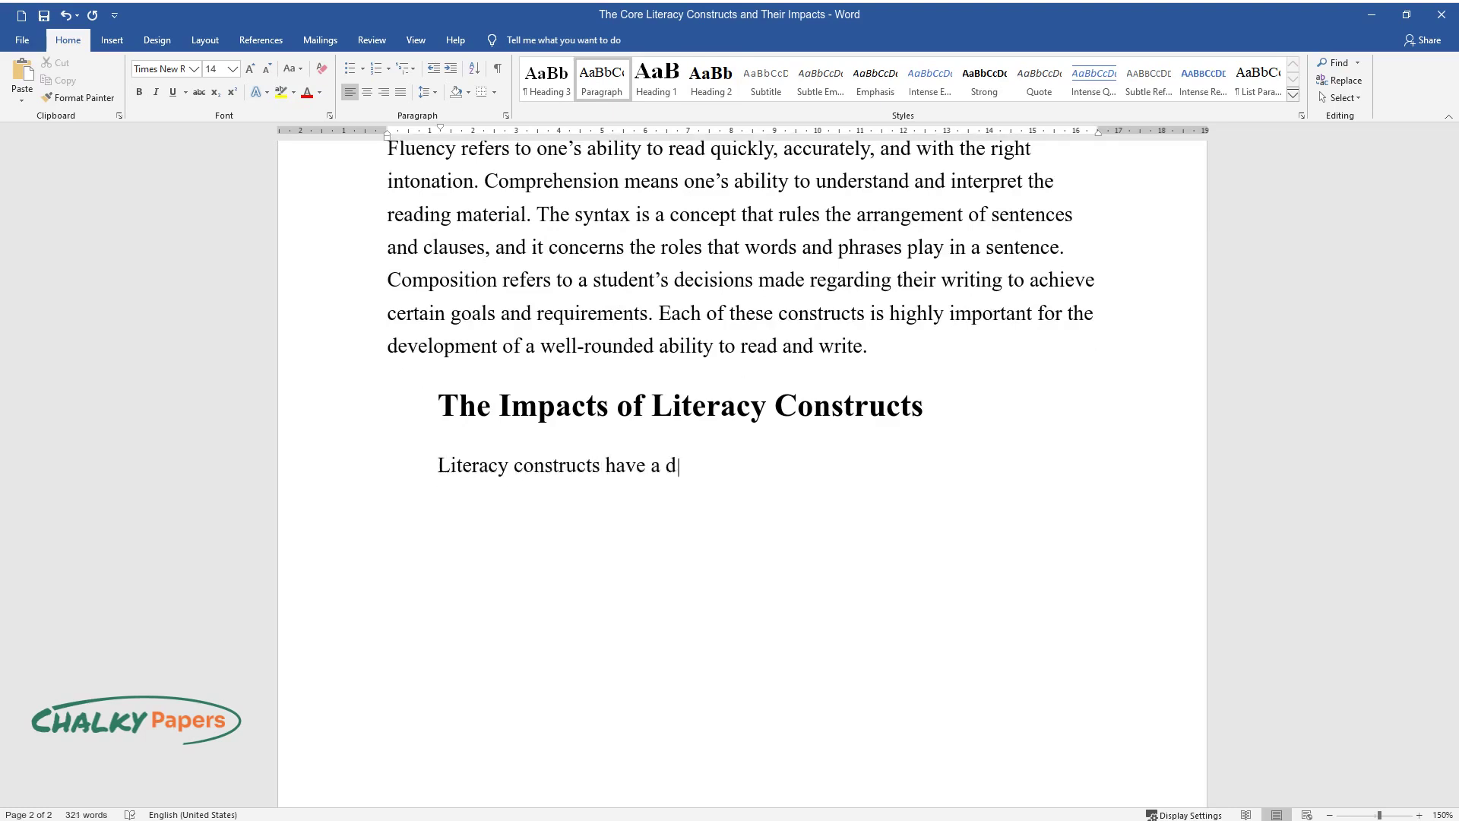
text(ifferent but powerful influence on)
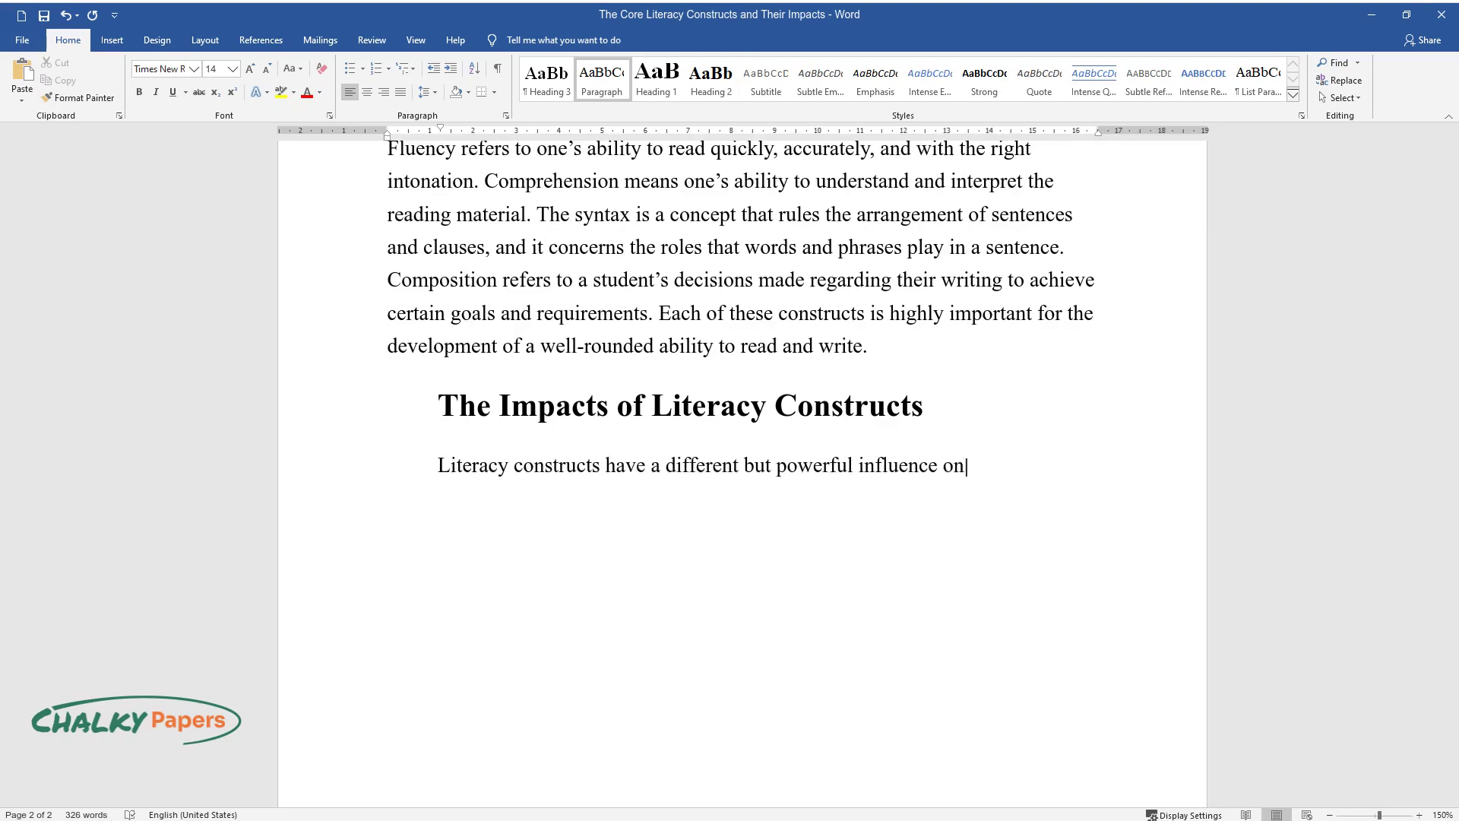
text( the development of other literacy)
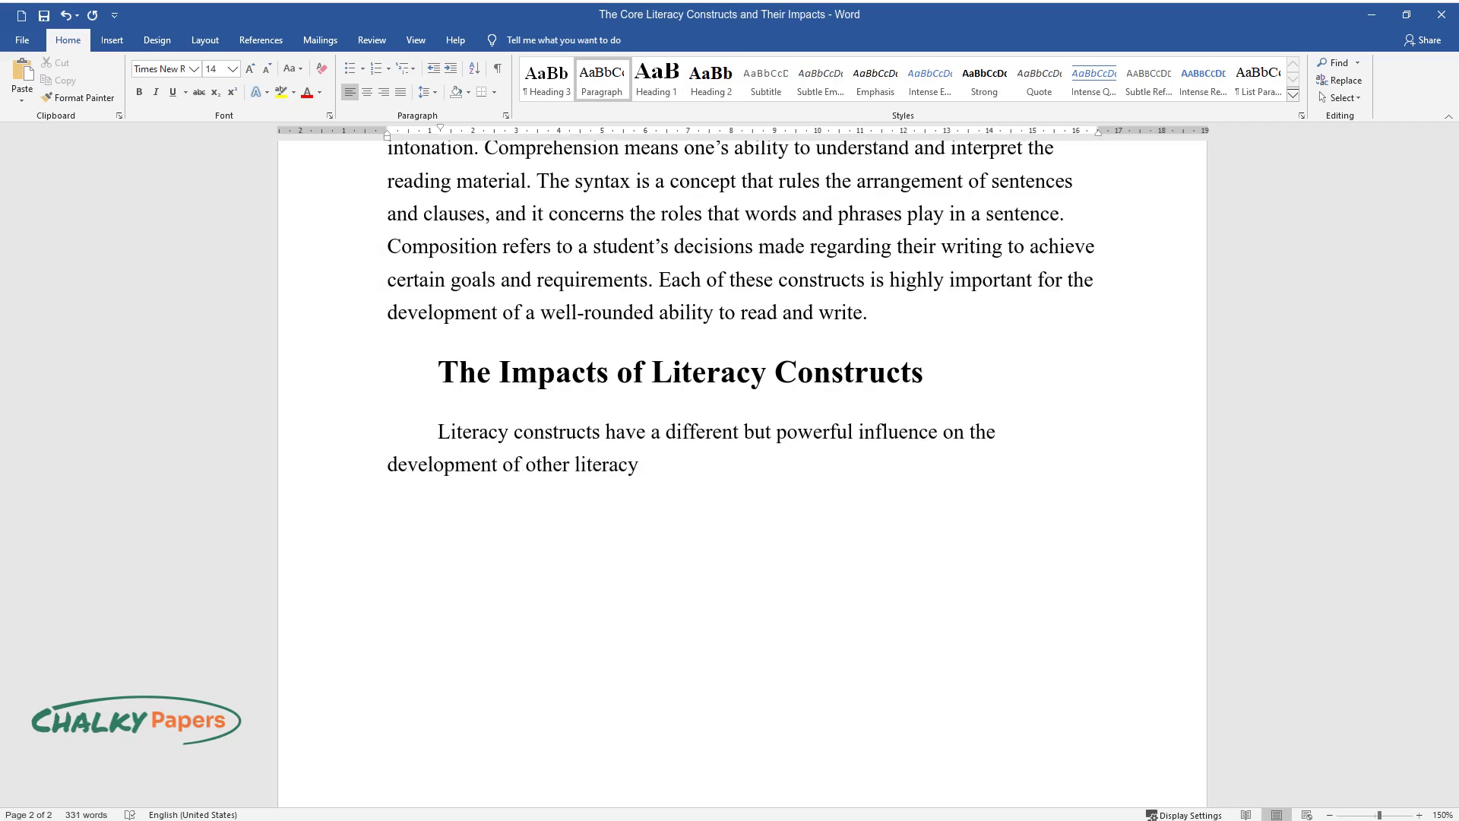
text( skills and reading development as)
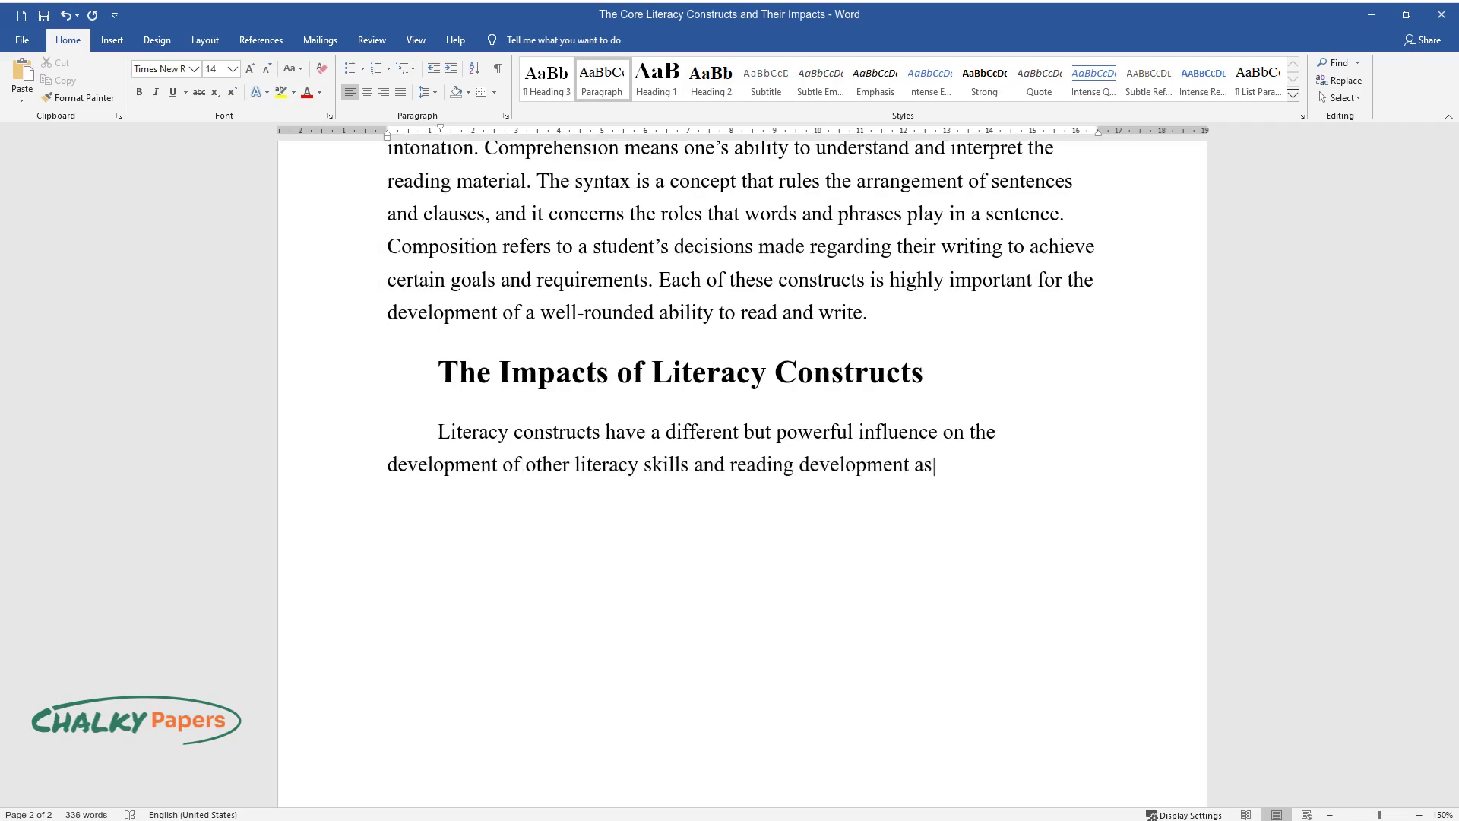
text( a whole. Print concepts, for example, nurt)
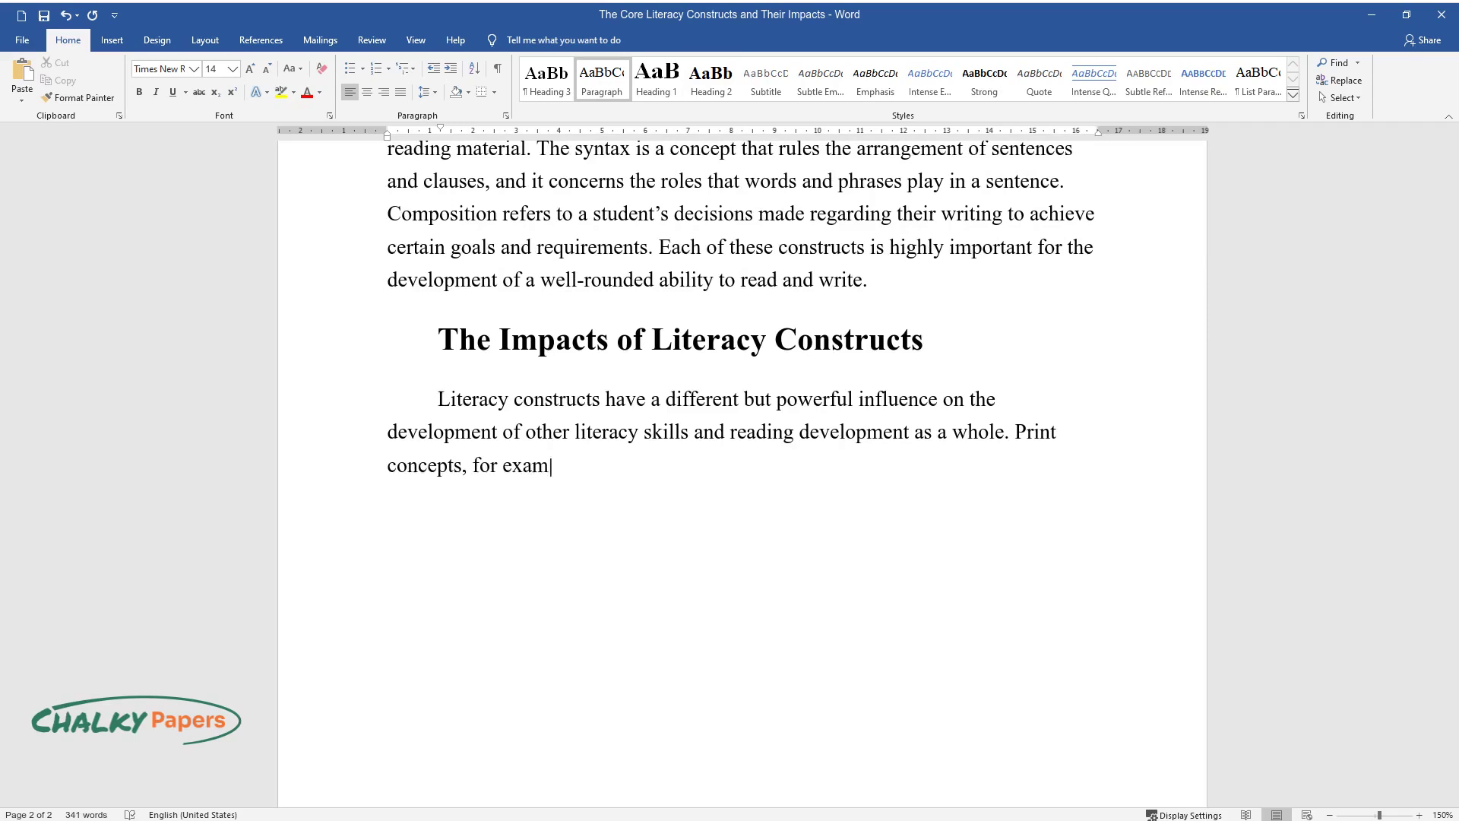
text(ure reading comprehension)
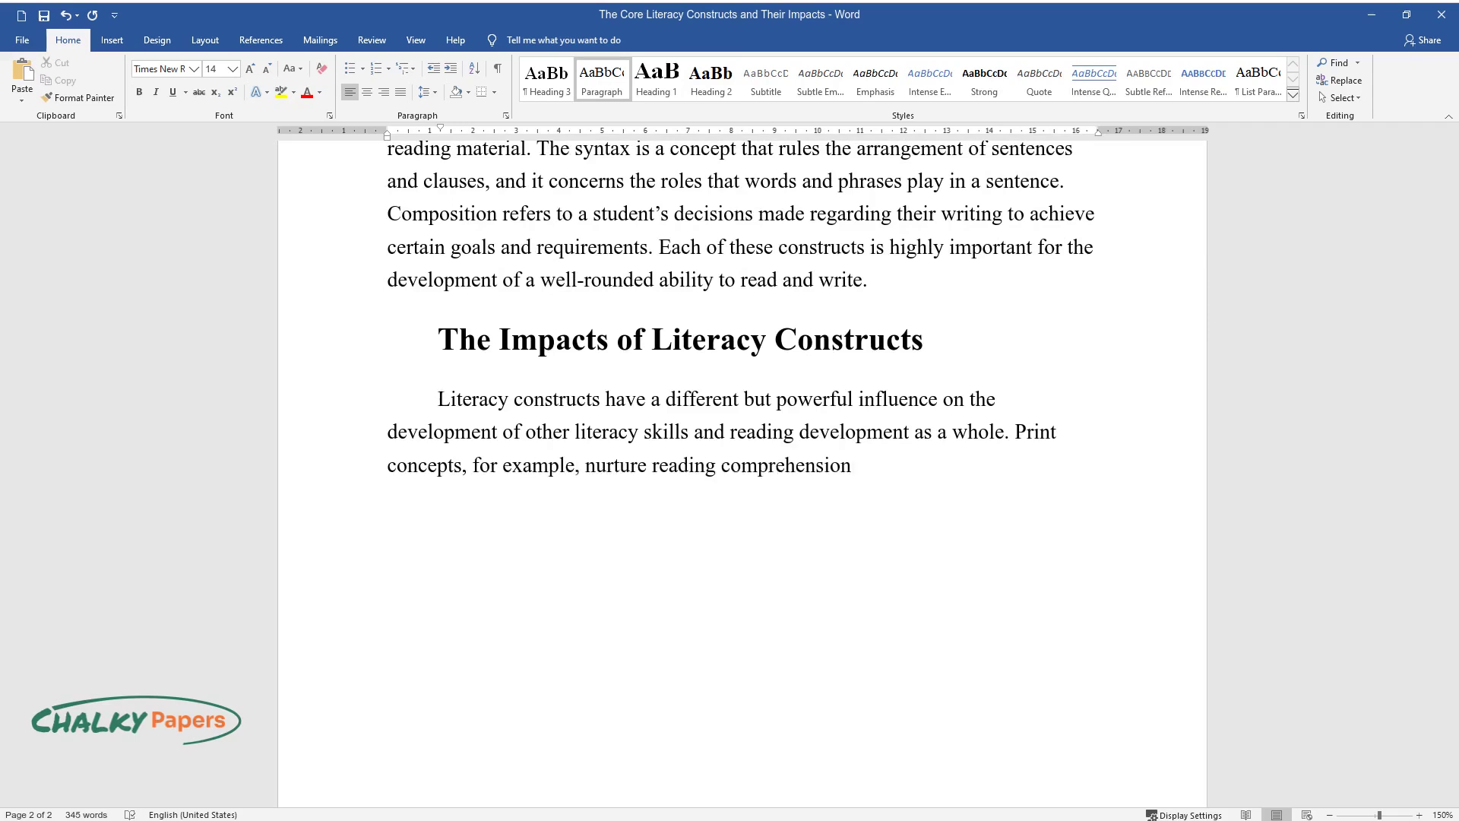
text( and the growth of a child's vocabulary. Phonologic)
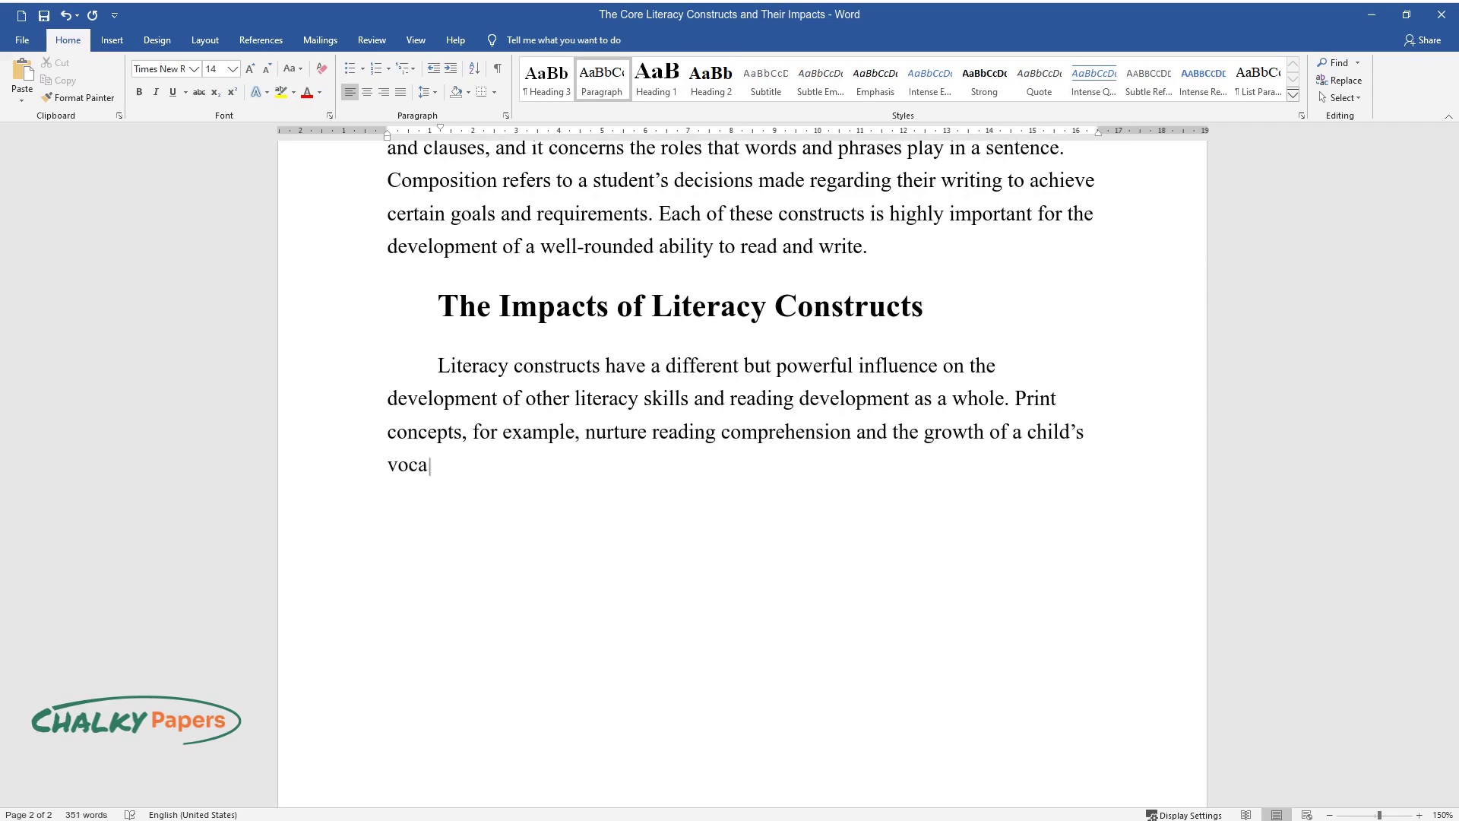
text(al awareness begi)
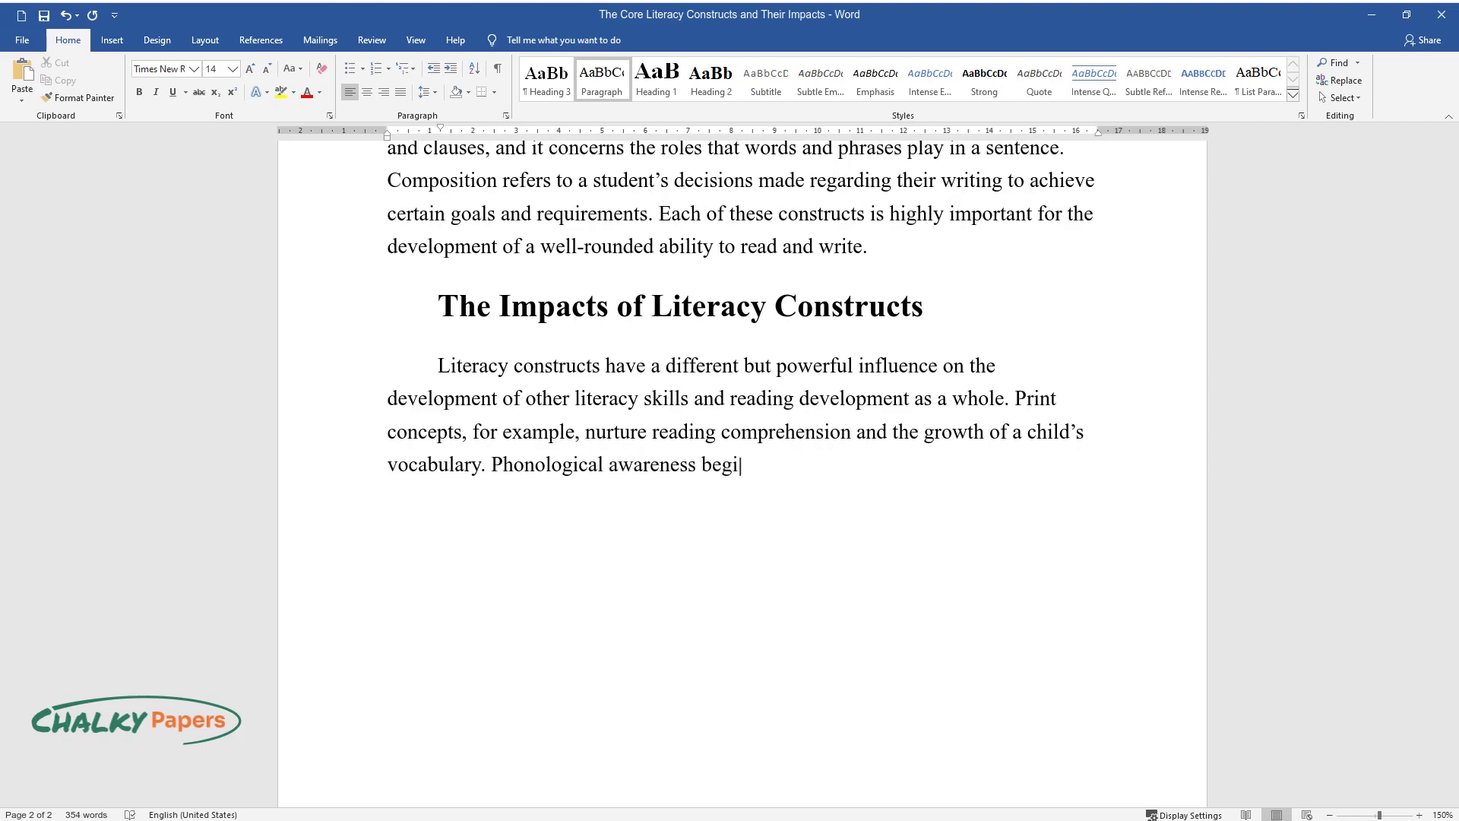
text(ns before school, and it helps ch)
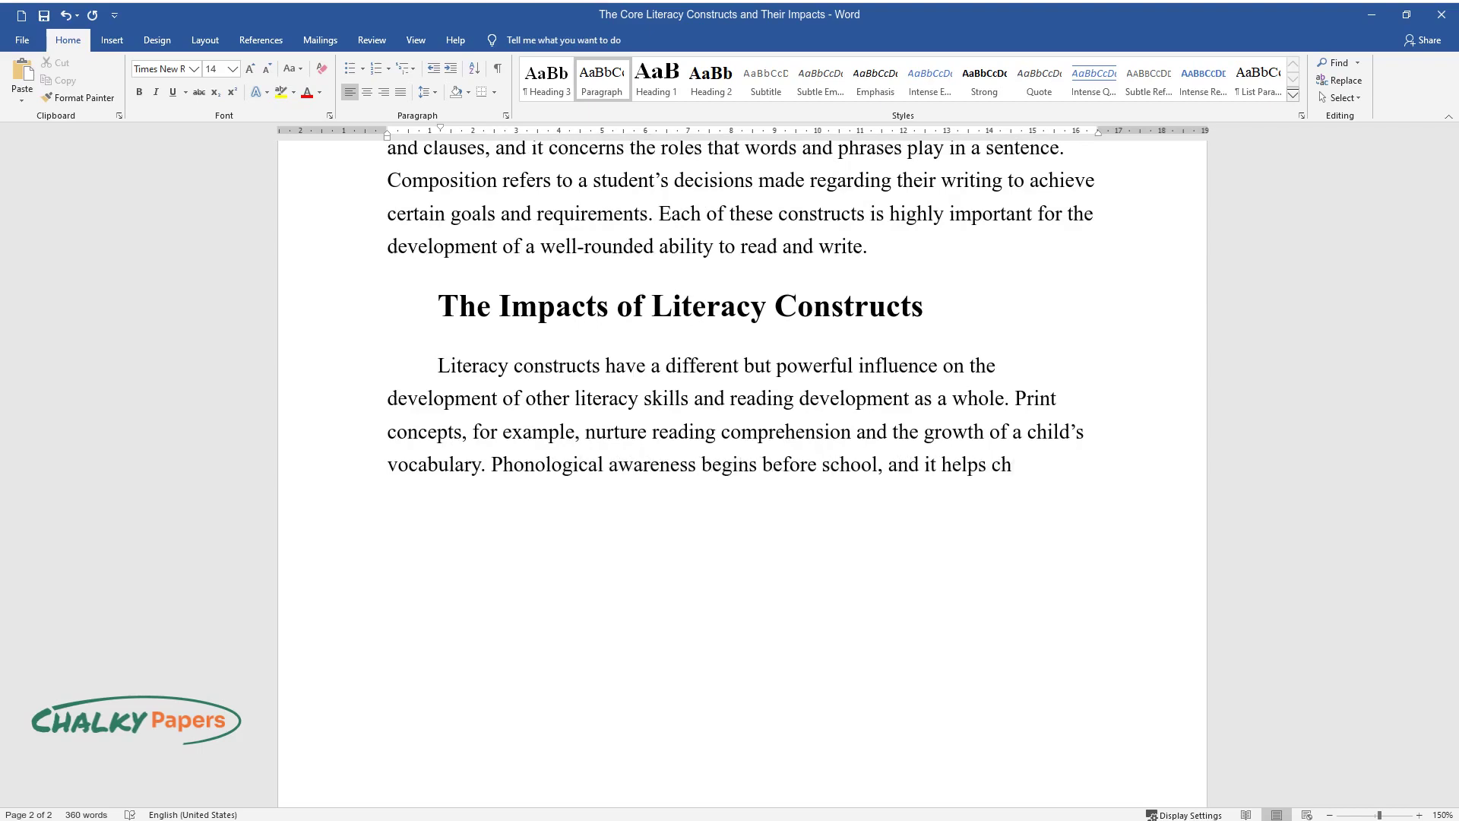
text(ildren to decipher, blend, and fin)
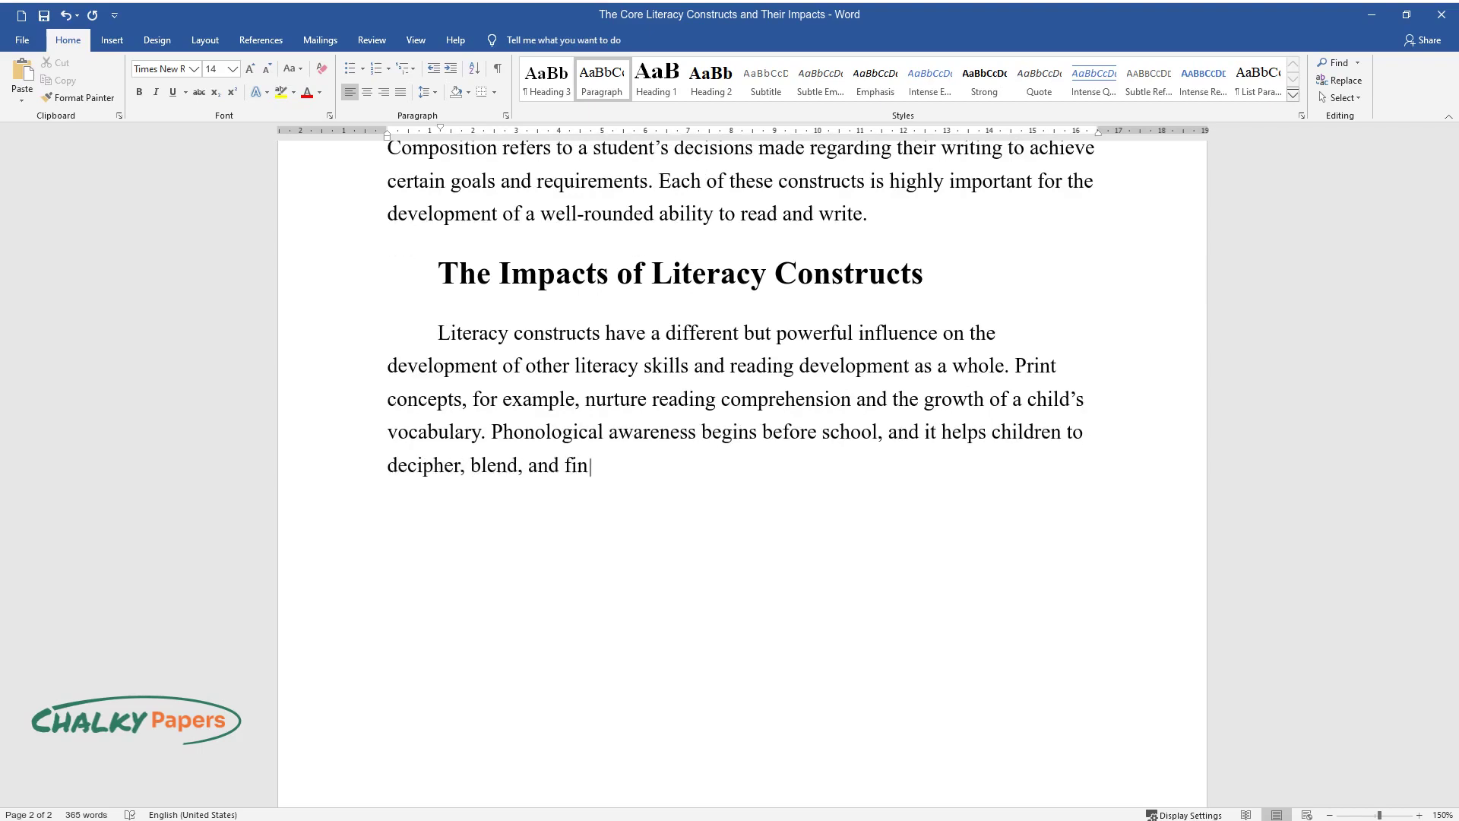
text(ally read words. Phonics involves )
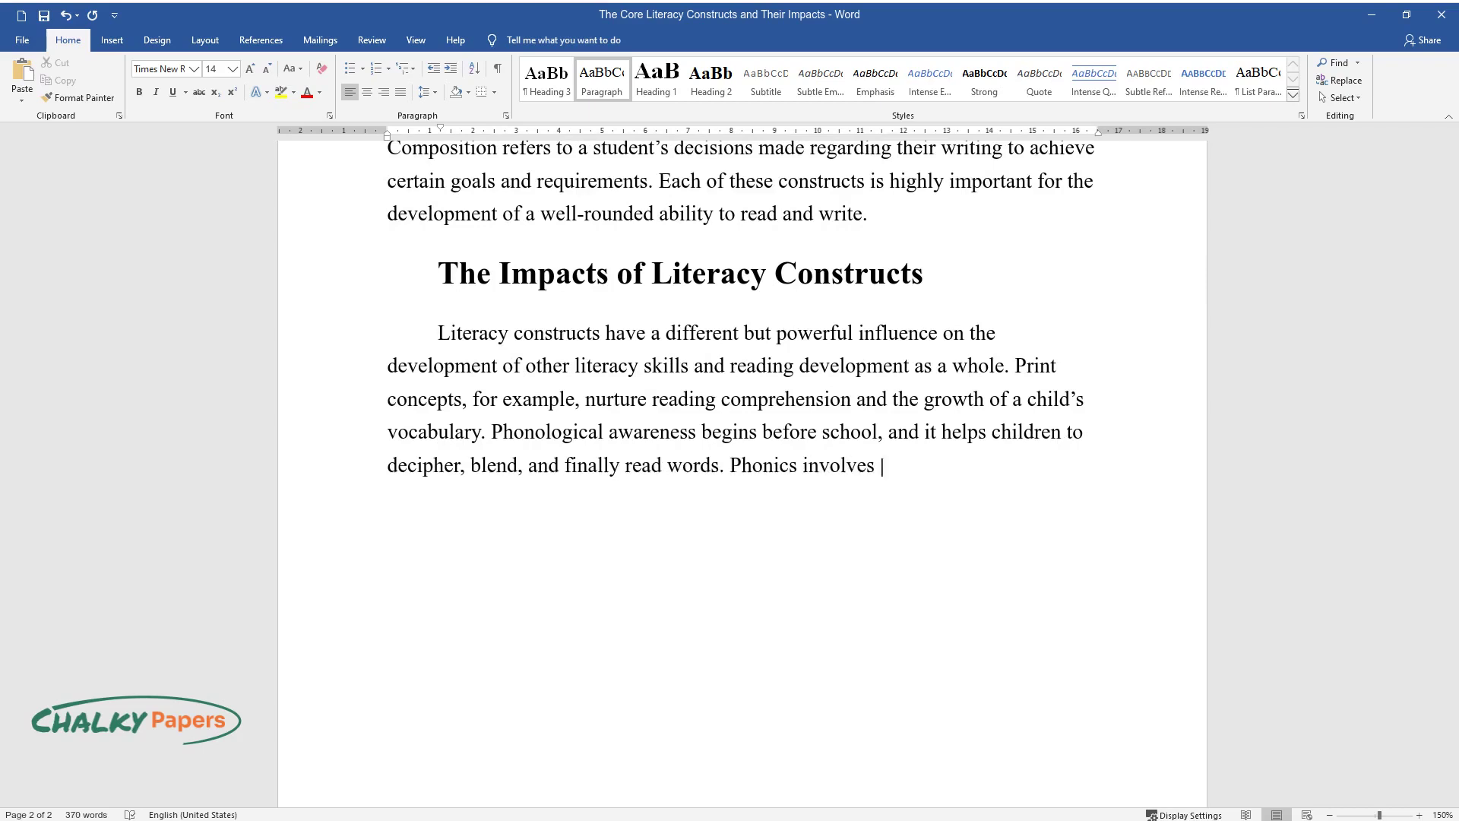
text(teaching children how to hear, recognize, and use s)
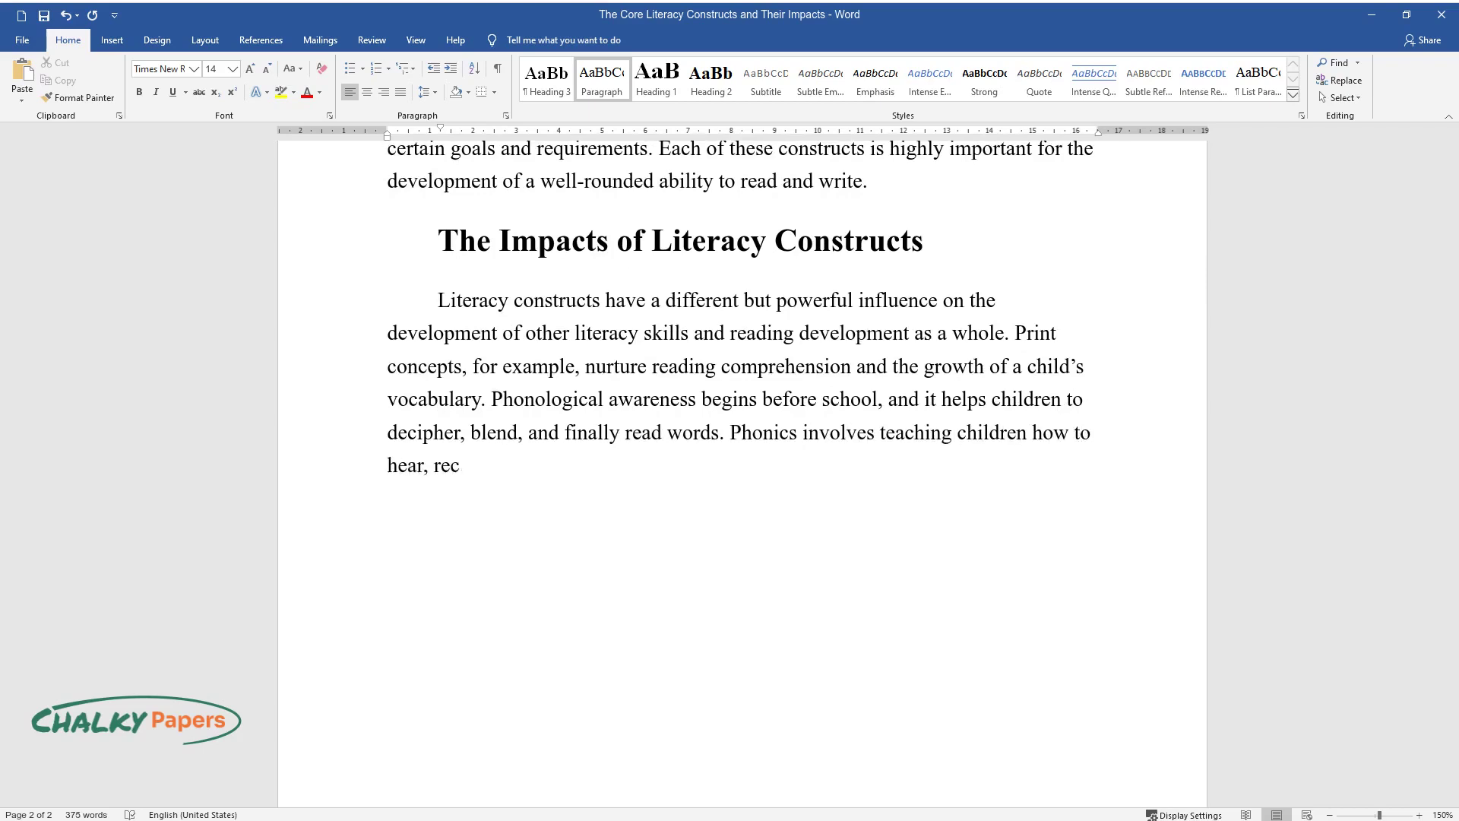
text(ounds of a langua)
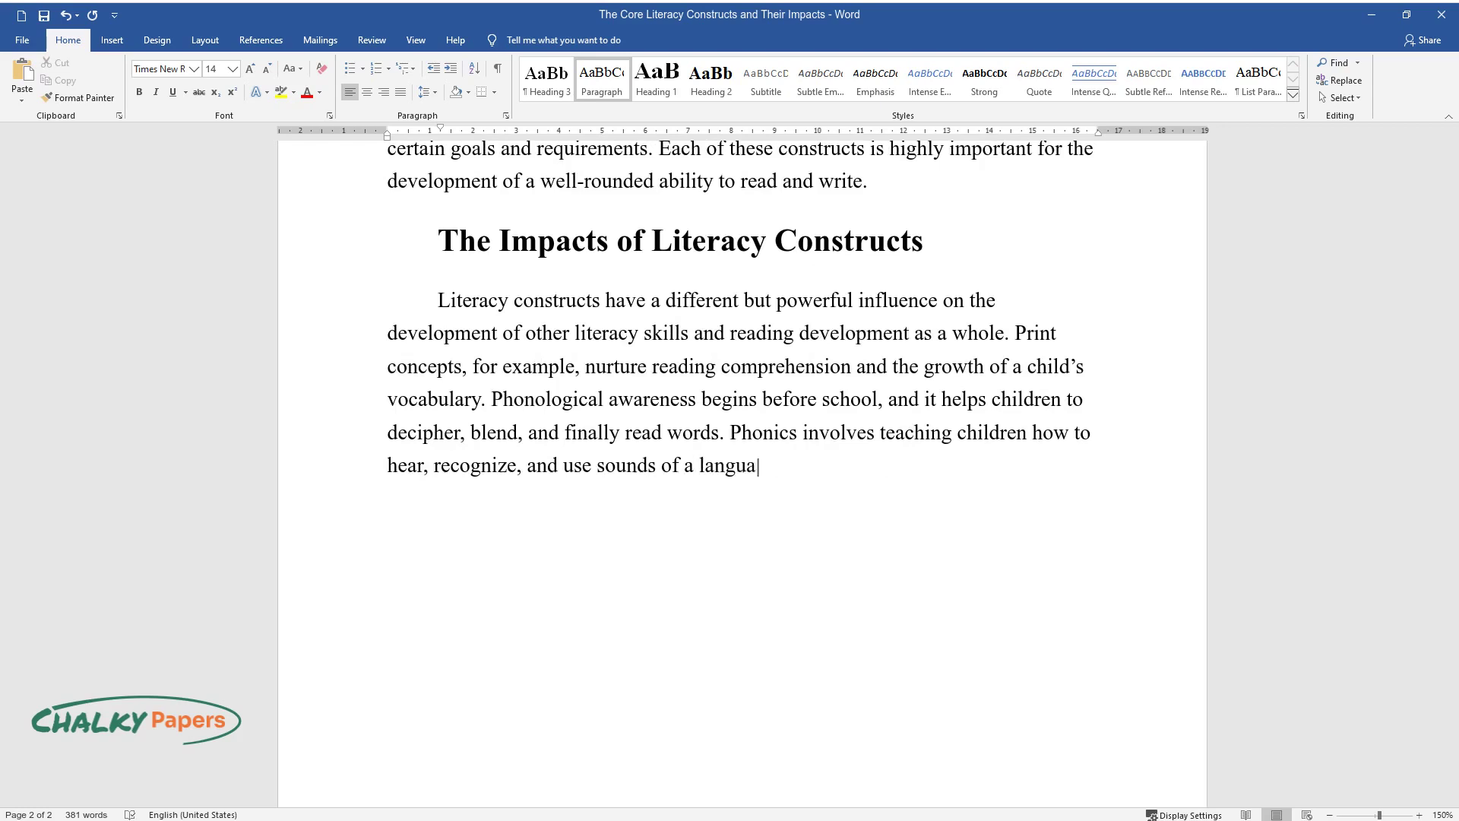
text(ge, which develops their reading-a)
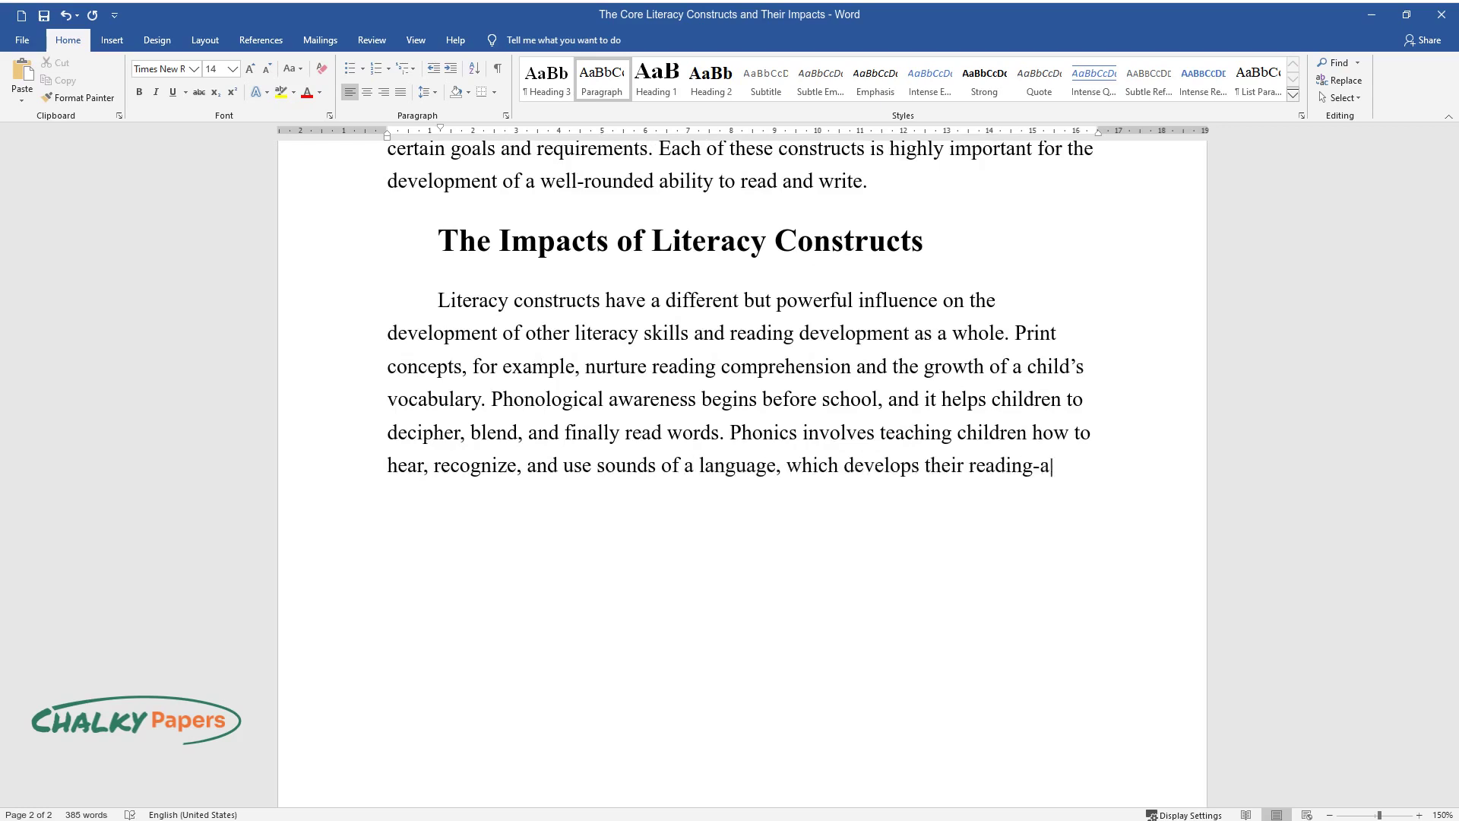
text(loud skills. Practicing spelling a)
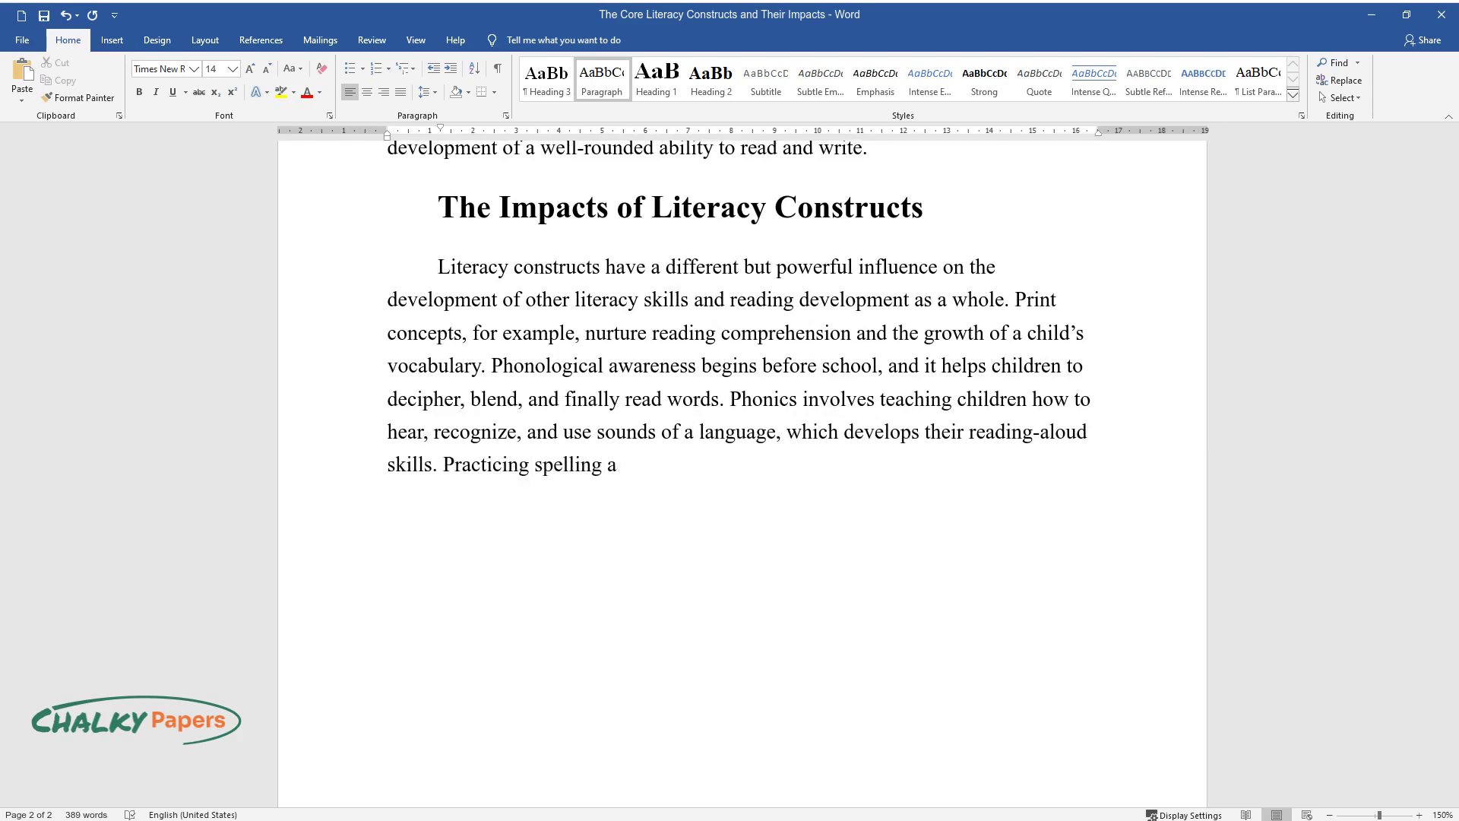
text(llows children to understand and r)
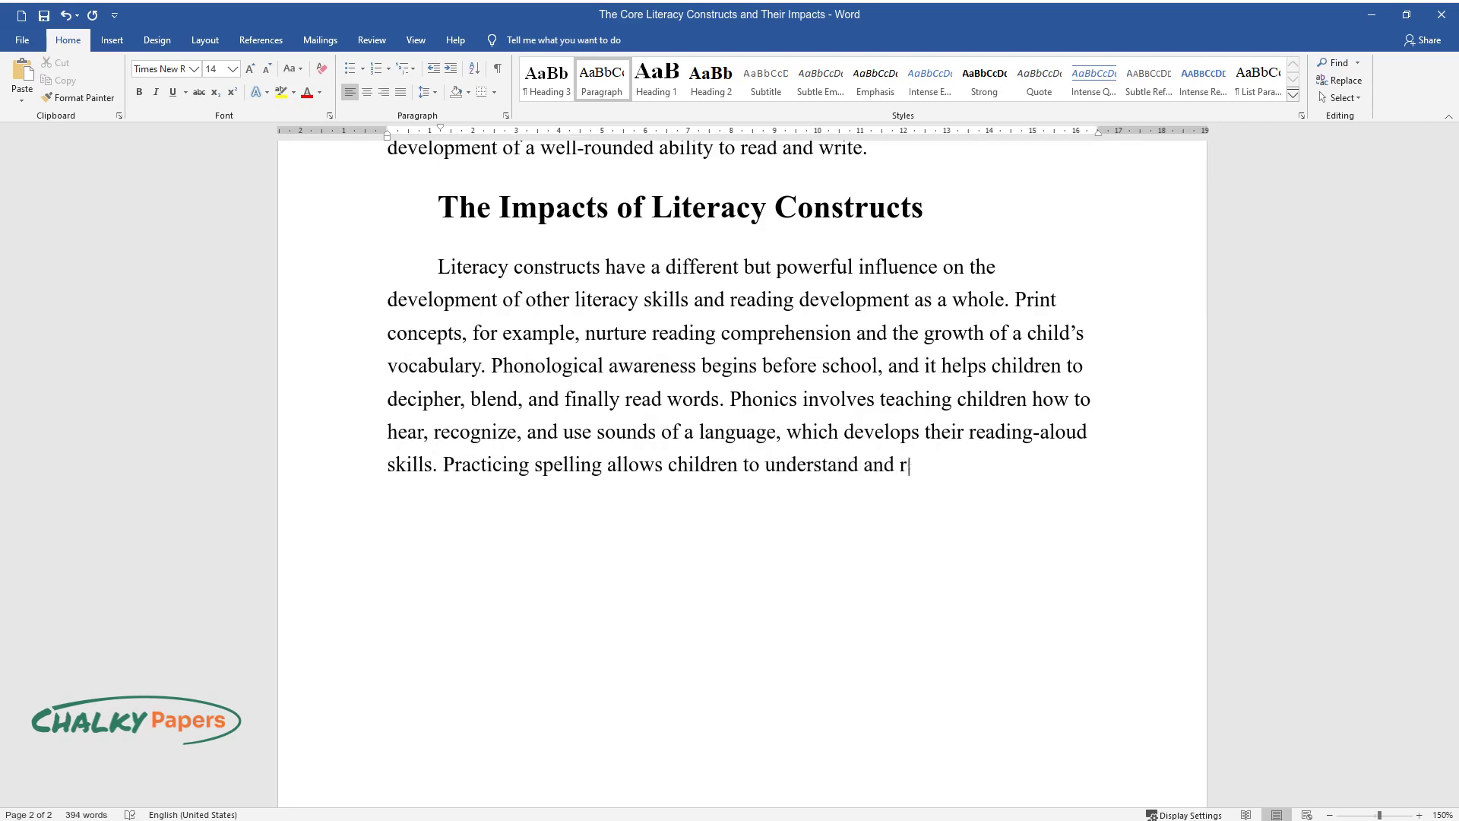
text(ecognize patterns in words and the)
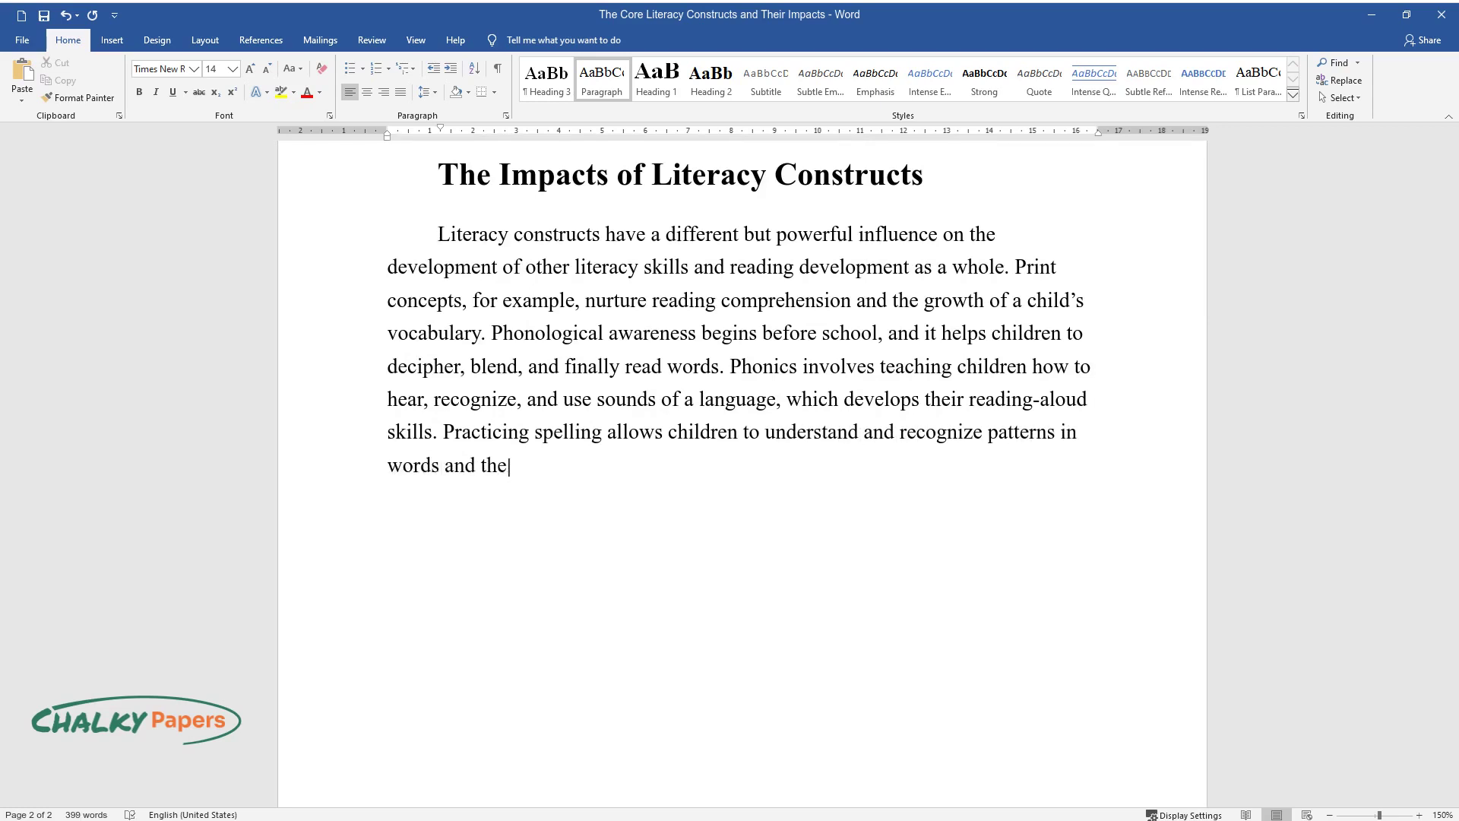
text(refore be able to read more fluent)
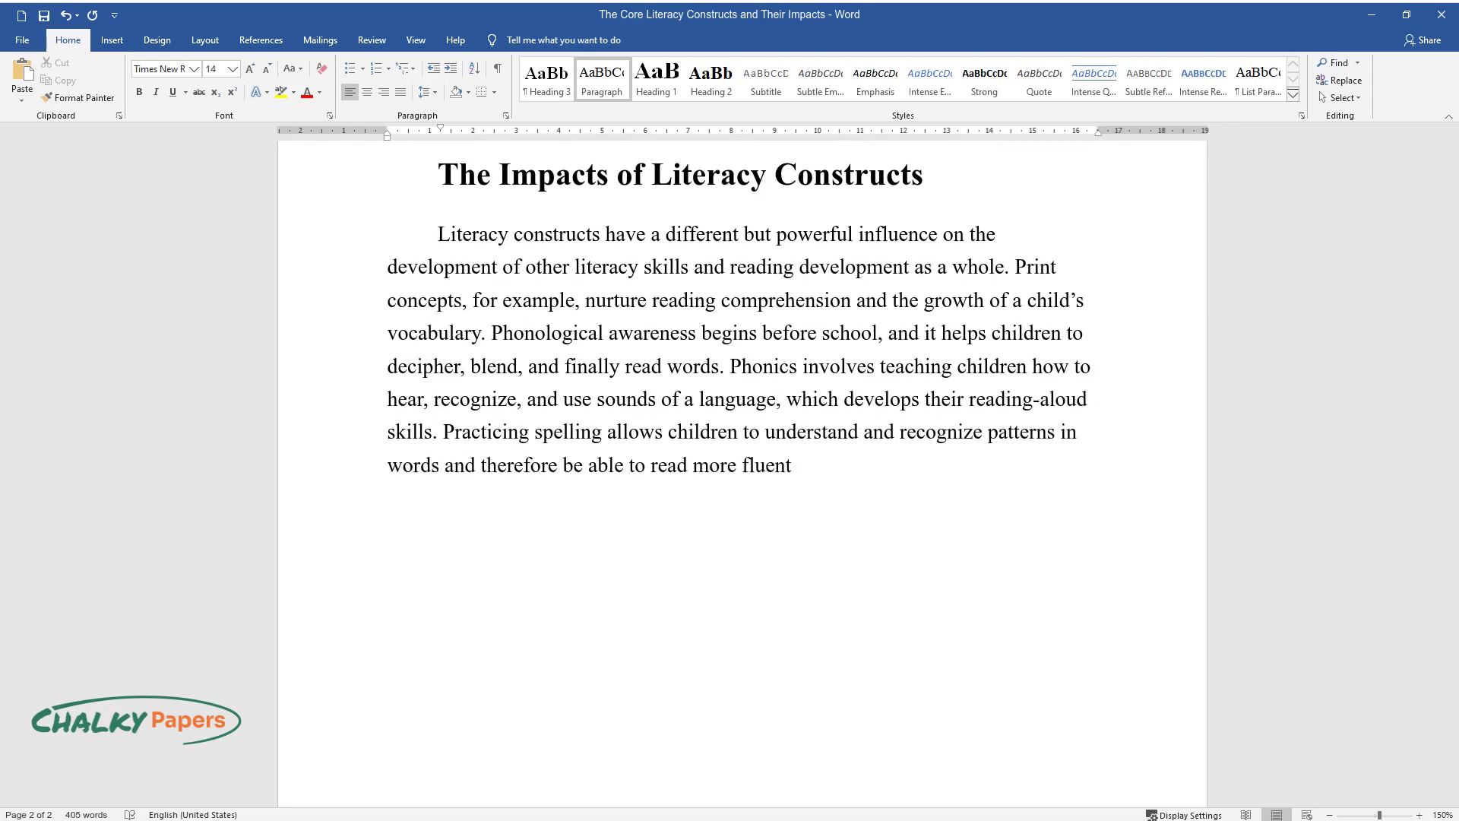
text(ly. The act of handwriting promot)
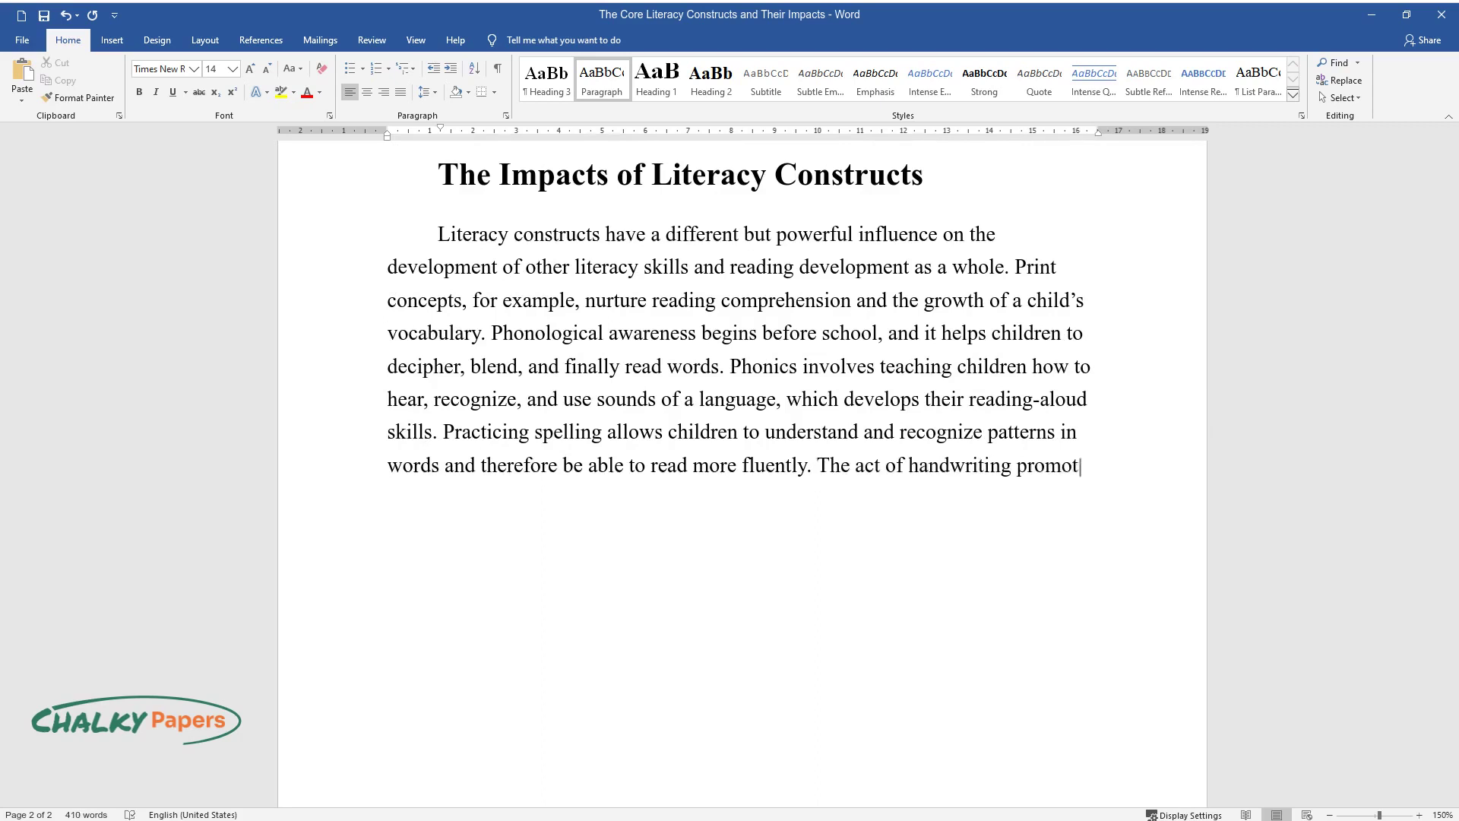
text(es the activation of reading circu)
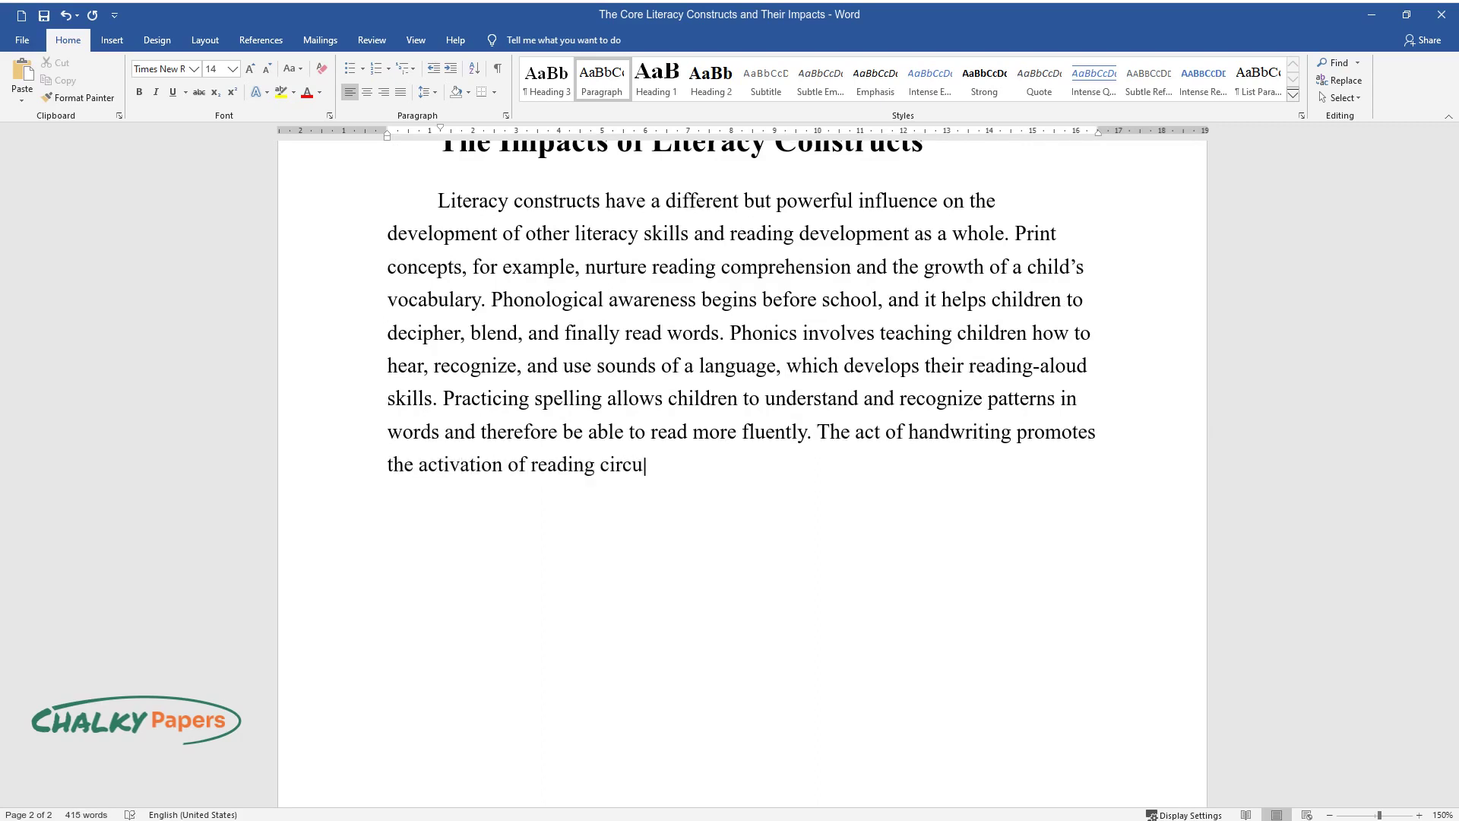
text(its which helps to establish bette)
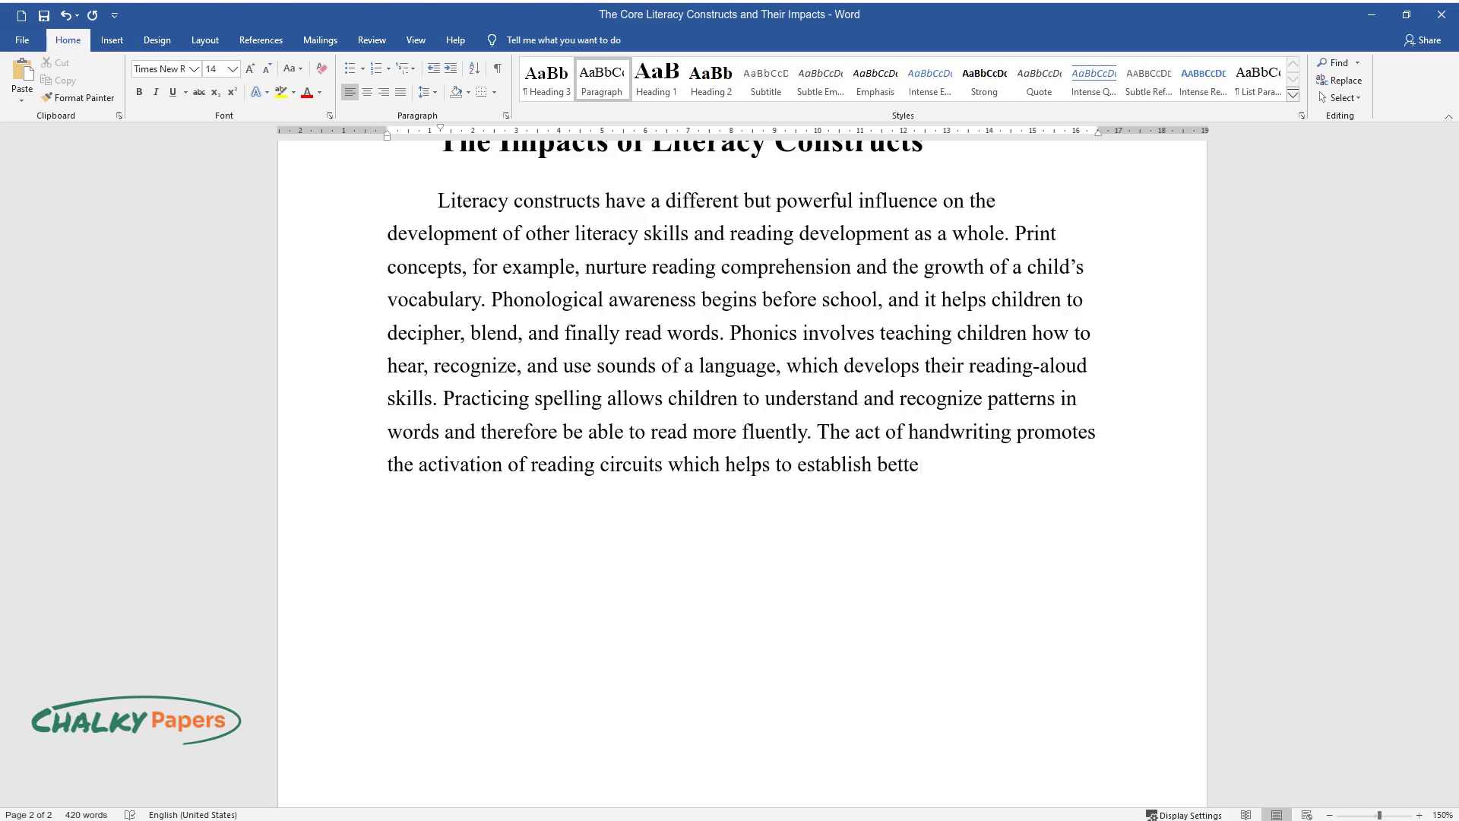
text(r literacy skills. Vocabul)
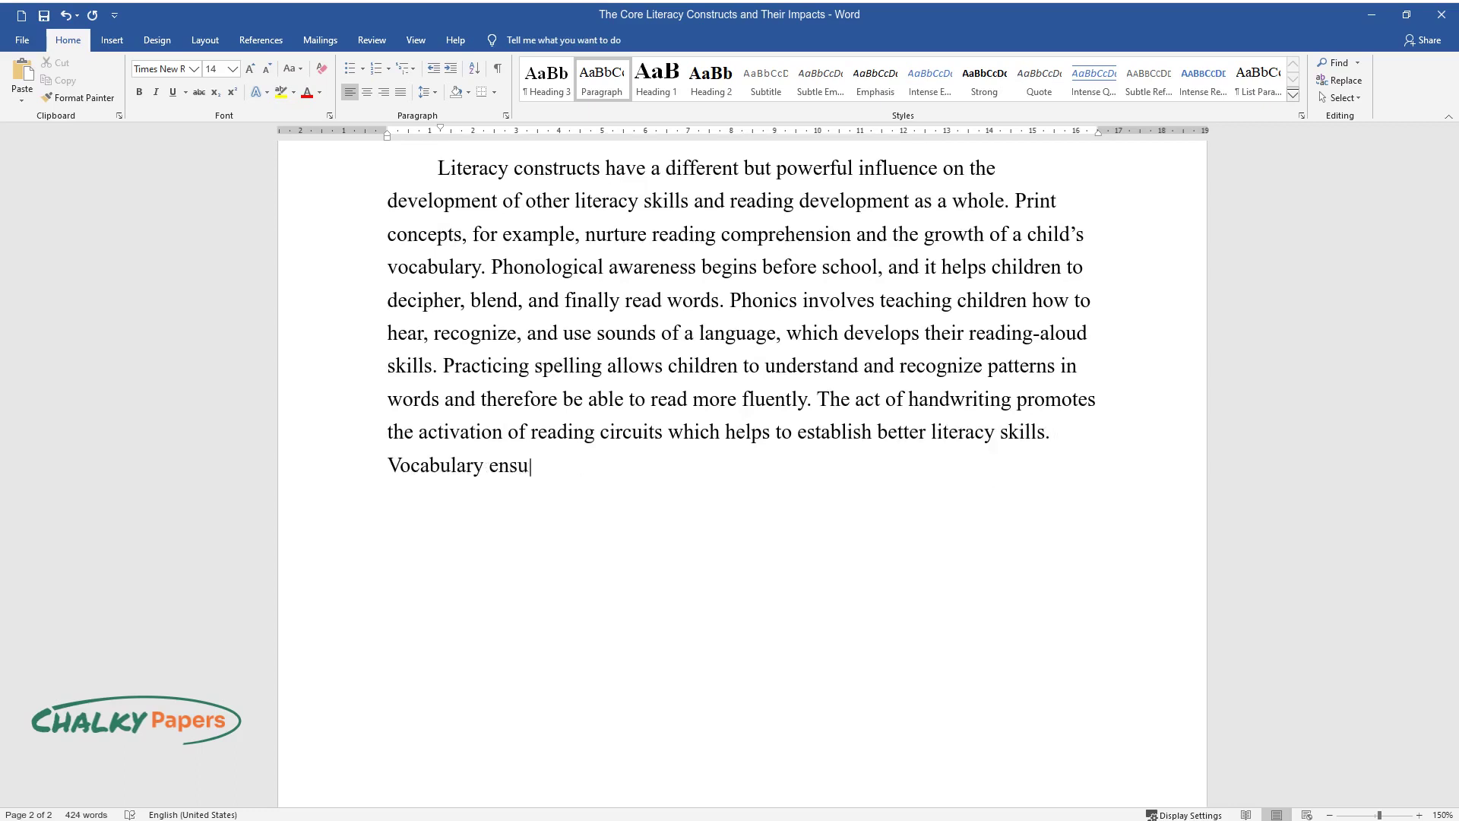
Complete the impacts paragraph ending 'reading comprehension.' and begin a new paragraph on word recognition.
text(res understanding of words and concepts that these words represent,)
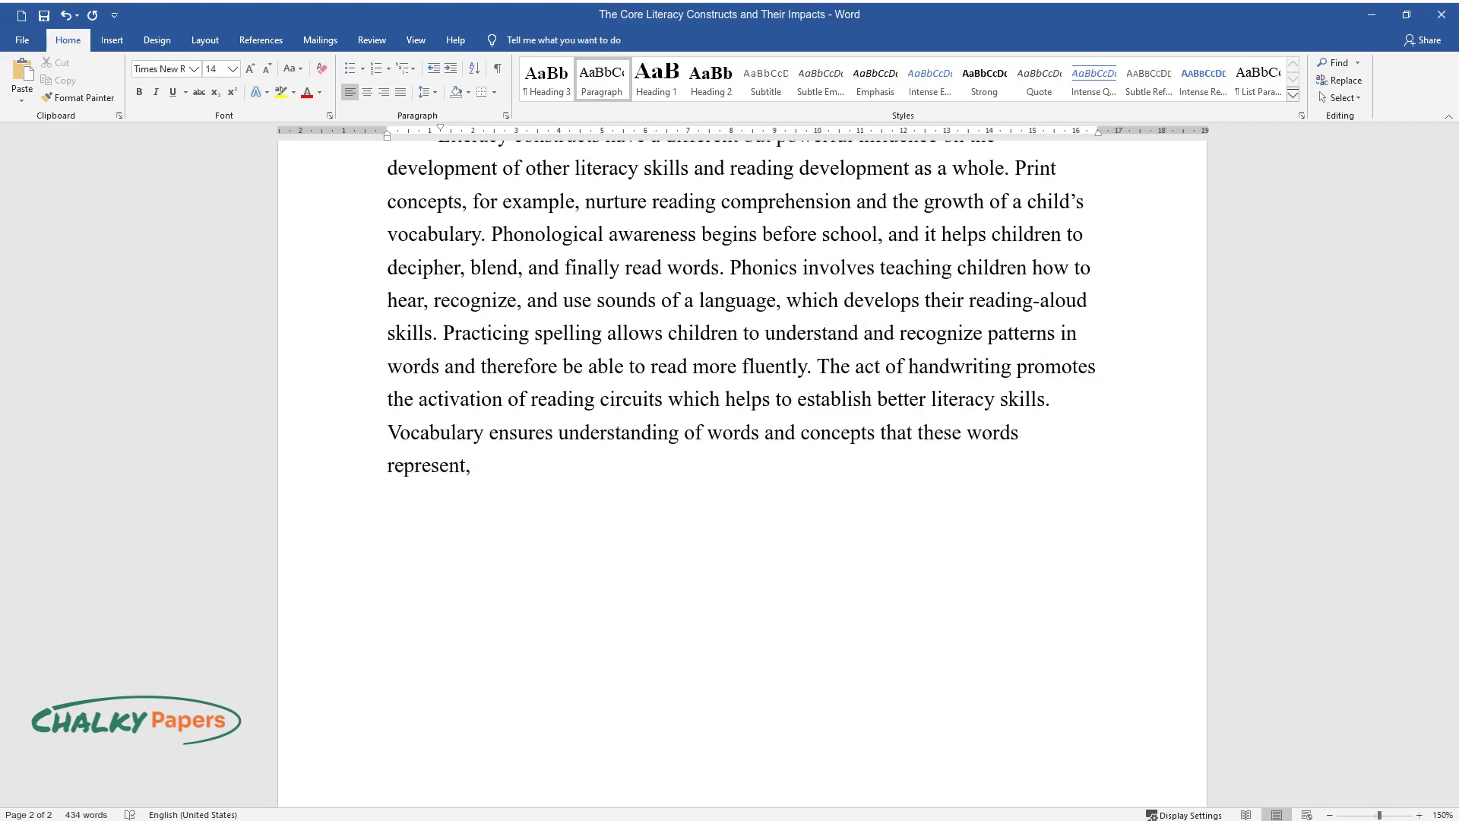
text( and it establishes efficient commu)
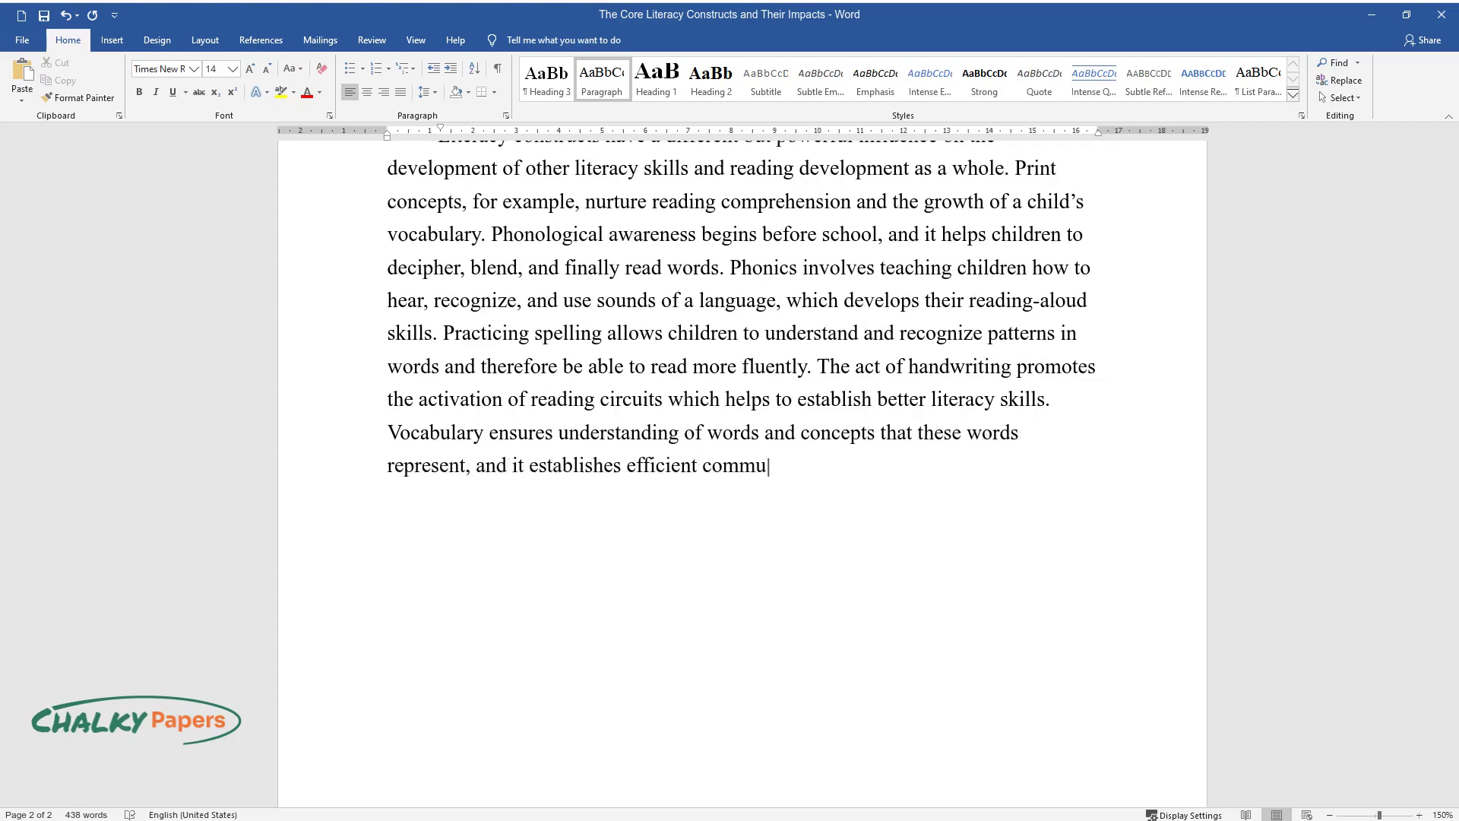
text(nication and reading comprehension.)
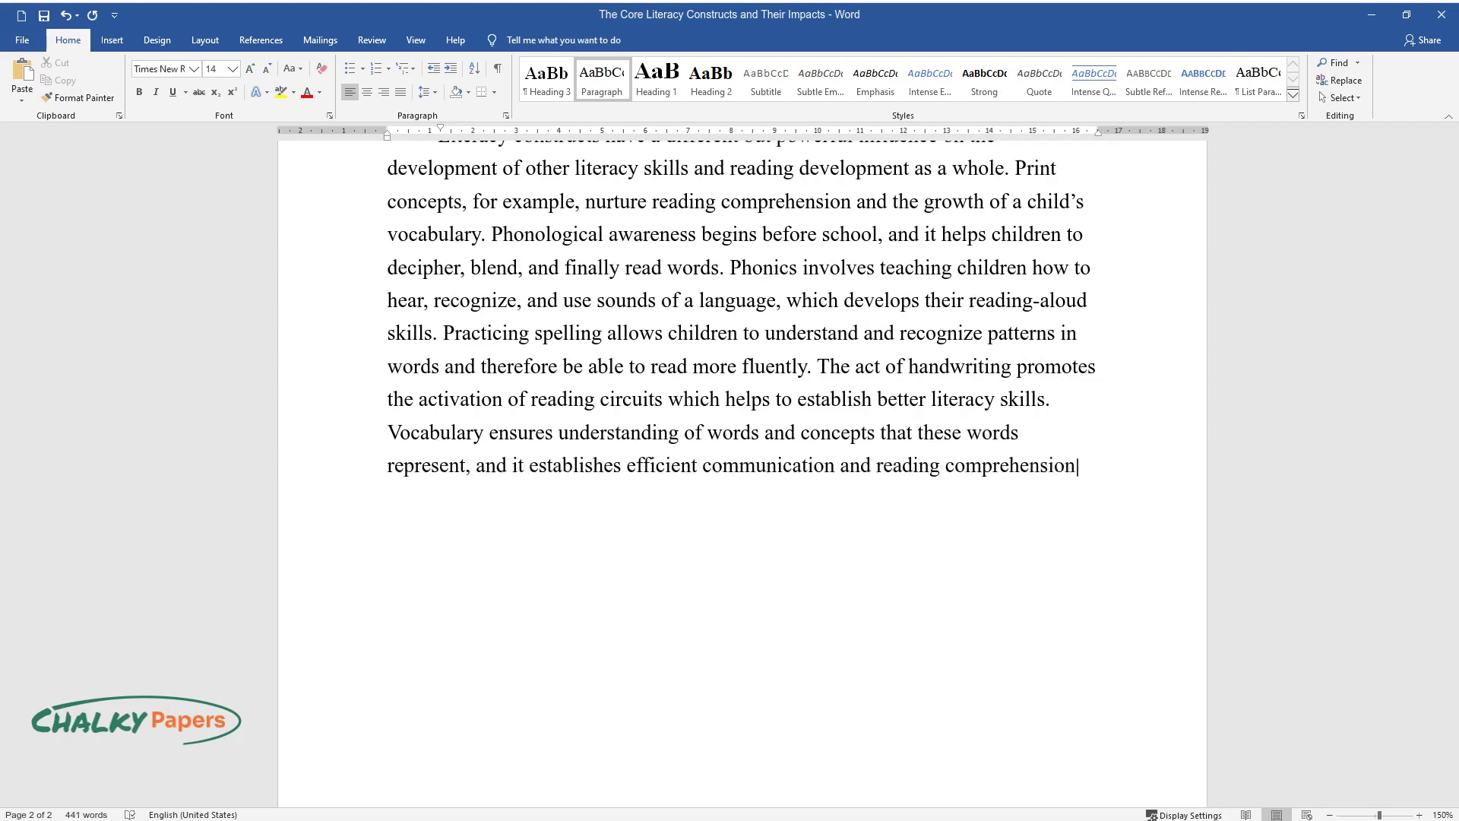
key(Return)
text(Well-developed w)
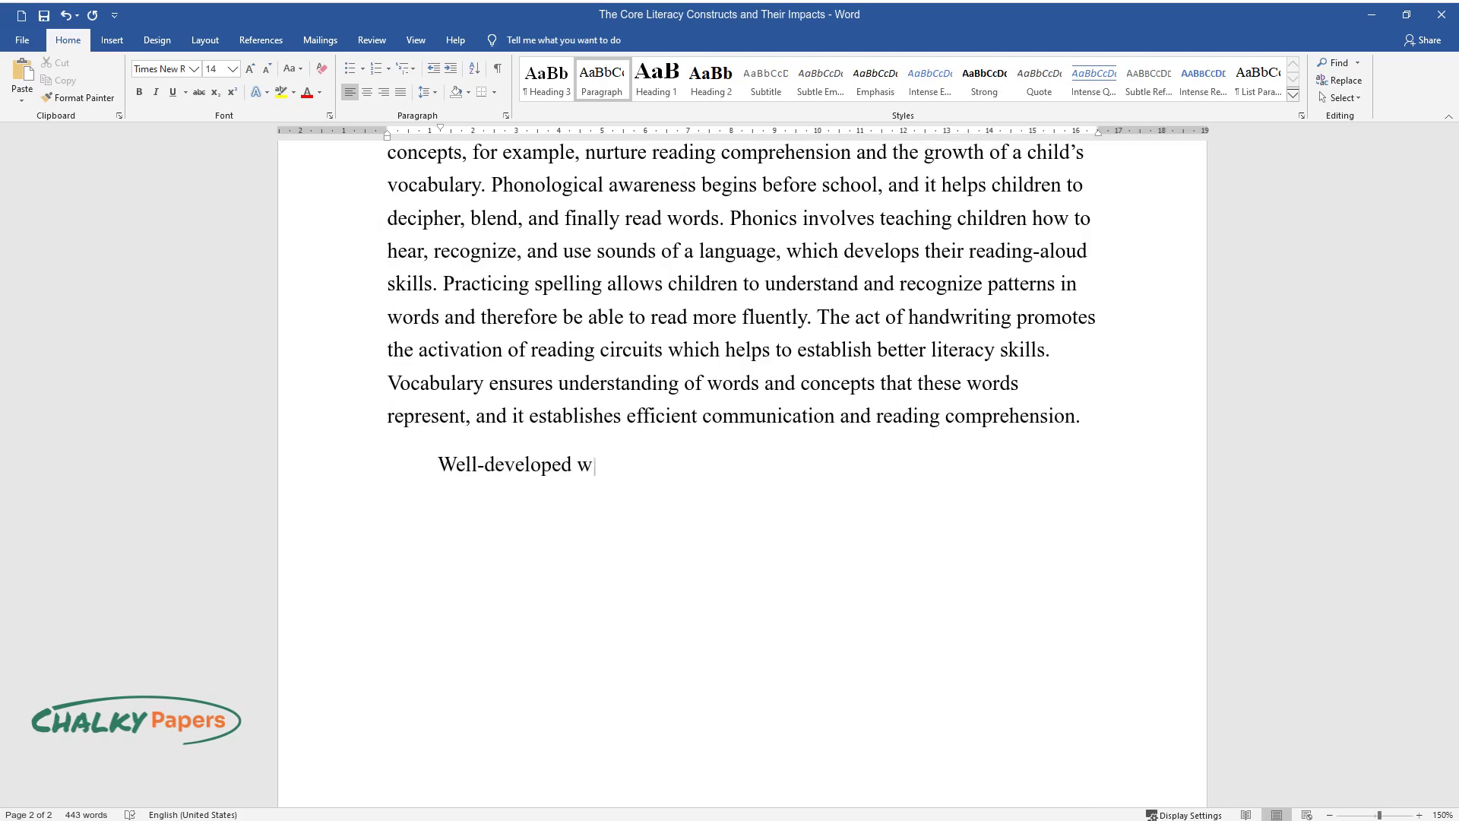
text(ord recognition leads to adept readi)
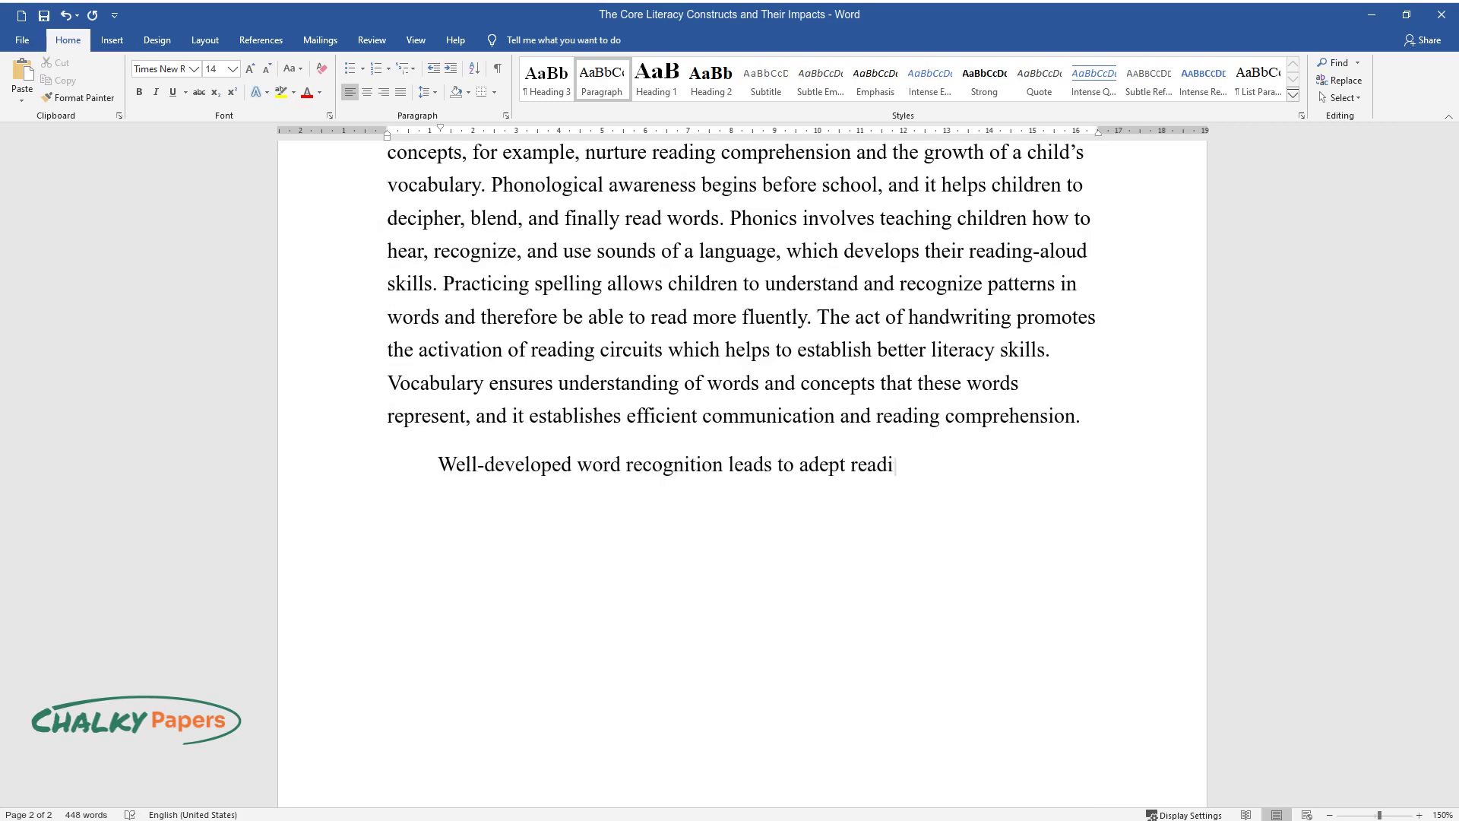
text(ng comprehension and quick)
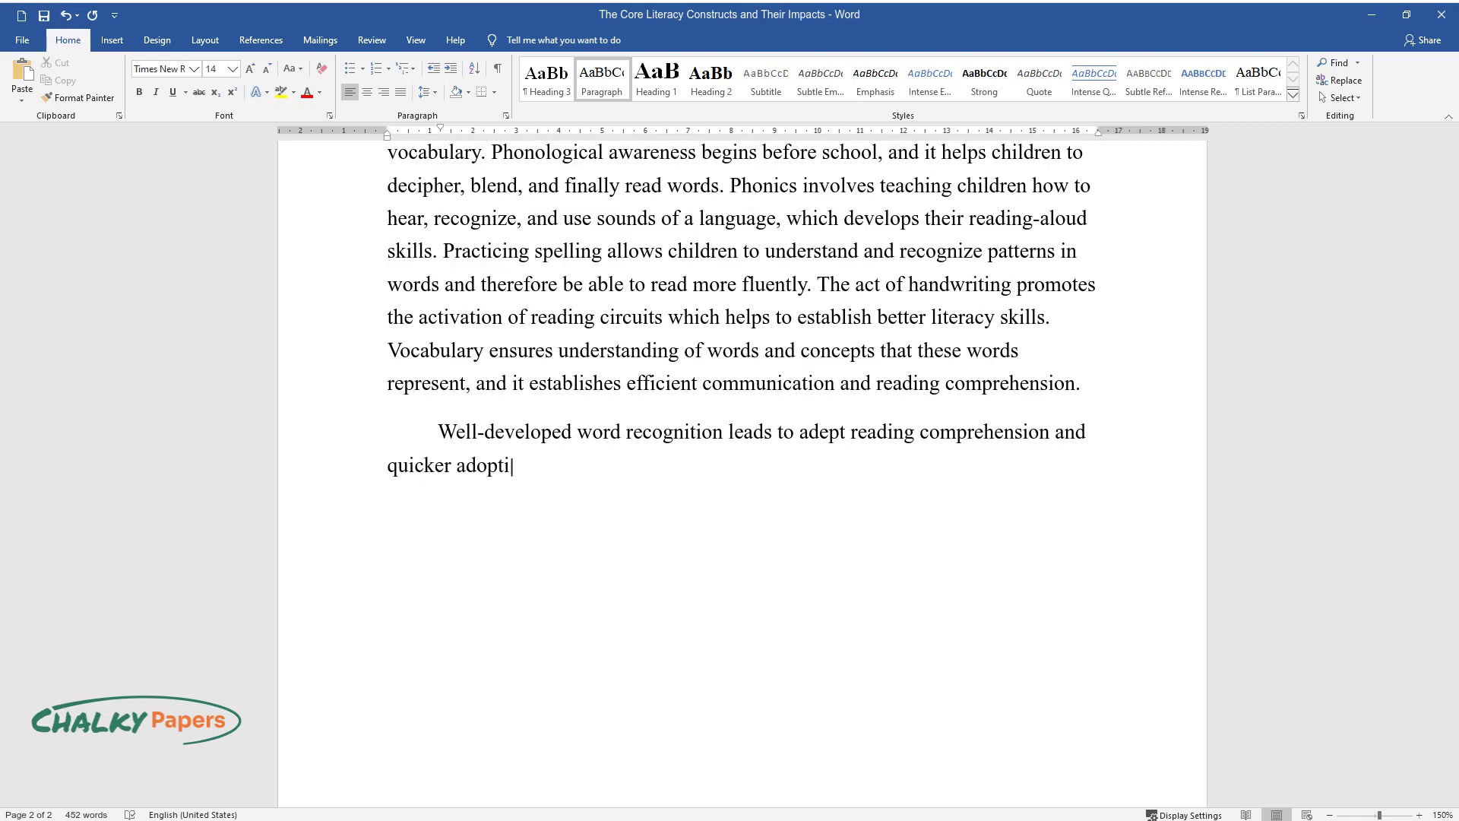
text(er adoption of new information. Morphology a)
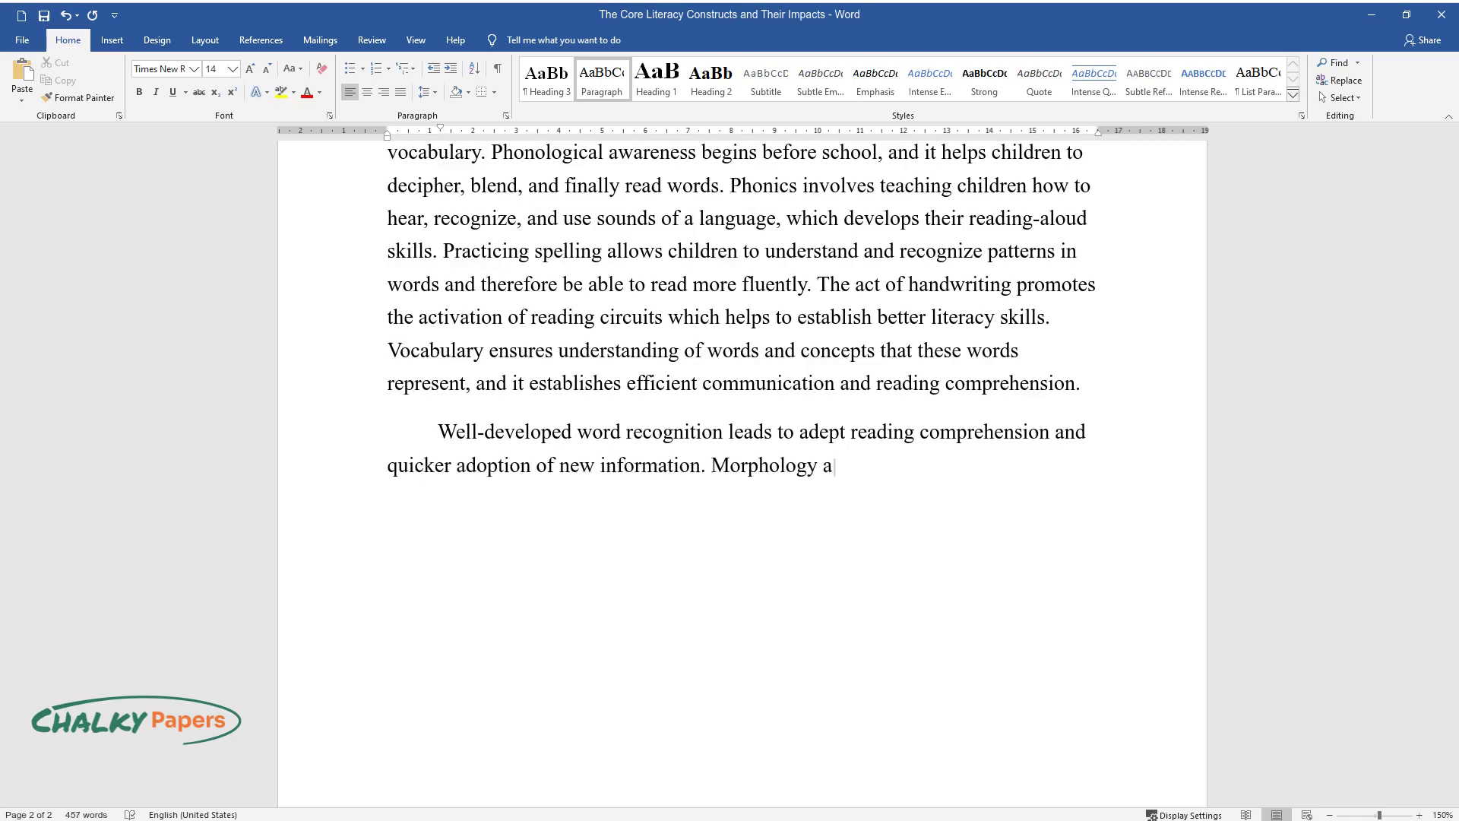
text(llows children to learn about relat)
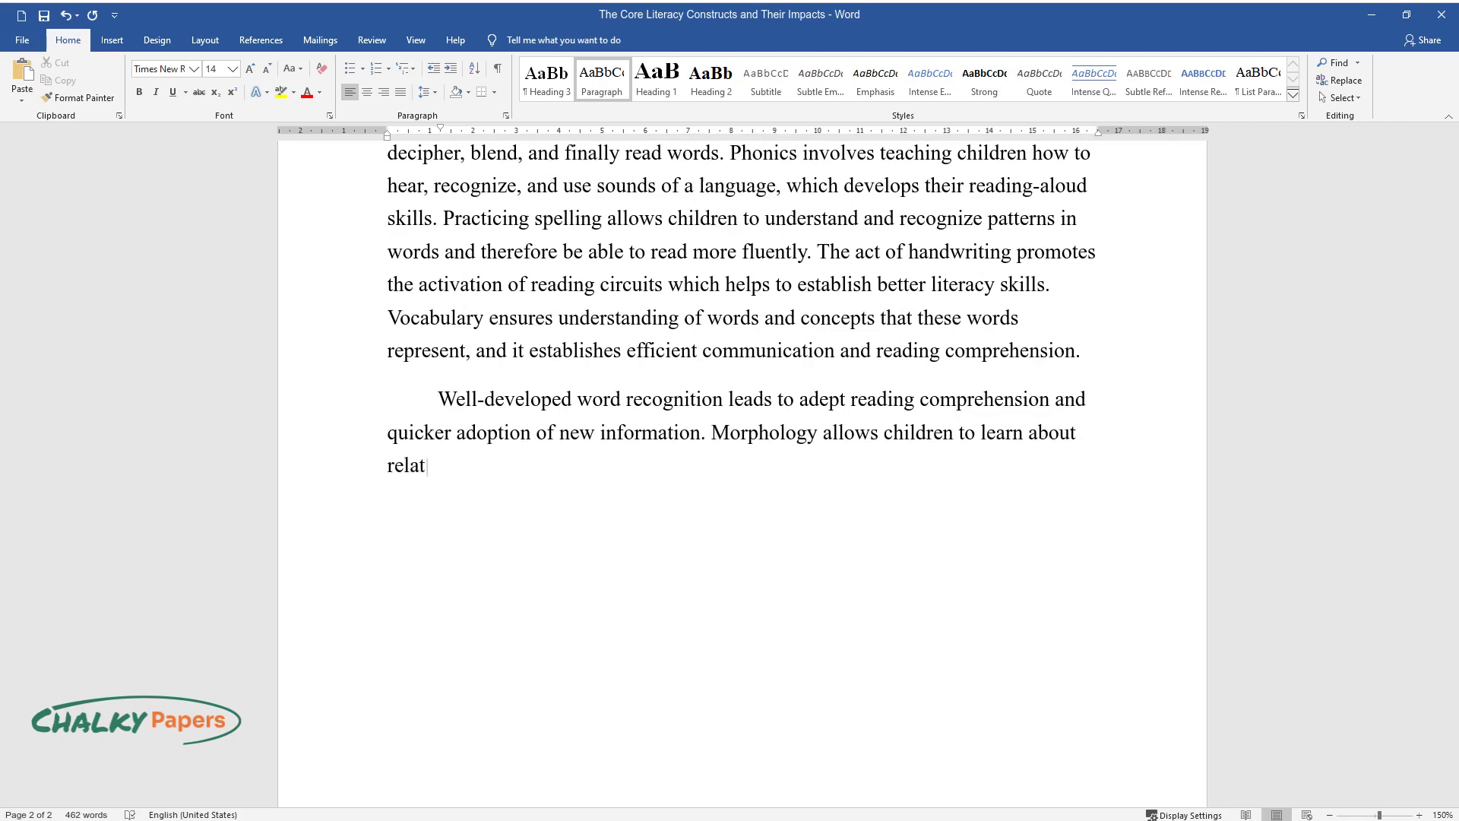
text(ionships among words, which include)
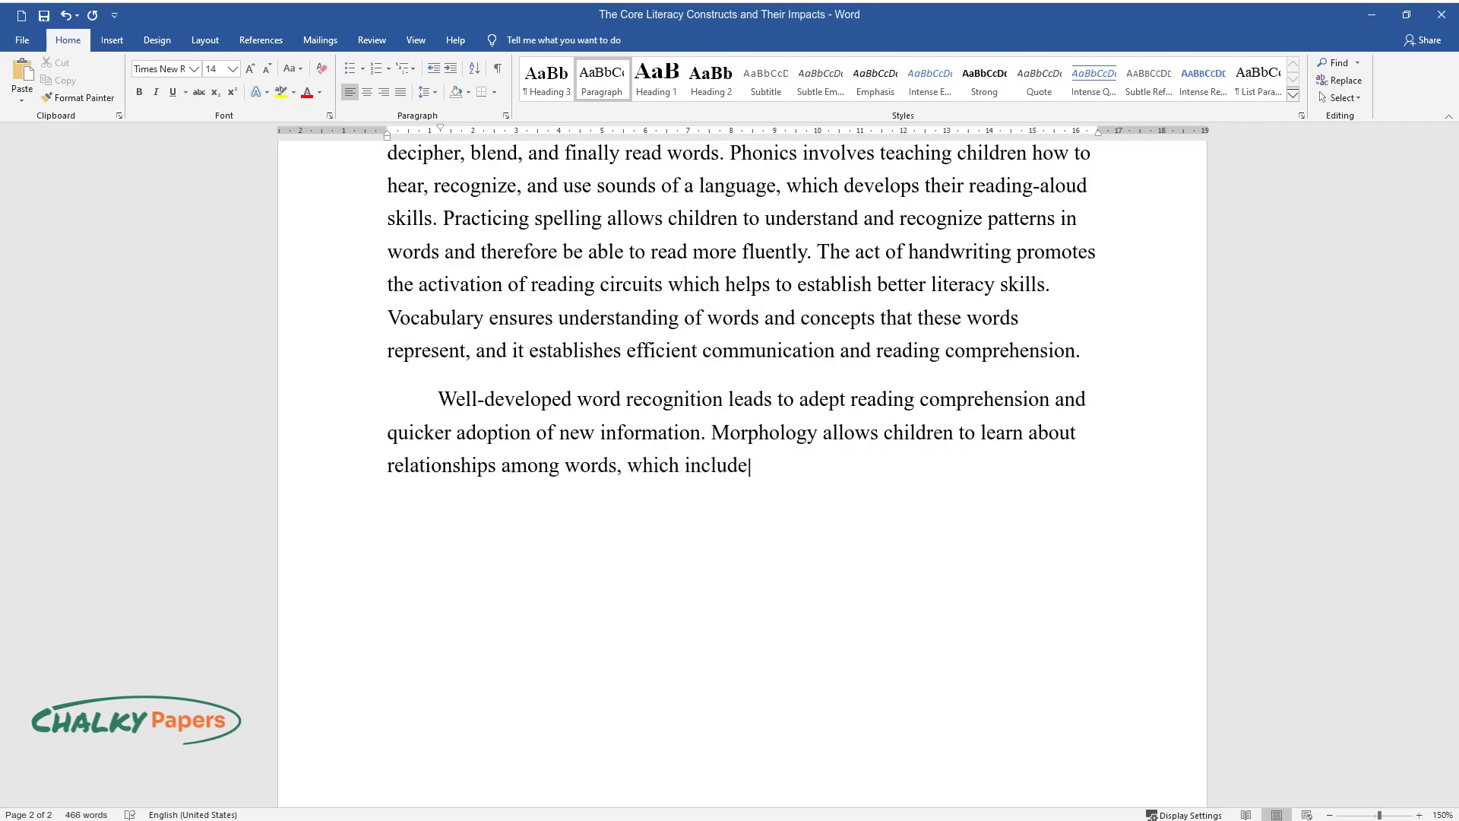
text(s the way they sound and the way th)
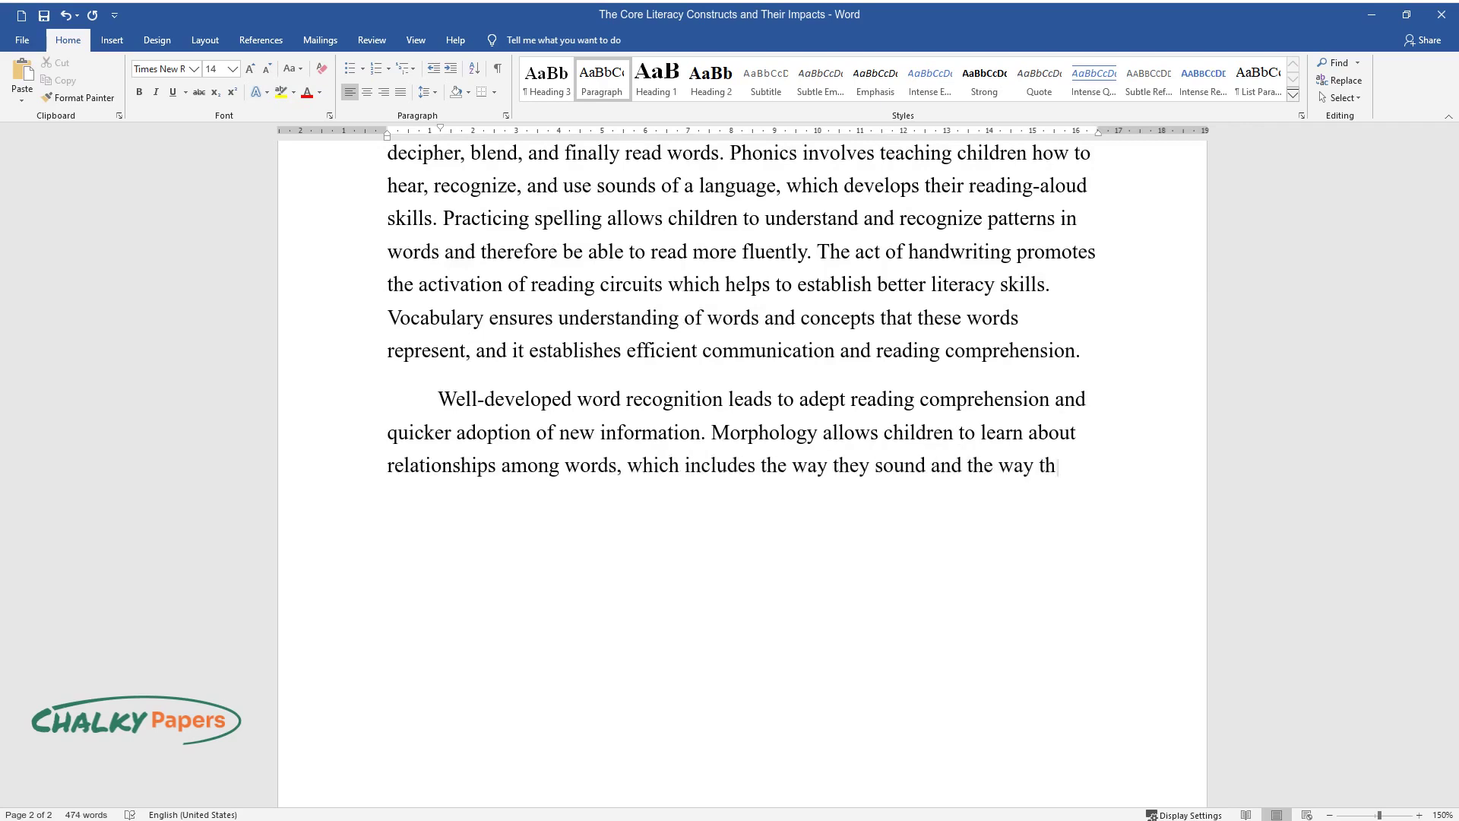
text(ey are spelled. It makes a signific)
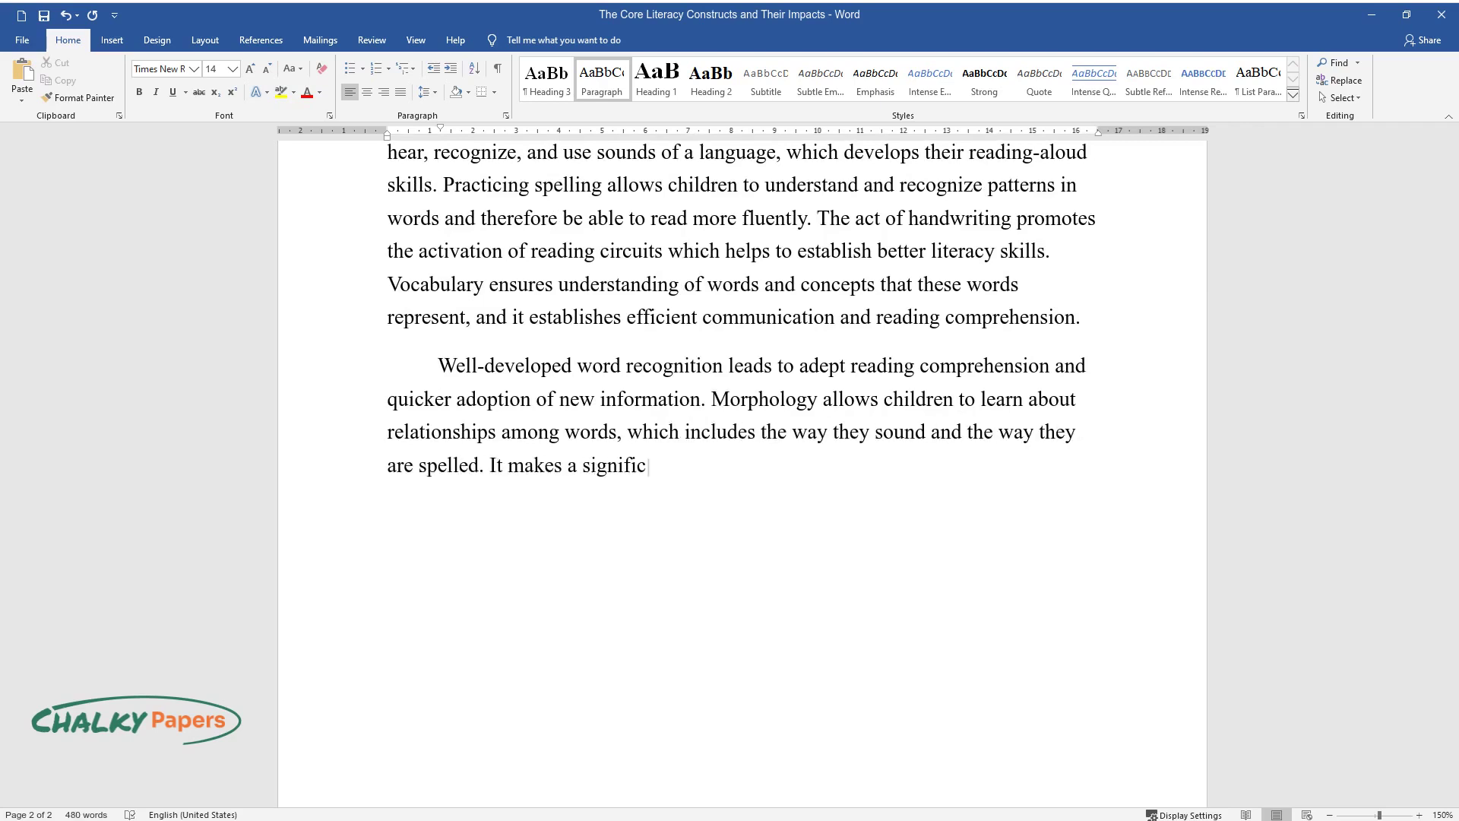
text(ant contribution to vocabulary grow)
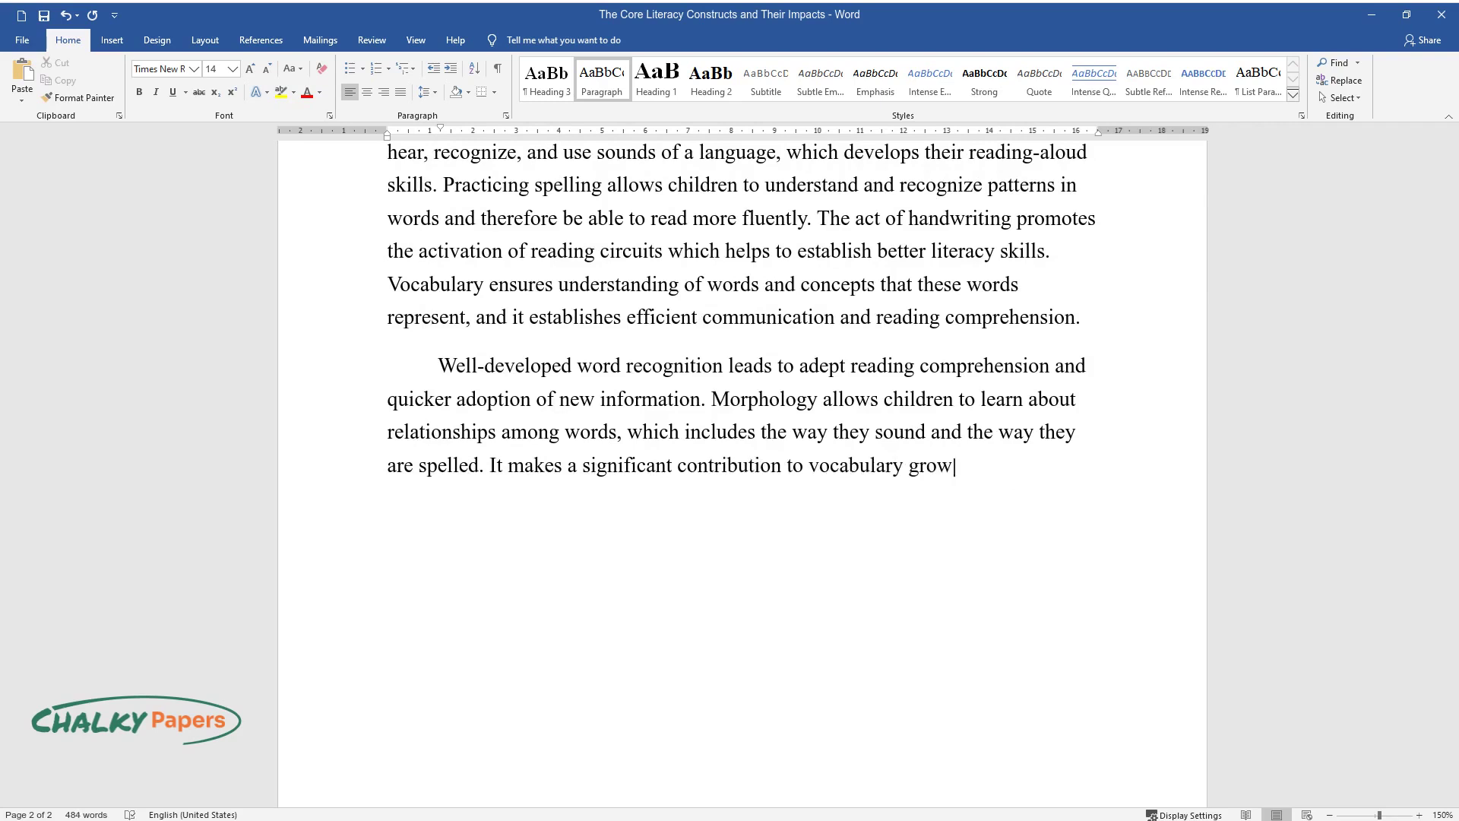
text(th and reading comprehension. The im)
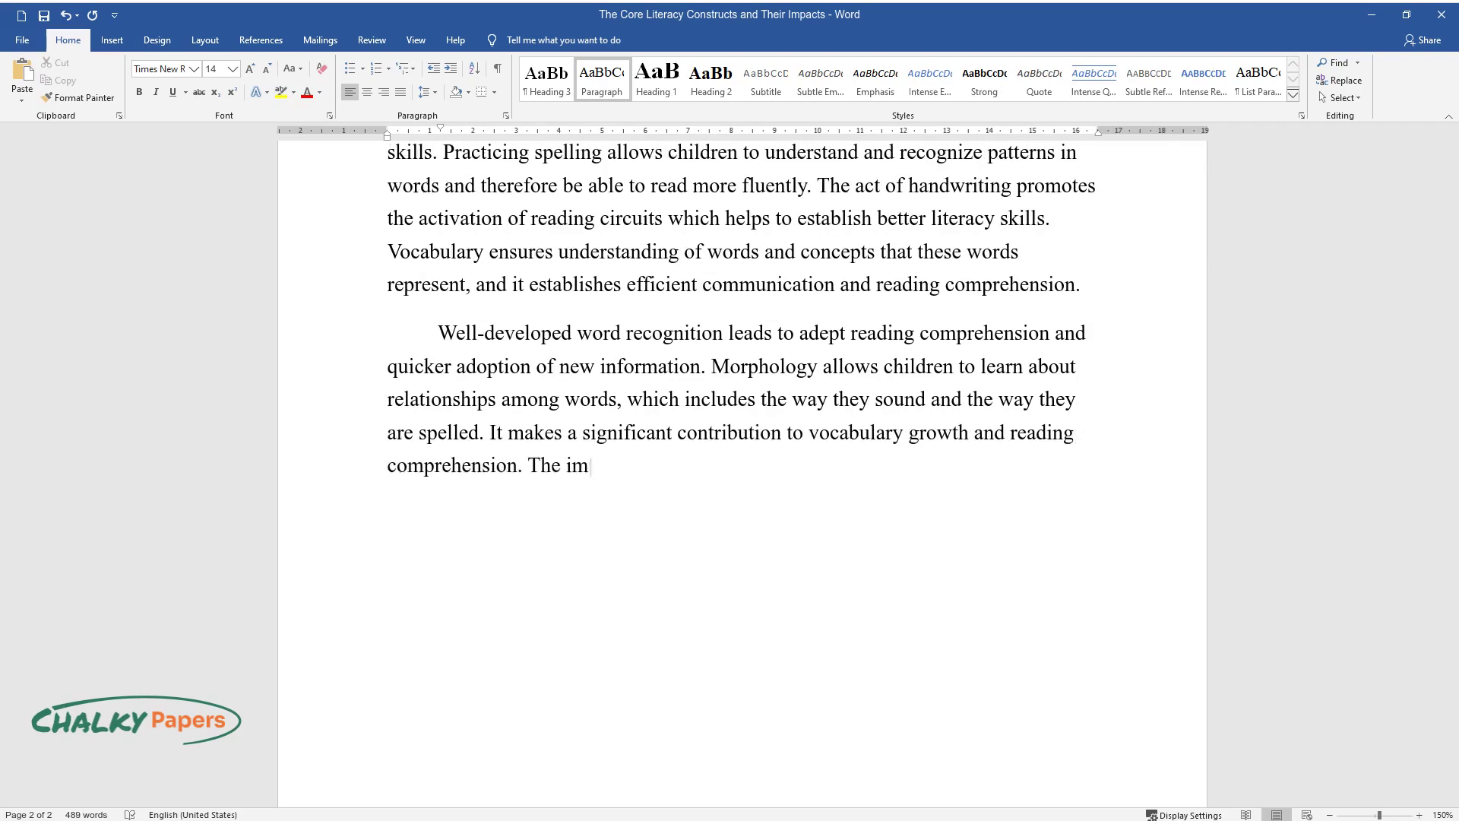
text(portance of fluency lies in motiva)
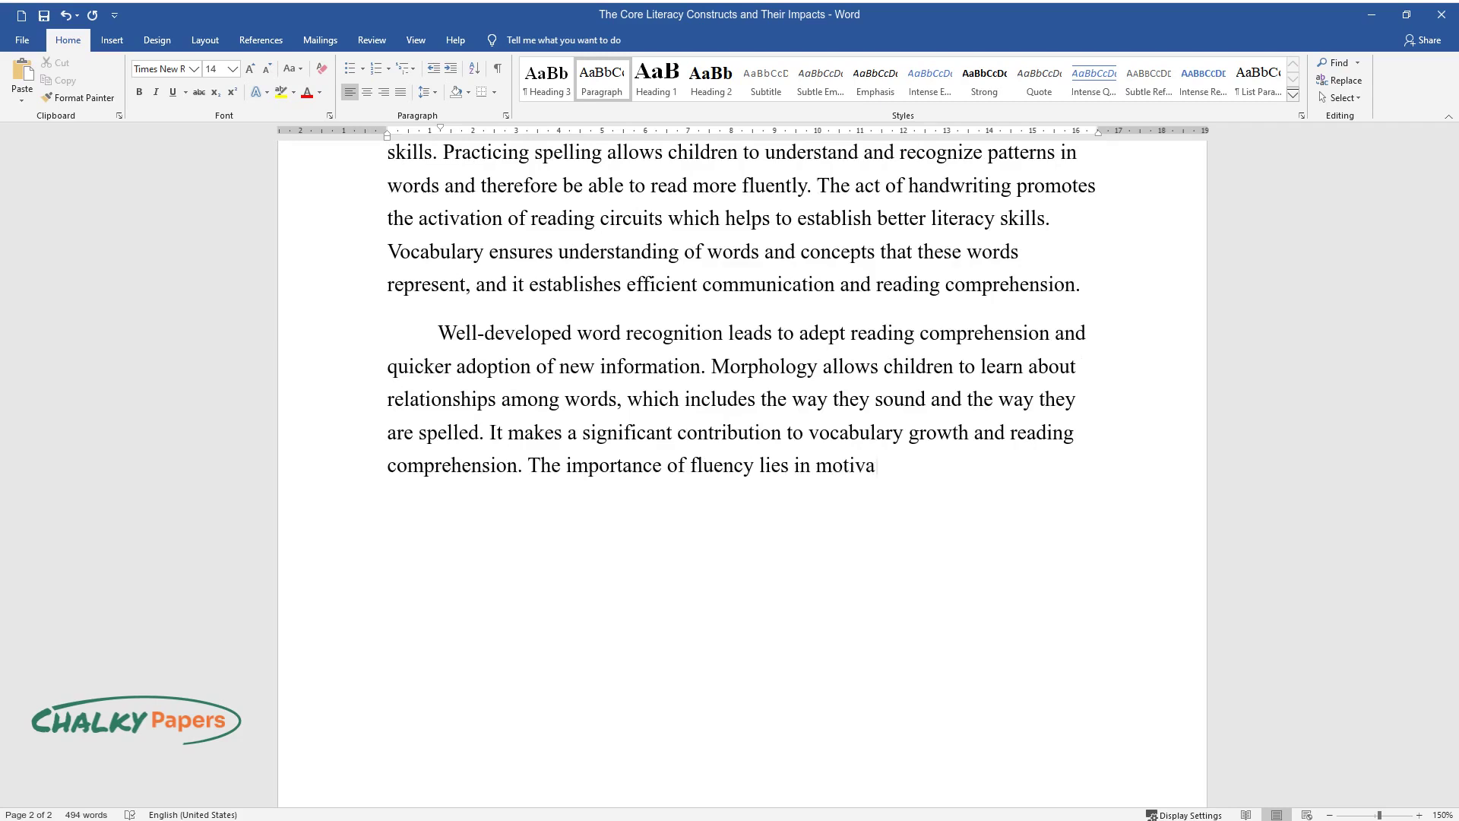
text(tion for reading as well as the development o)
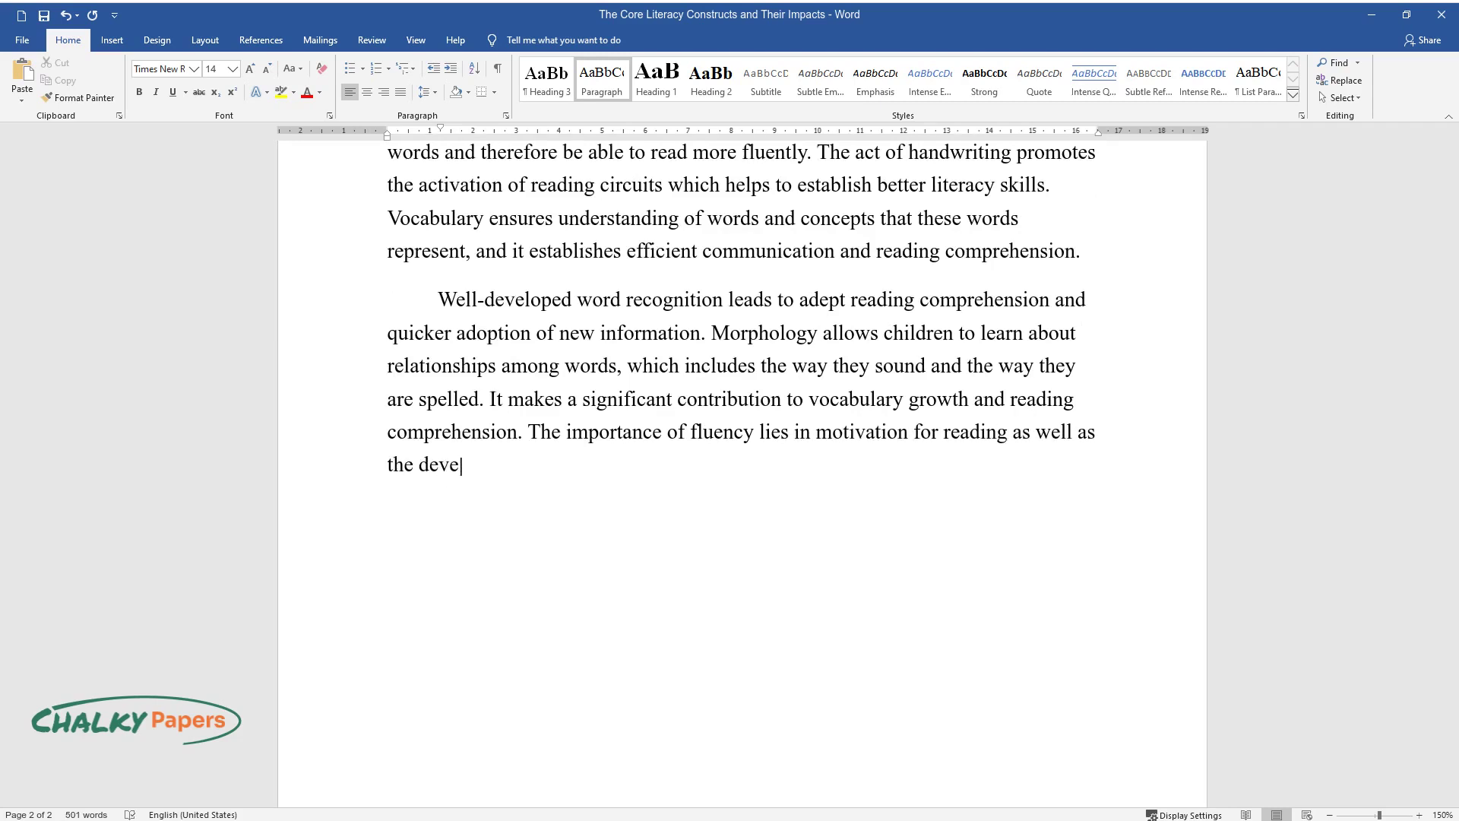
text(f expressive and smooth sp)
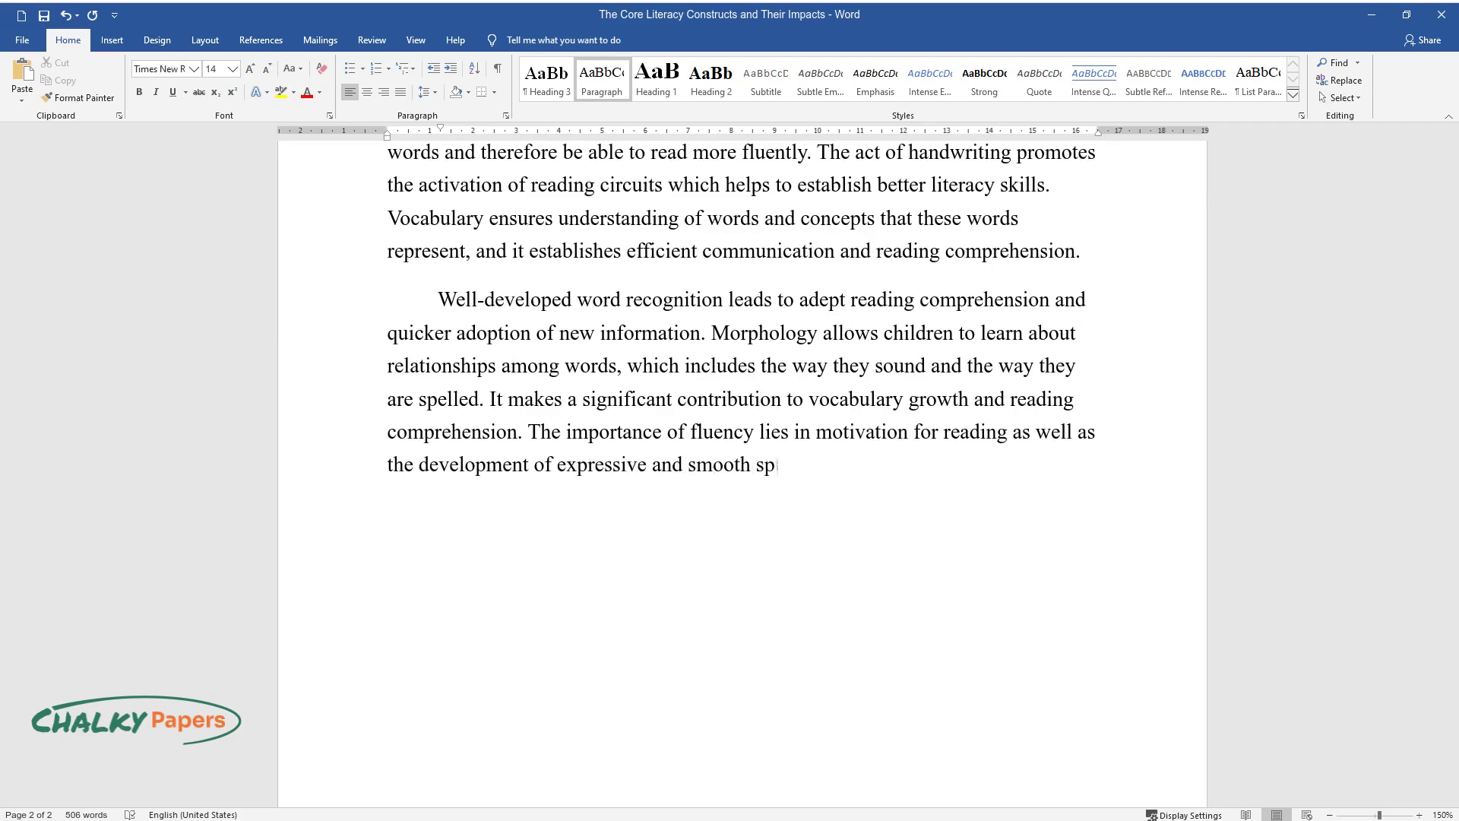
text(eech patterns. Comprehension is a s)
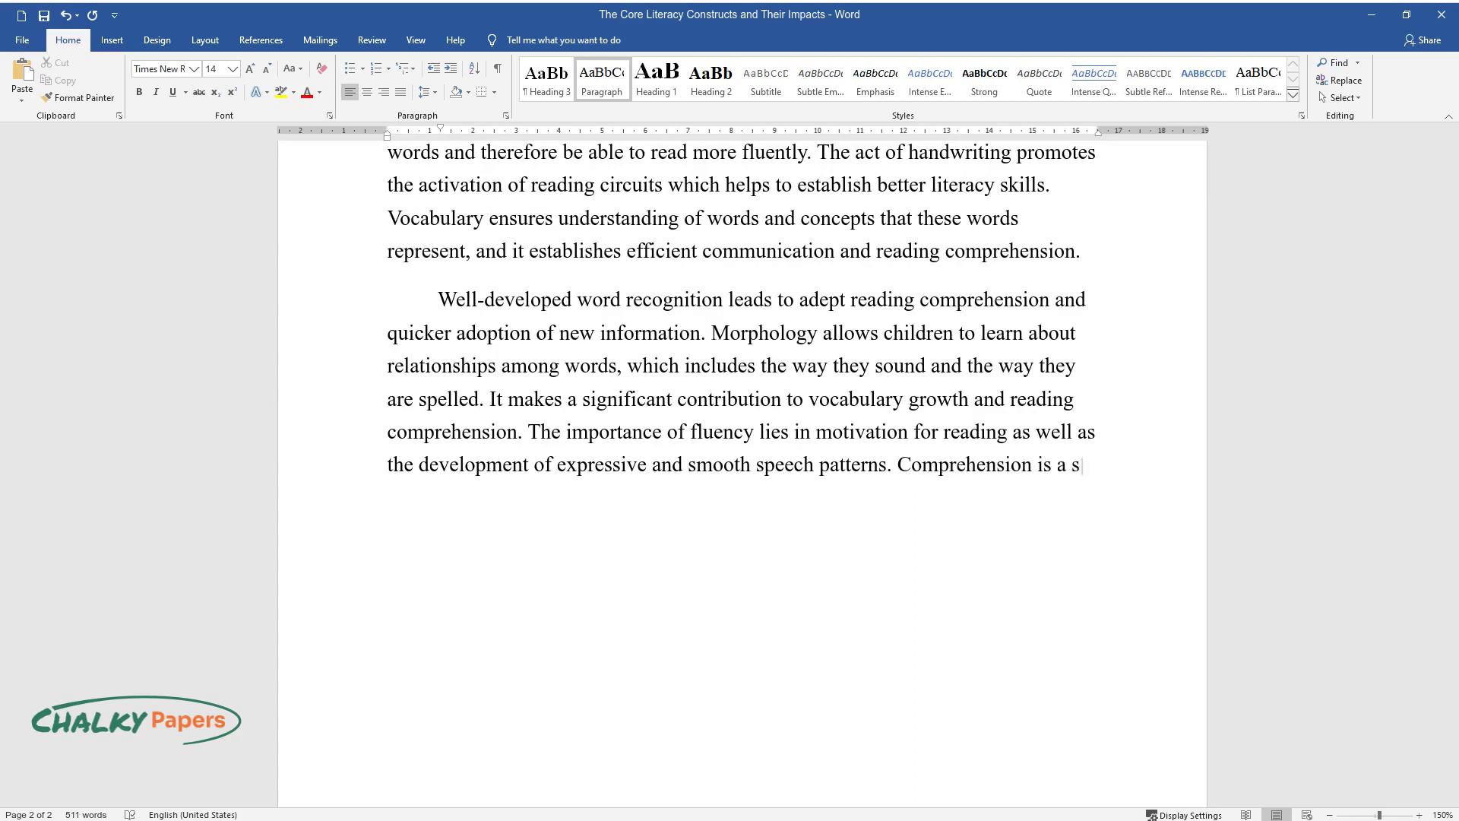
text(kill that allows readers to make co)
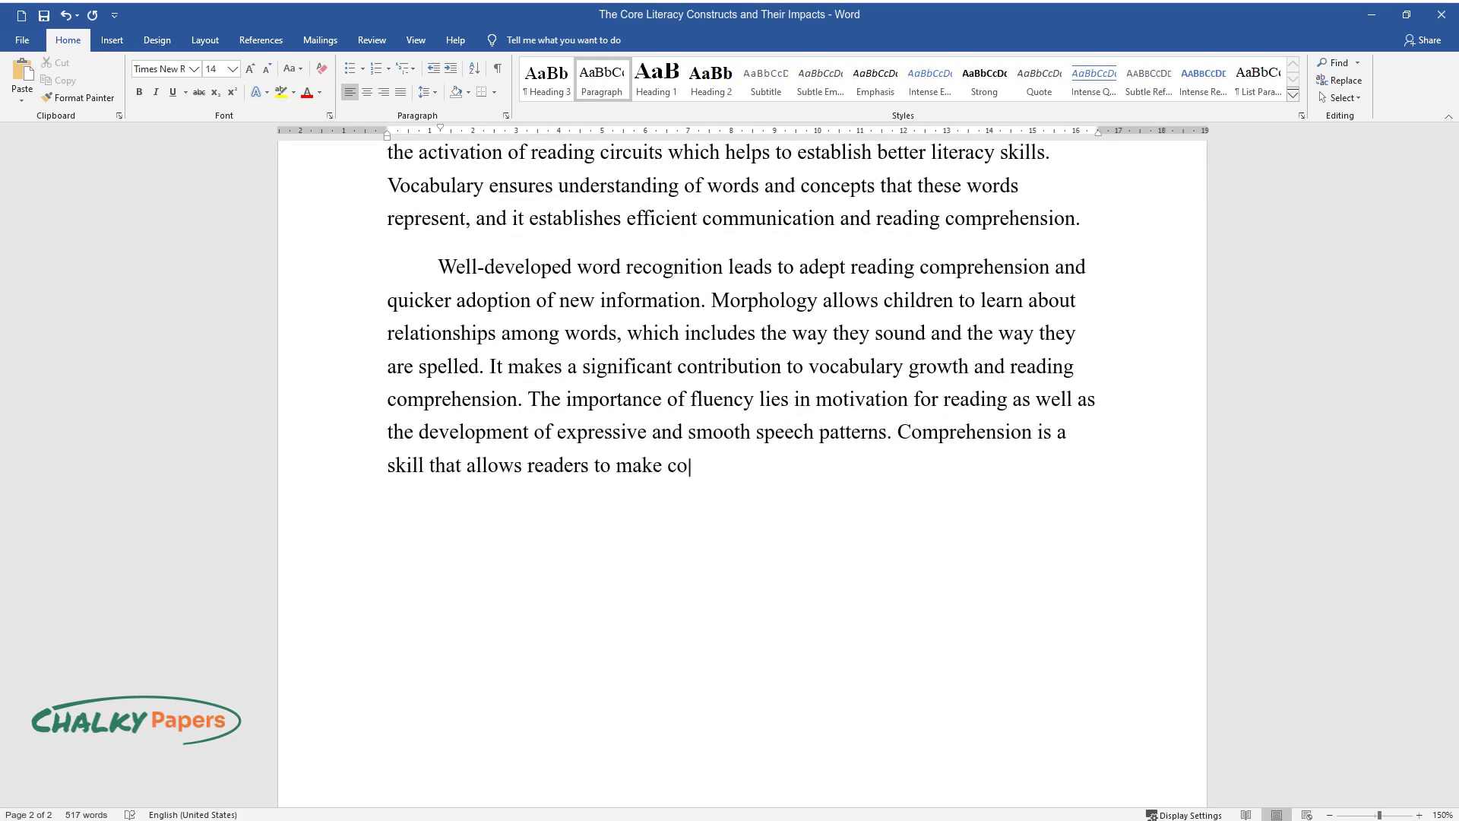
text(nclusions regarding the material th)
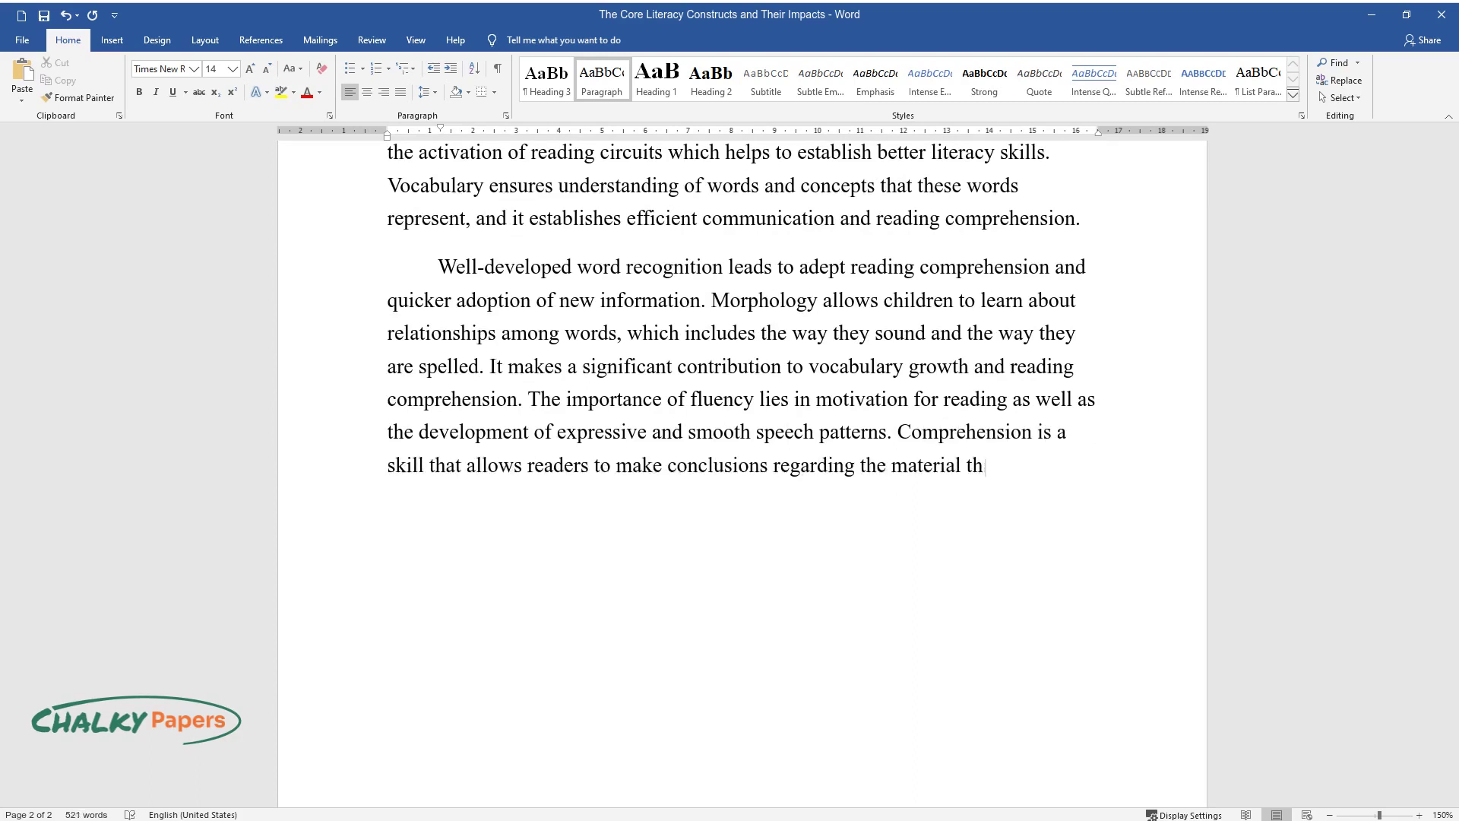
text(at they read, which in turn makes r)
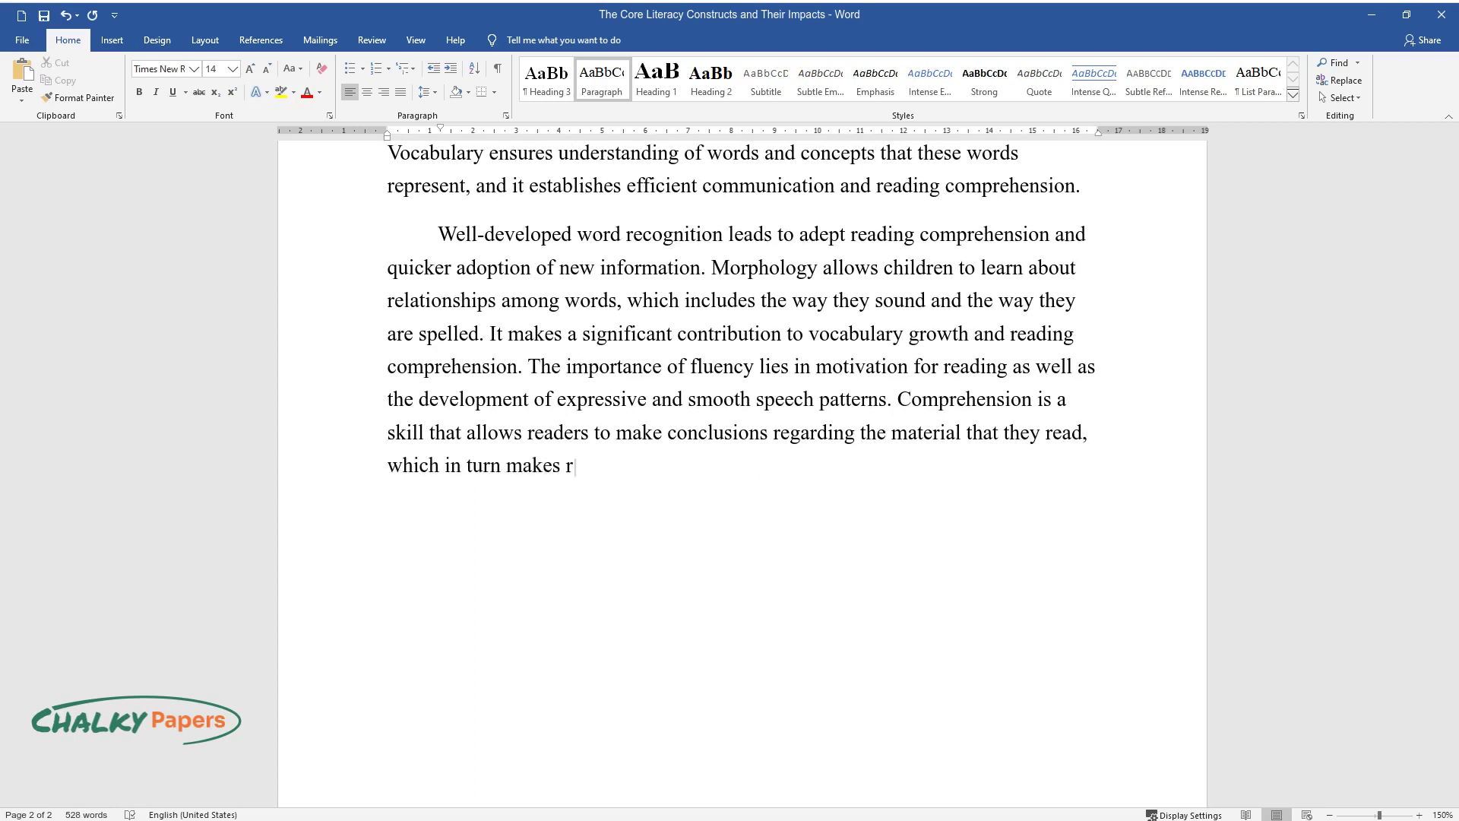
text(eading appear more engaging and mot)
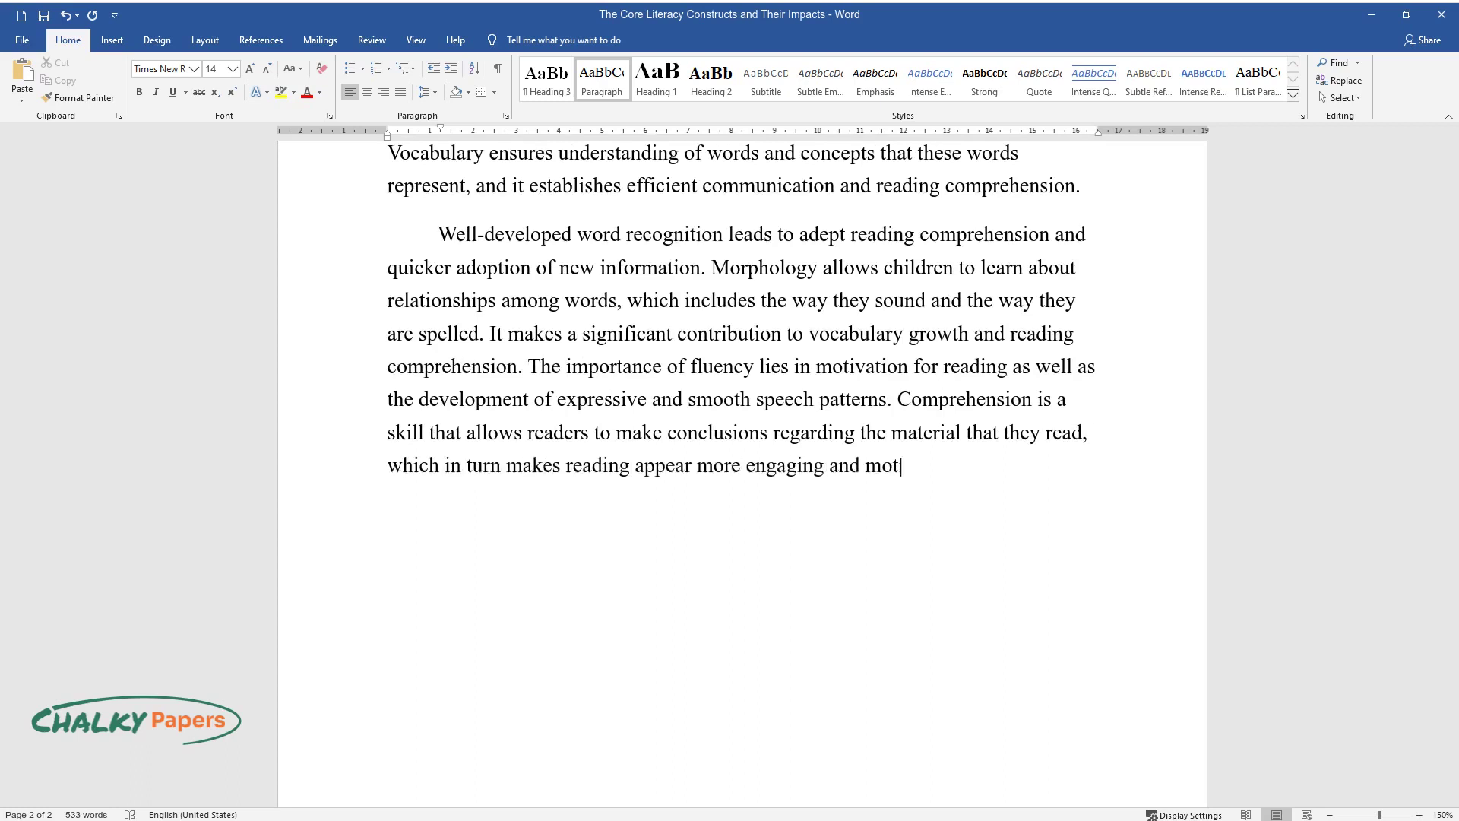
text(ivates them to read more. The syntax is impo)
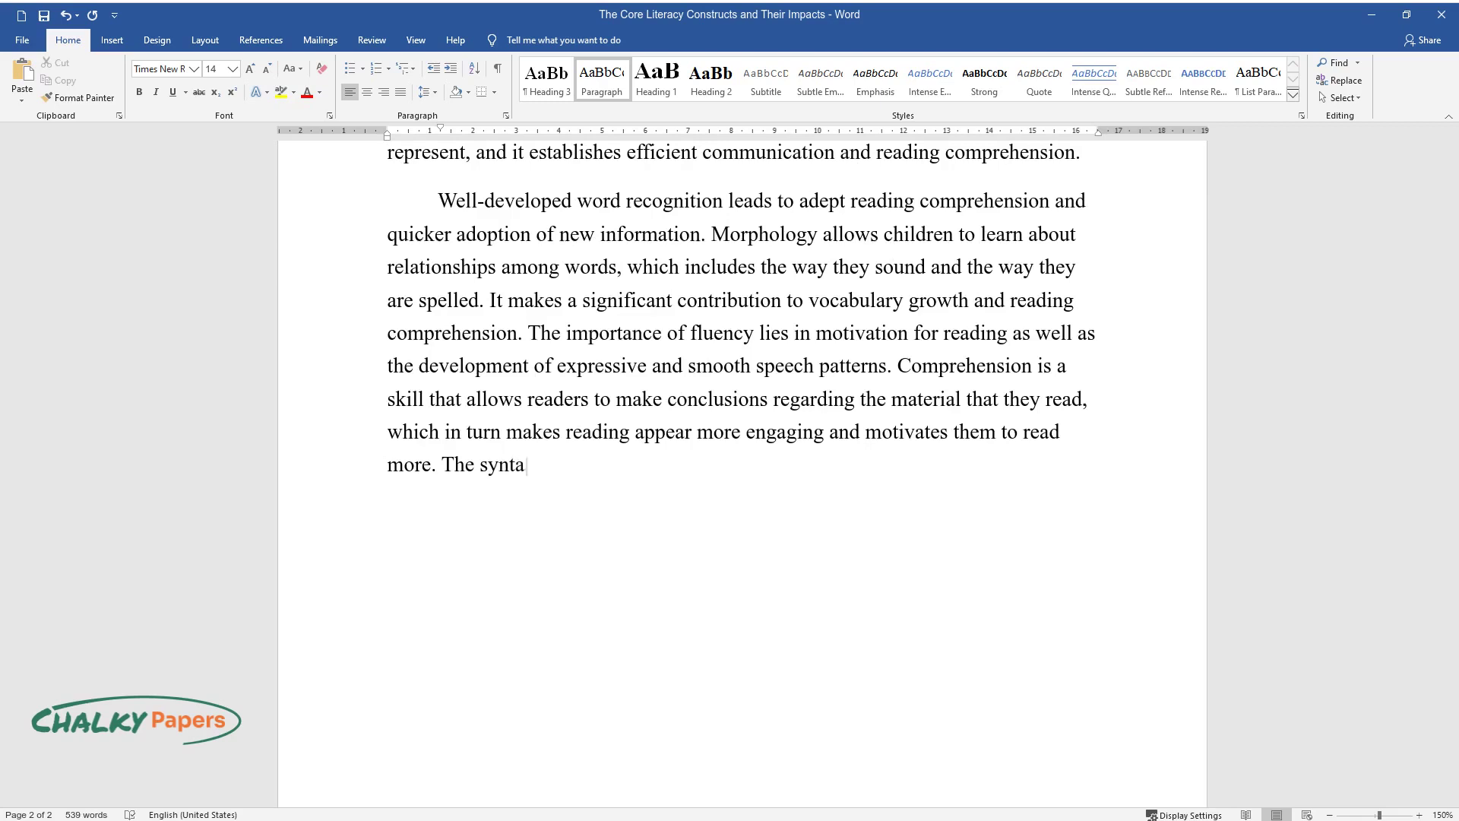
text(rtant for understanding me)
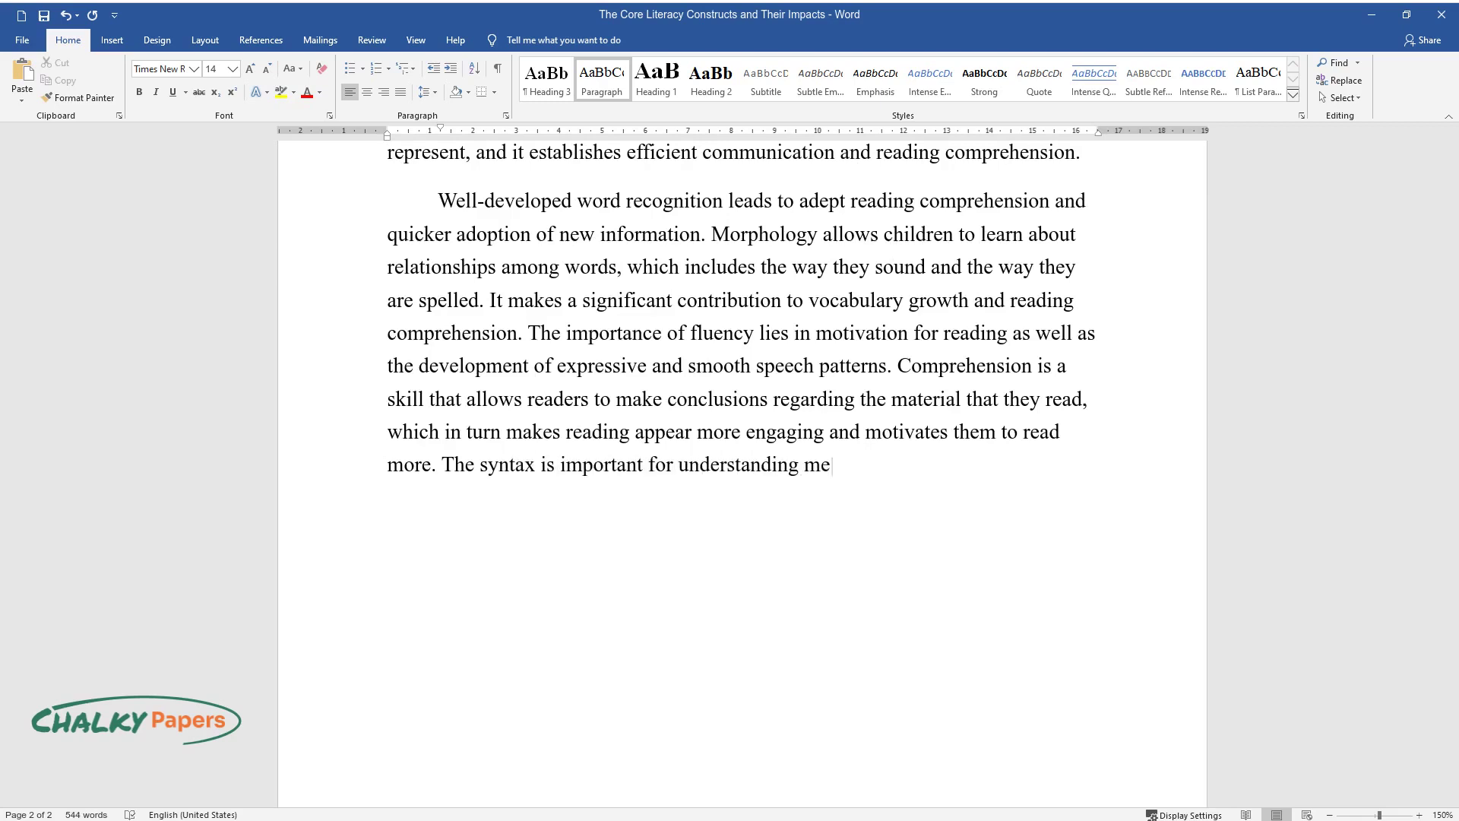
text(aning within and among phrases and s)
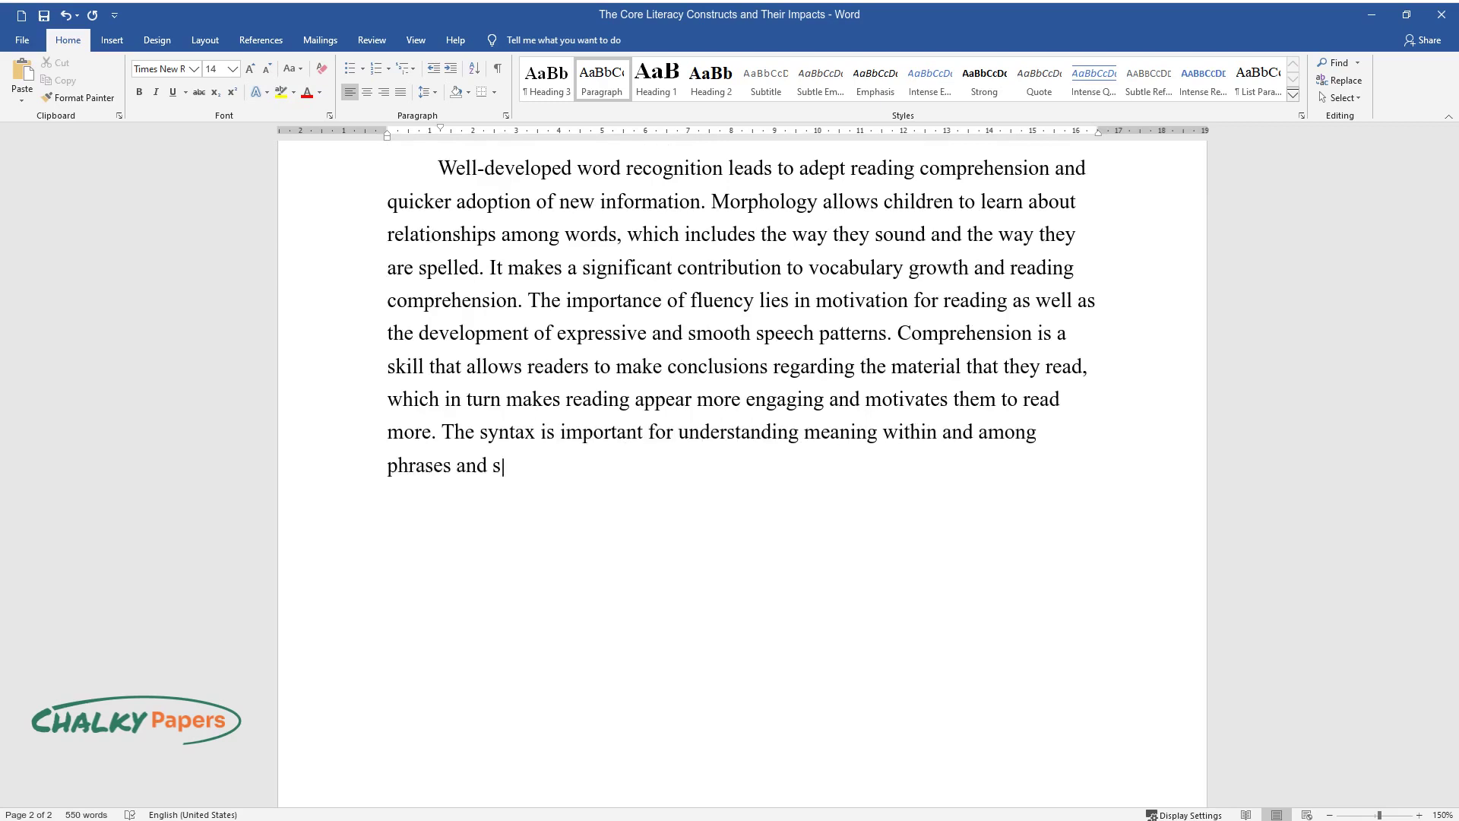
text(entences. It influences reading co)
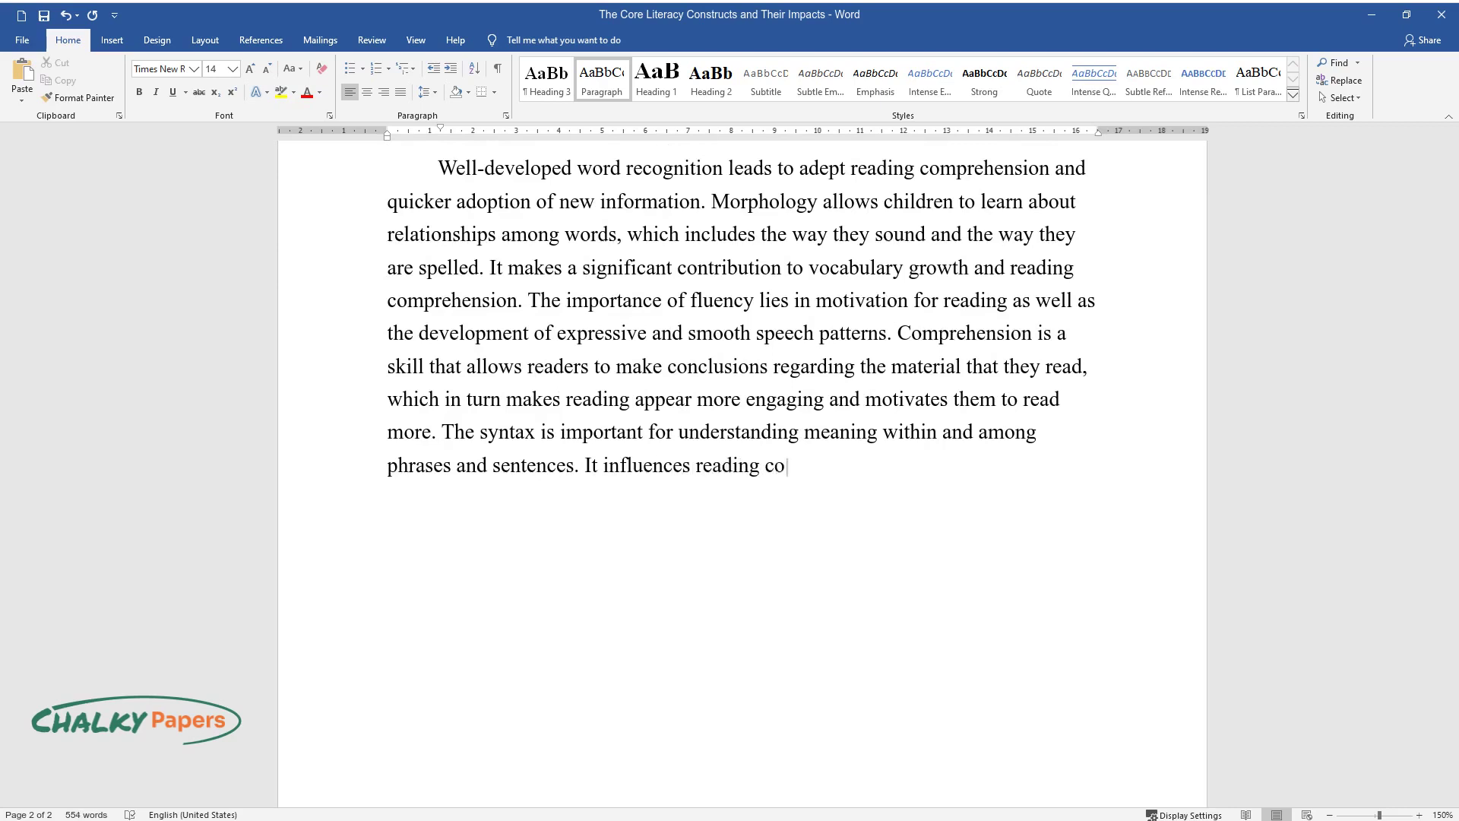
text(mprehension since as children use more complex structures, the)
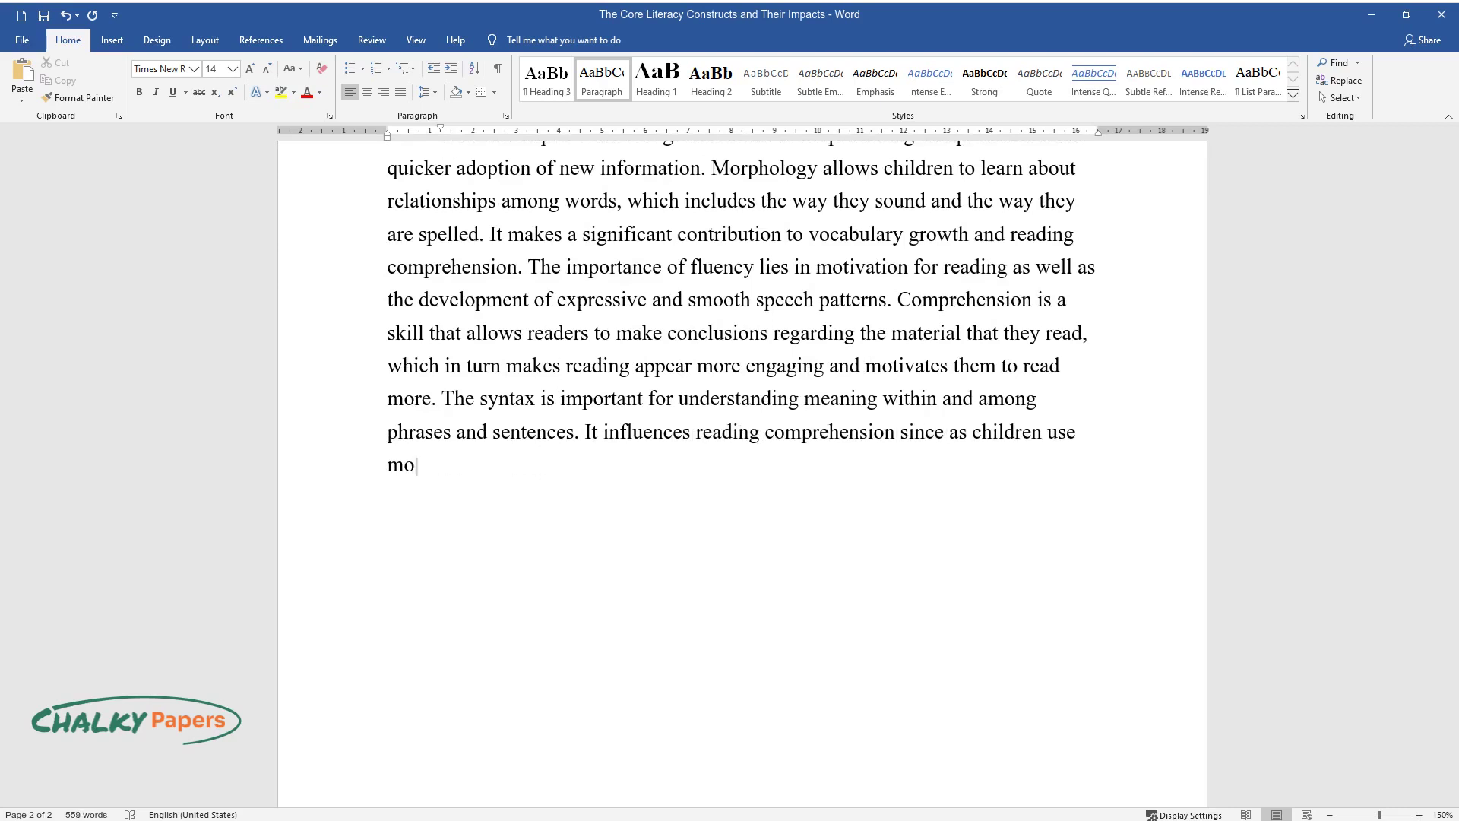
text(ir abili)
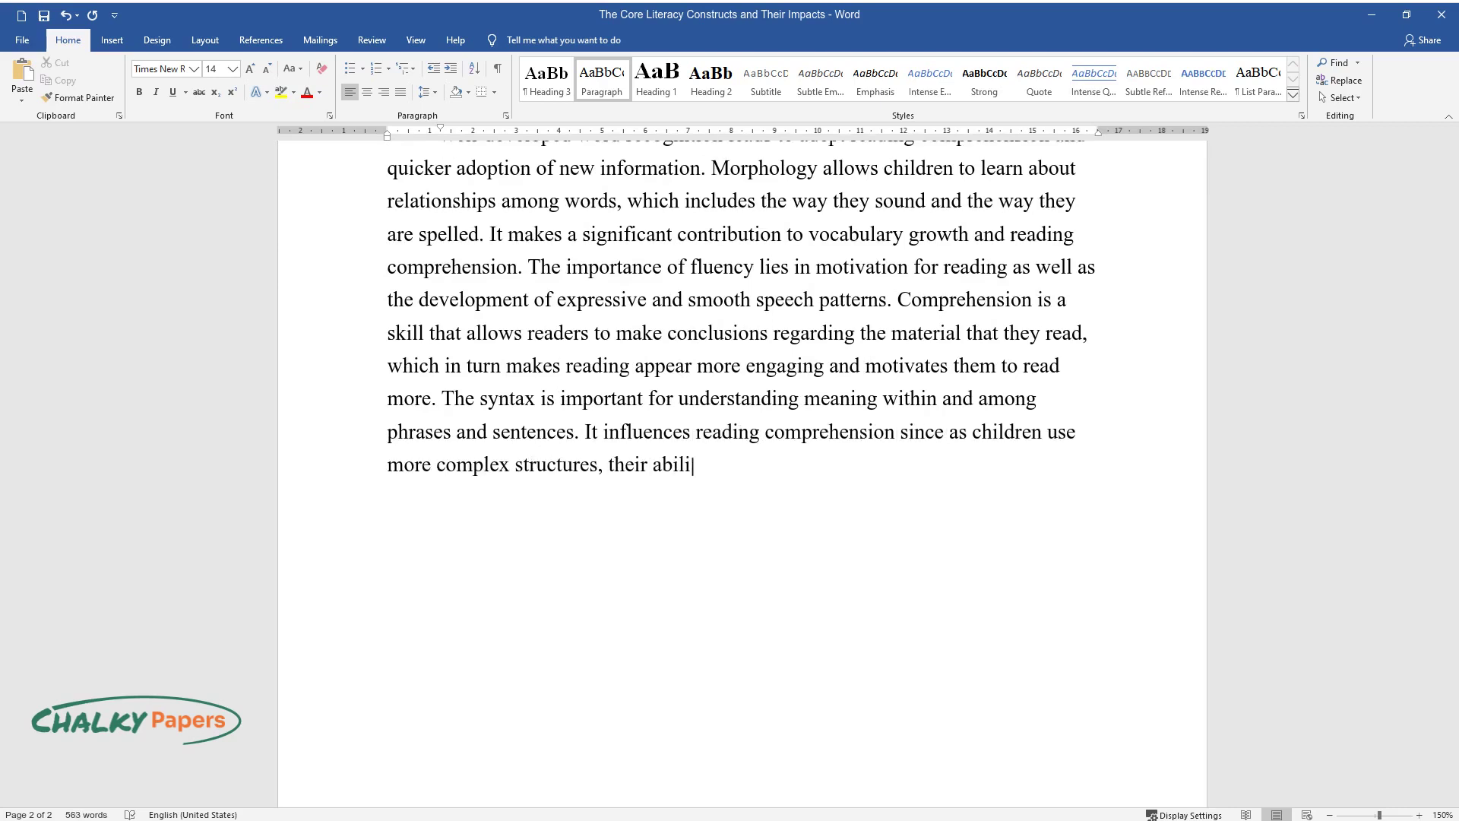
text(ty to understand them in written for)
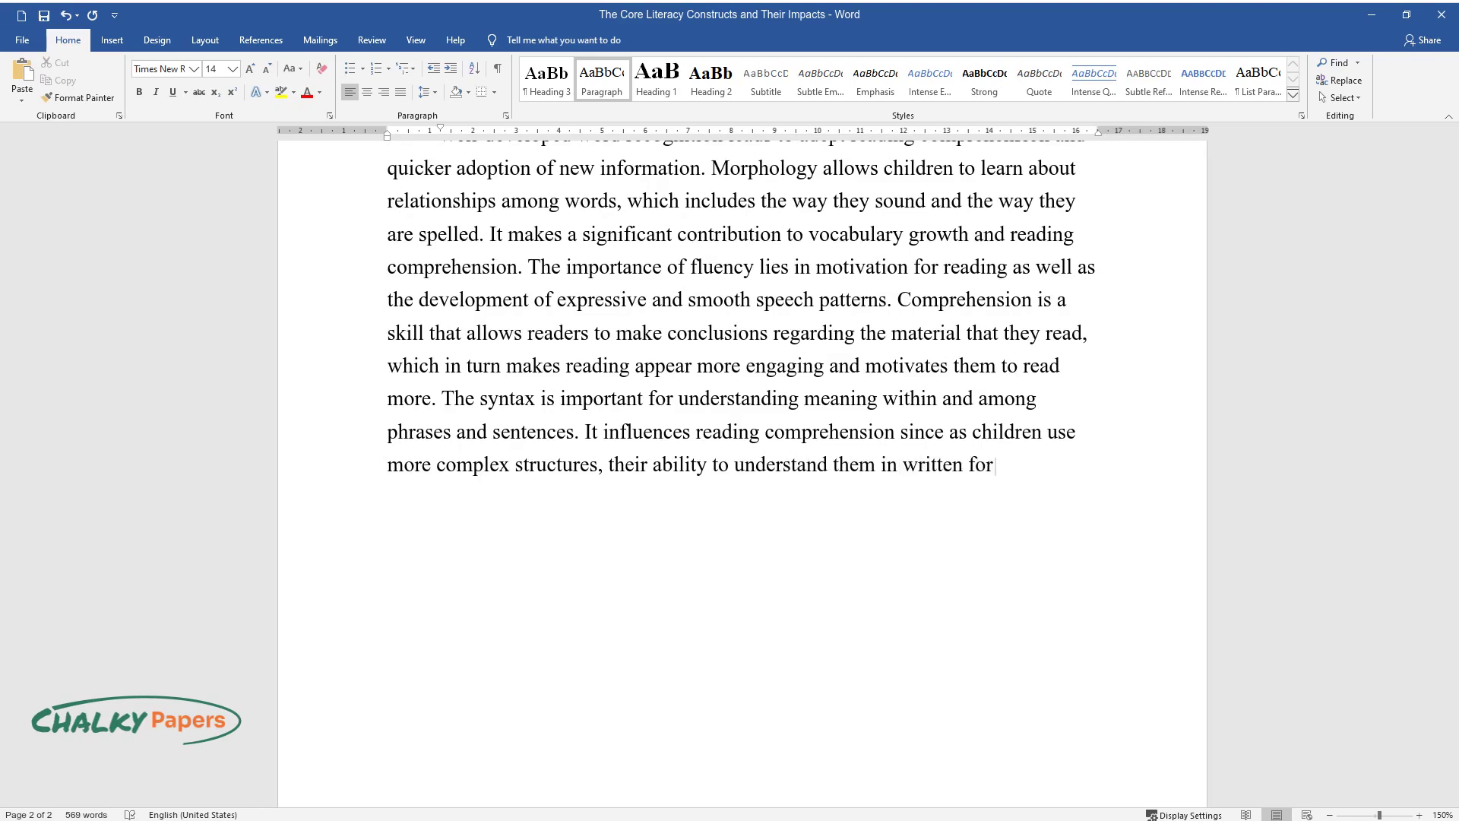
text(m grows as well. Practice in a comp)
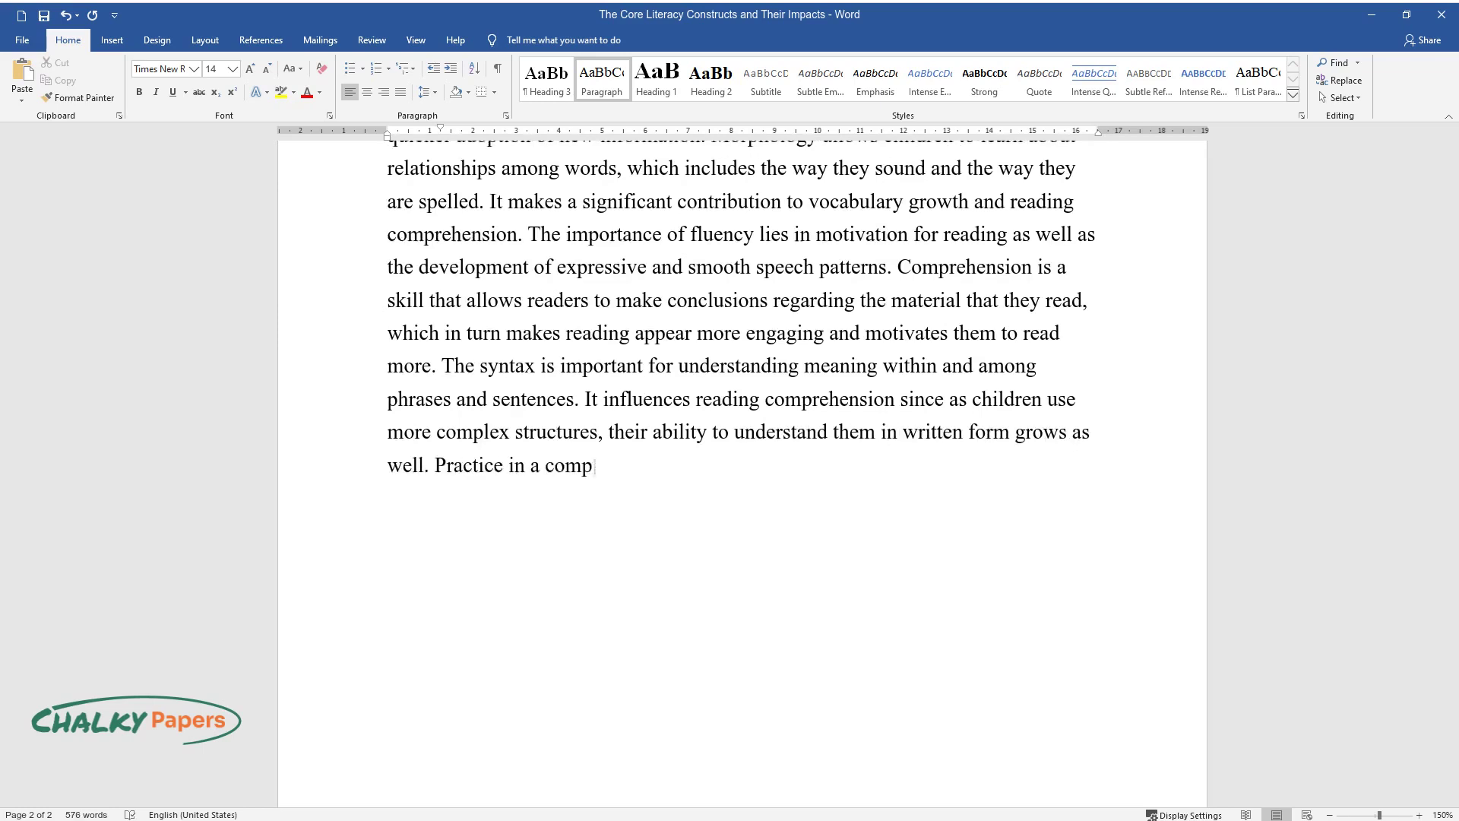
text(osition further develops such skill)
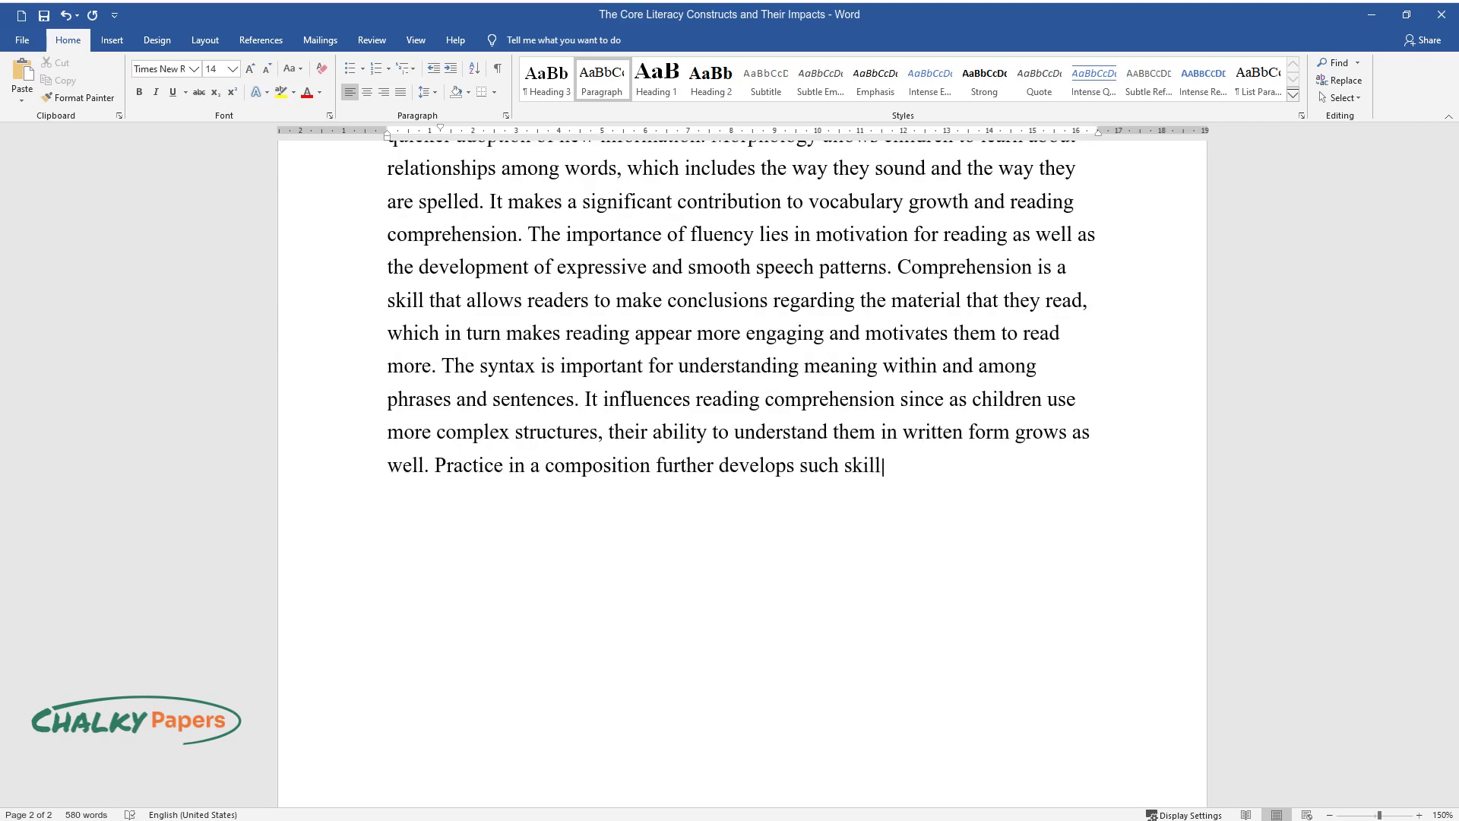
text(s as spelling and fluency, as well )
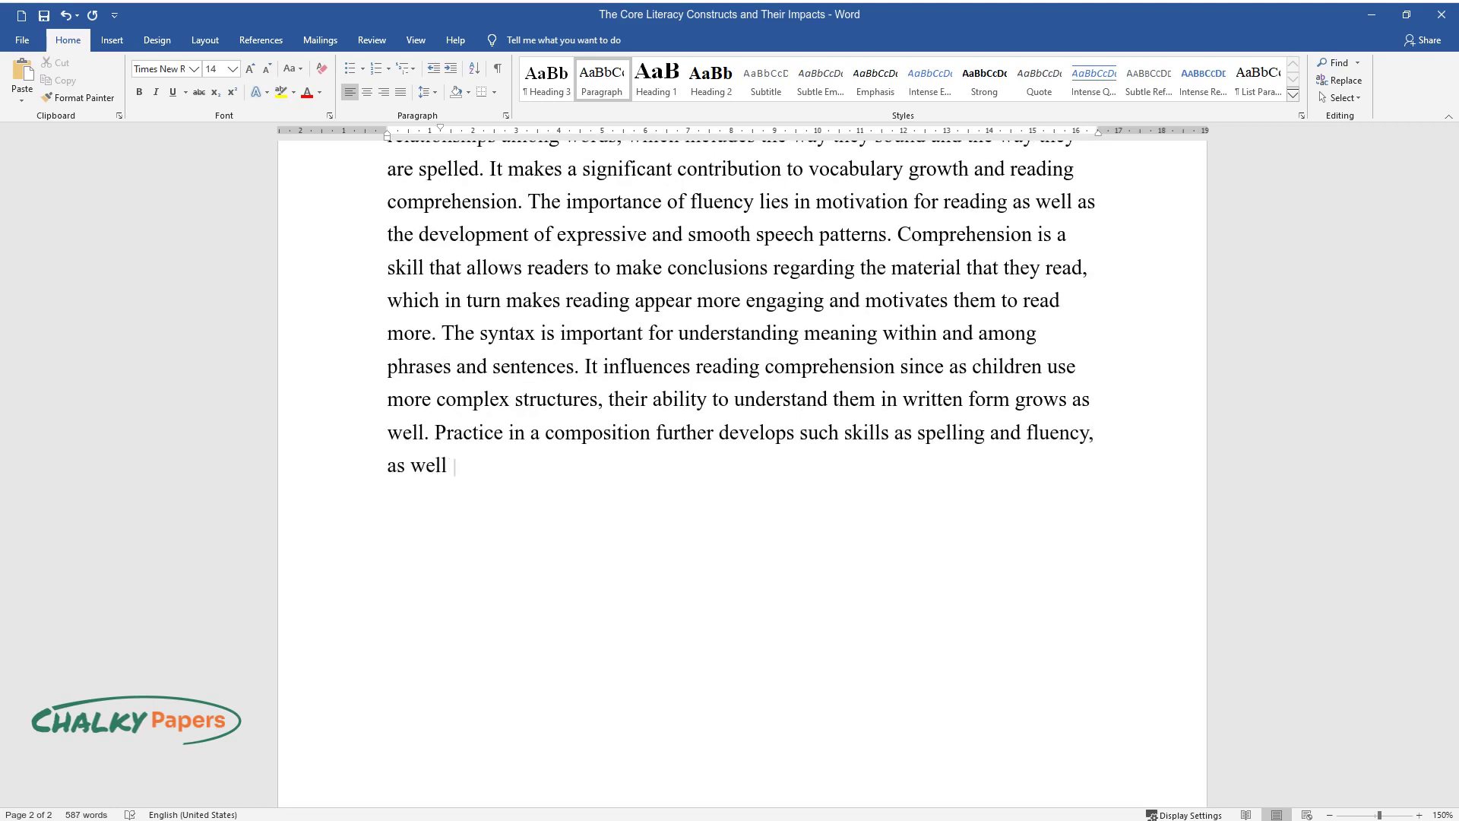
text(as encourages them to broaden their)
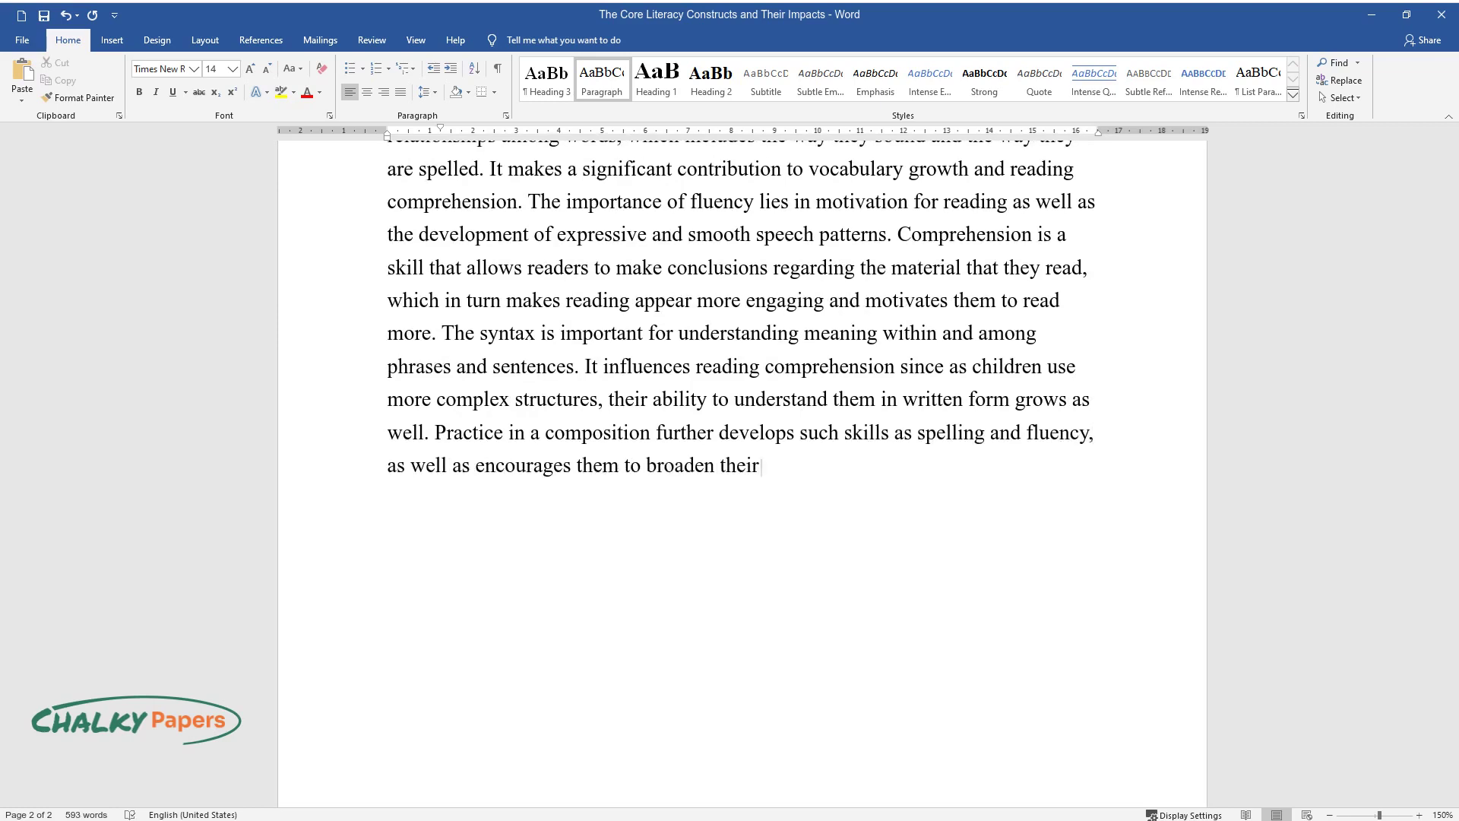
text( vocabulary. The significance of th)
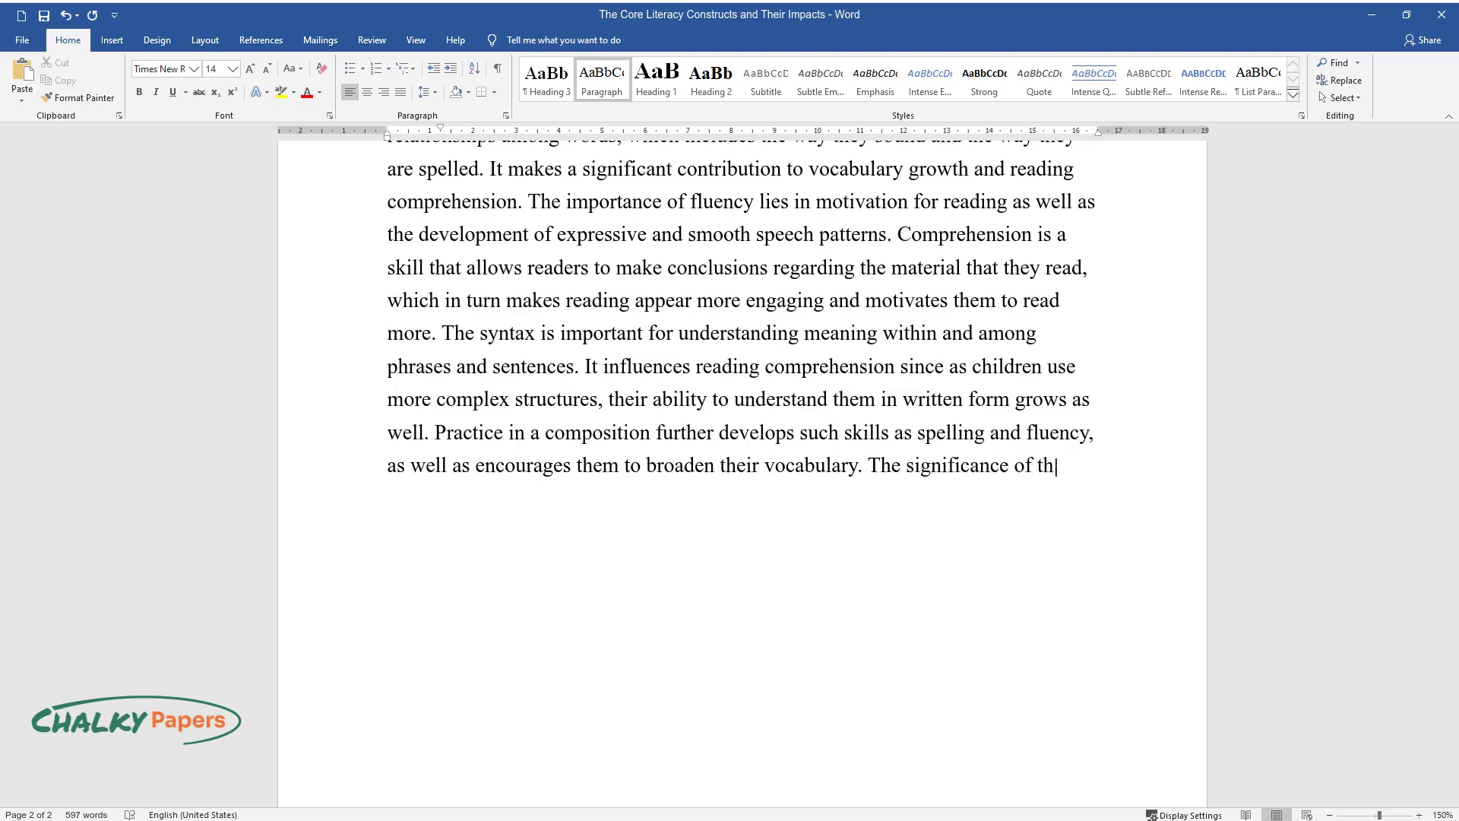
text(e impacts that th)
text(ese constructs hav)
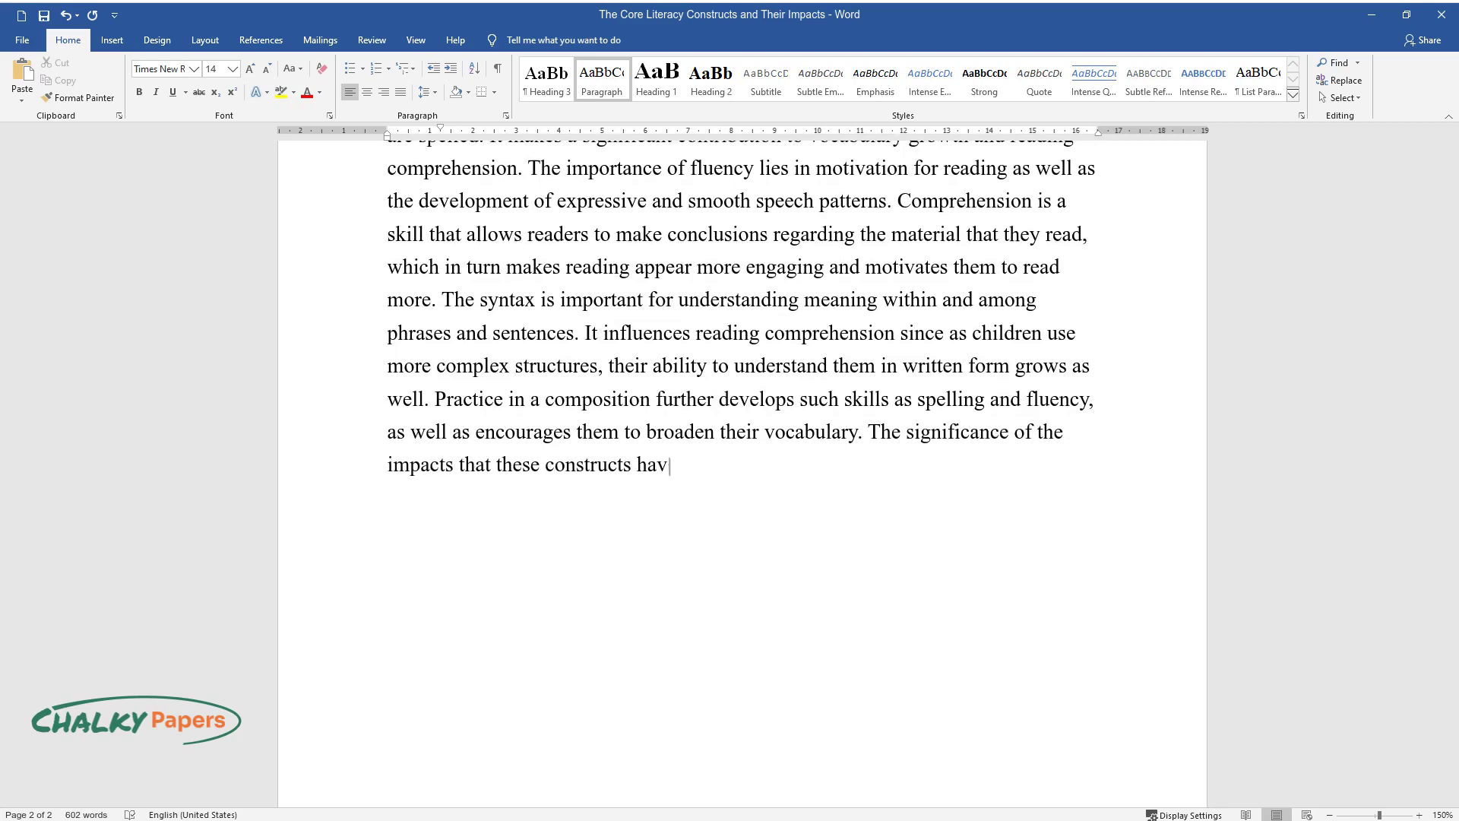
text(e cannot be overlooked, and teacher)
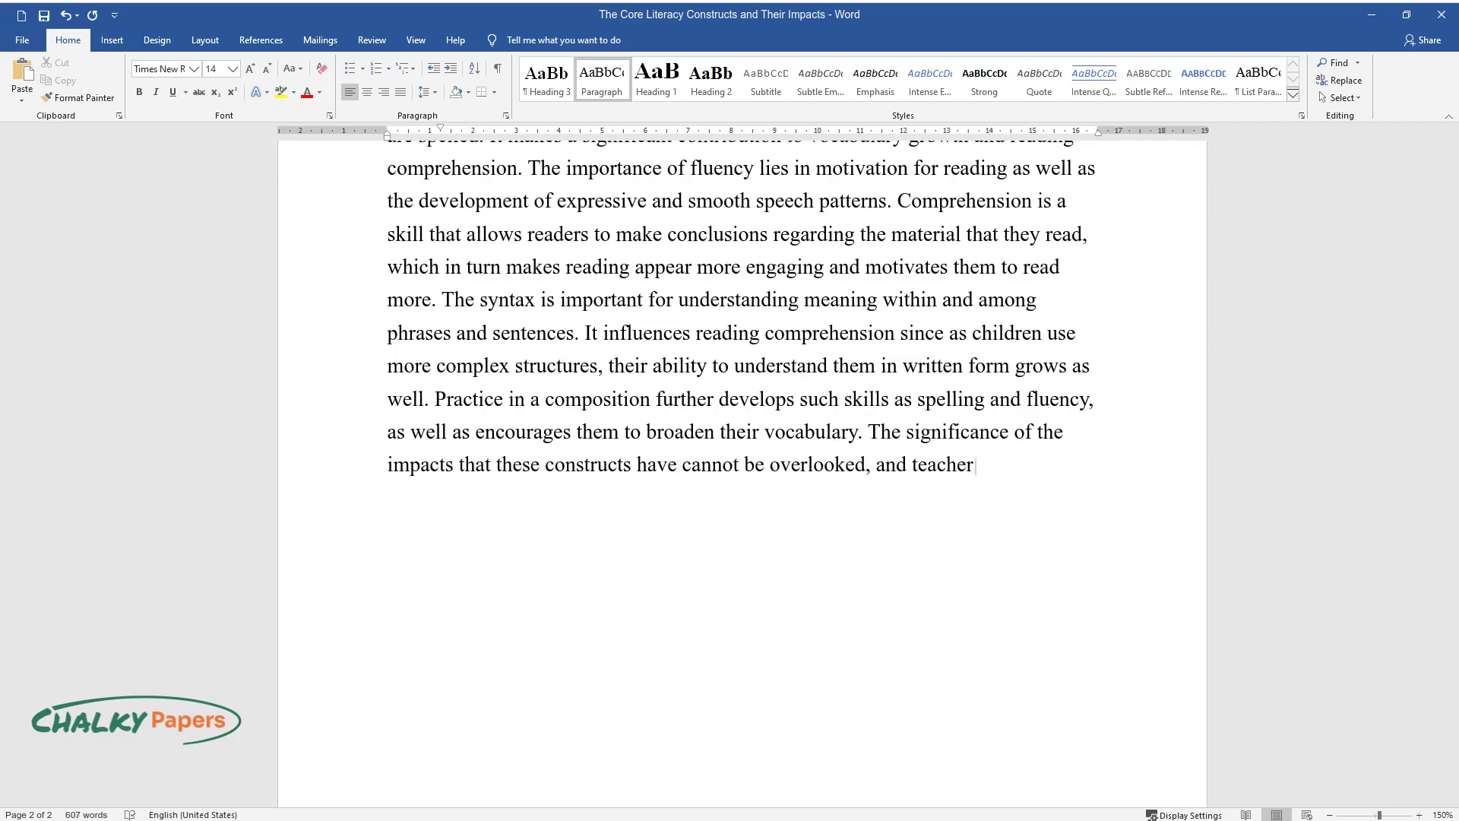
text(s must use various efficient methods)
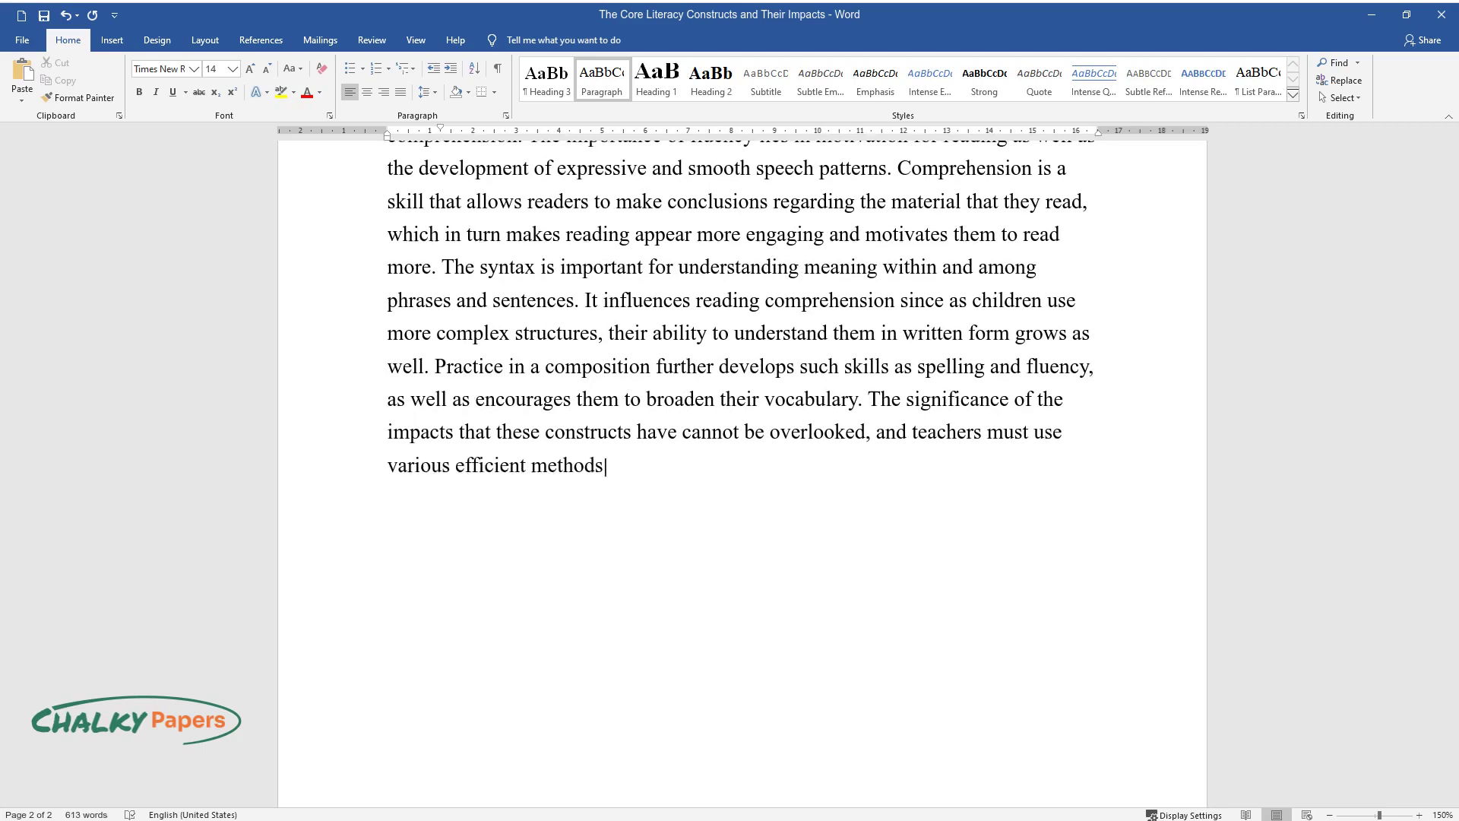
text( and techniques to promote and assess their development.)
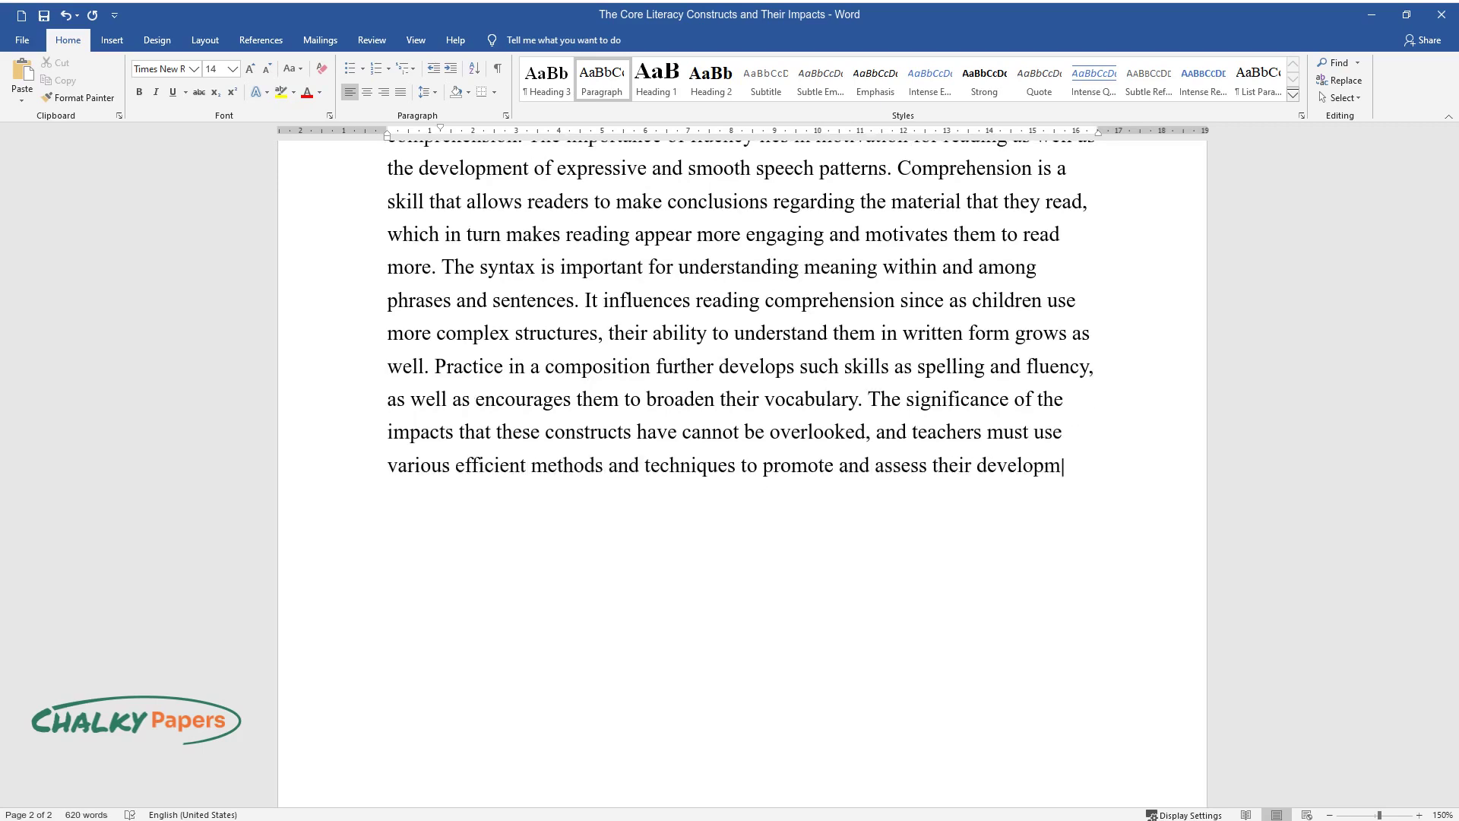
End the second impacts paragraph after '…promote and assess their development.' and start a new line.
key(Return)
Add the 'Literacy Development Assessment' heading and begin its paragraph on methods of assessment.
text(Literacy D)
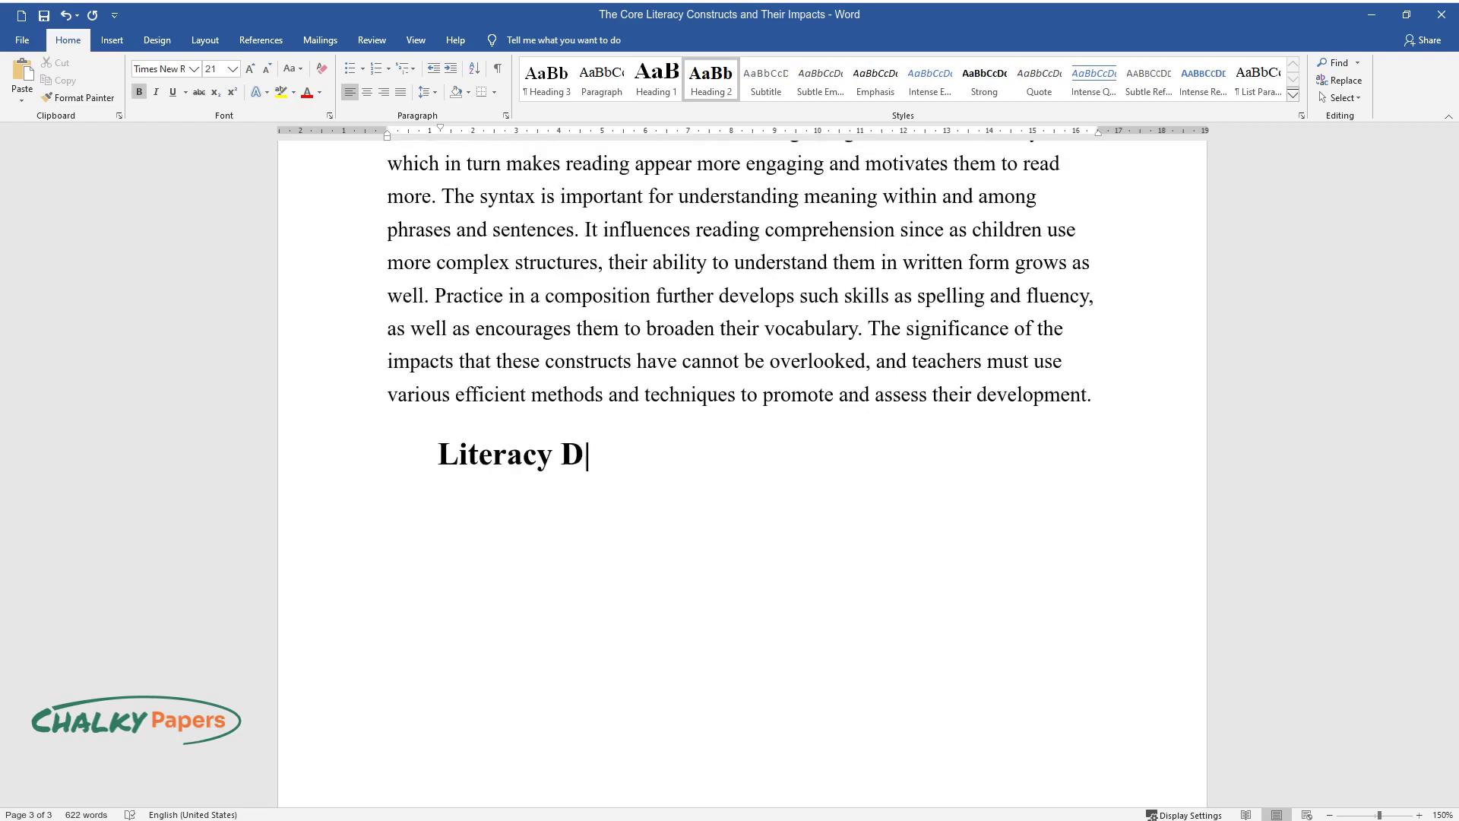
text(evelopment Assessment)
key(Return)
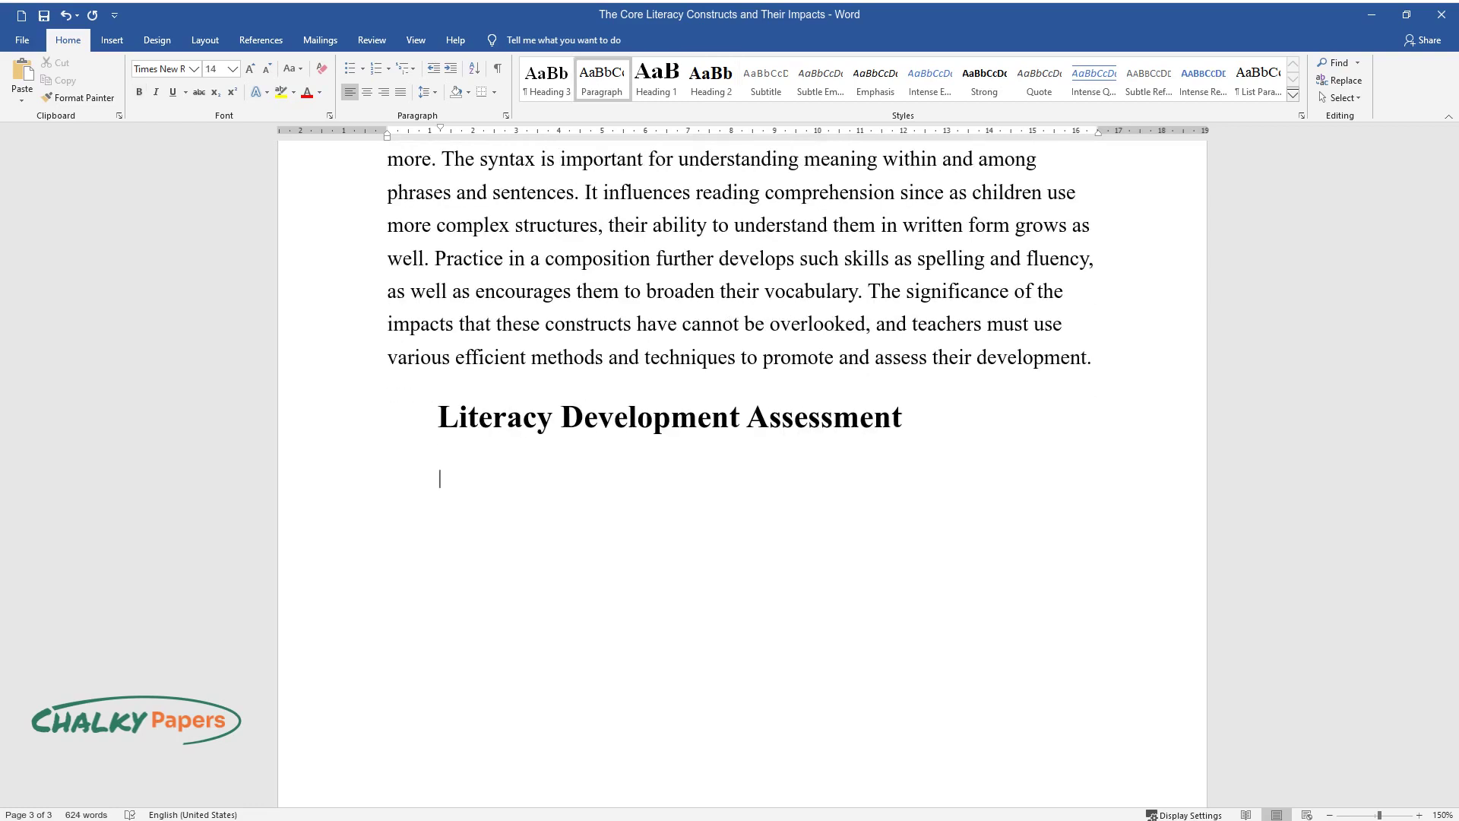
text(When developing any ski)
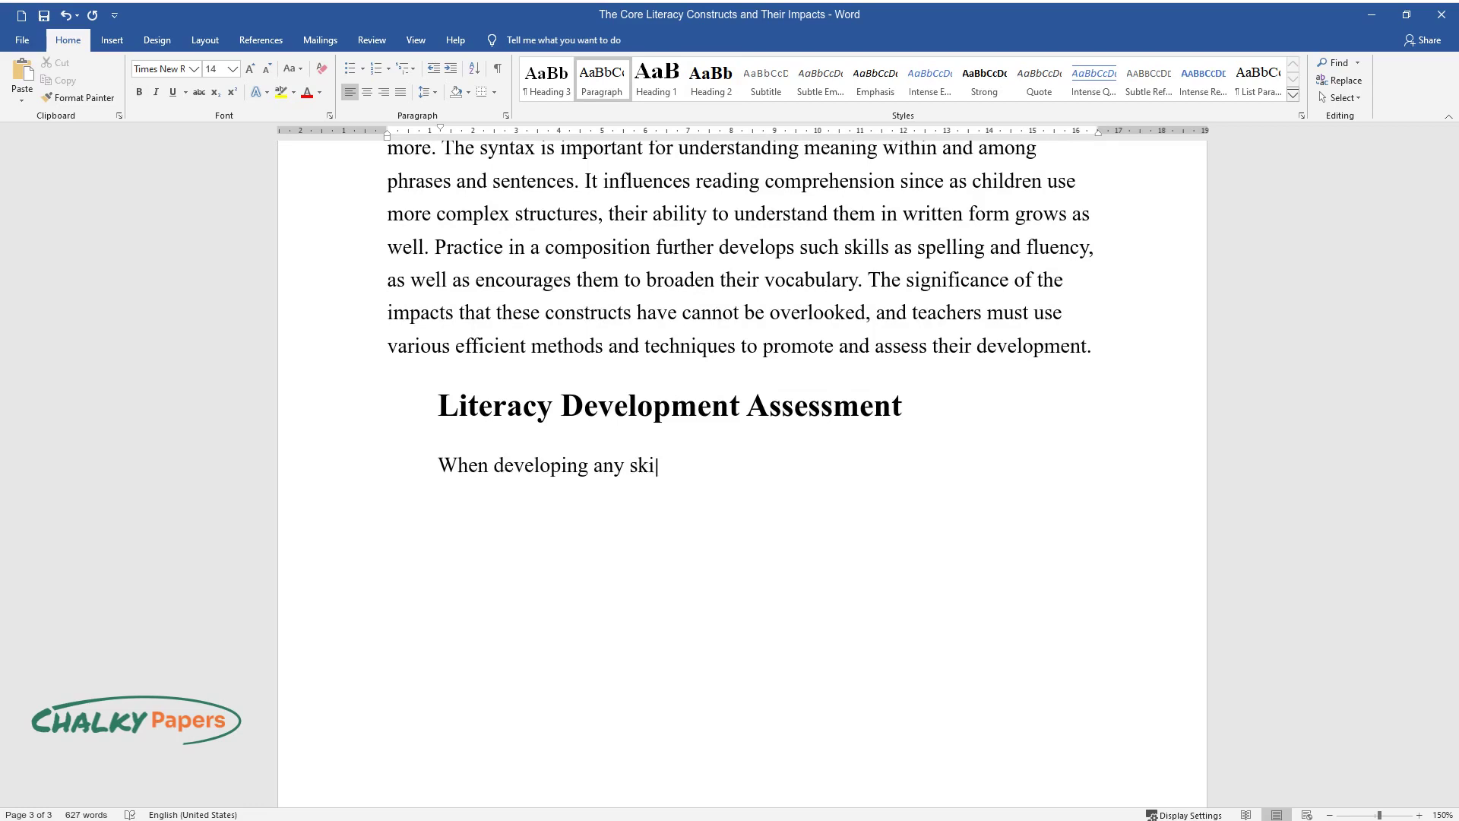
text(ll, it is highly important to have )
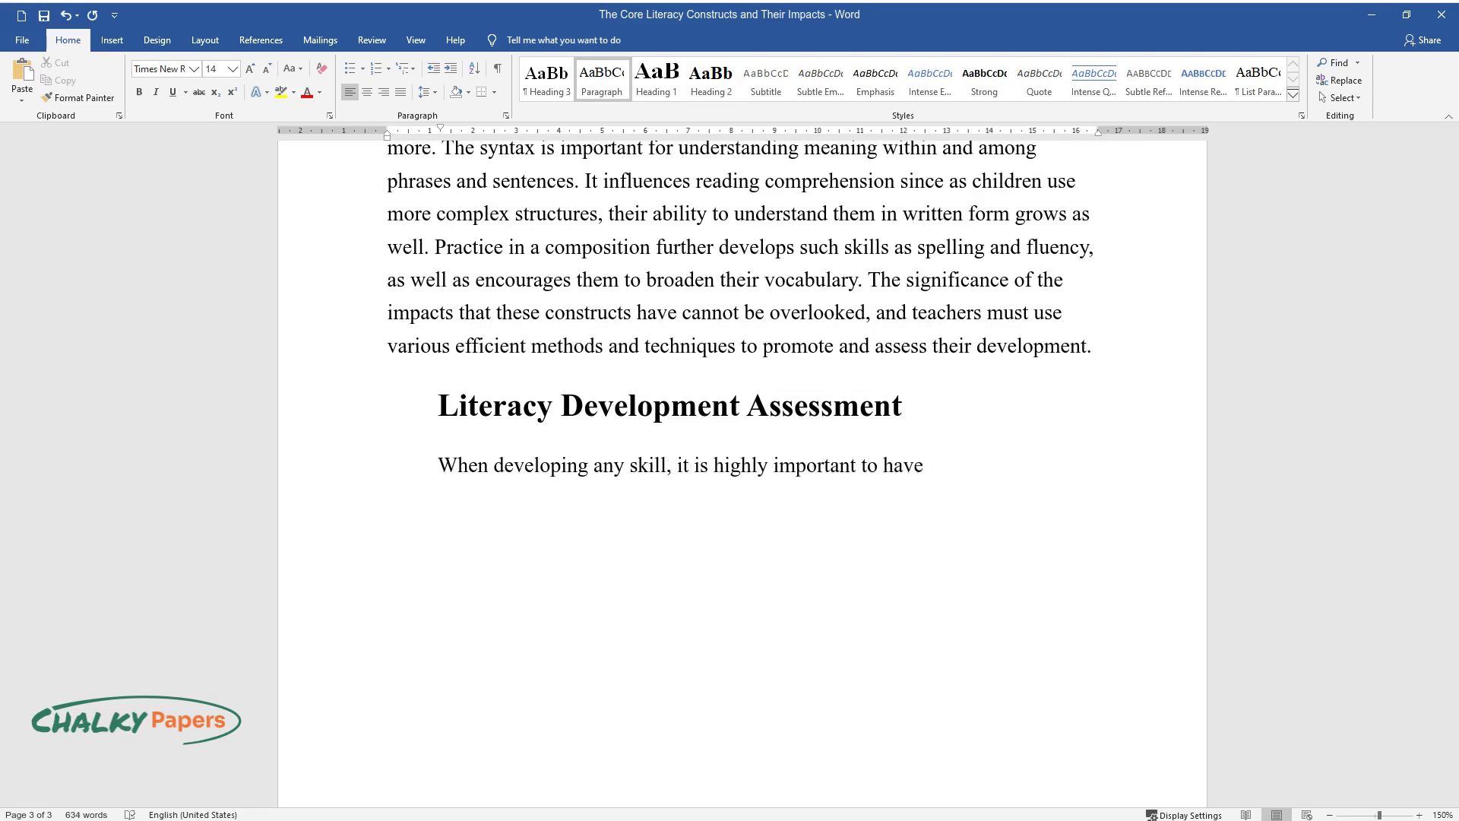
text(a certain method of assessment for s)
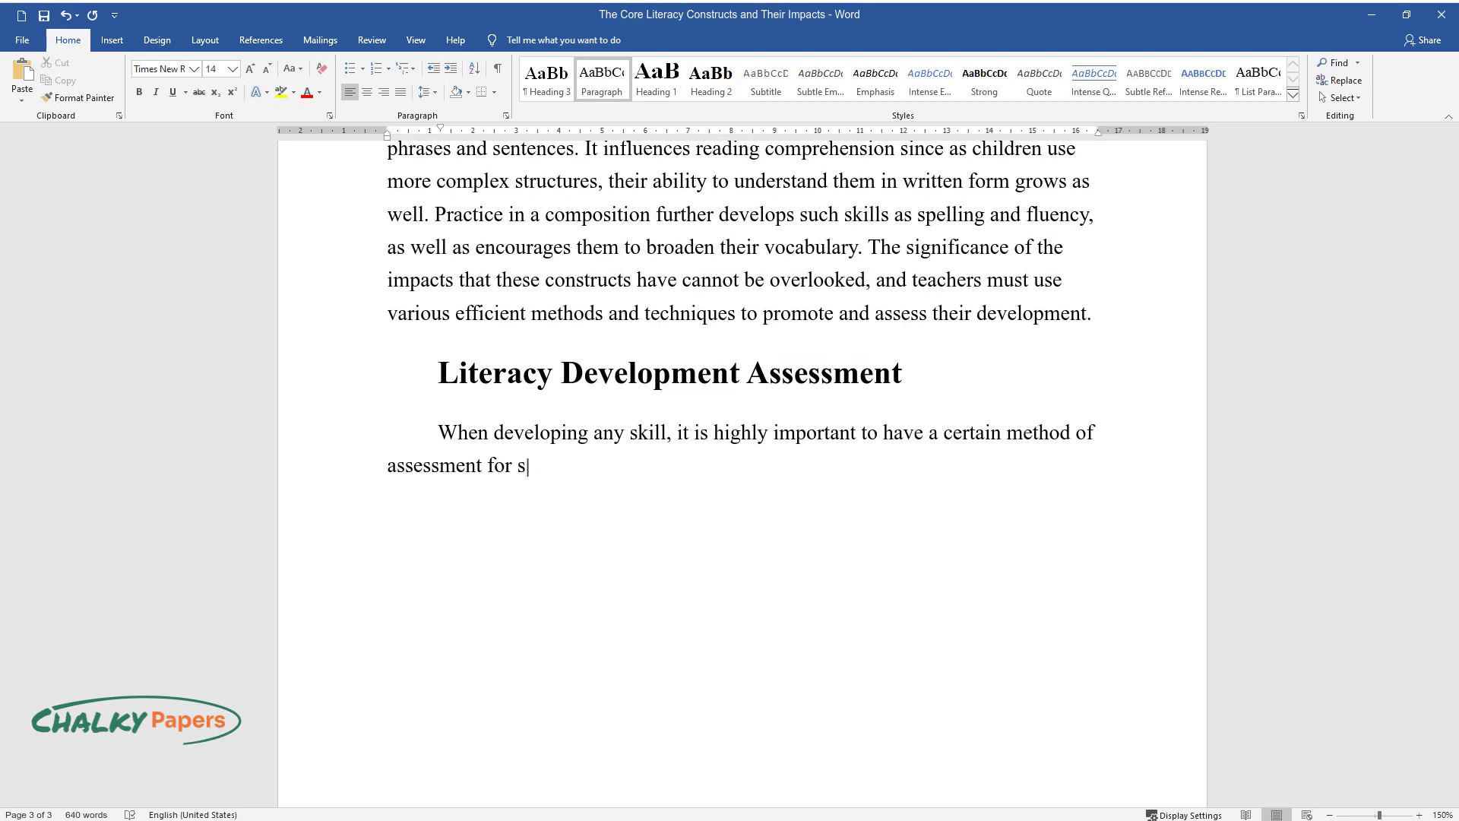
text(aid skill. These methods can includ)
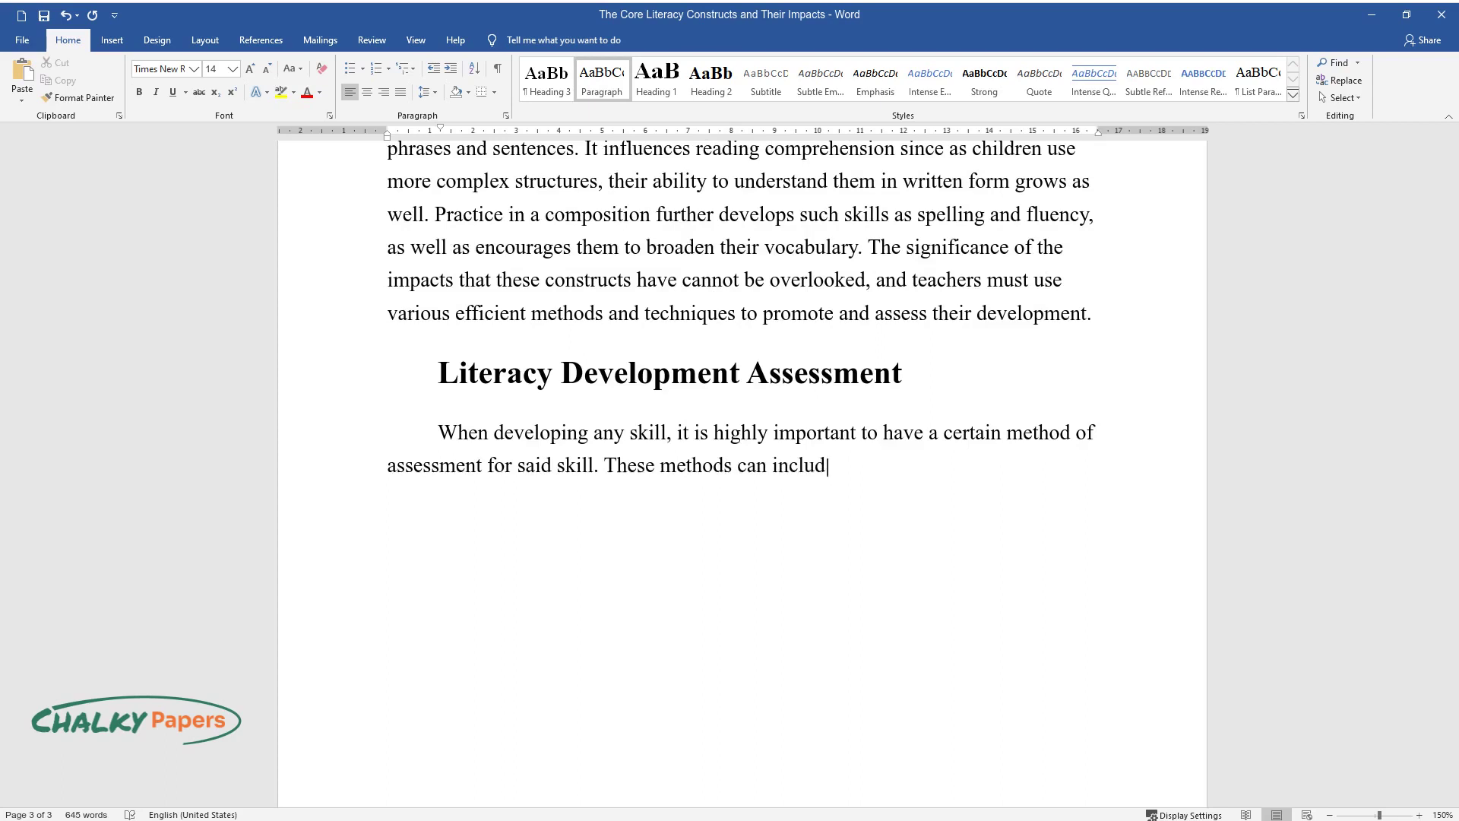
text(e formal and informal assessments, where for)
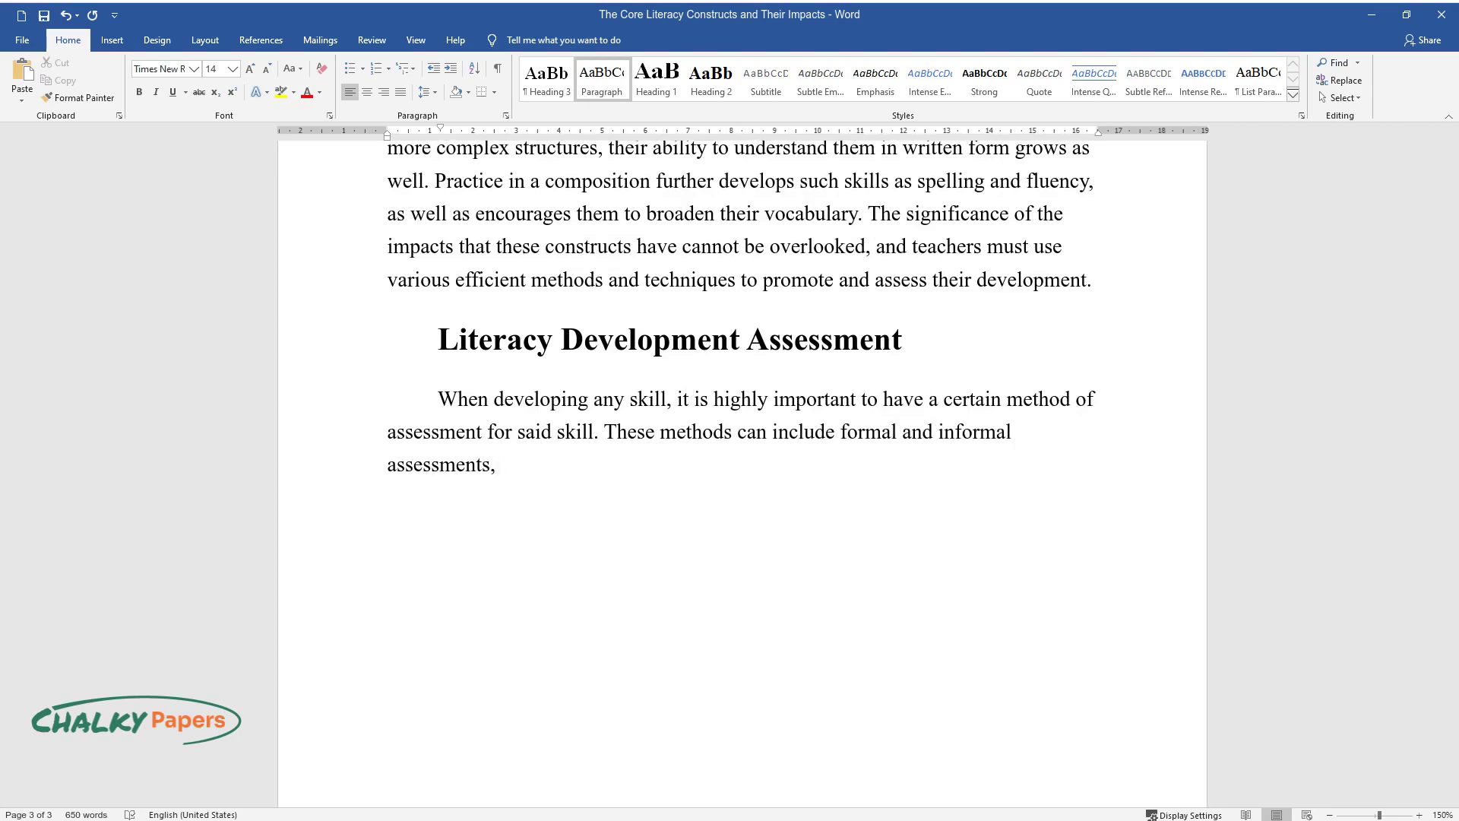
text(mal assessments mean some )
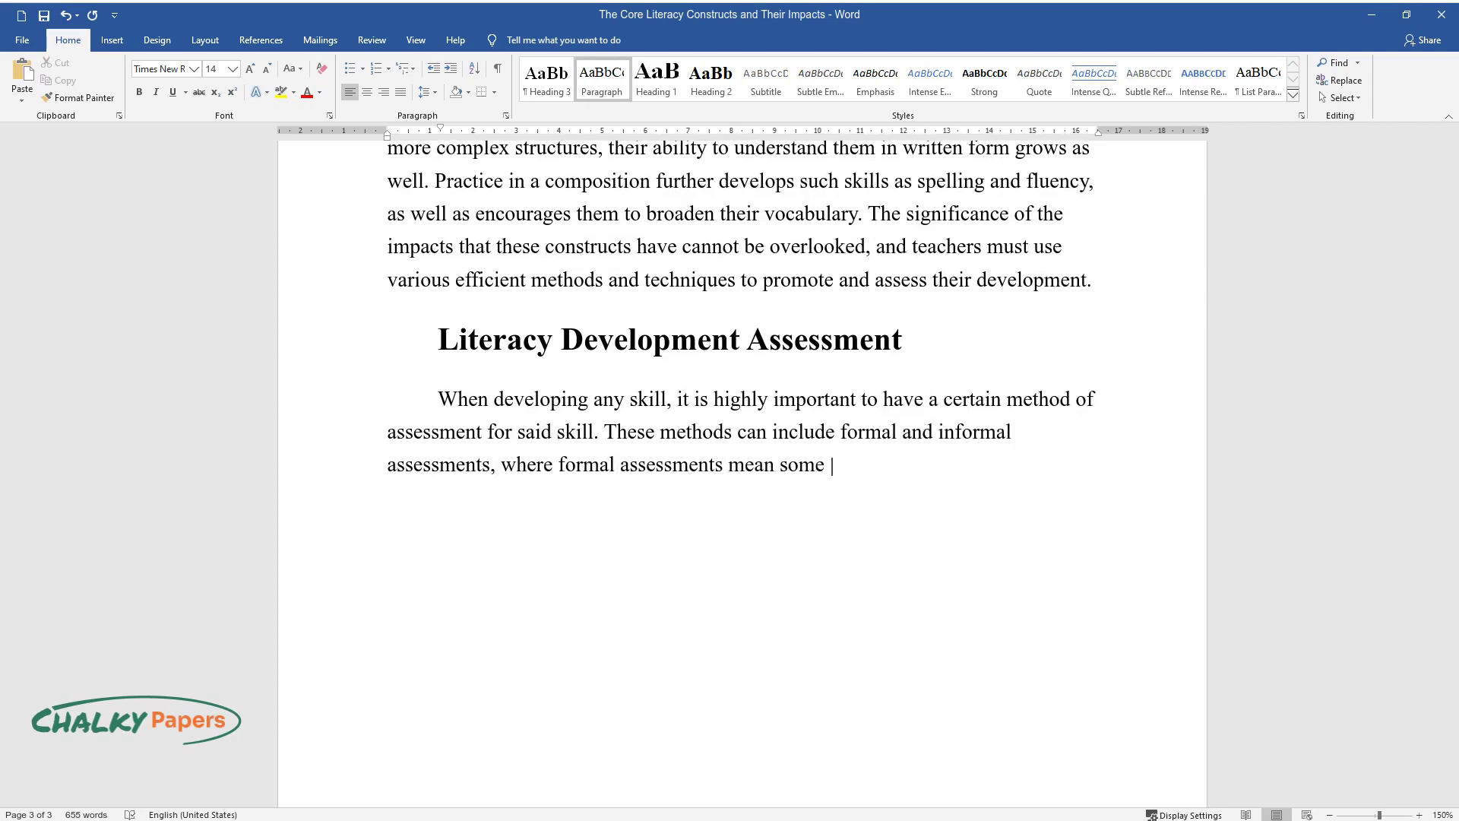
text(sort of standardized procedure with the same)
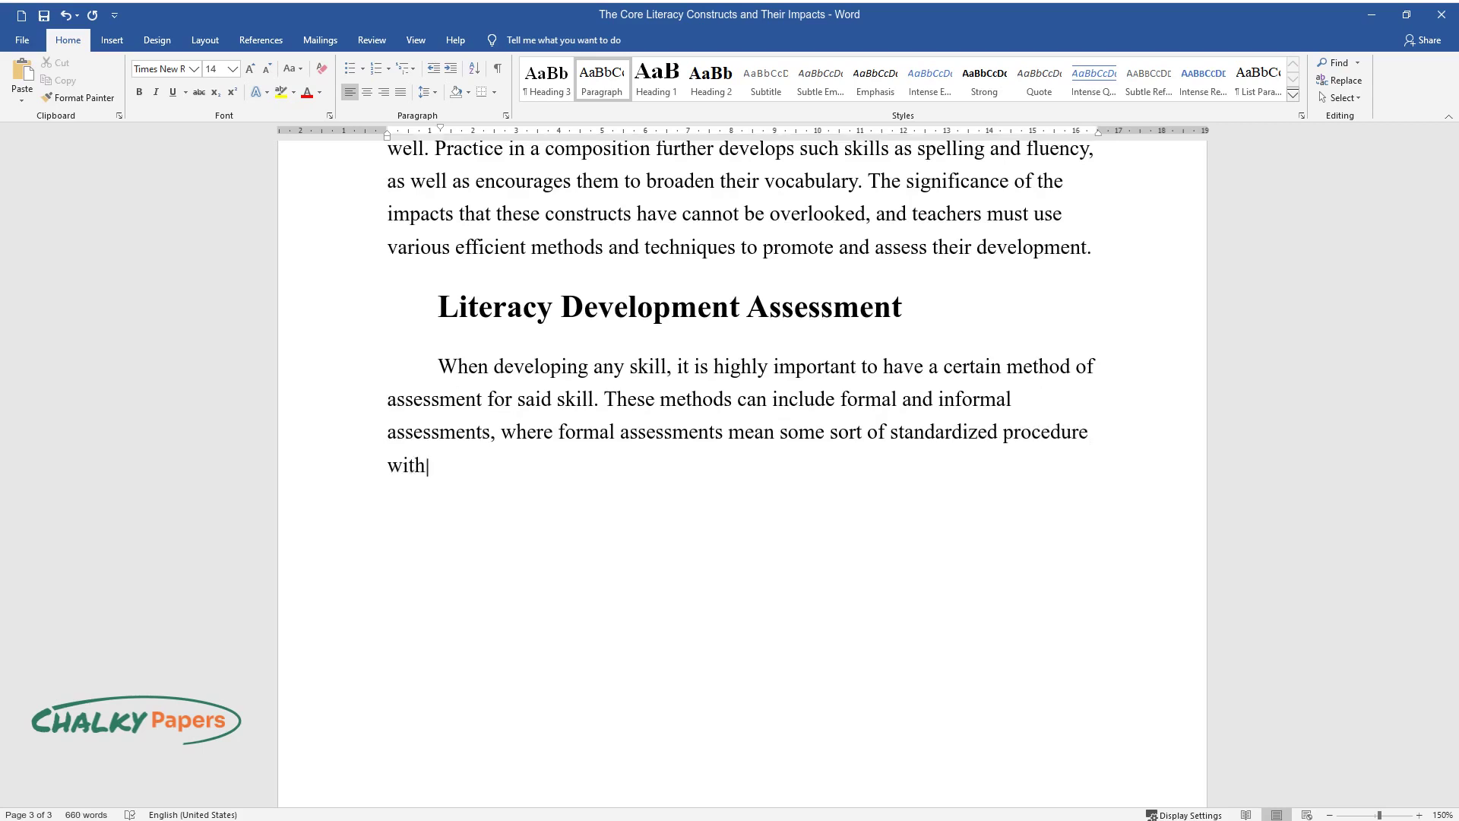
text( scoring system for all st)
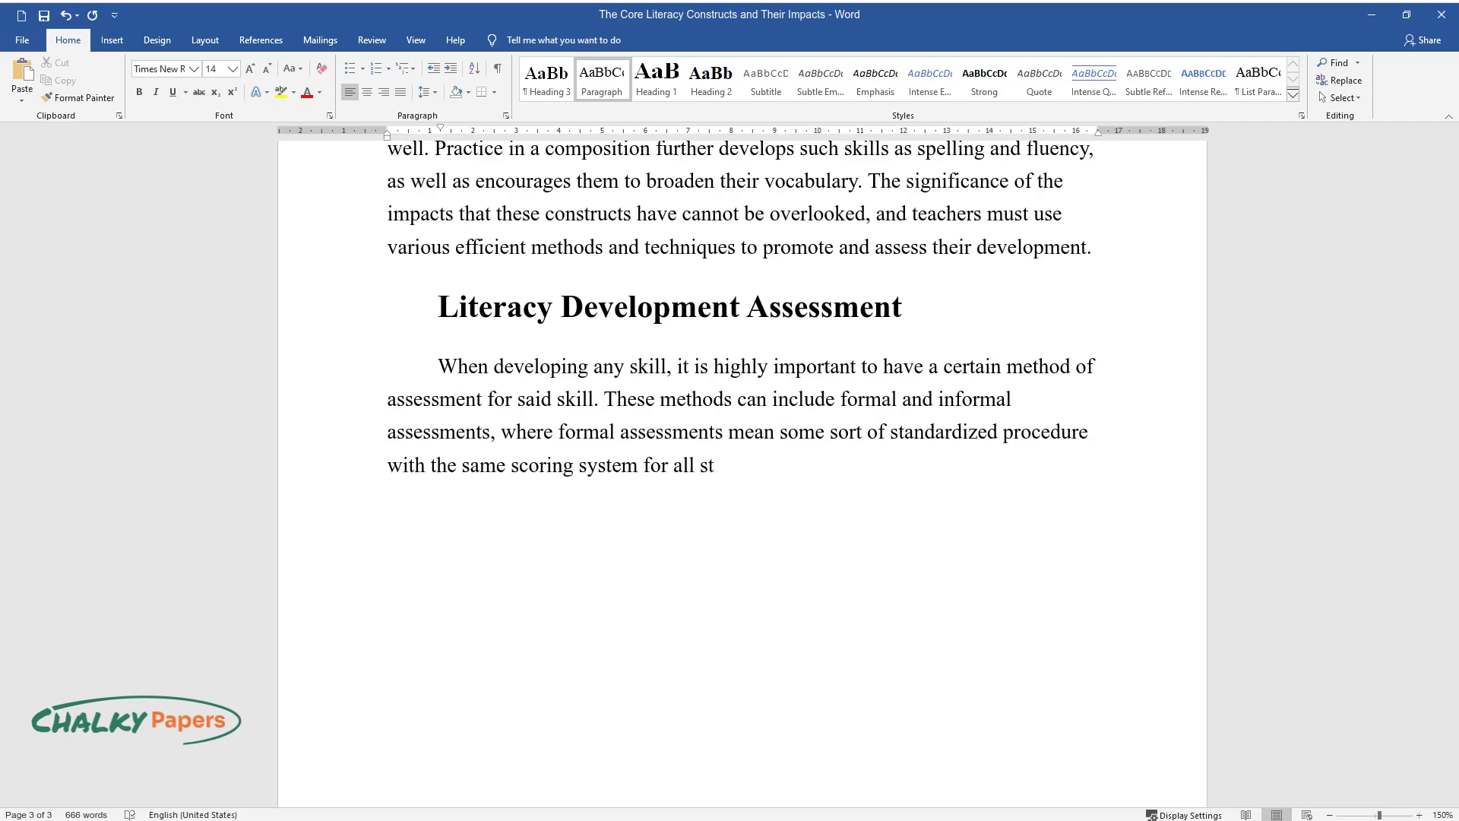
text(udents. Informal assessments involv)
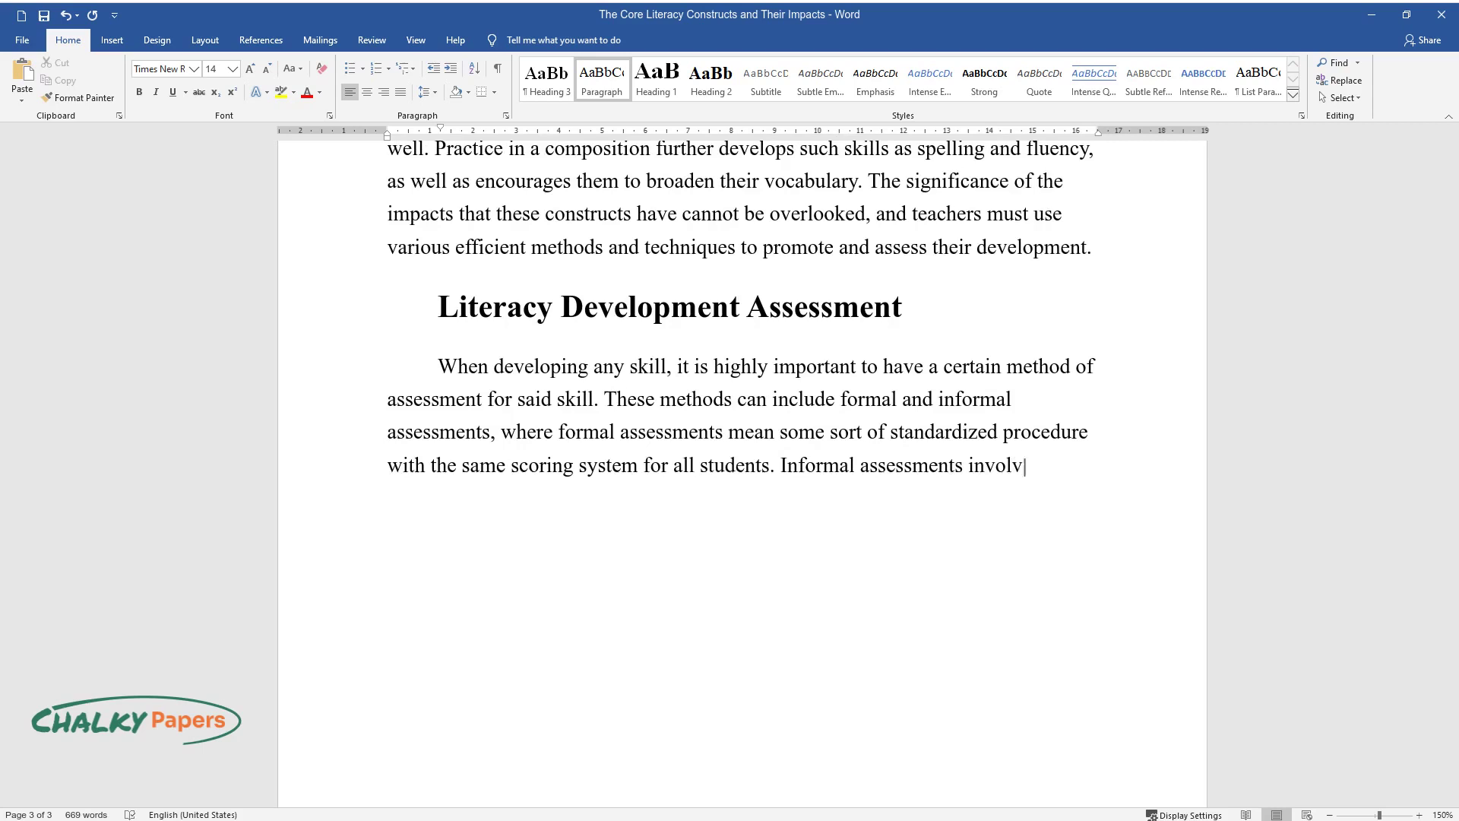
text(e adjusting the format to a specific student)
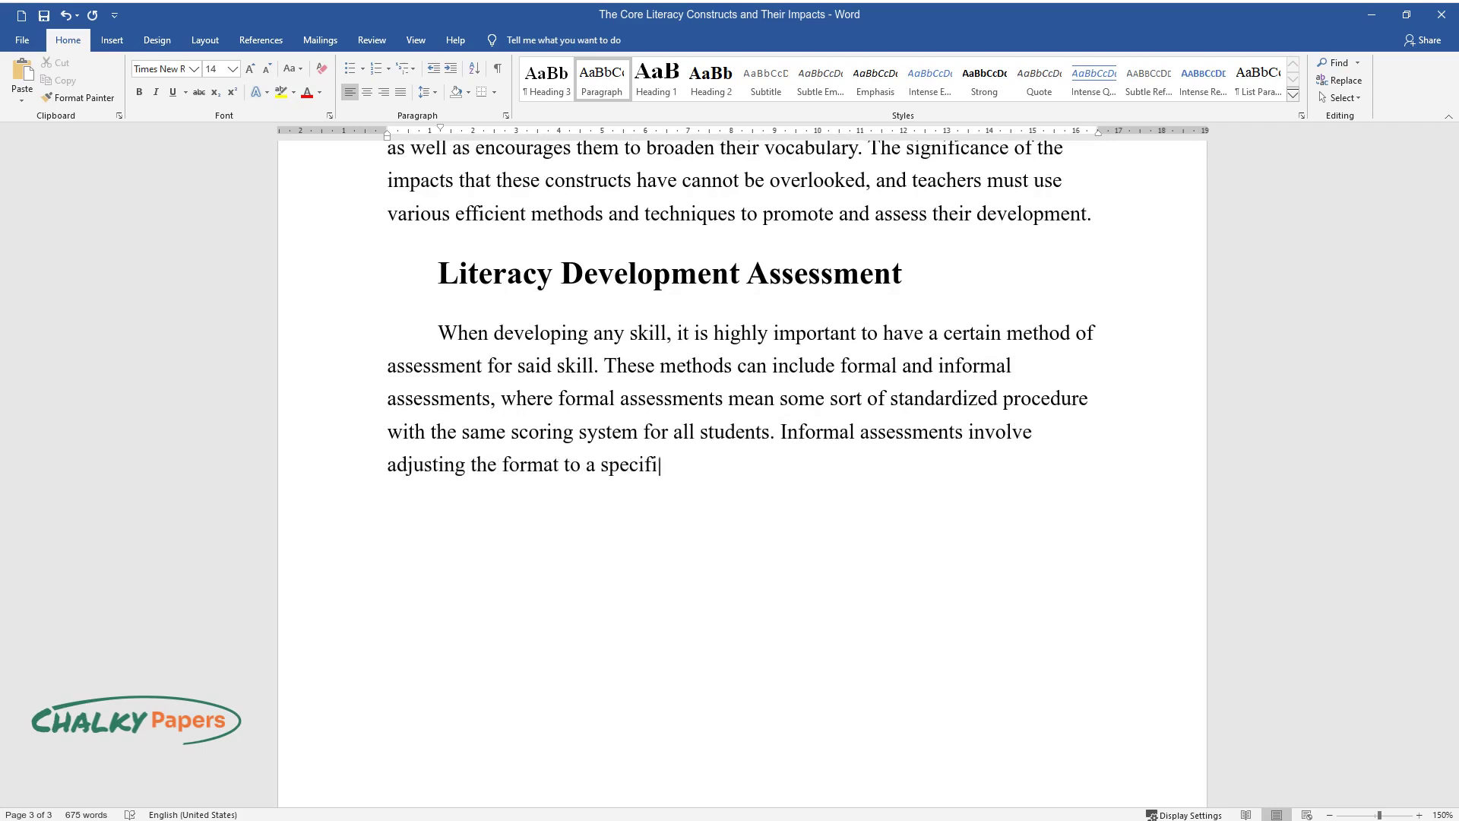
text(, for example, how it is carried out, the scoring system, and)
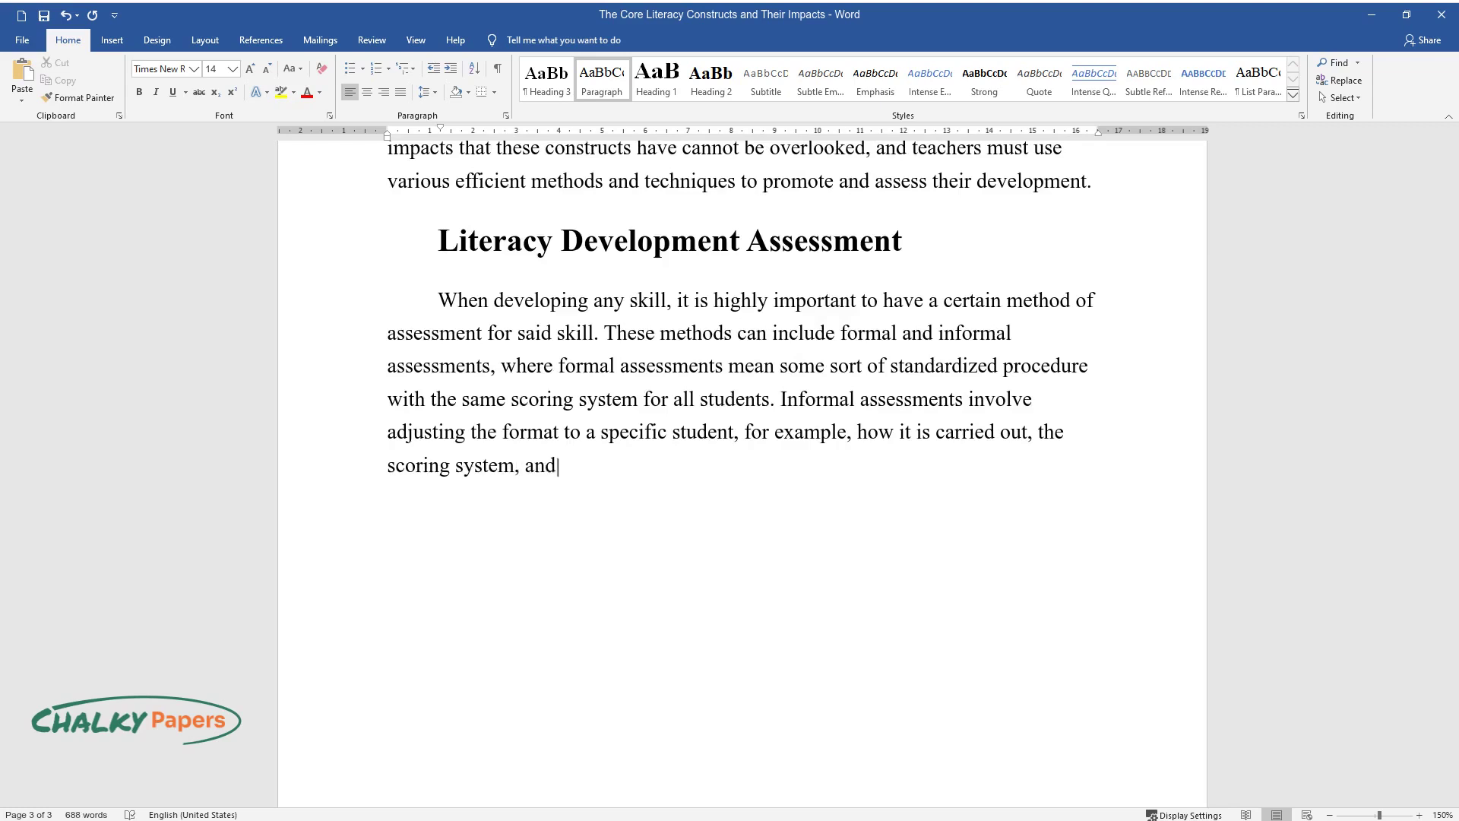
text( the interpretation. It can be obse)
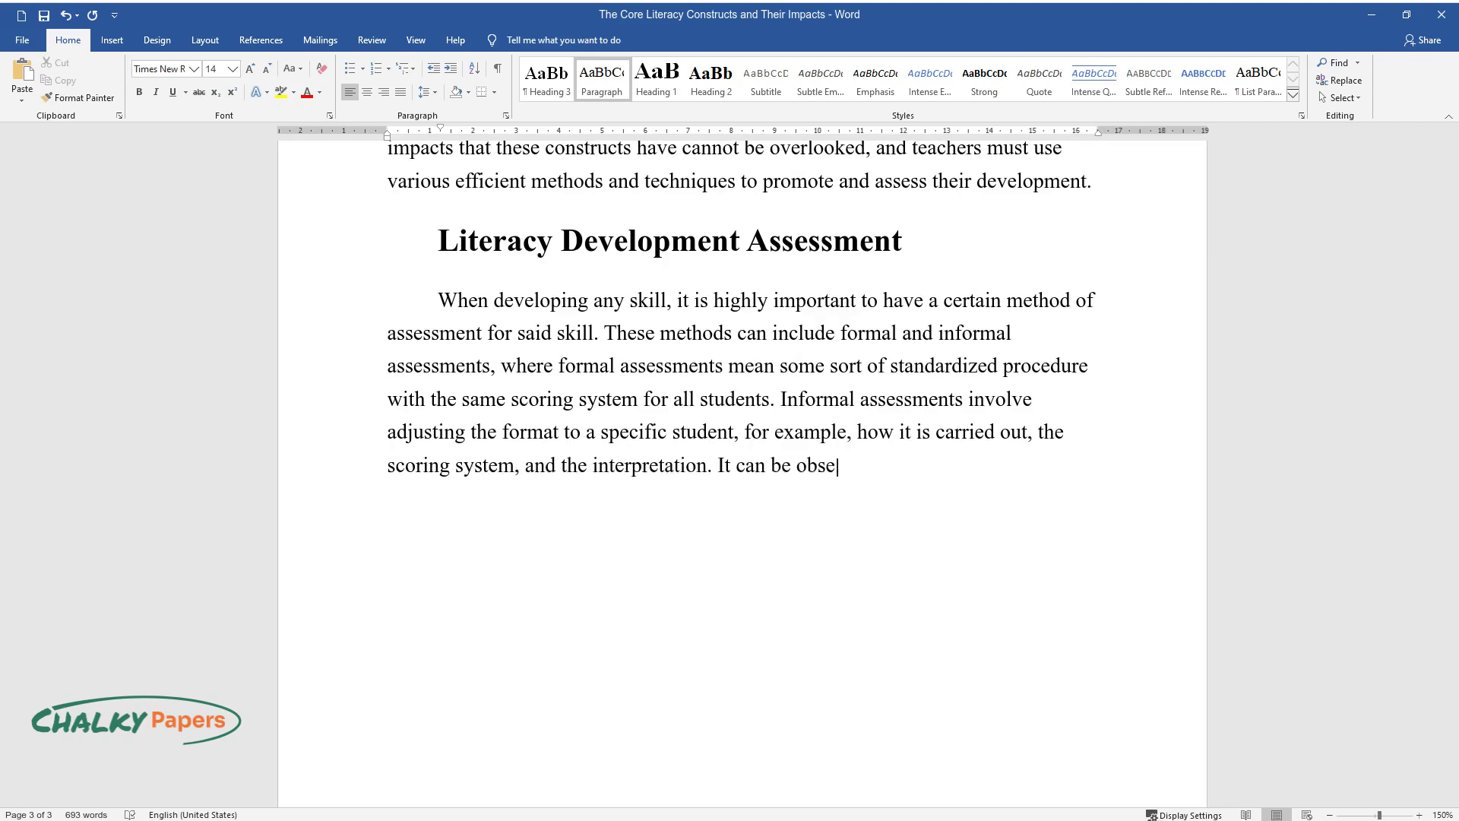
text(ngagement)
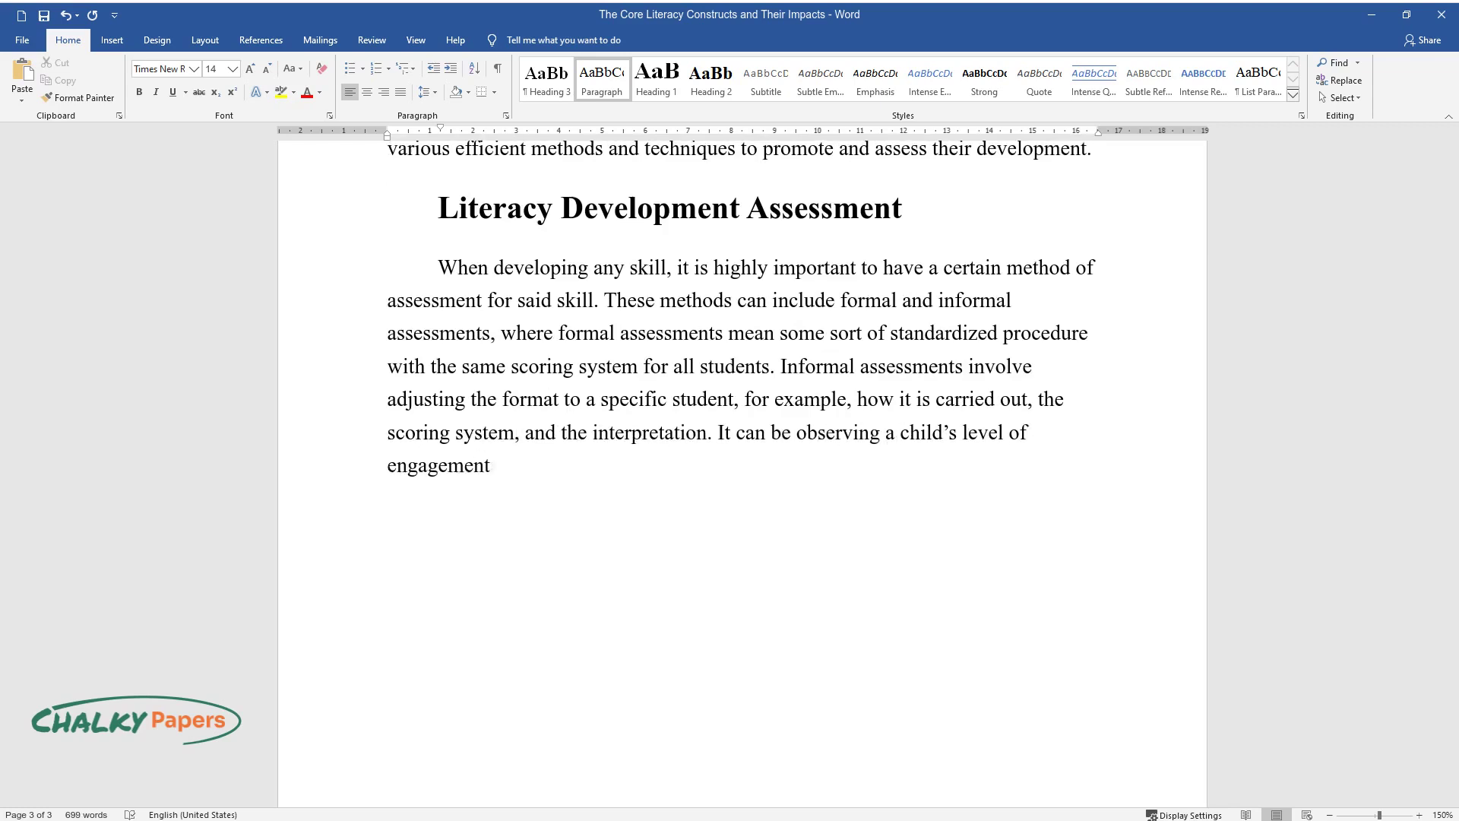
text( or asking them to write down any in)
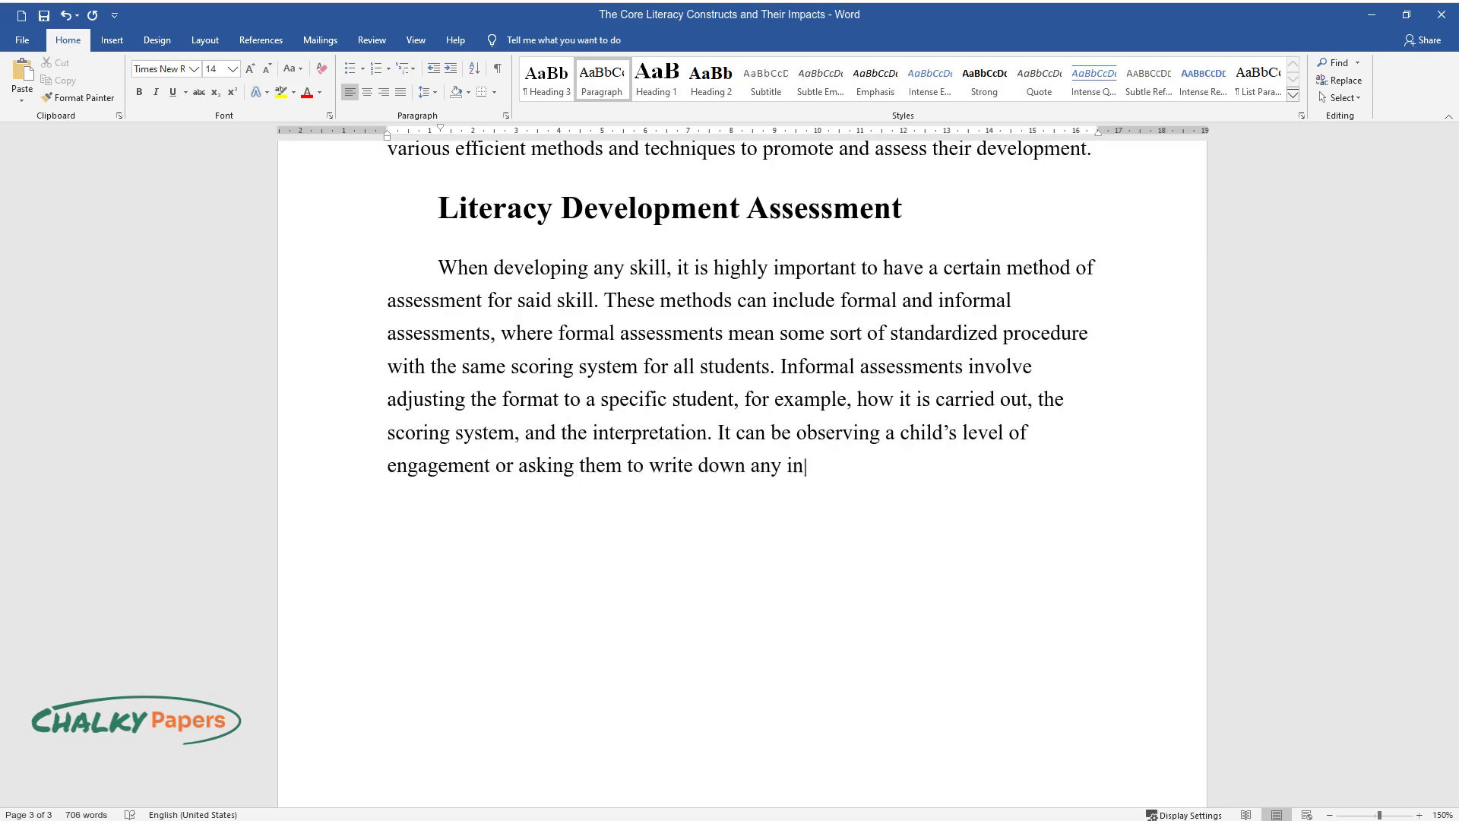
text(formation they have learned that in)
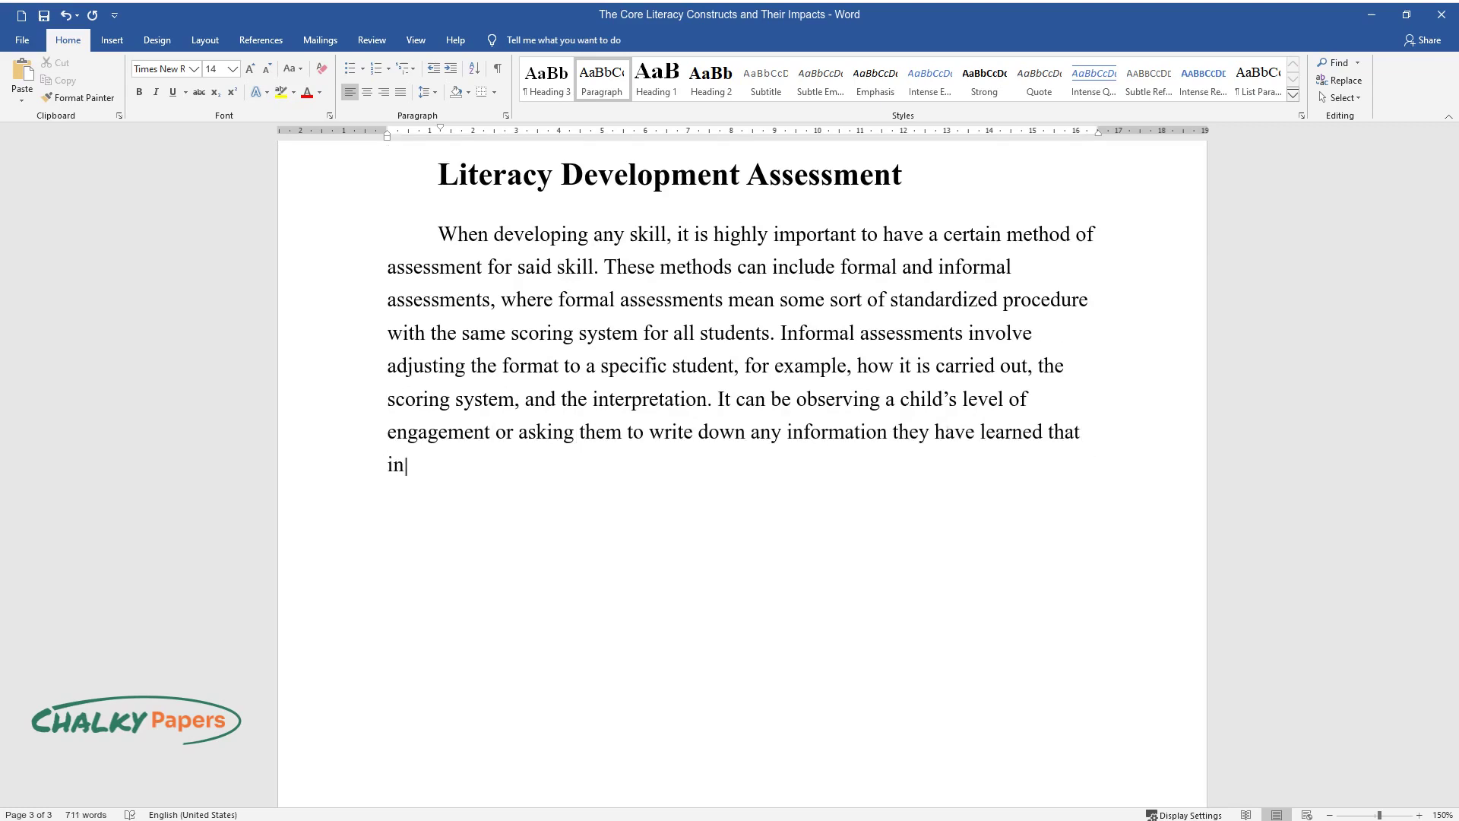
text(terests them.)
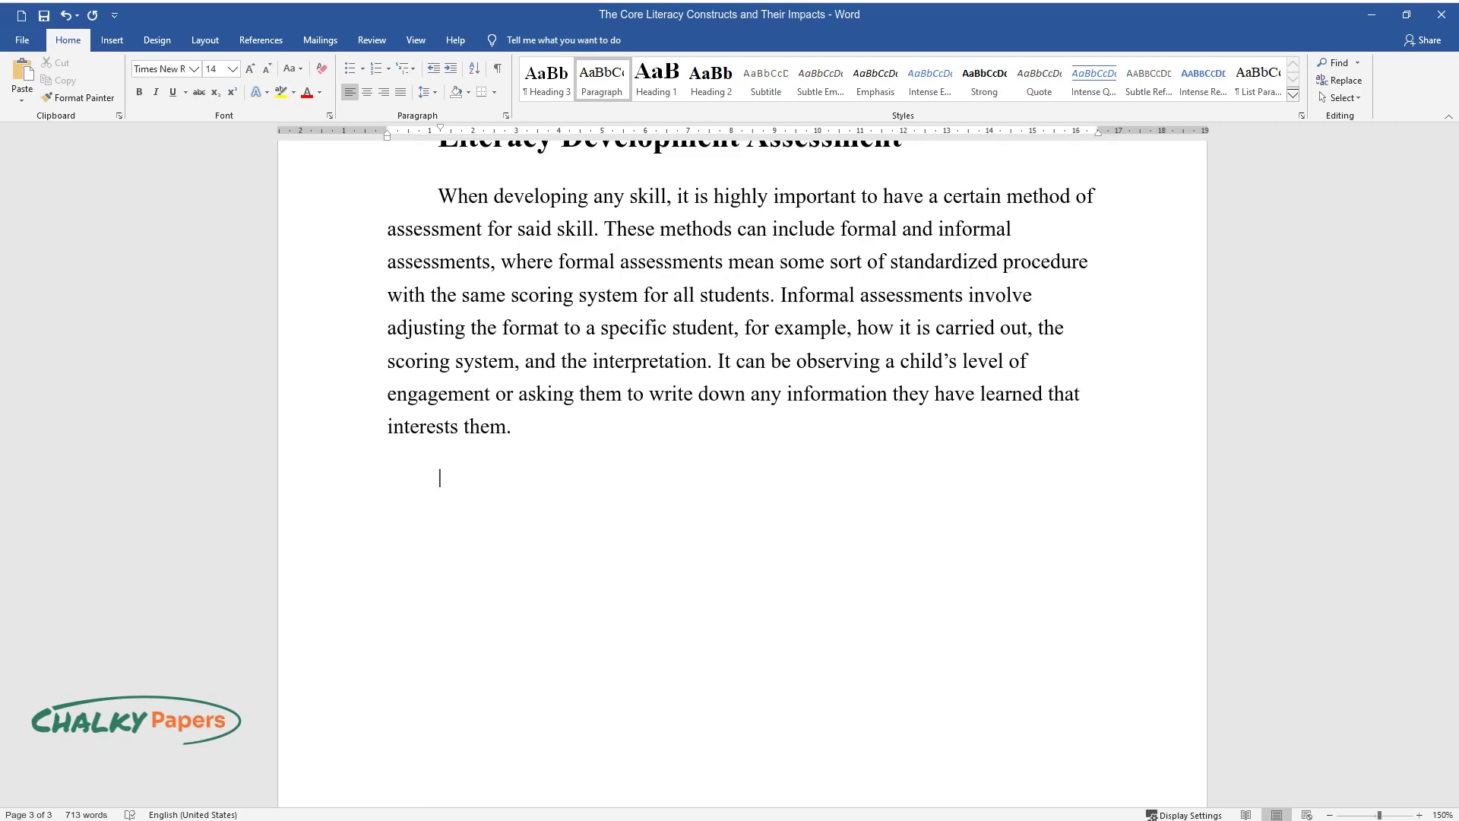
text(It is highly important to set real)
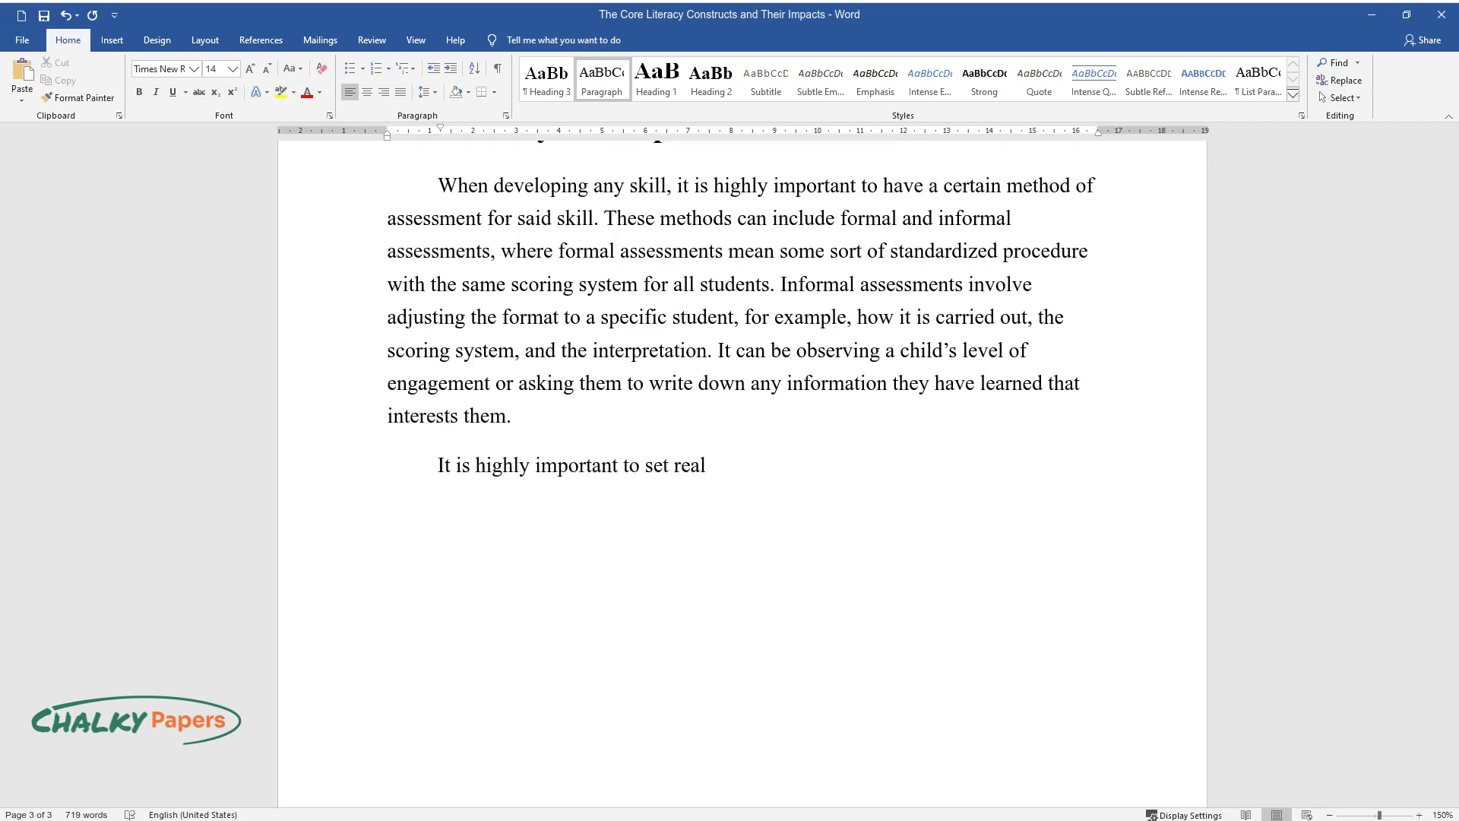
text(istic and relevant goals after havi)
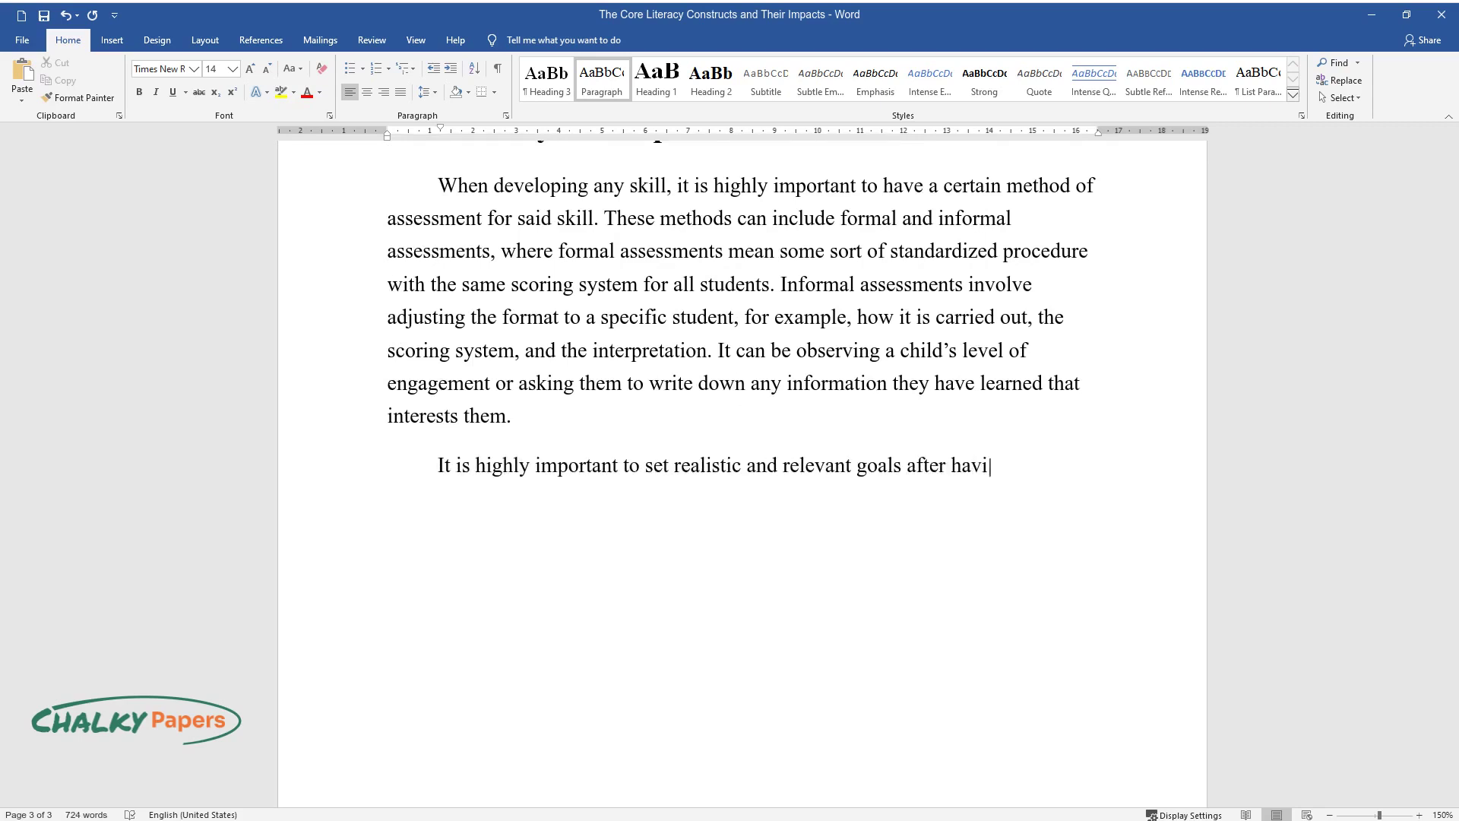
text(ng assessed a child's level of liter)
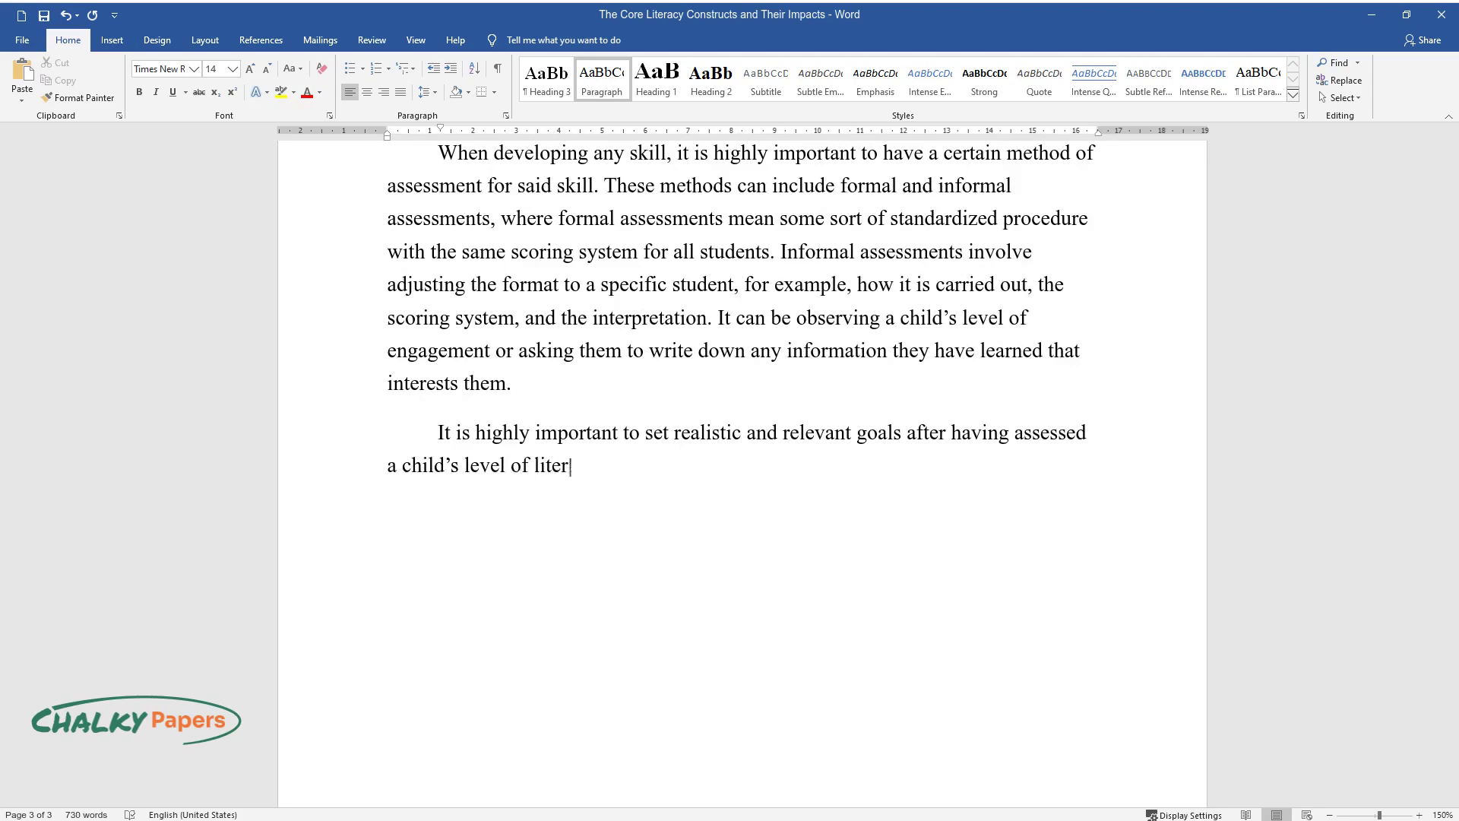
text(acy. For example, the information lo)
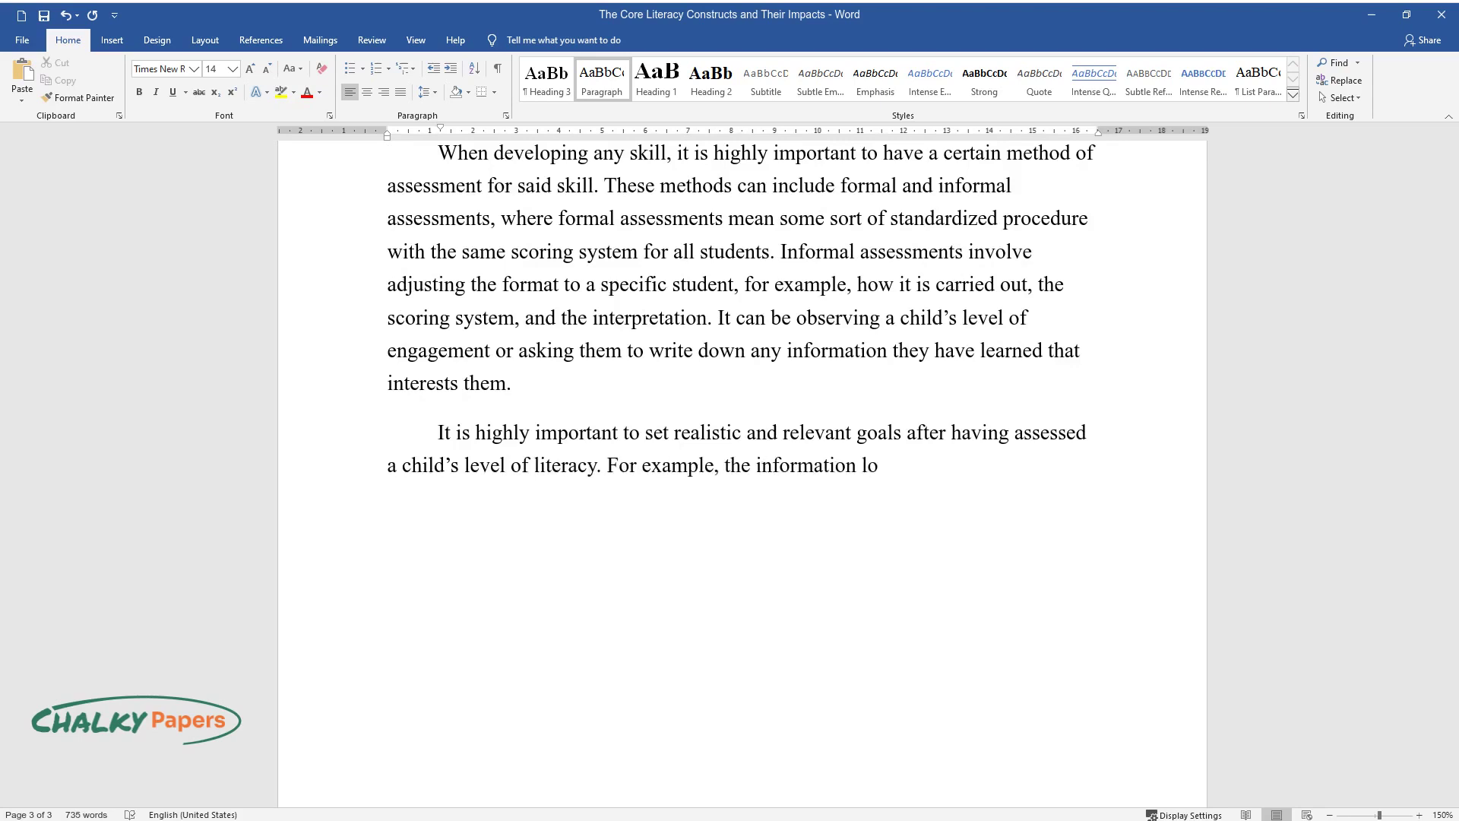
text(ad cannot be overbearing for a child)
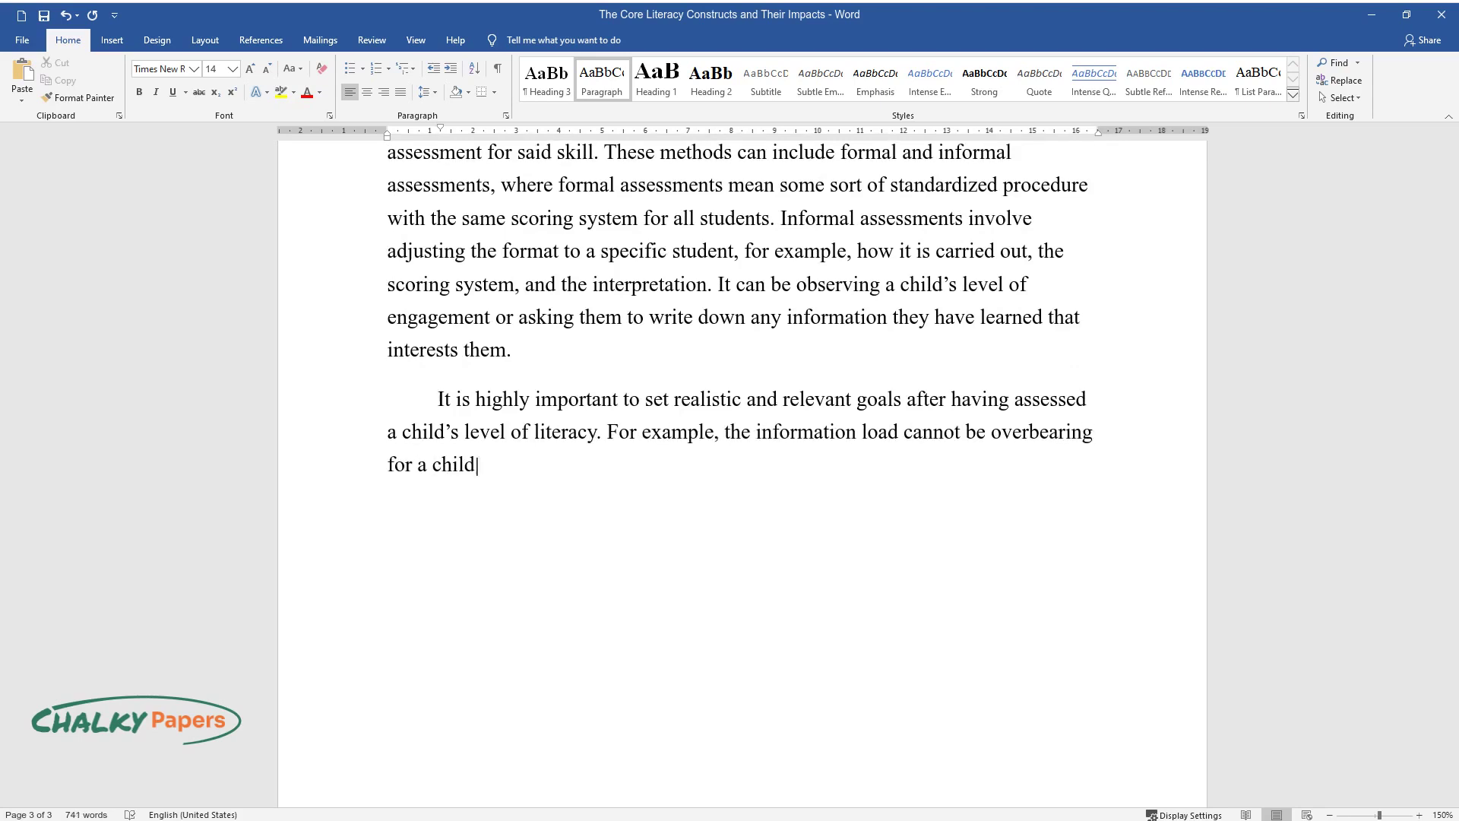
text(, and to lighten the work, a teache)
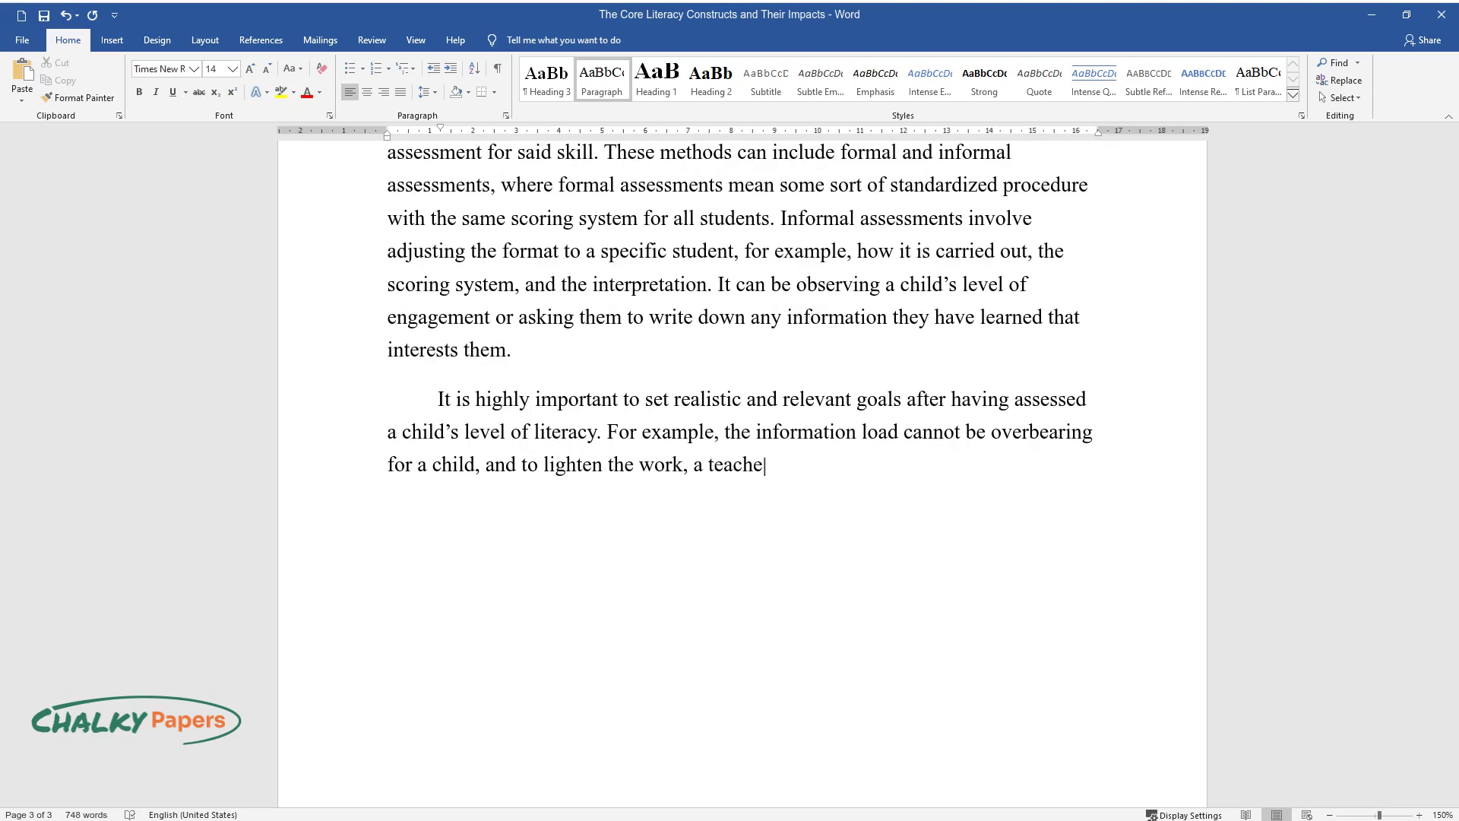
text(r can implement play and learning st)
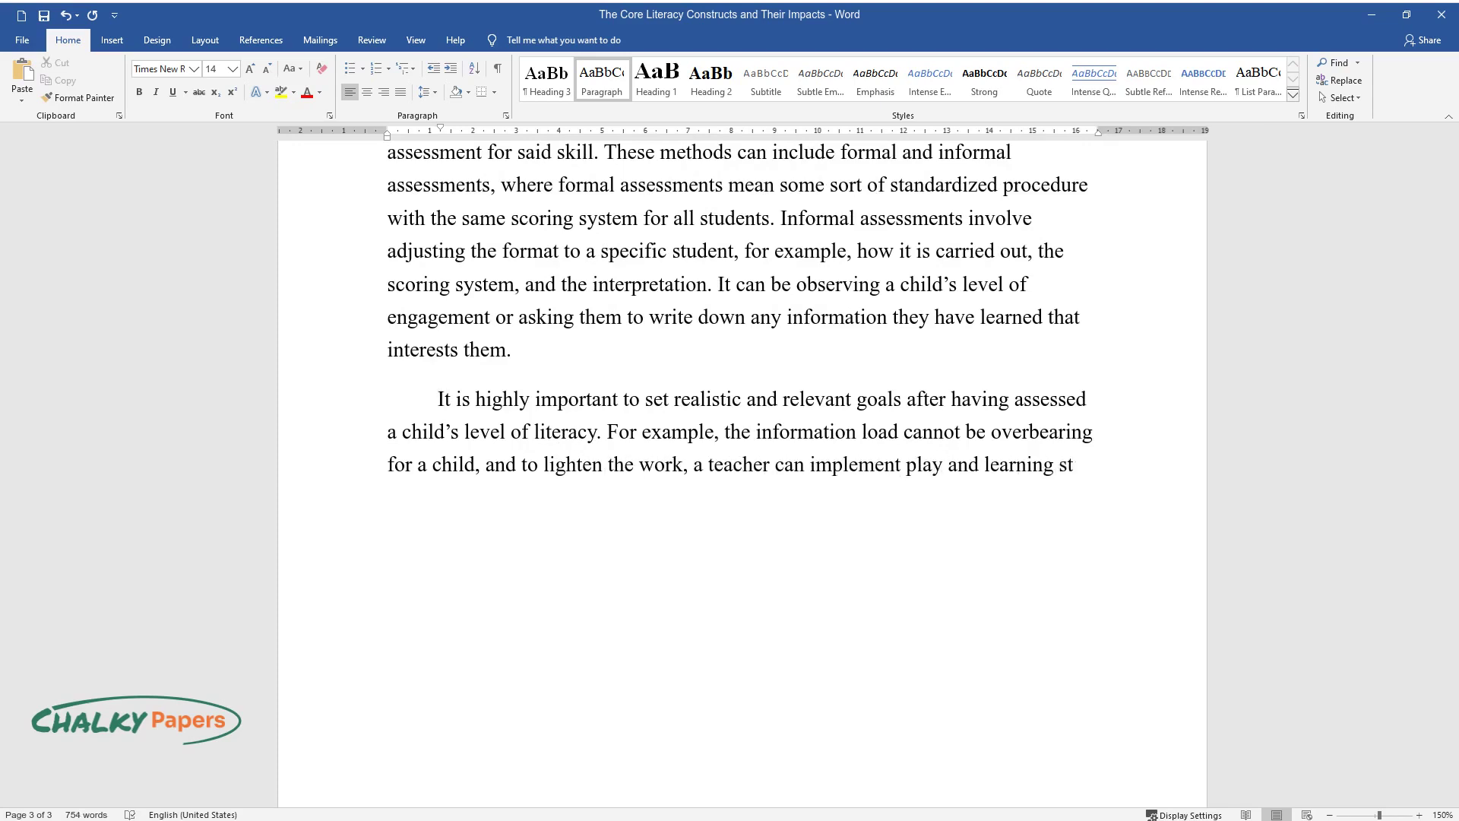
text(rategies. One of them is Sharing Ti)
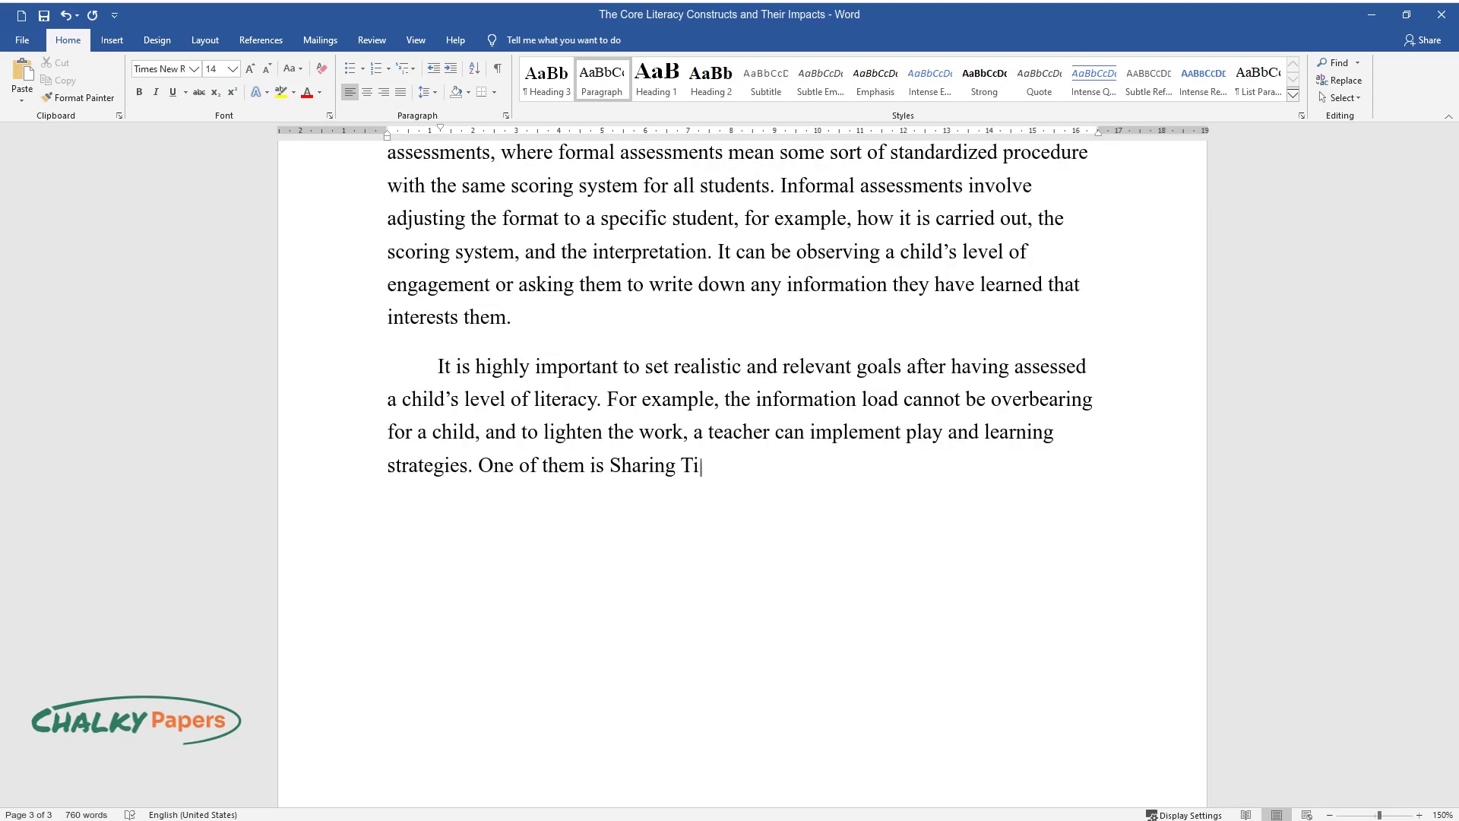
text(me, which works excellently with for)
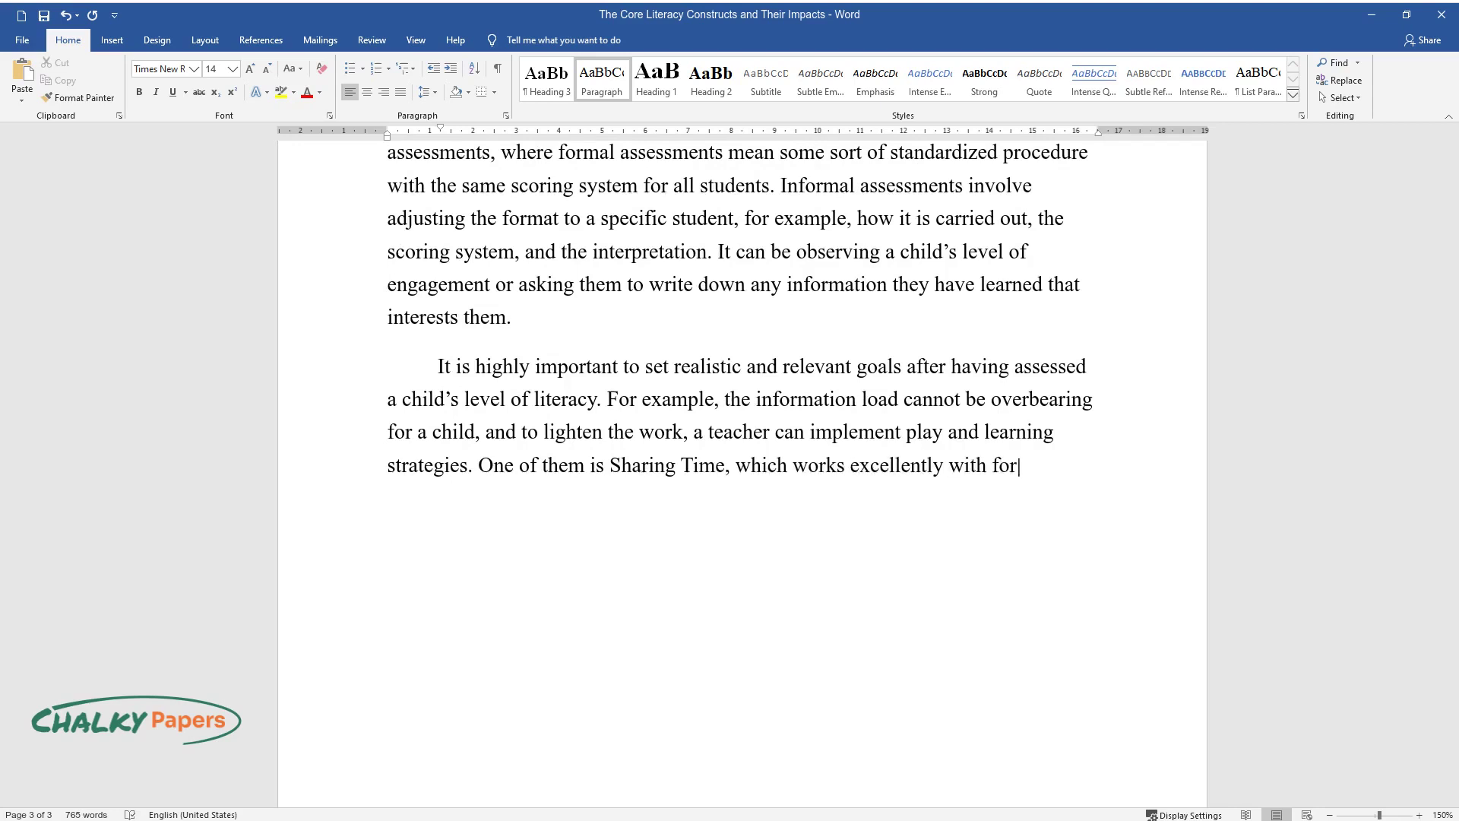
text(eign and immigrant children and parents since it involves sharing their)
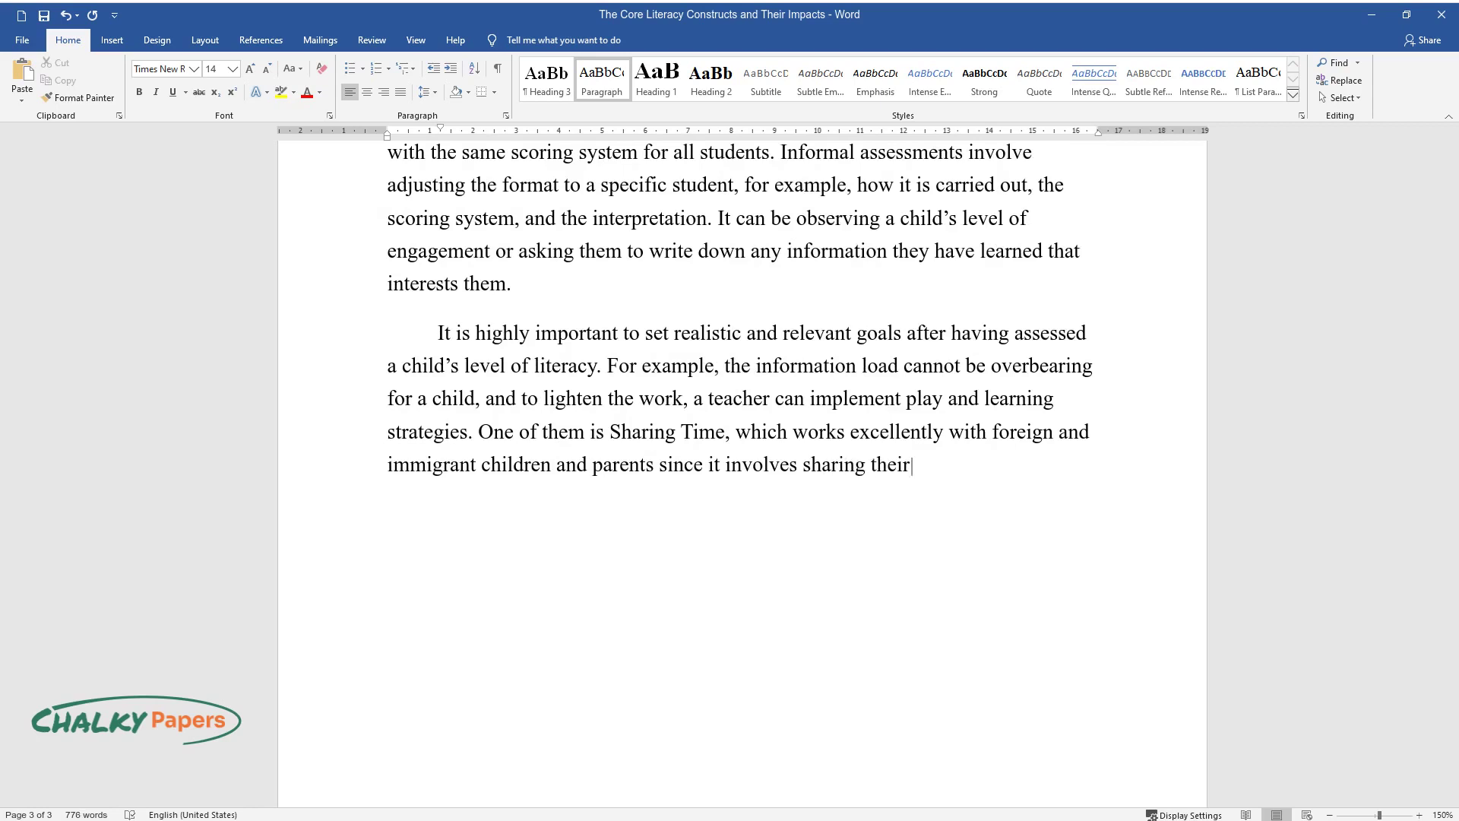
text( cultural knowledge. This technique c)
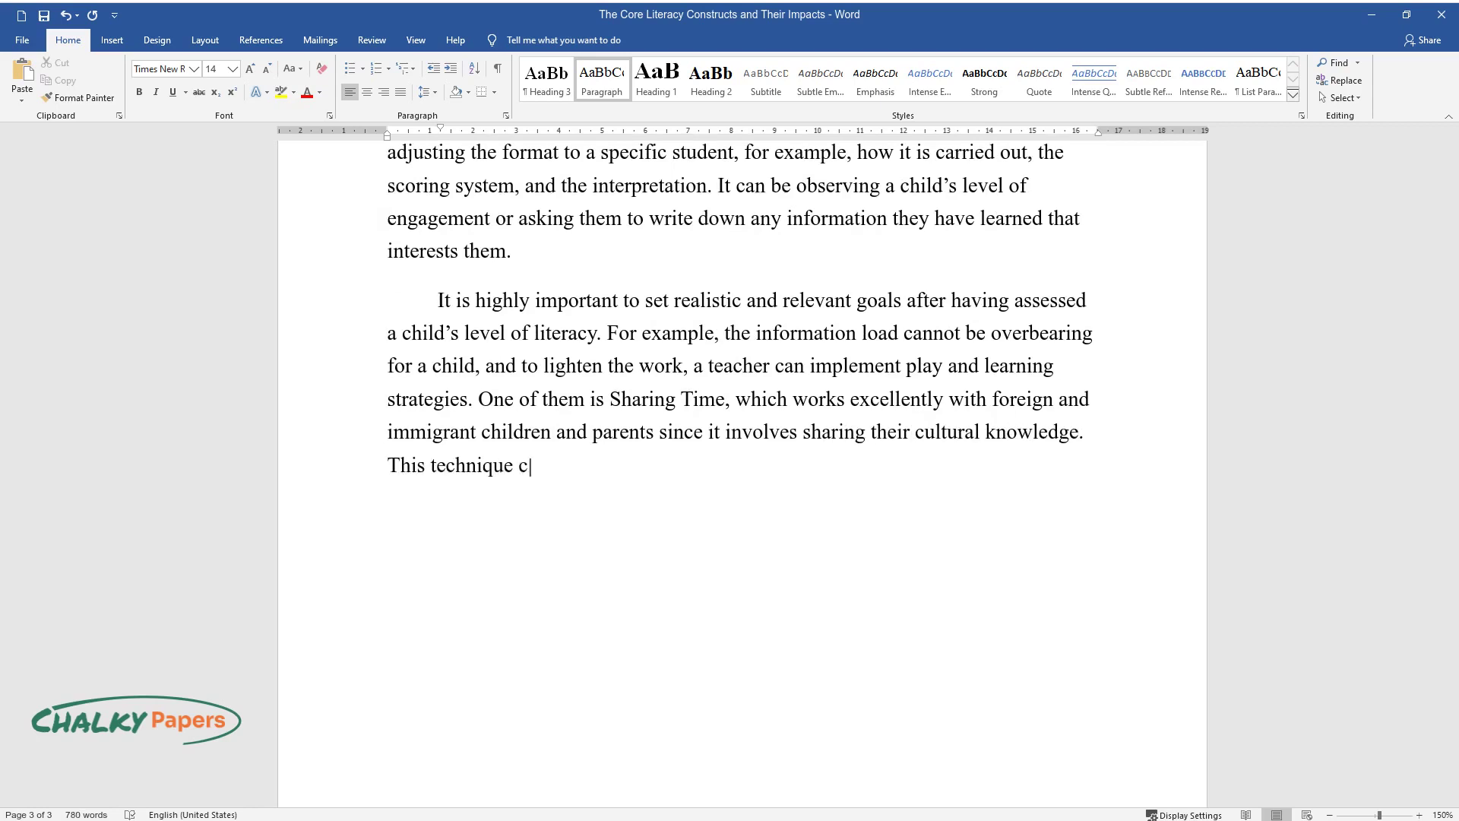
text(an be used as an assessment method)
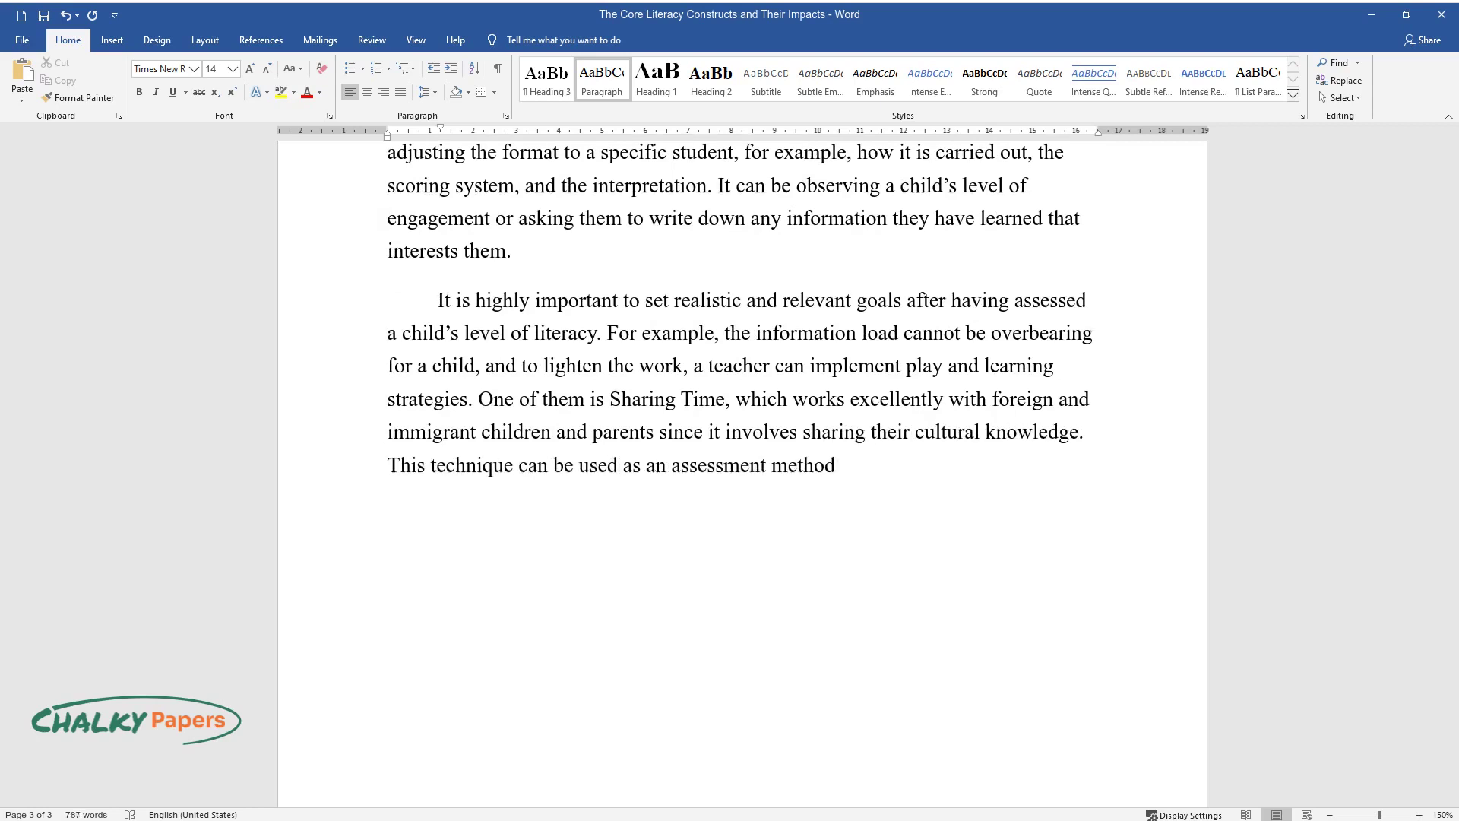
text( since it is possible to see a child's progres)
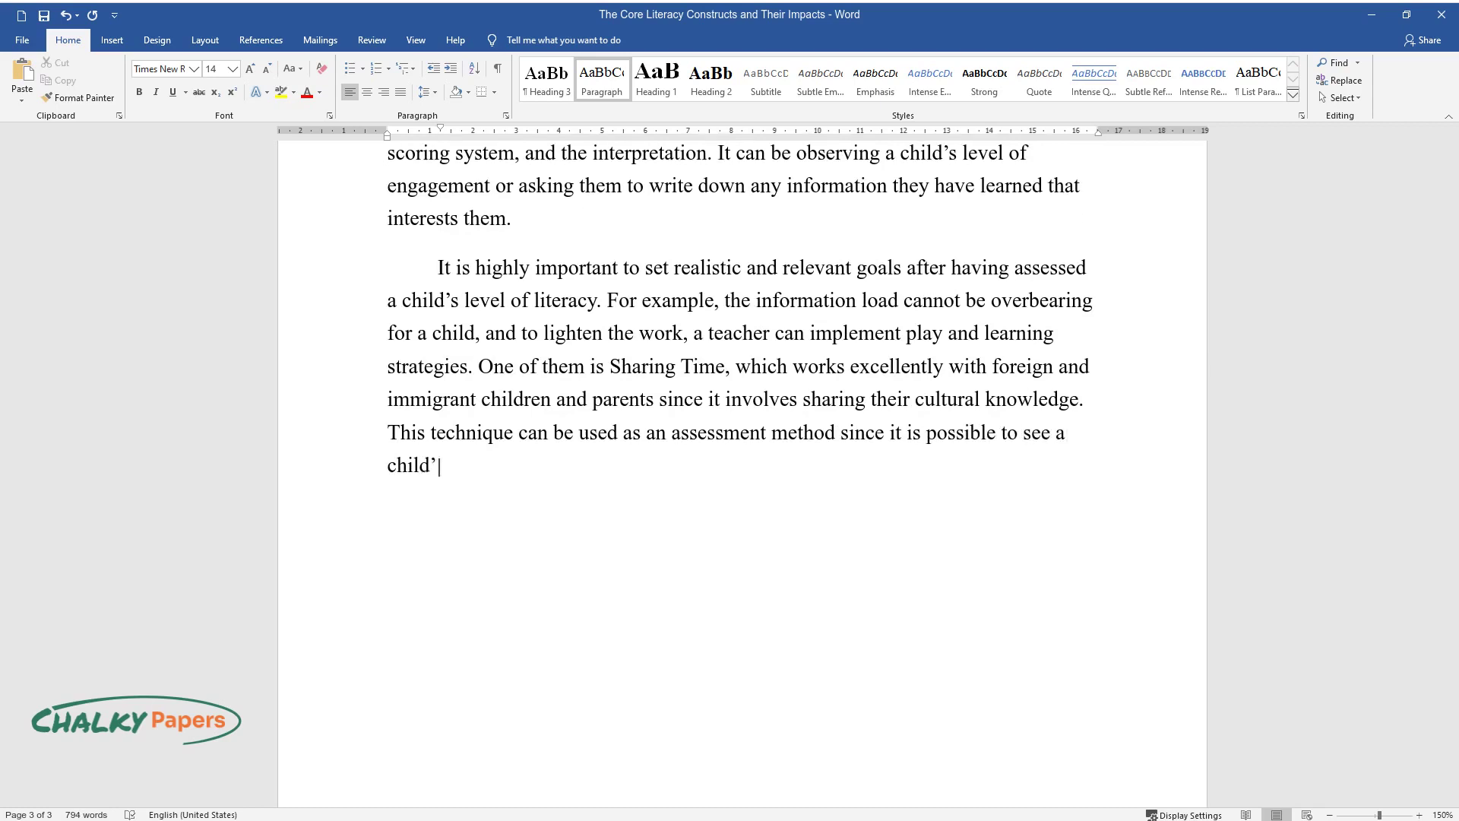
text(s during their presentatio)
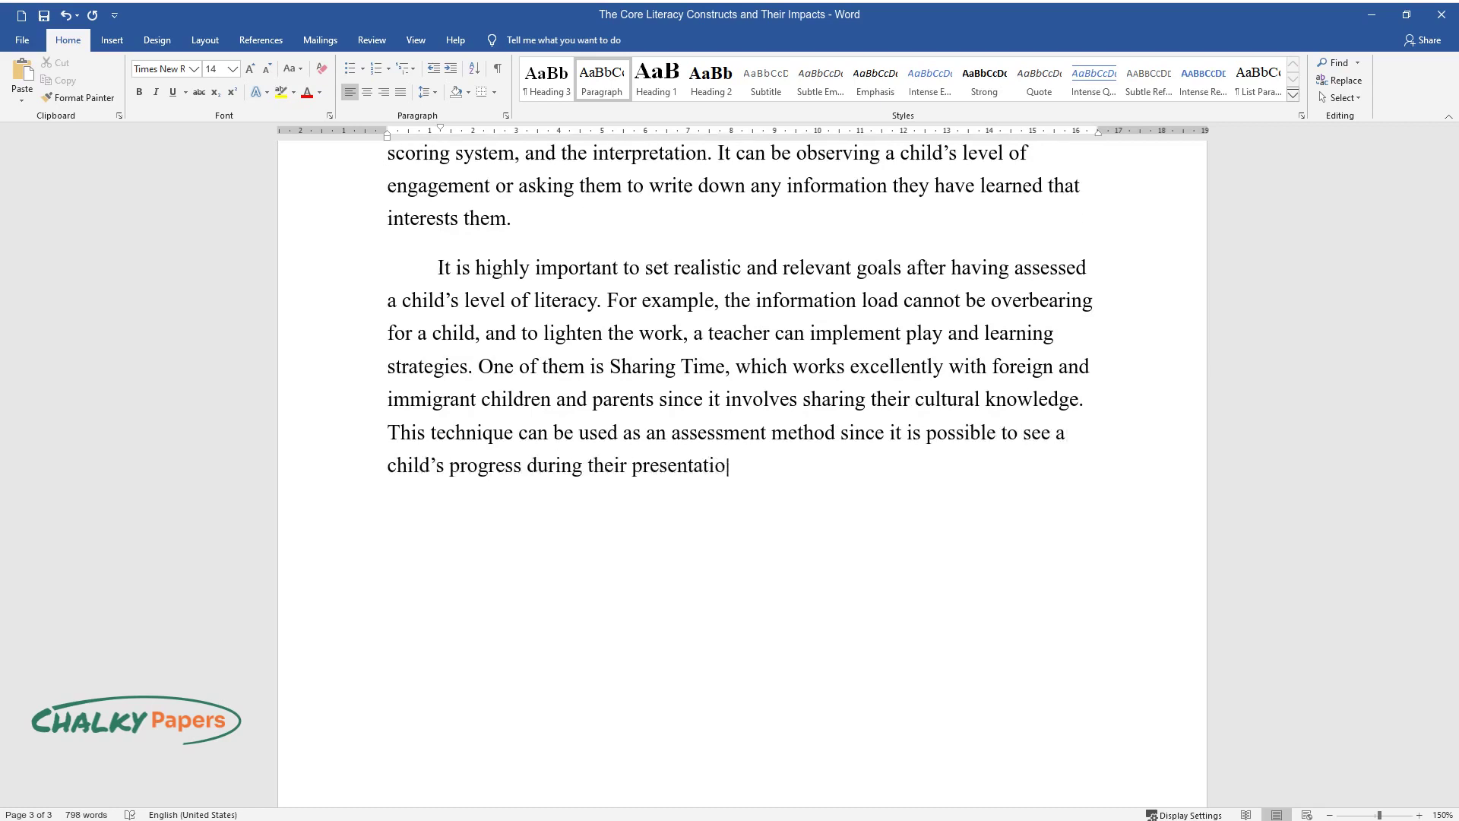
text(ns.Conclusion)
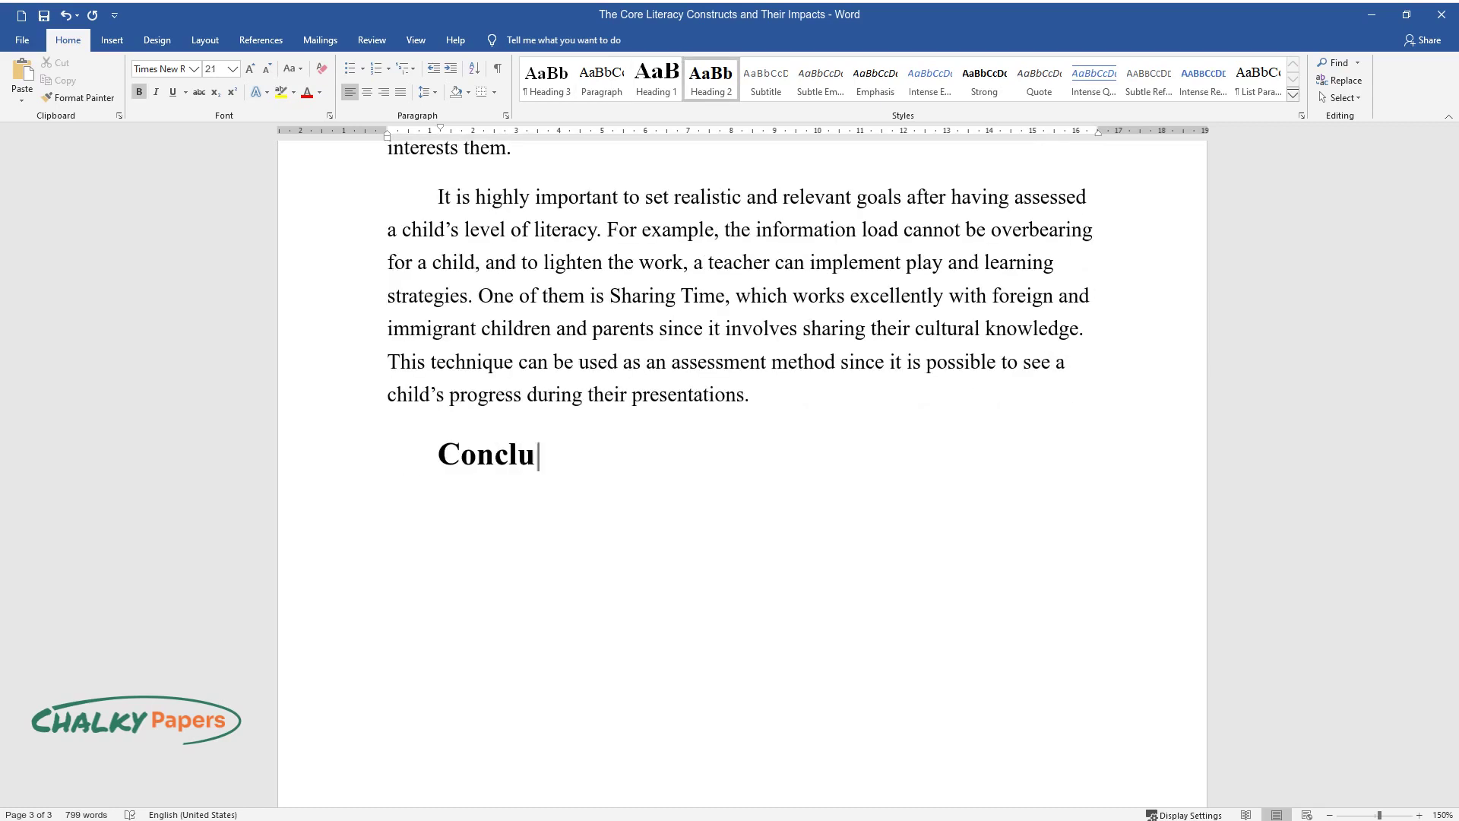
Write the concluding paragraph beginning 'In conclusion, the core literacy constructs…' under the Conclusion heading.
key(Return)
text(In con)
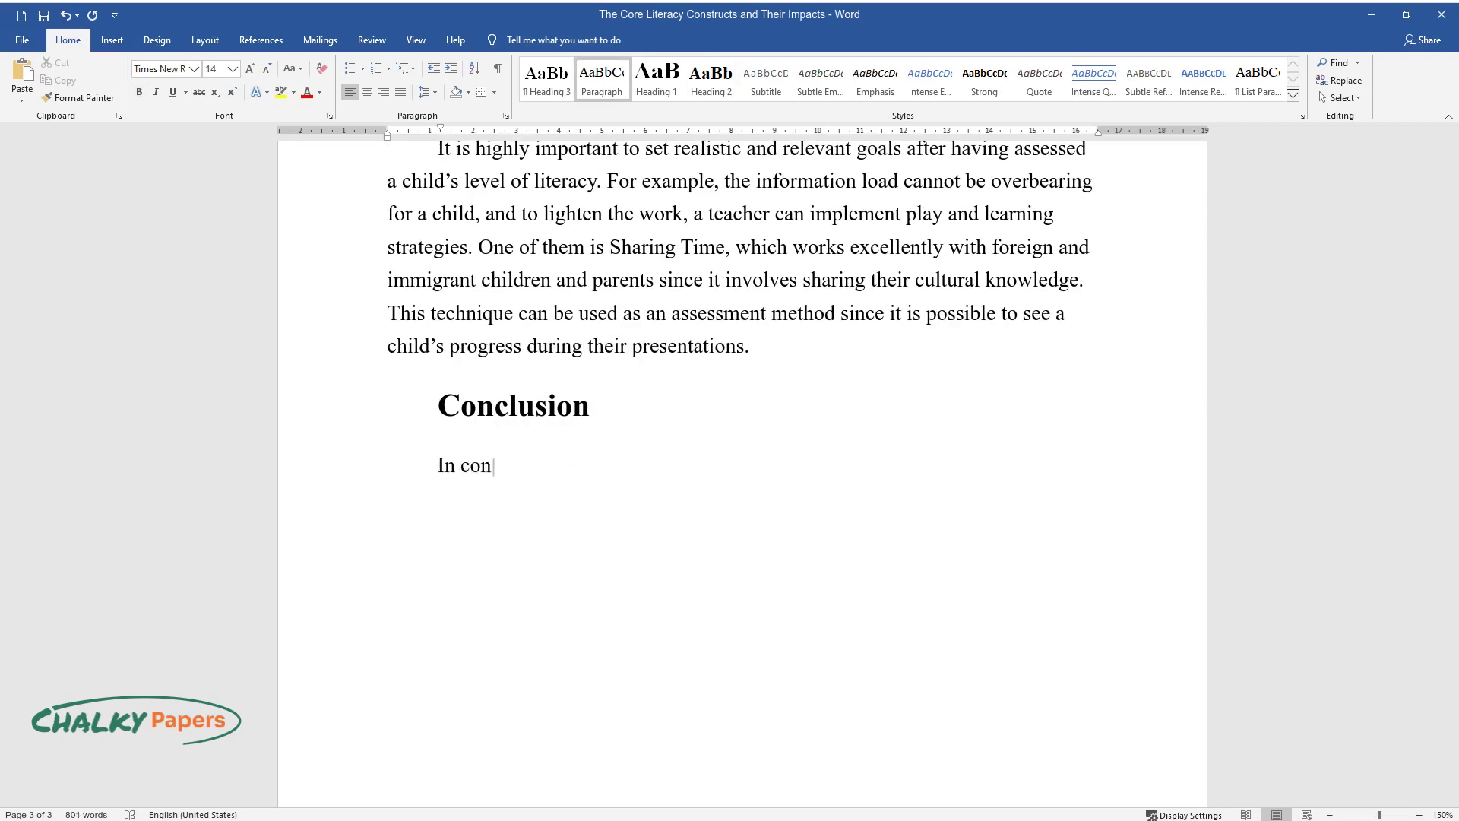
text(clusion, the core literacy construc)
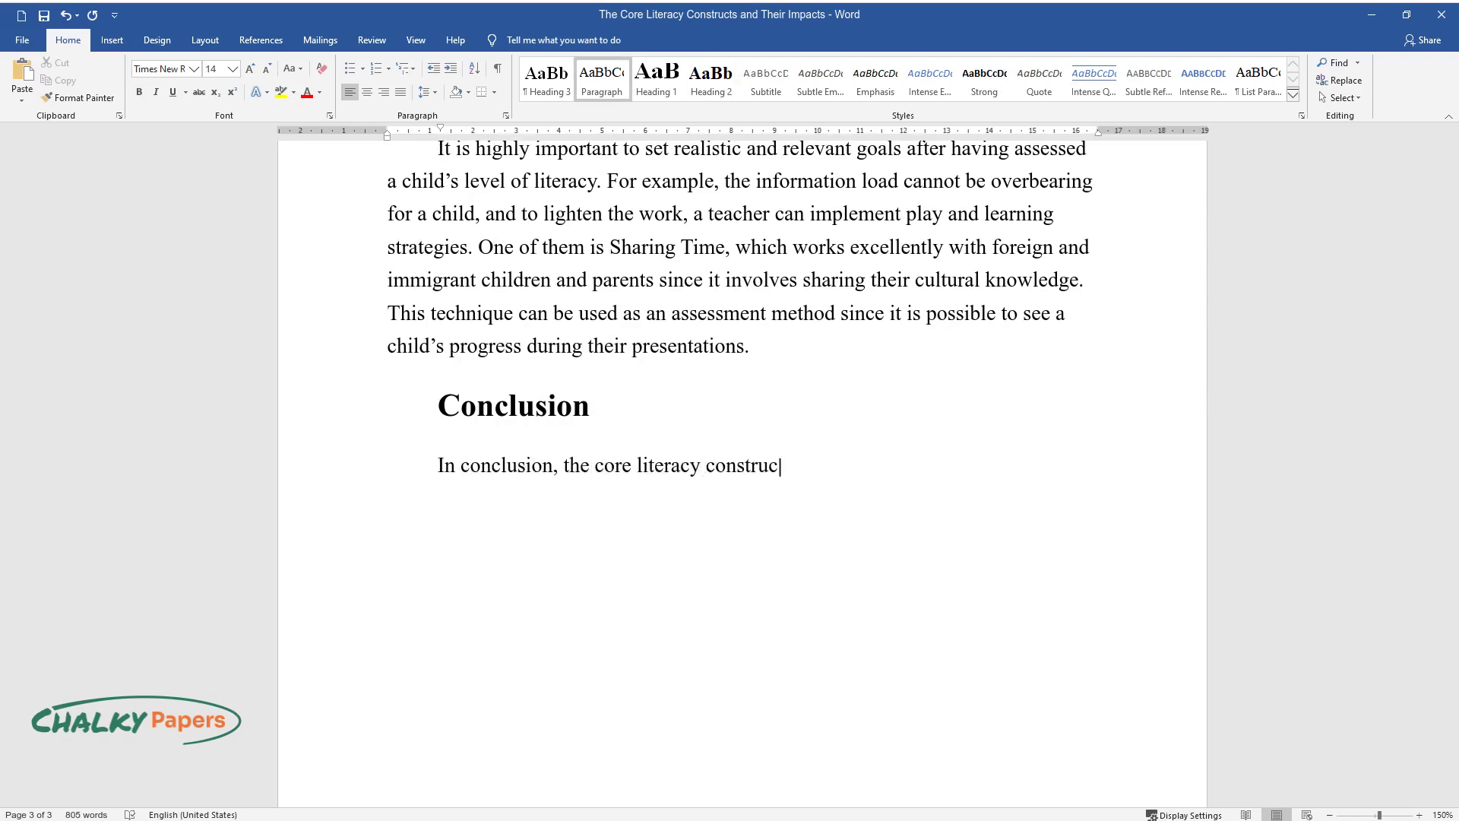
text(ts are various dimensions of litera)
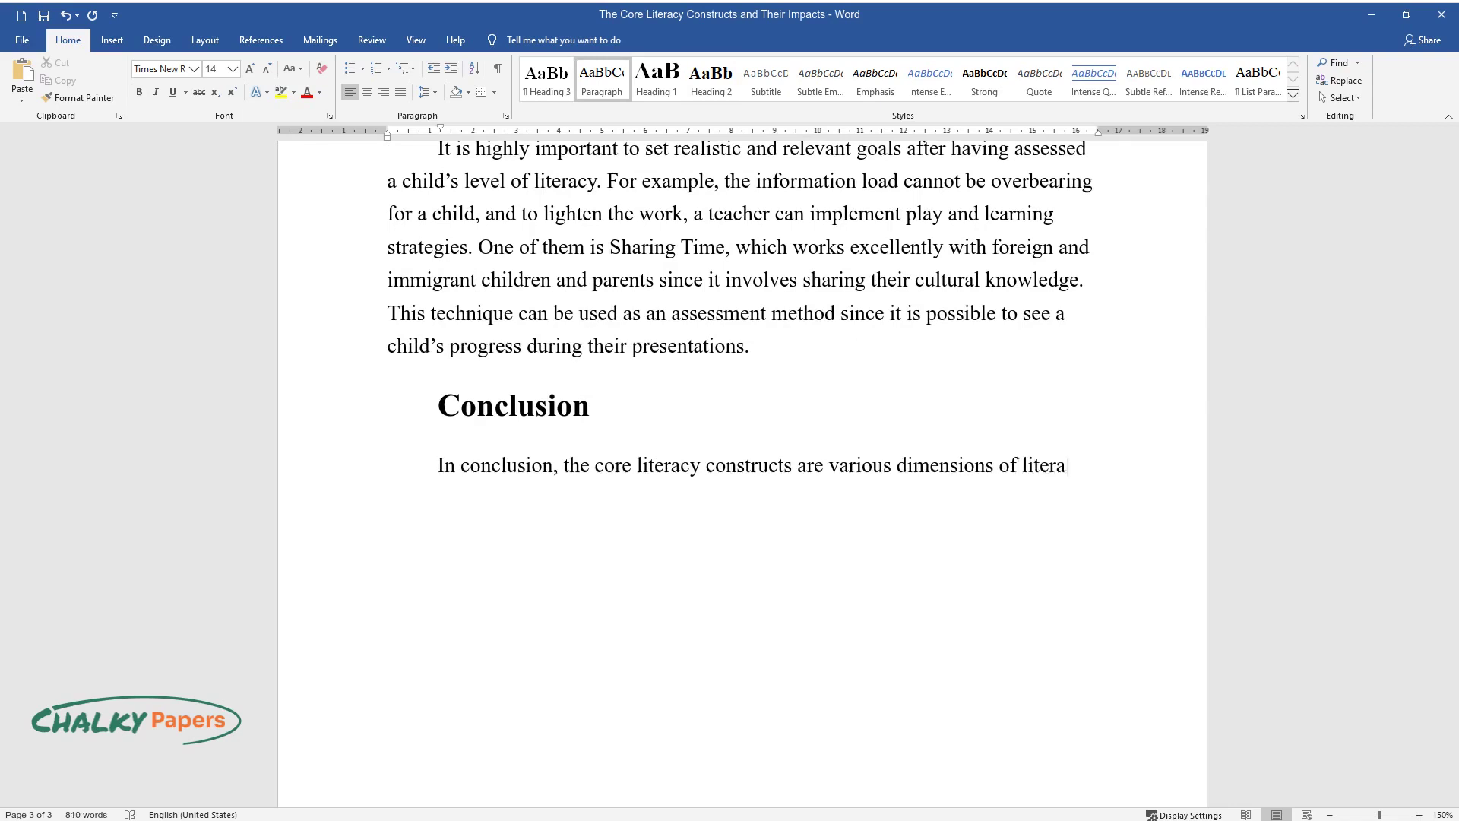
text(cy development that are essential t)
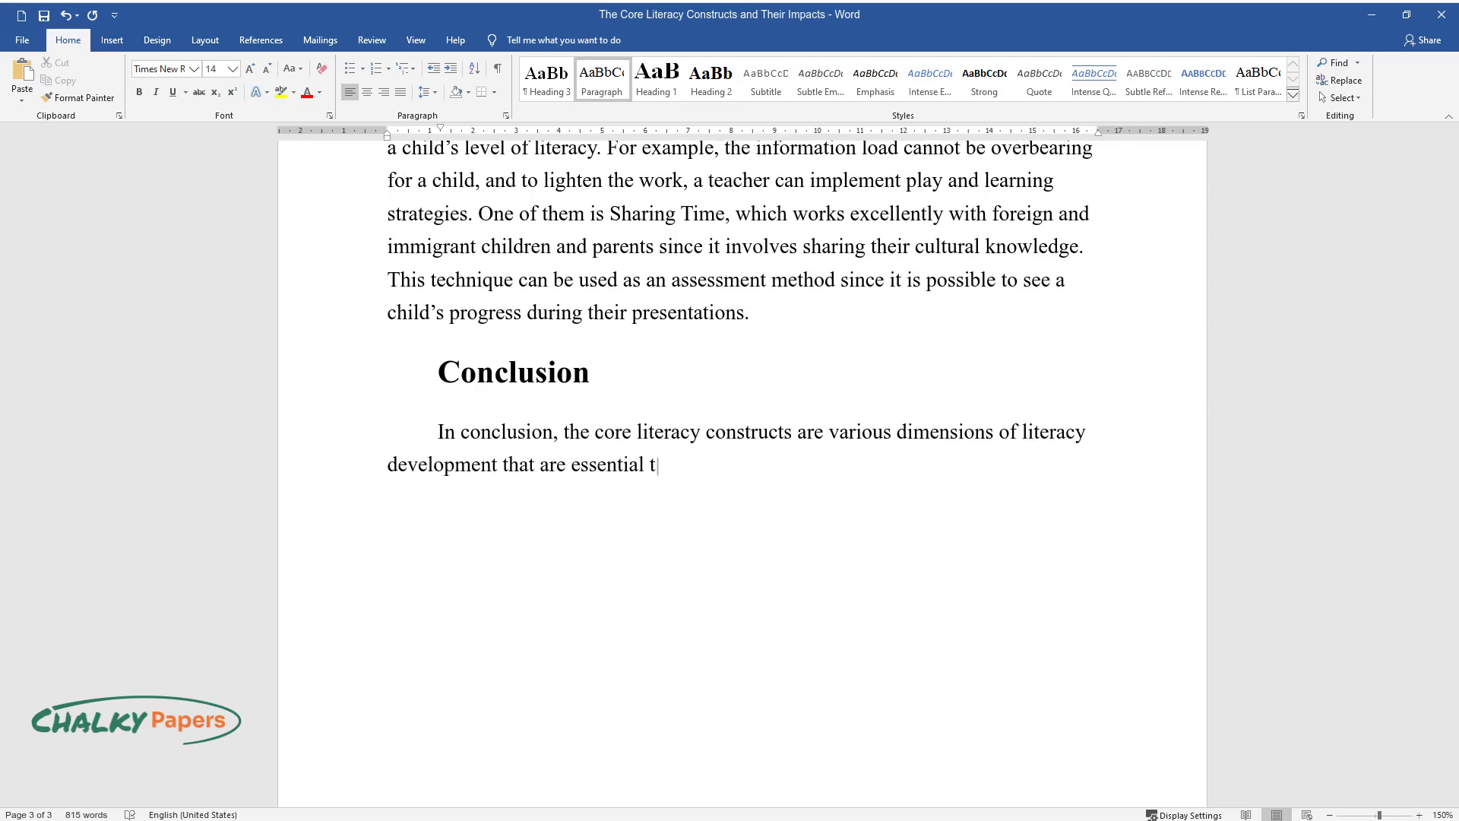
text(o one's ability to read and compreh)
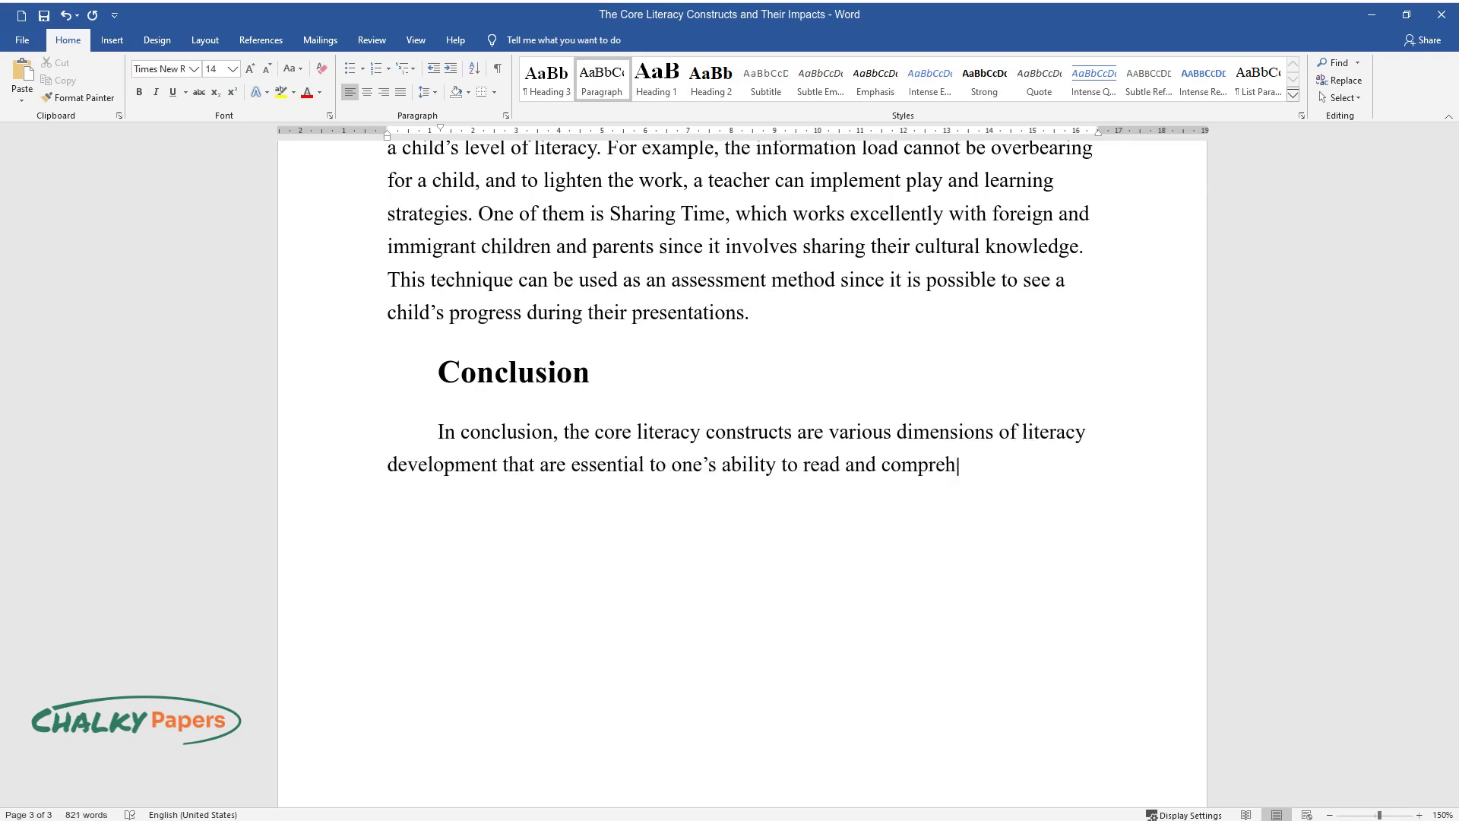
text(hat these constru)
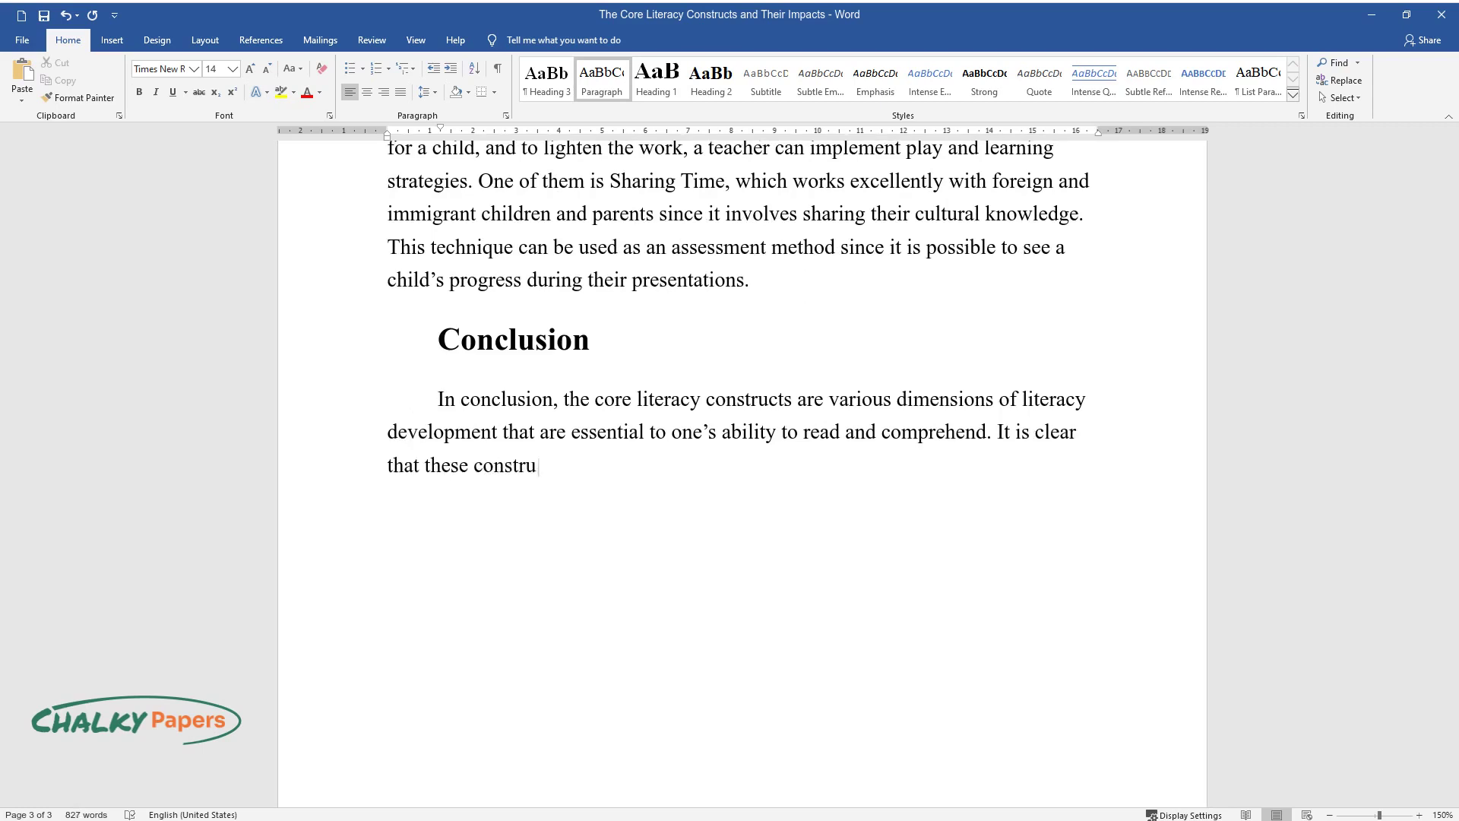
text(cts are interdependent, and the dev)
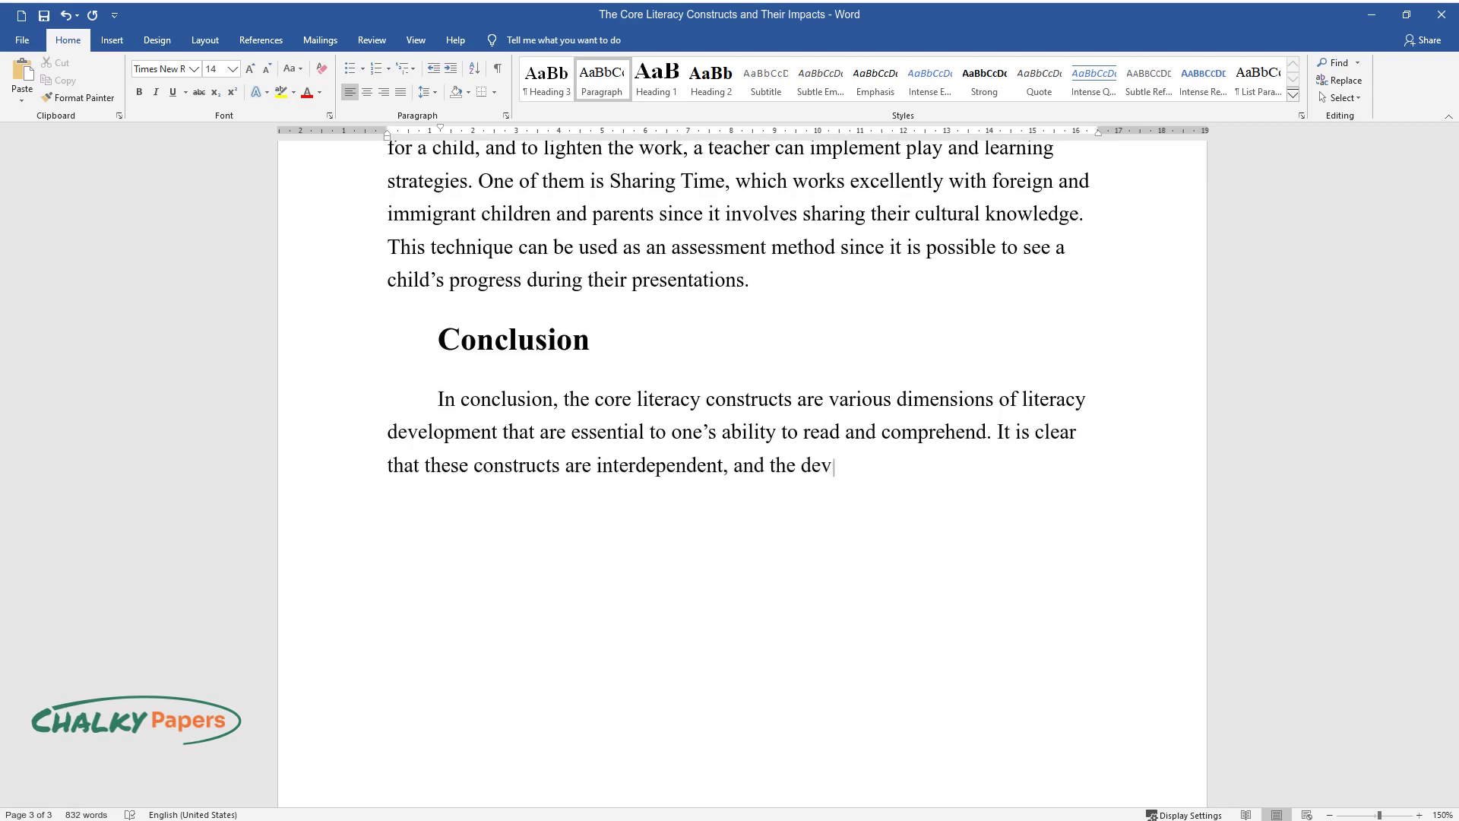
text(elopment of each of them benefits f)
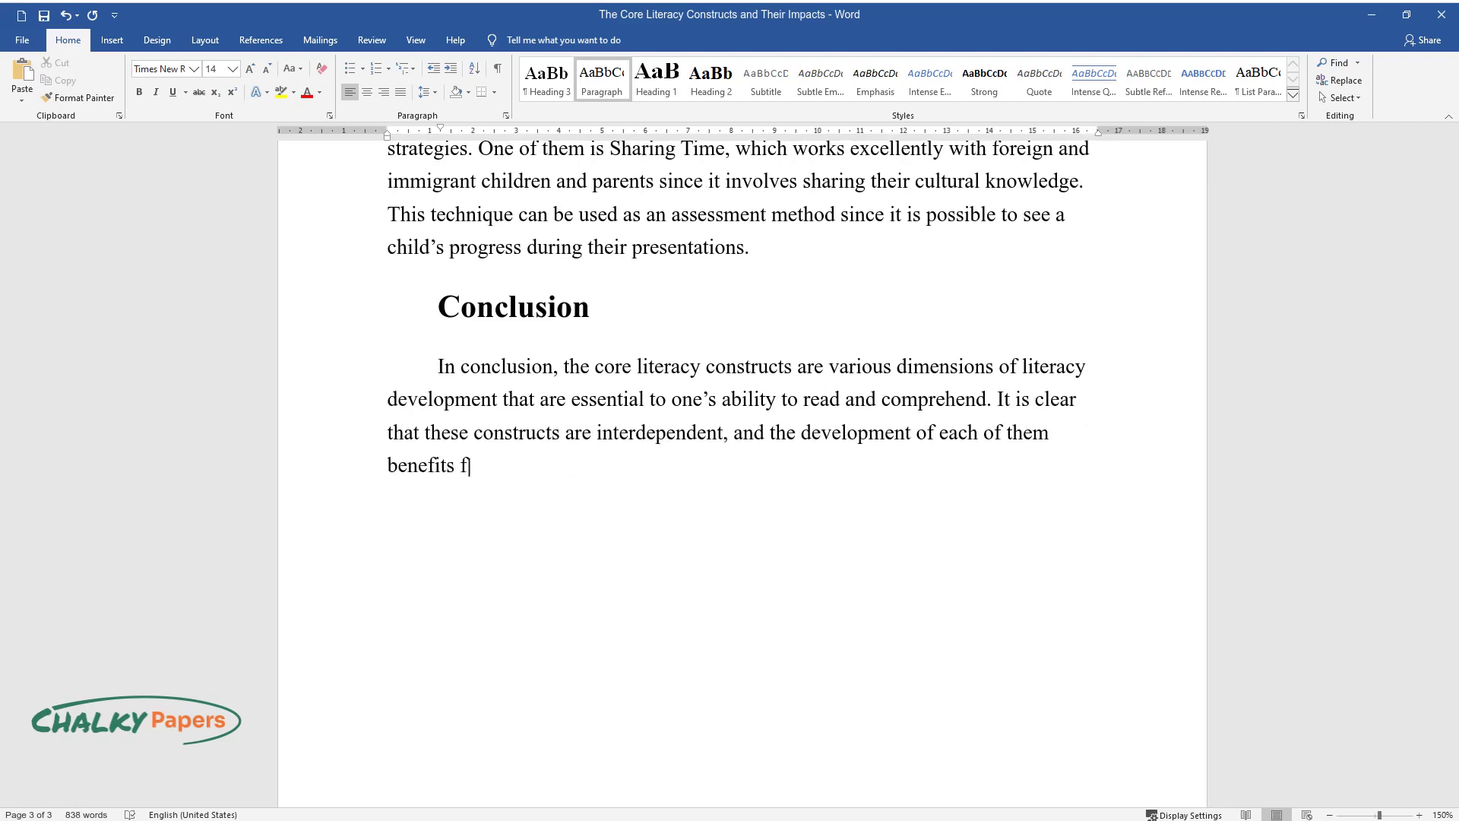
text(rom one another. To develop these sk)
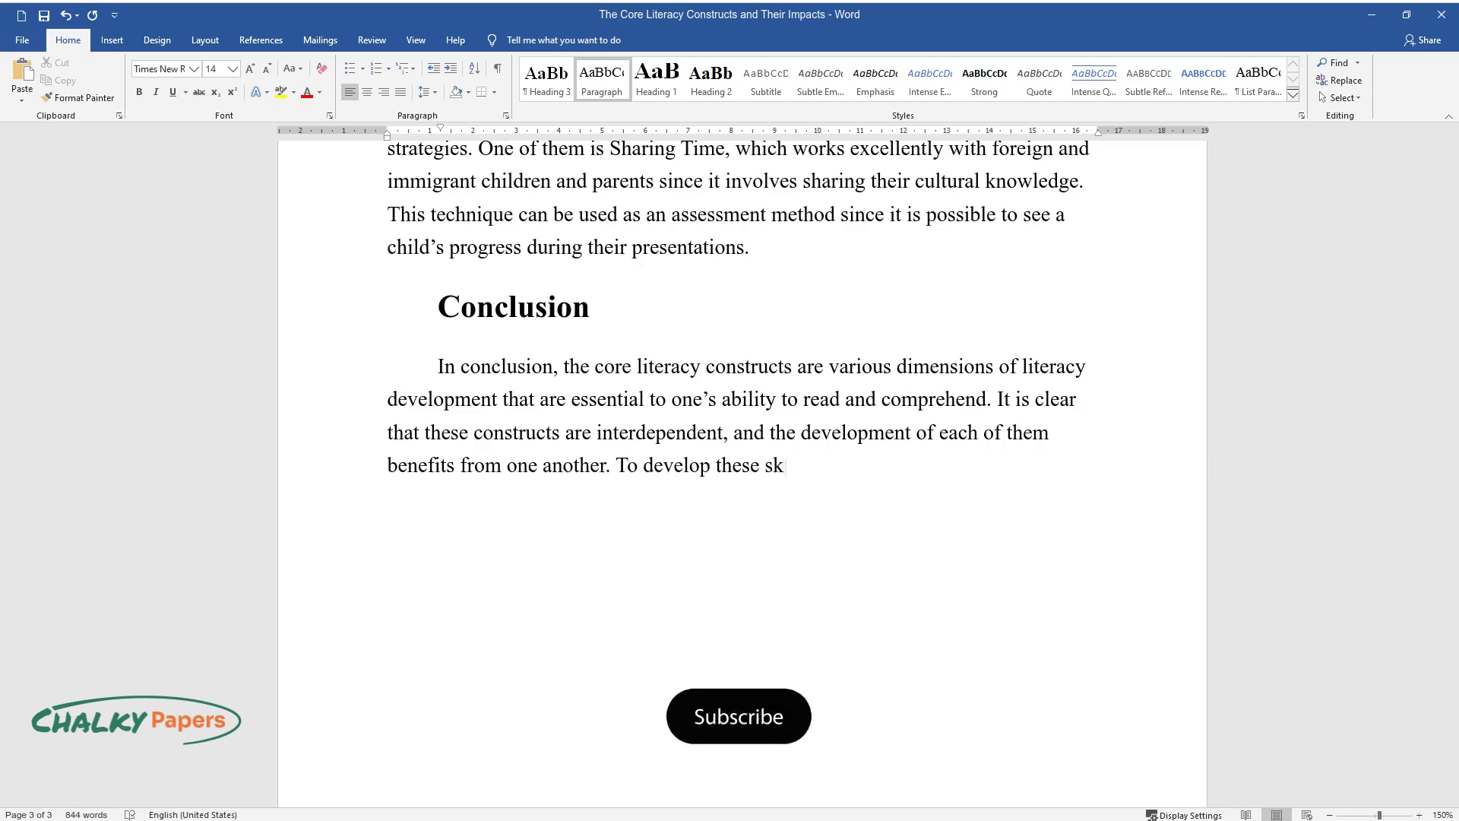
text(ills, a teacher must assess them, s)
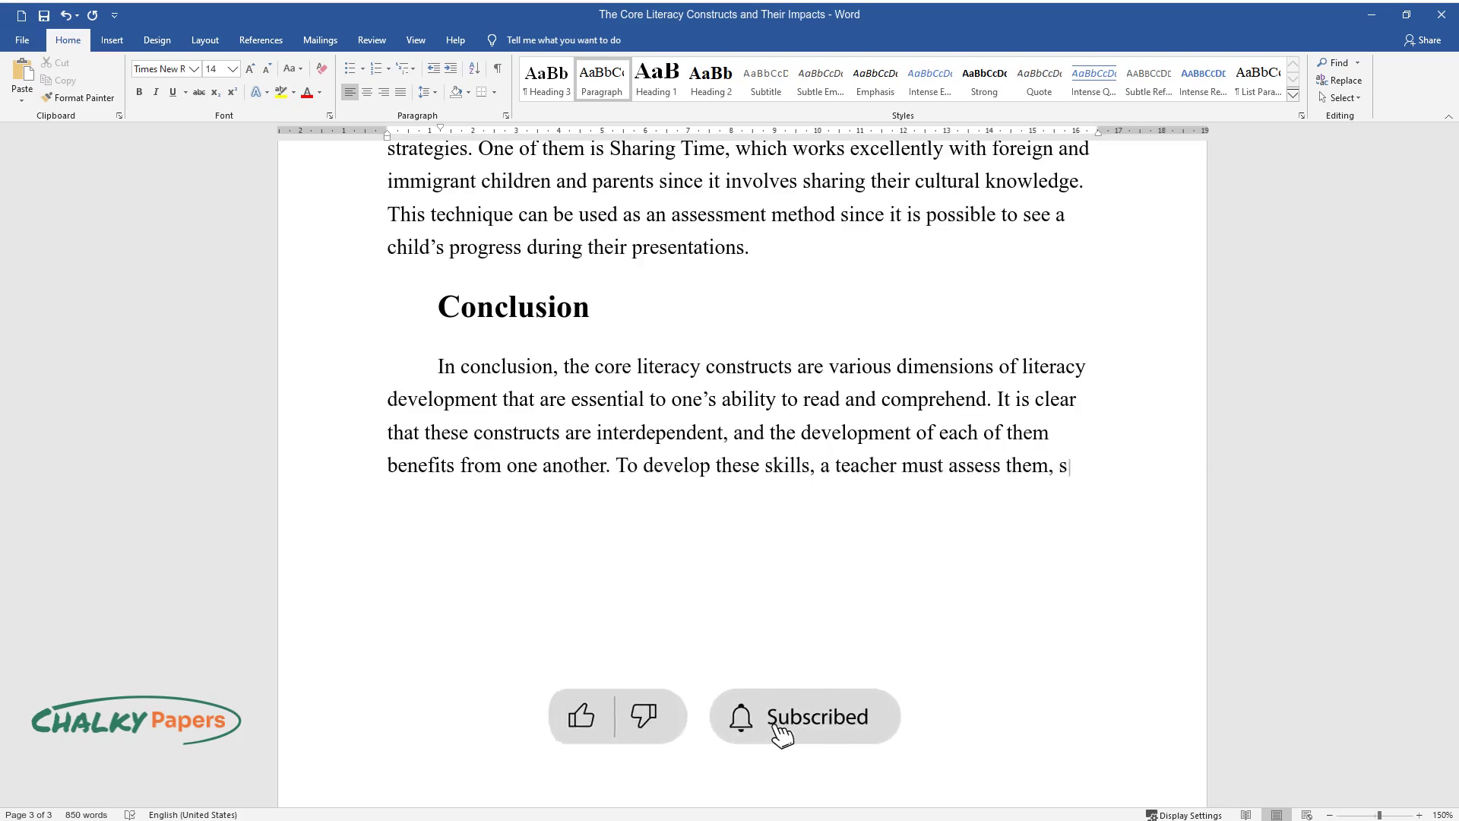
text(et up appropriate and not overbeari)
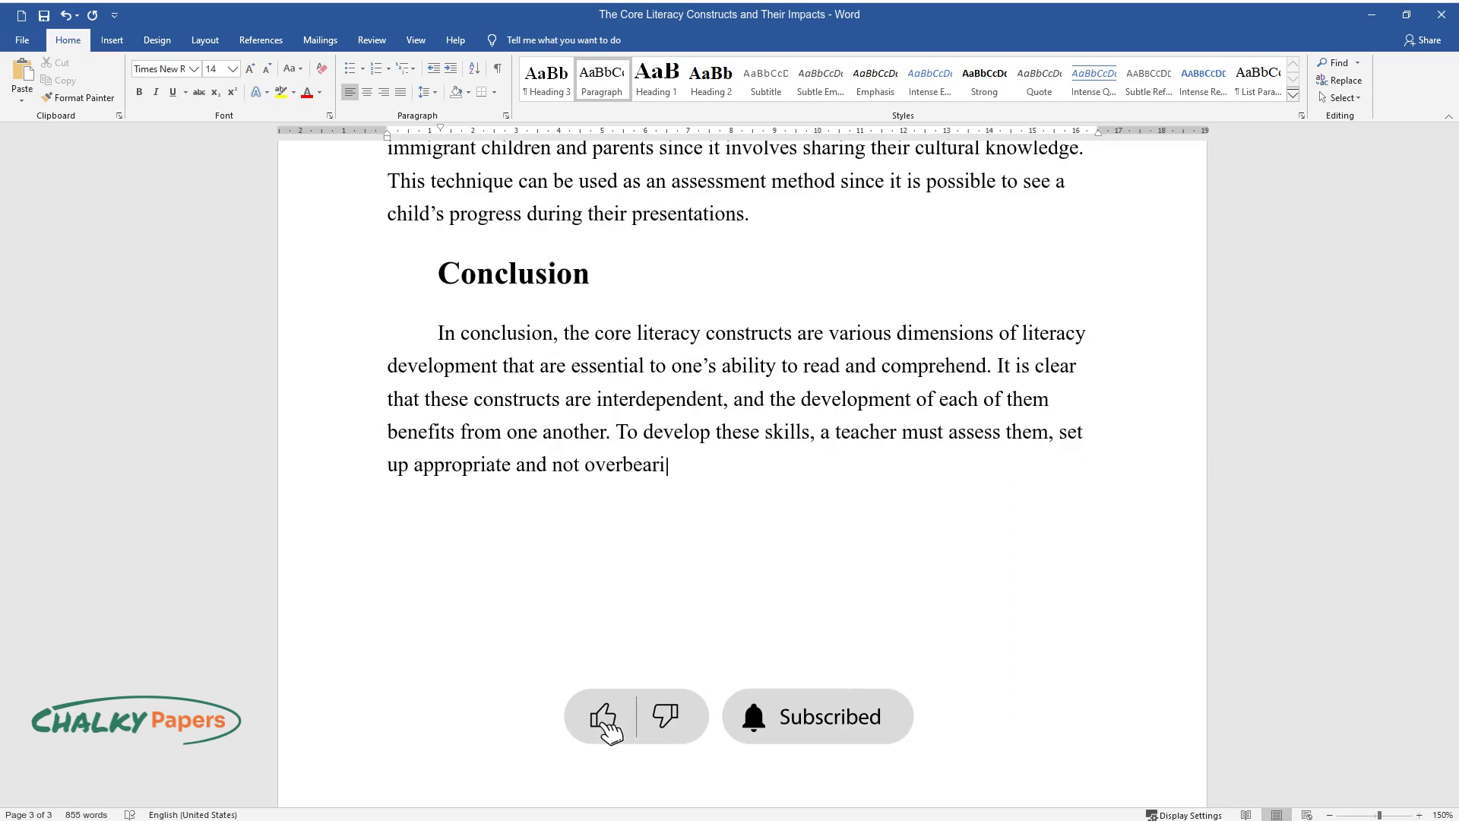
text(ng goals, as well as suggest cultur)
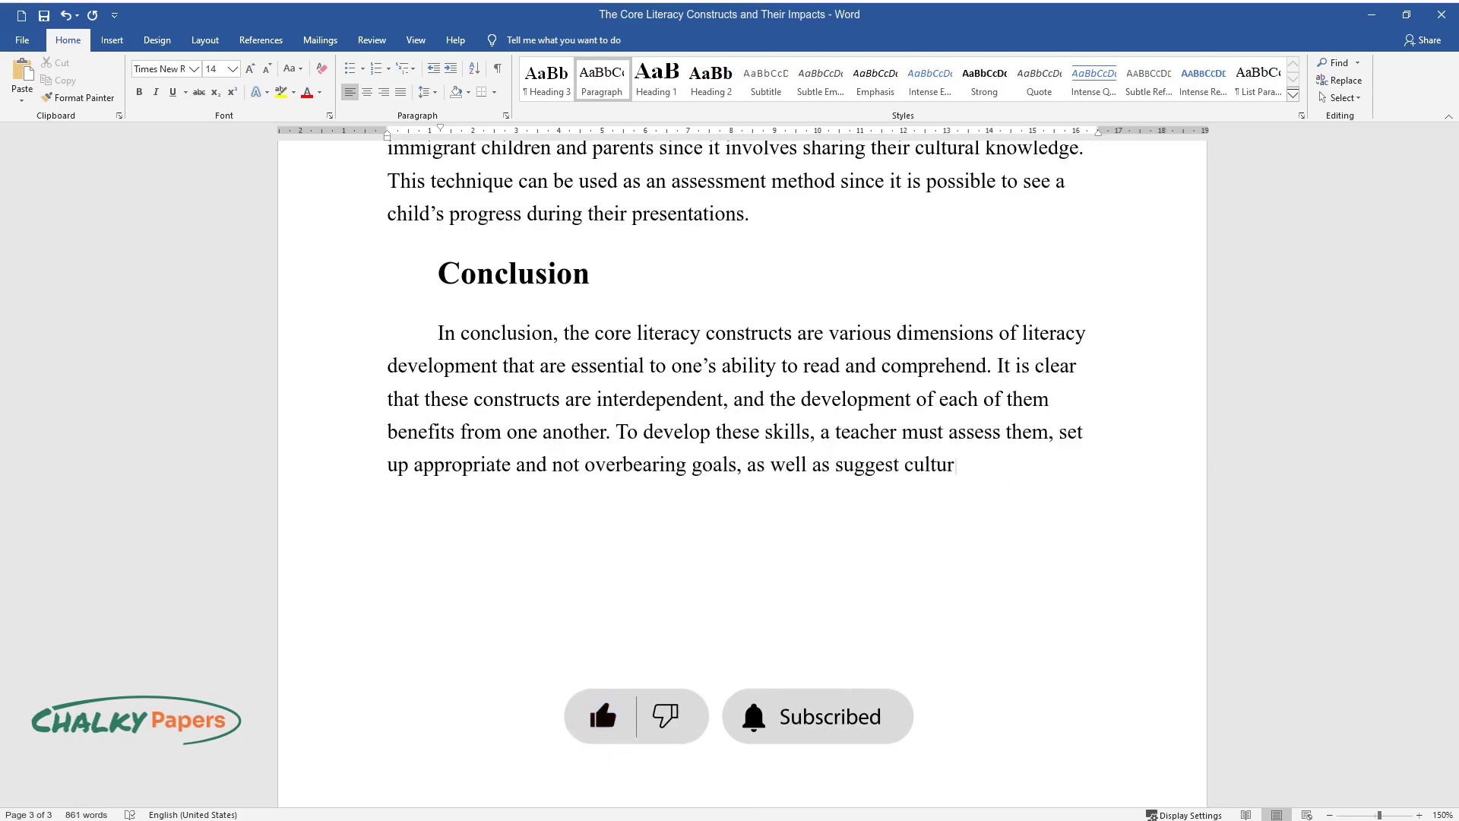
text(ally beneficial learning strategies.)
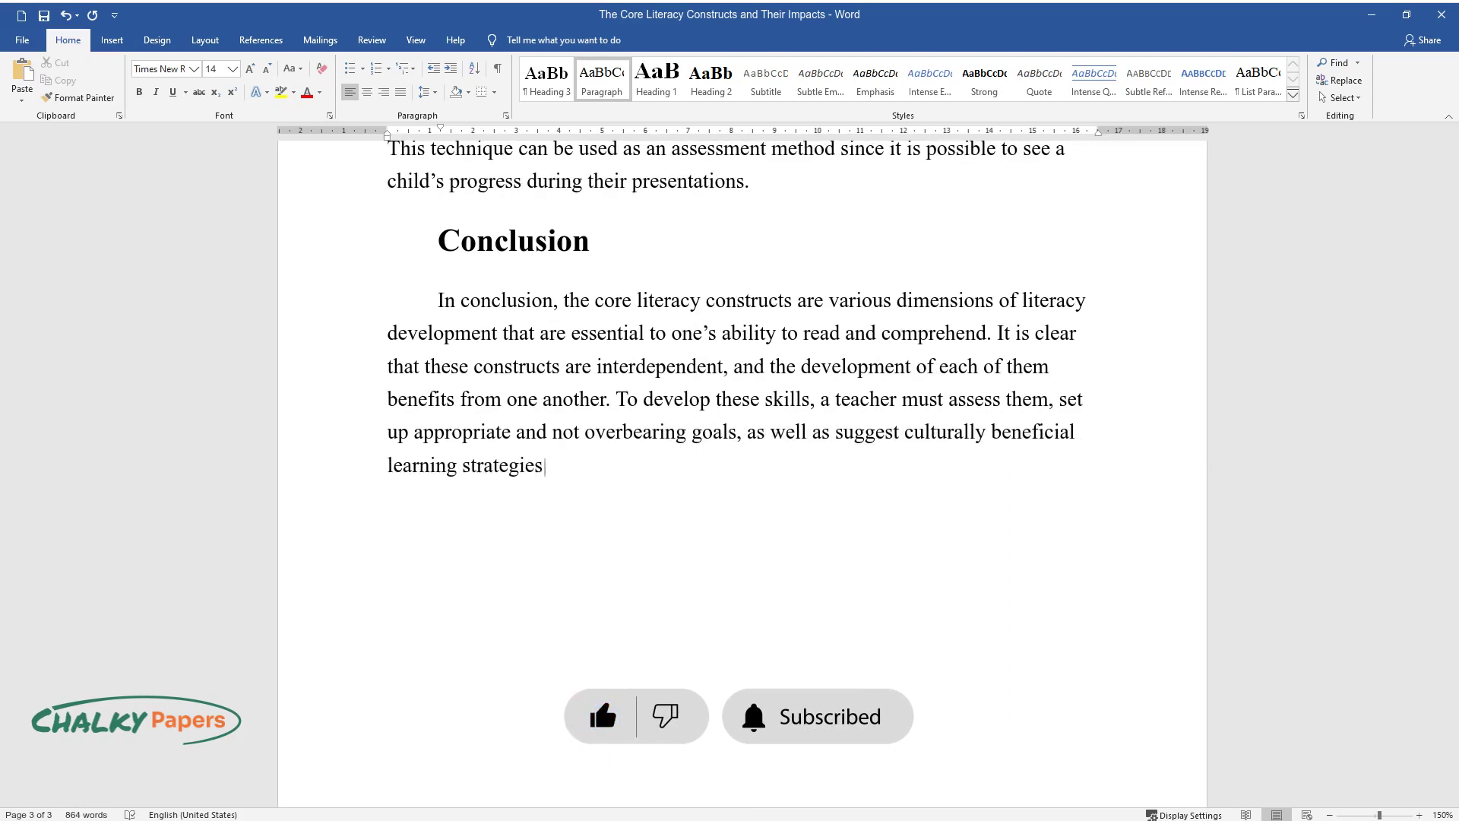